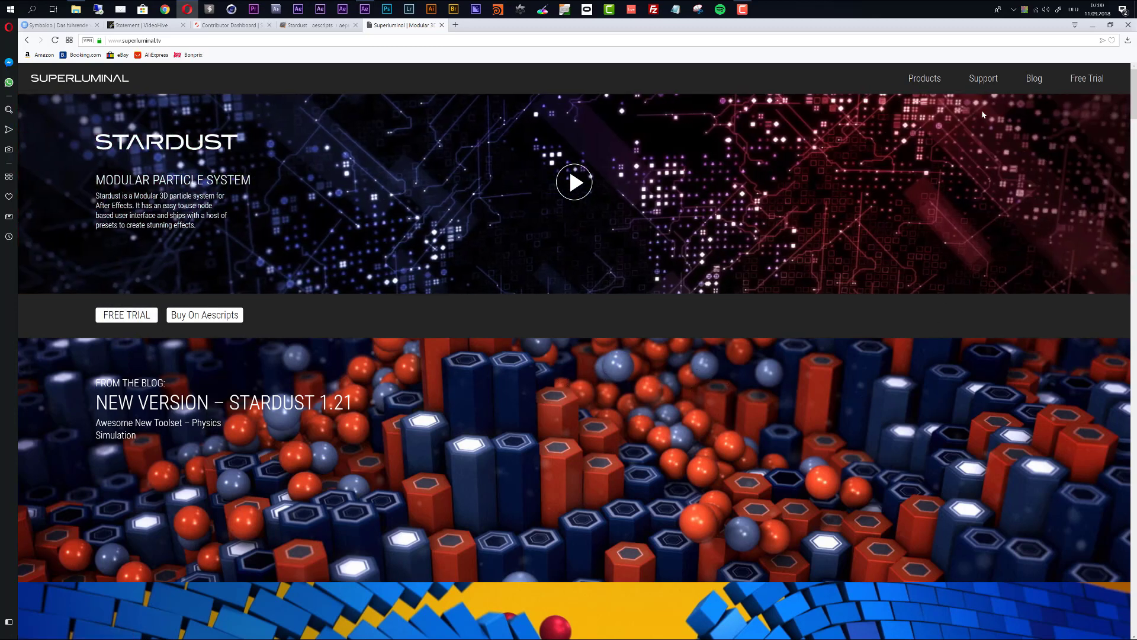
Step: Open Superluminal's Tutorials page and scroll down to the Stardust Physics tutorial
{"action": "mouse_move", "coordinate": [989, 83]}
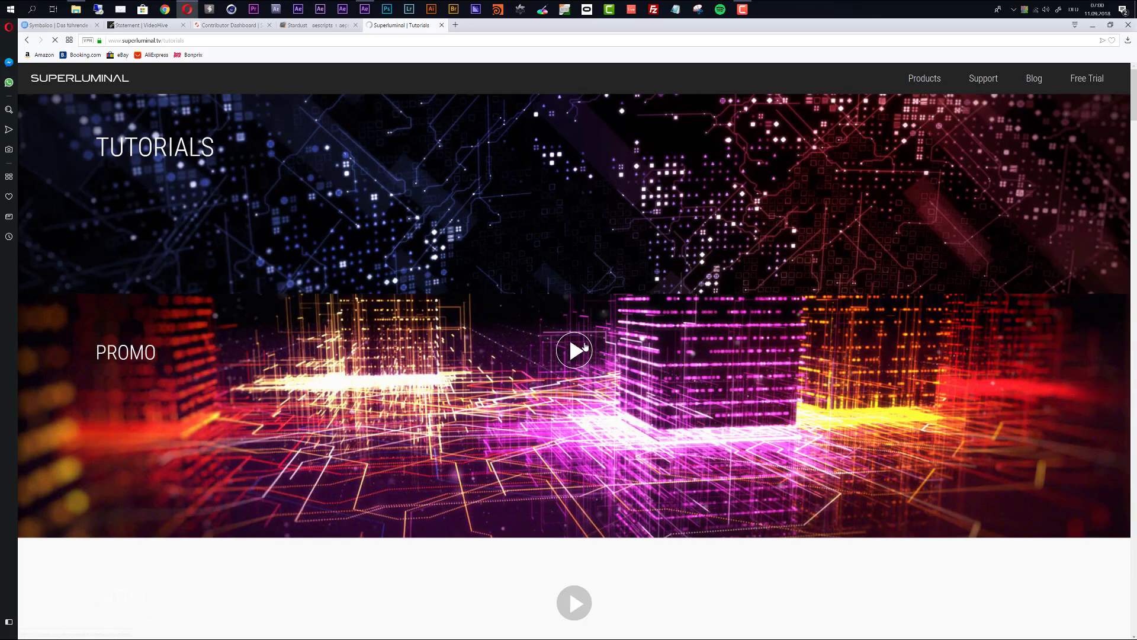
{"action": "scroll", "coordinate": [466, 384], "scroll_direction": "down", "scroll_amount": 3}
{"action": "scroll", "coordinate": [466, 383], "scroll_direction": "down", "scroll_amount": 5}
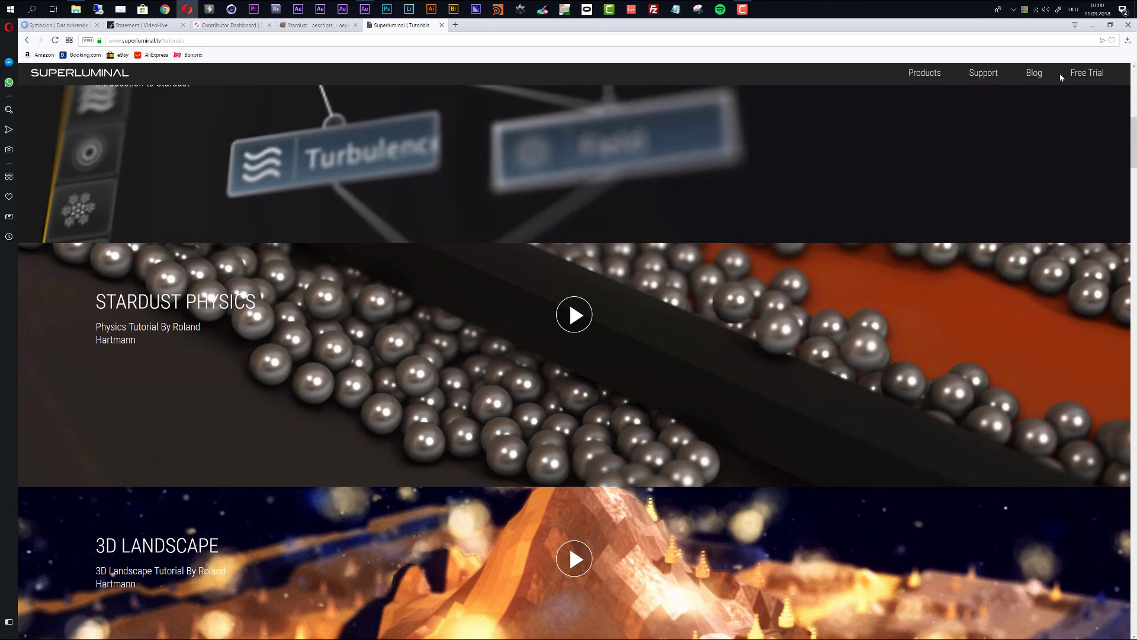
Step: Close the browser and create a new composition named MAIN
{"action": "left_click", "coordinate": [1128, 26]}
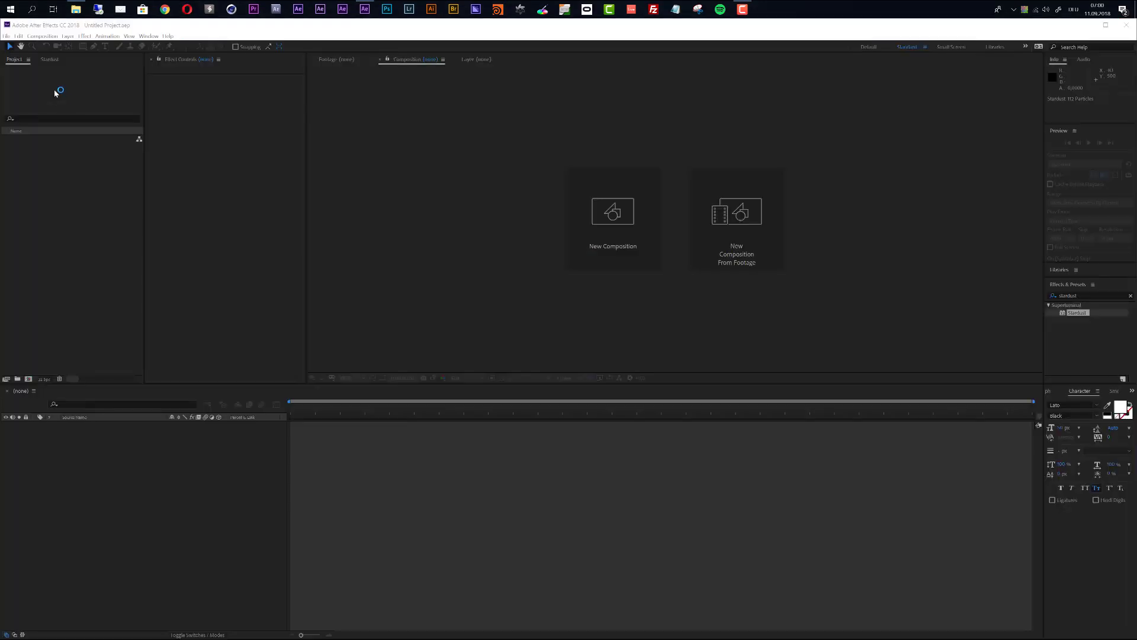
{"action": "left_click", "coordinate": [41, 36]}
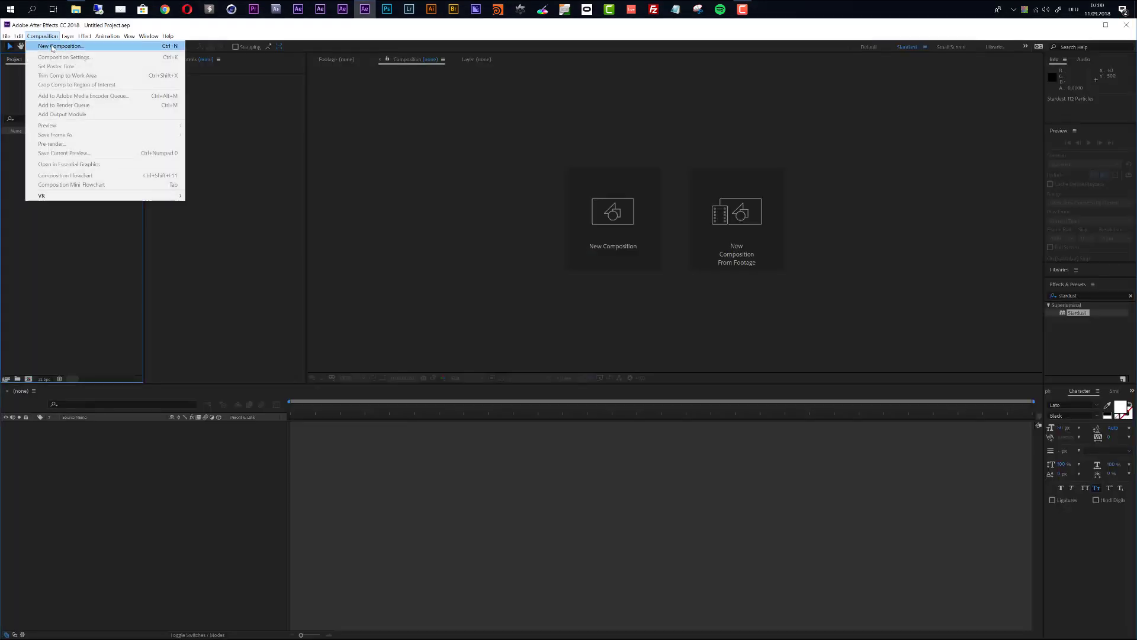
{"action": "left_click", "coordinate": [66, 48]}
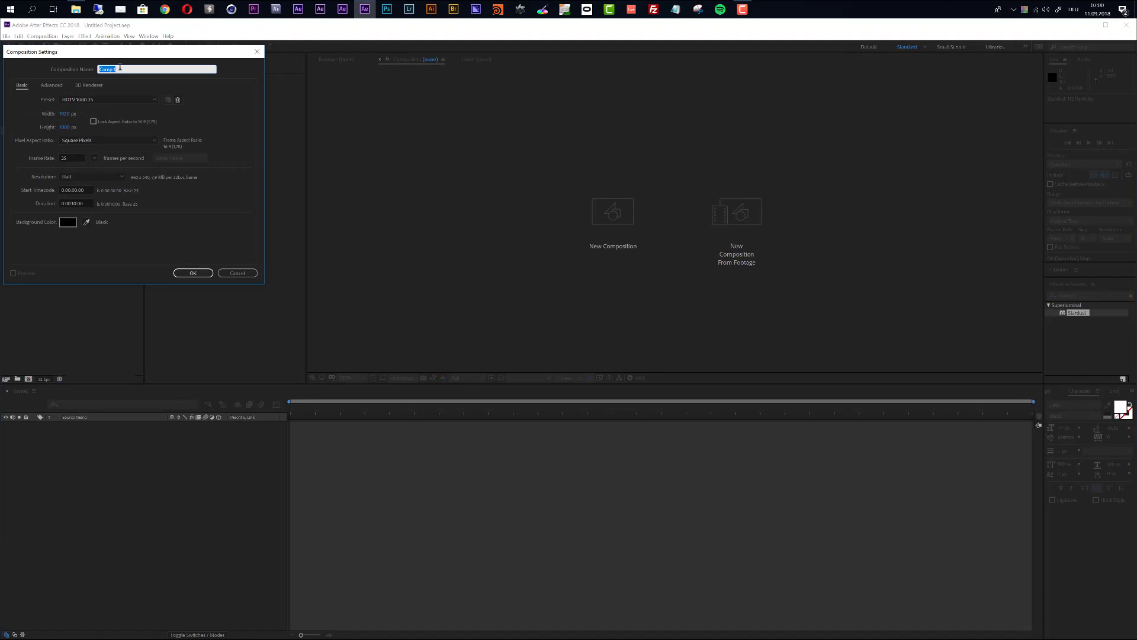
{"action": "type", "text": "MAIN"}
{"action": "left_click", "coordinate": [192, 273]}
{"action": "left_click", "coordinate": [193, 273]}
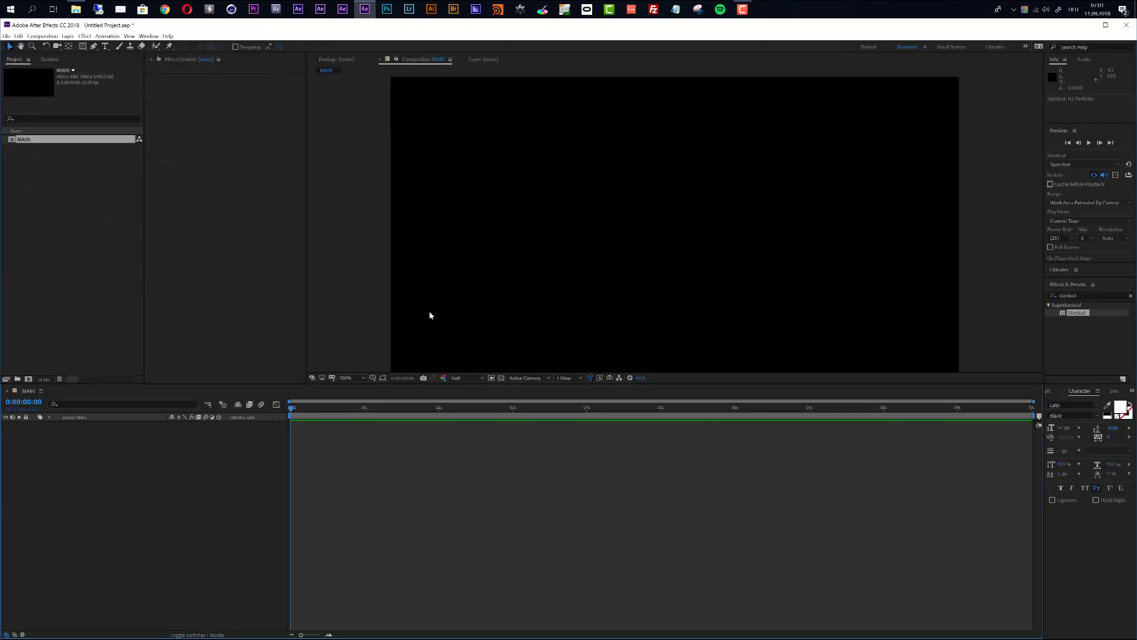
Step: Create a white solid layer named Stardust with Ctrl+Y
{"action": "key", "text": "ctrl+y"}
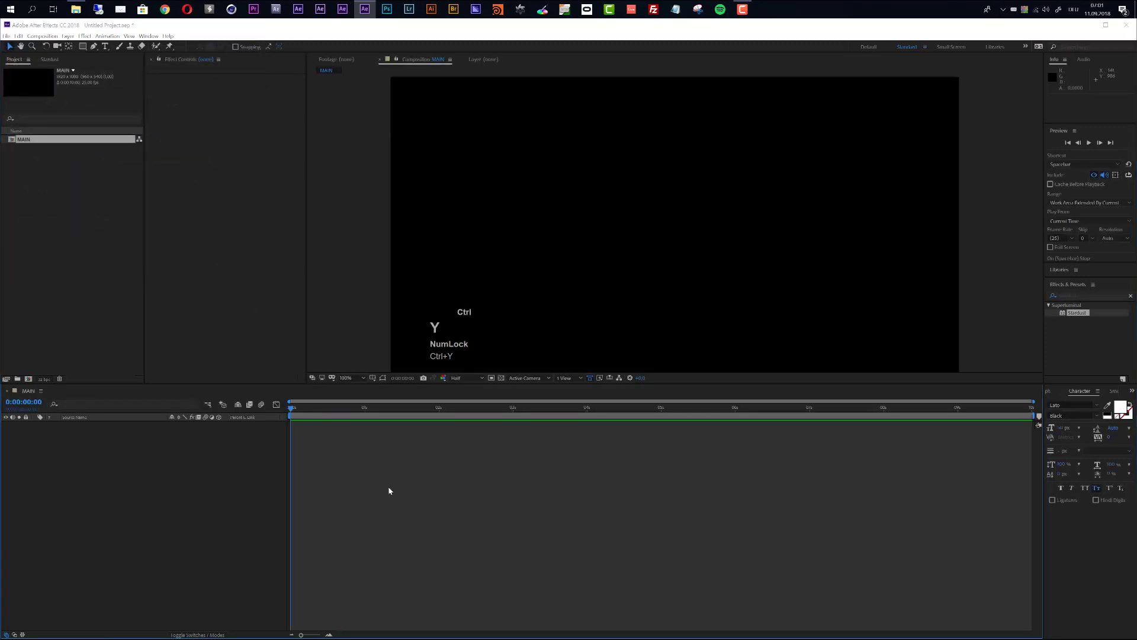
{"action": "type", "text": "Stardust"}
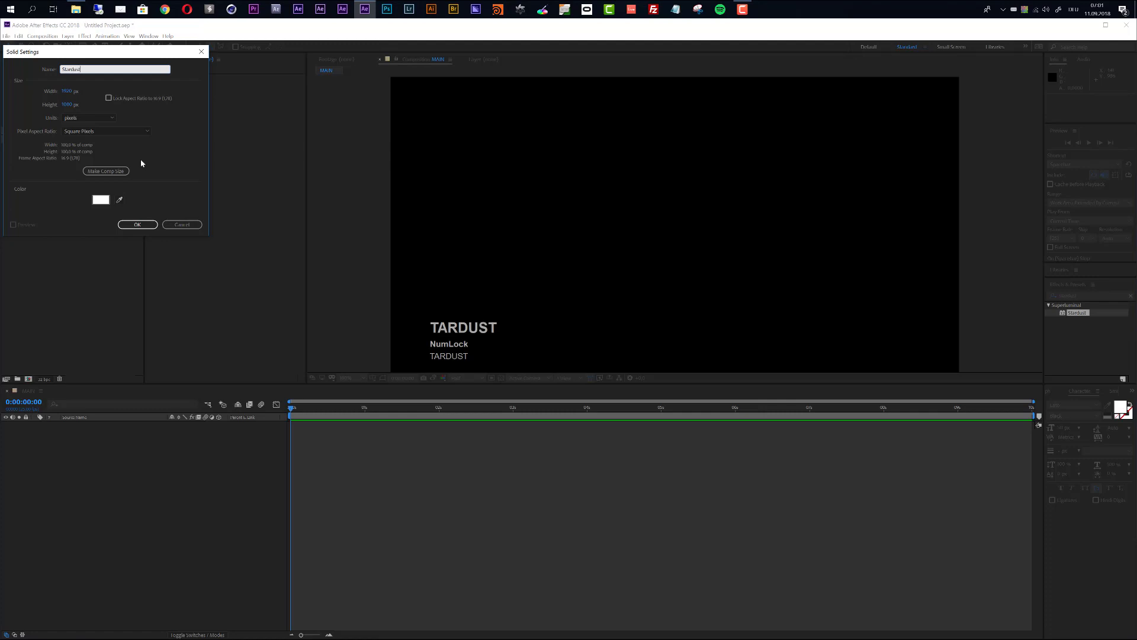
{"action": "key", "text": "Return"}
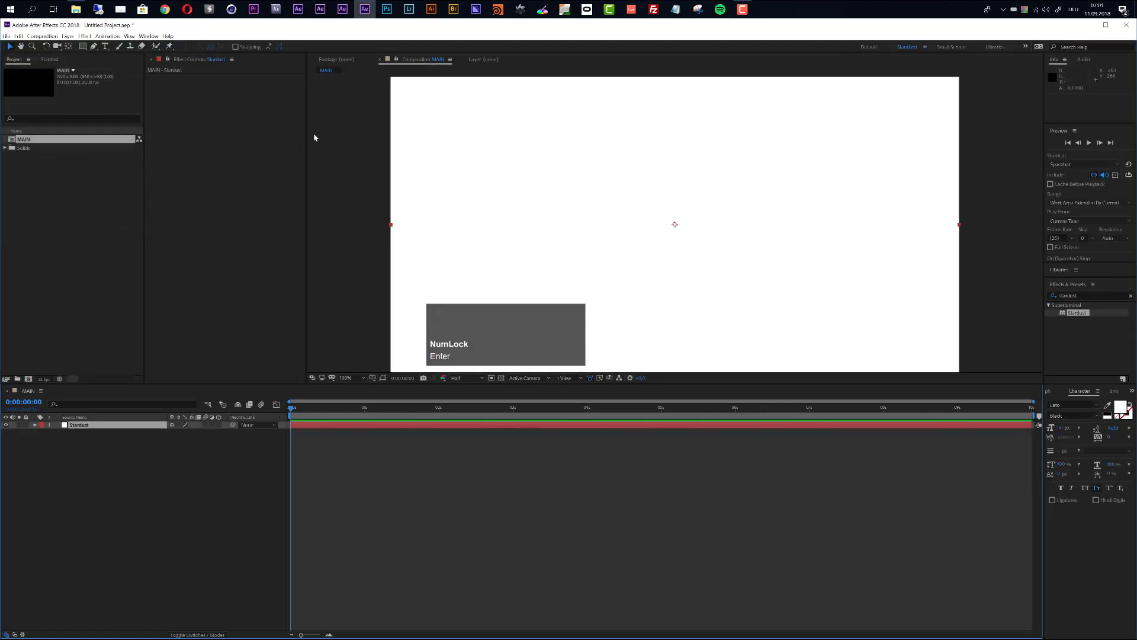
Step: Widen the panels and drop the Stardust effect onto the Stardust layer
{"action": "left_click_drag", "start_coordinate": [306, 129], "coordinate": [389, 132]}
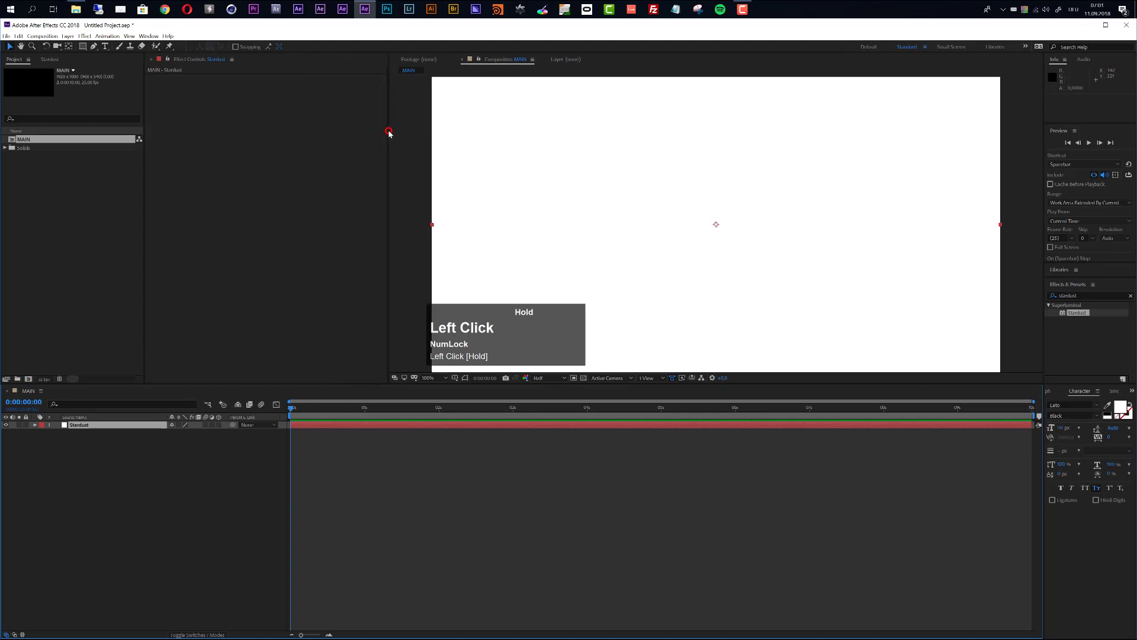
{"action": "left_click_drag", "start_coordinate": [145, 100], "coordinate": [246, 108]}
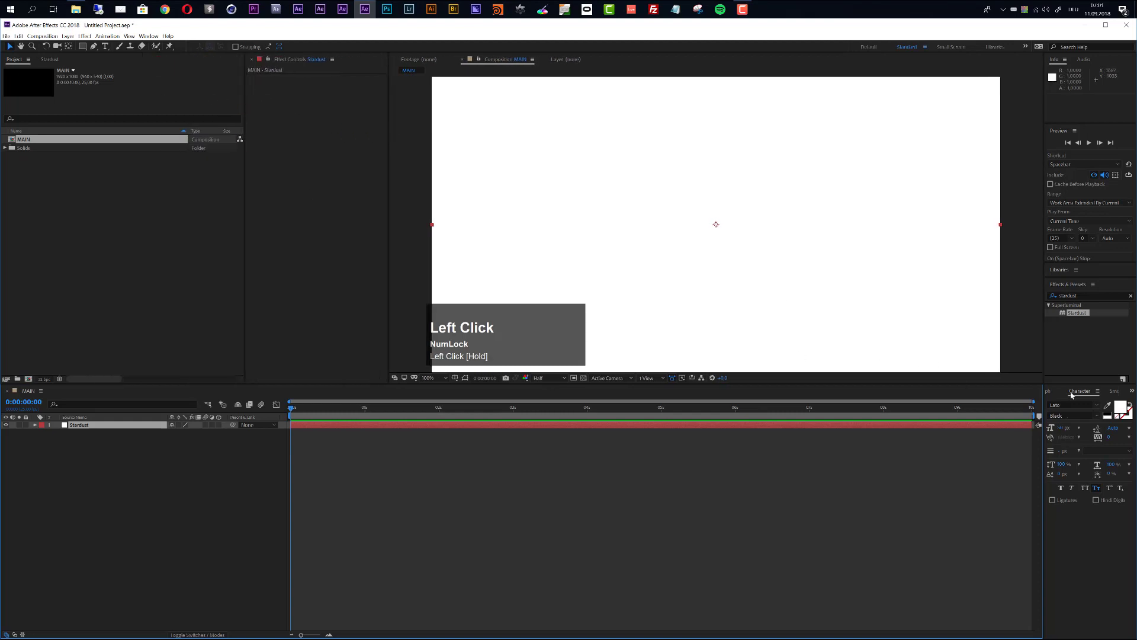
{"action": "left_click_drag", "start_coordinate": [1079, 318], "coordinate": [549, 424]}
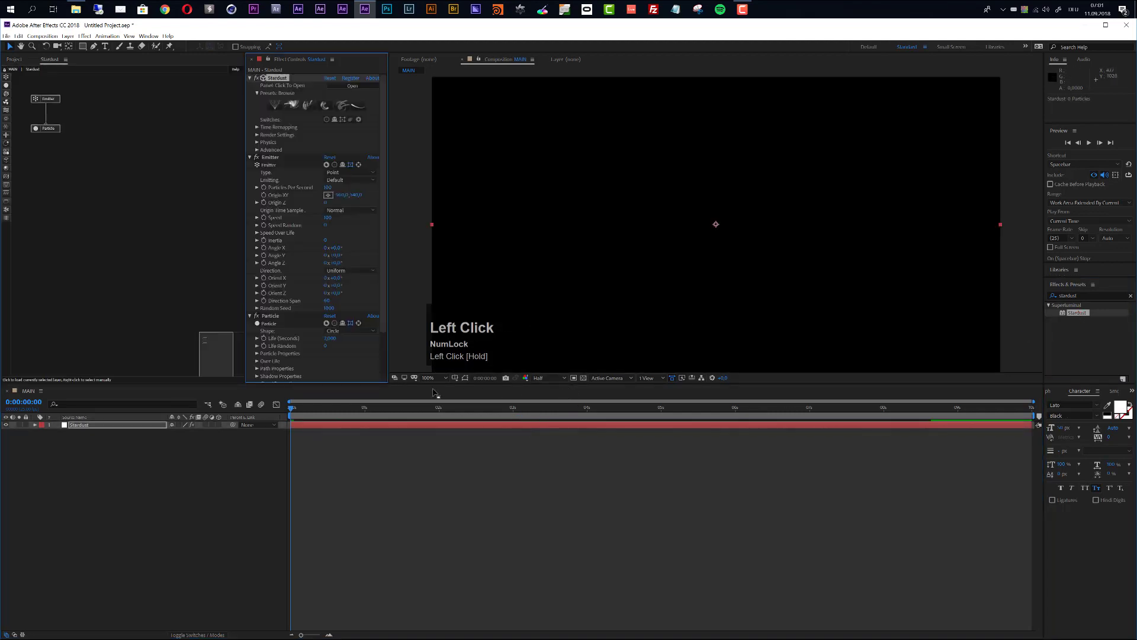
Step: Scrub ahead to see the particles, then delete the default Emitter and Particle nodes
{"action": "left_click_drag", "start_coordinate": [337, 407], "coordinate": [430, 408]}
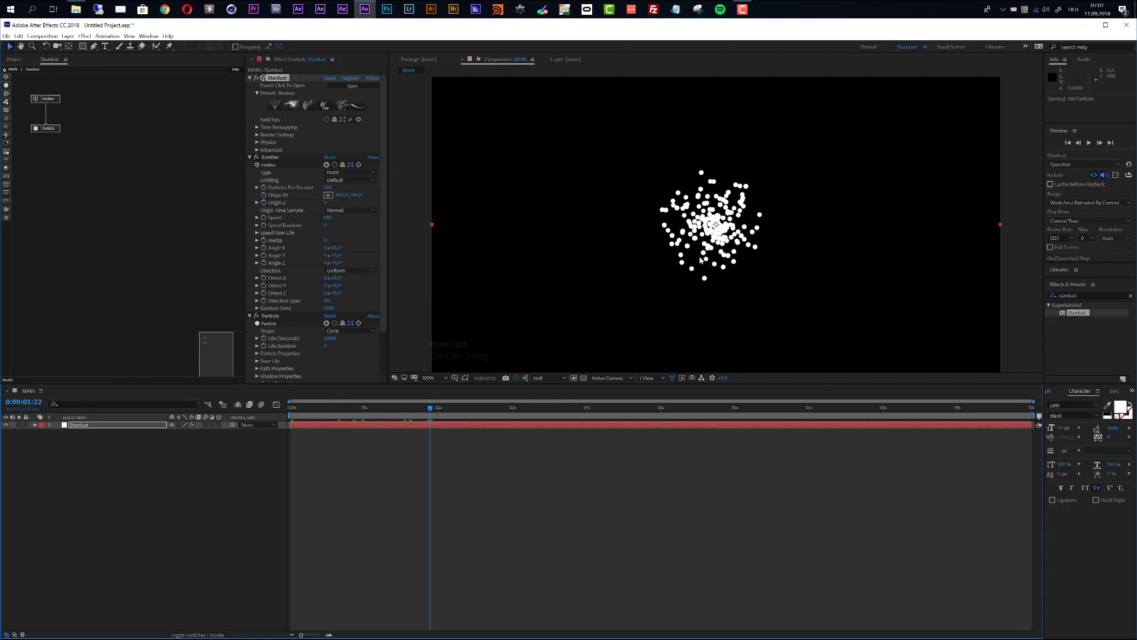
{"action": "left_click_drag", "start_coordinate": [77, 93], "coordinate": [34, 157]}
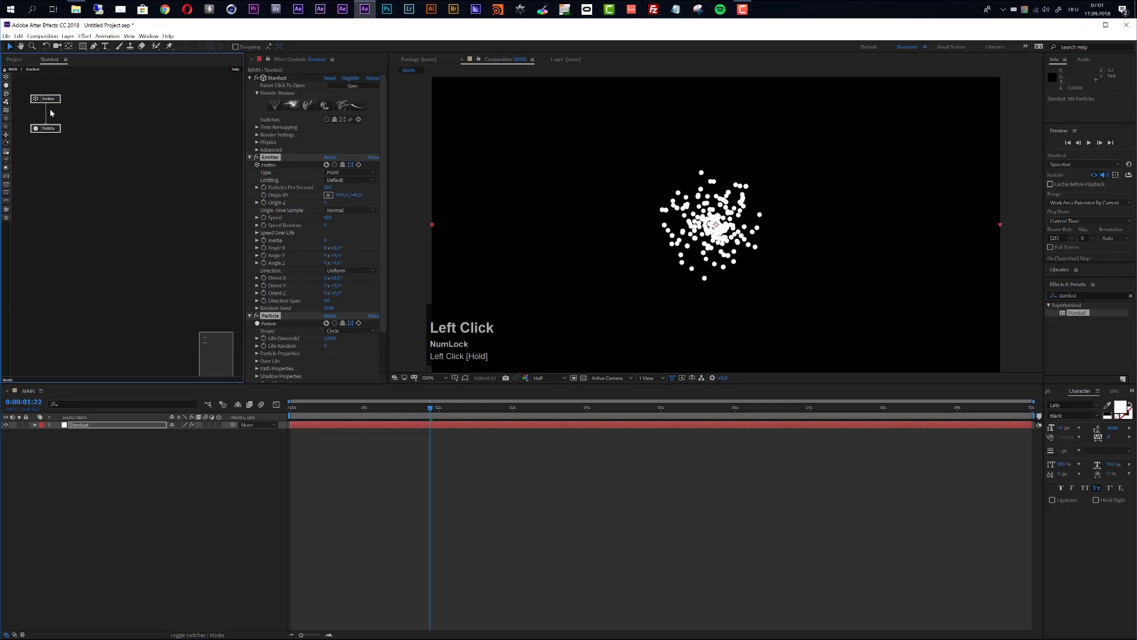
{"action": "key", "text": "Delete"}
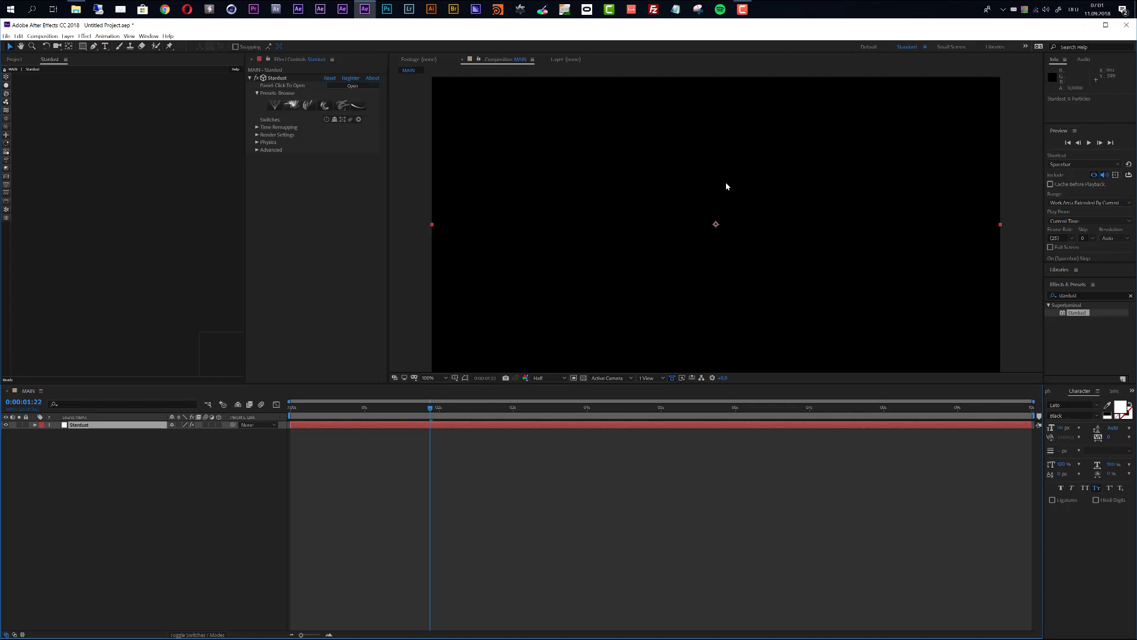
Step: Add a Model node to the Stardust graph and set its source to Primitive
{"action": "left_click", "coordinate": [7, 163]}
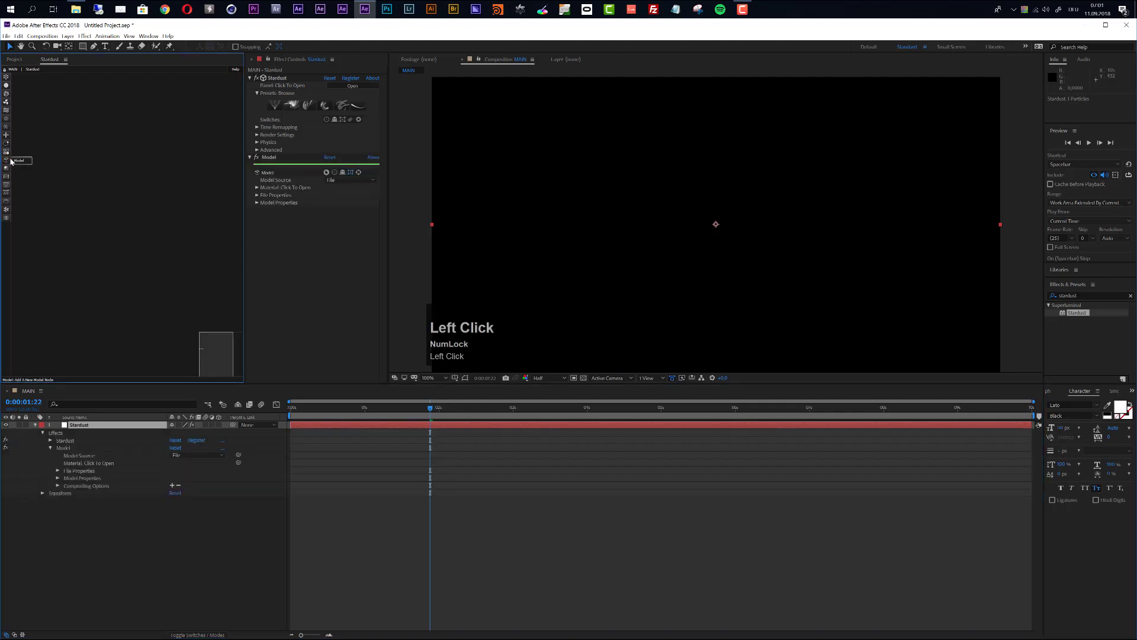
{"action": "left_click_drag", "start_coordinate": [21, 162], "coordinate": [59, 138]}
{"action": "left_click_drag", "start_coordinate": [106, 87], "coordinate": [66, 97]}
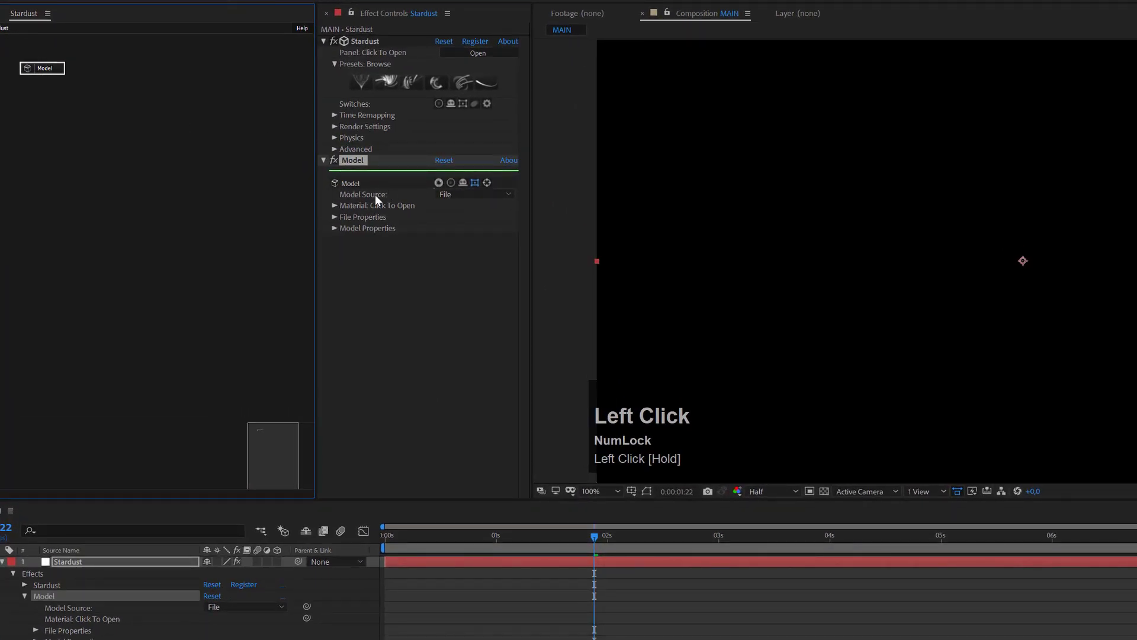
{"action": "left_click", "coordinate": [484, 194]}
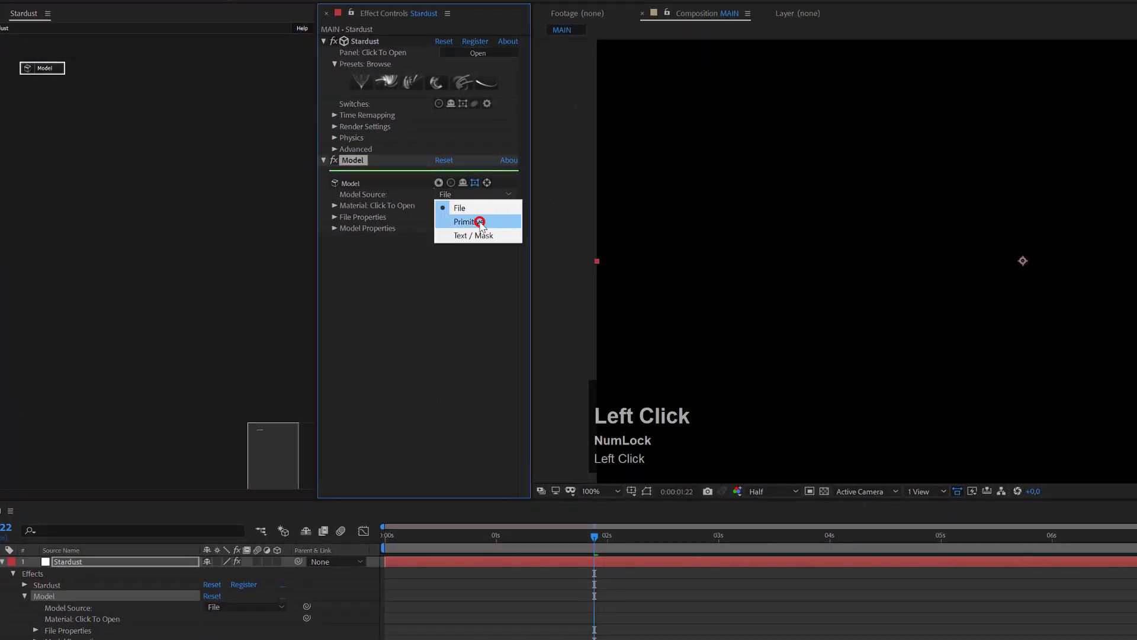
{"action": "left_click", "coordinate": [474, 221]}
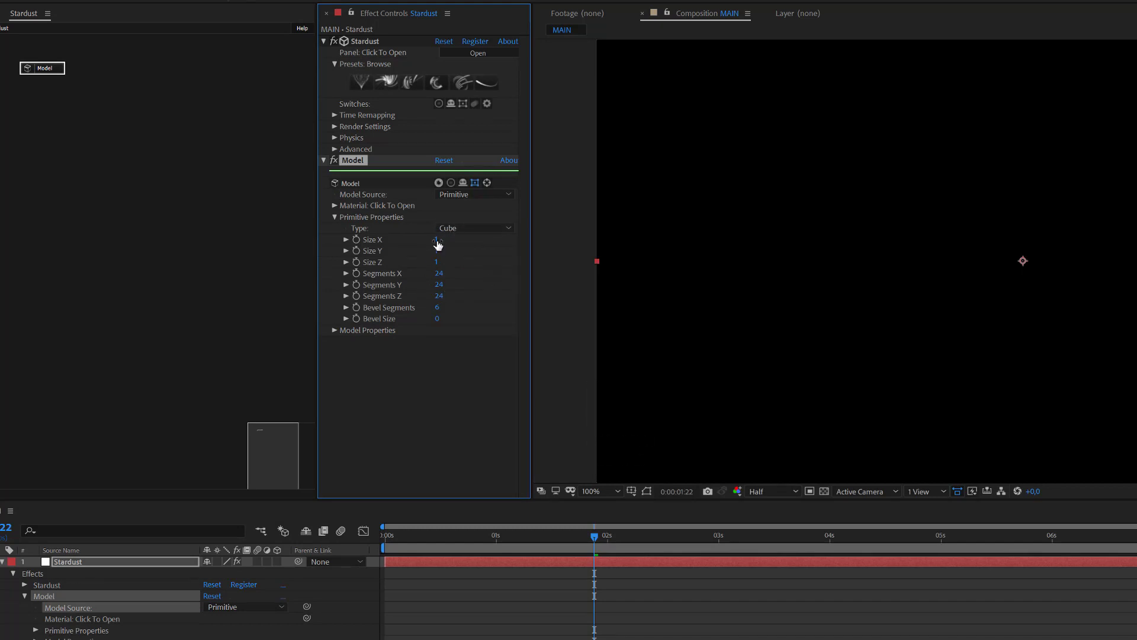
Step: Size the primitive cube 500 × 20 × 500
{"action": "left_click", "coordinate": [437, 241]}
{"action": "type", "text": "500"}
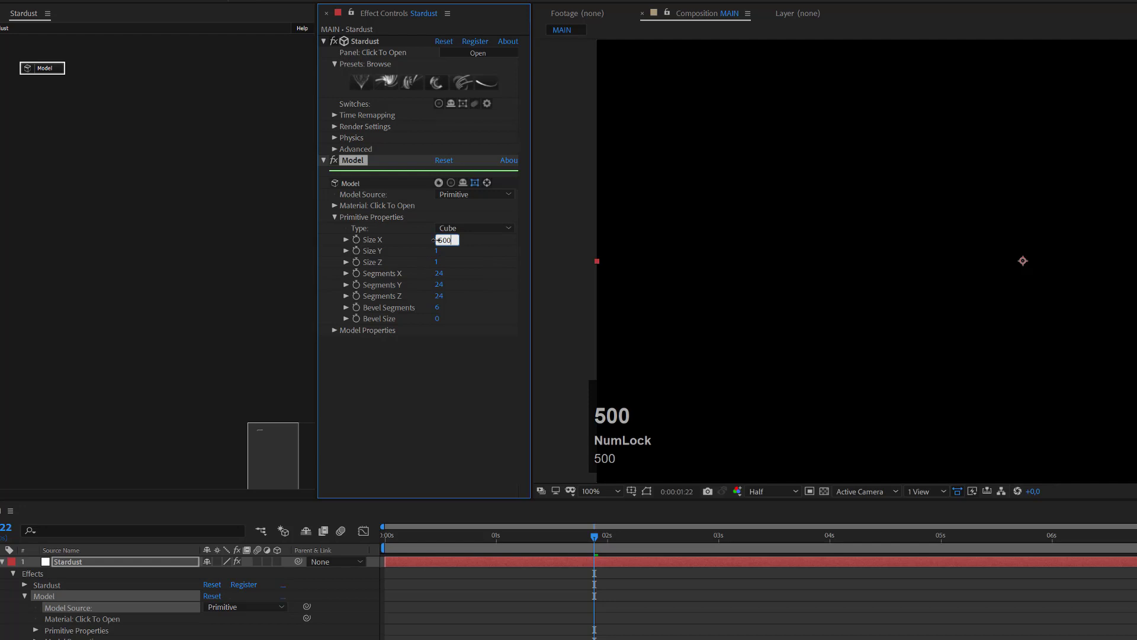
{"action": "key", "text": "Tab"}
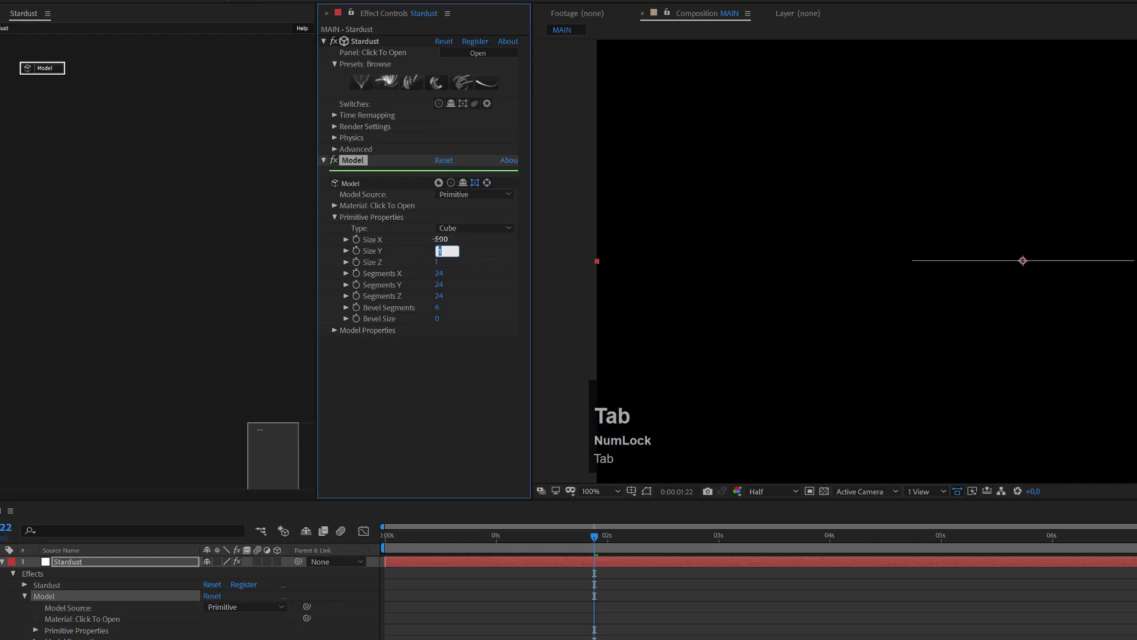
{"action": "type", "text": "20"}
{"action": "key", "text": "Tab"}
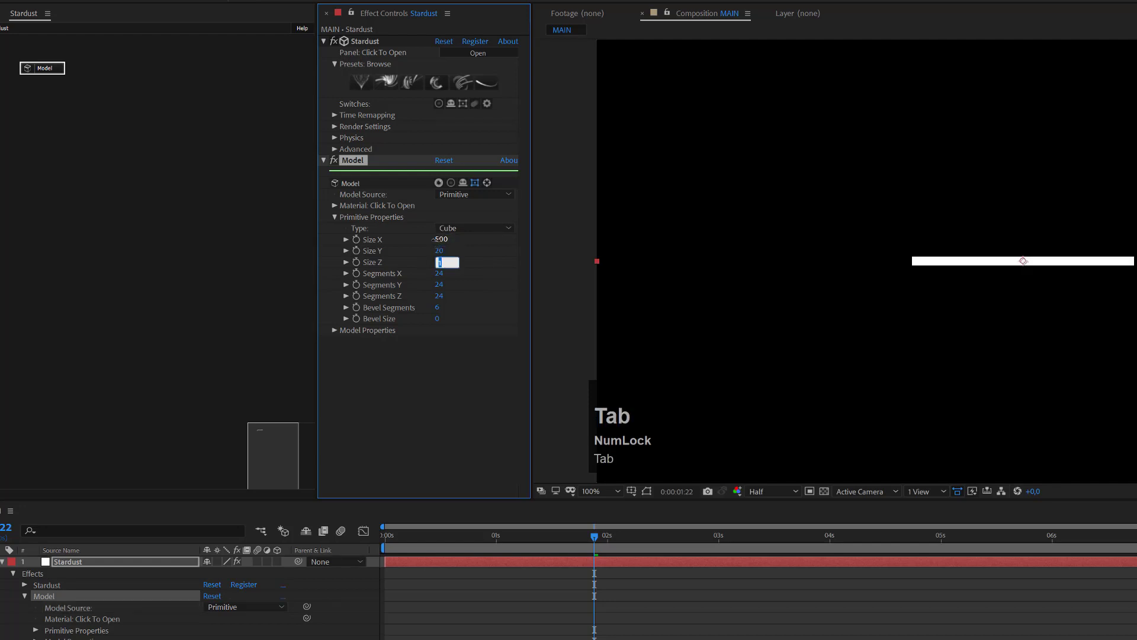
{"action": "type", "text": "500"}
{"action": "key", "text": "Return"}
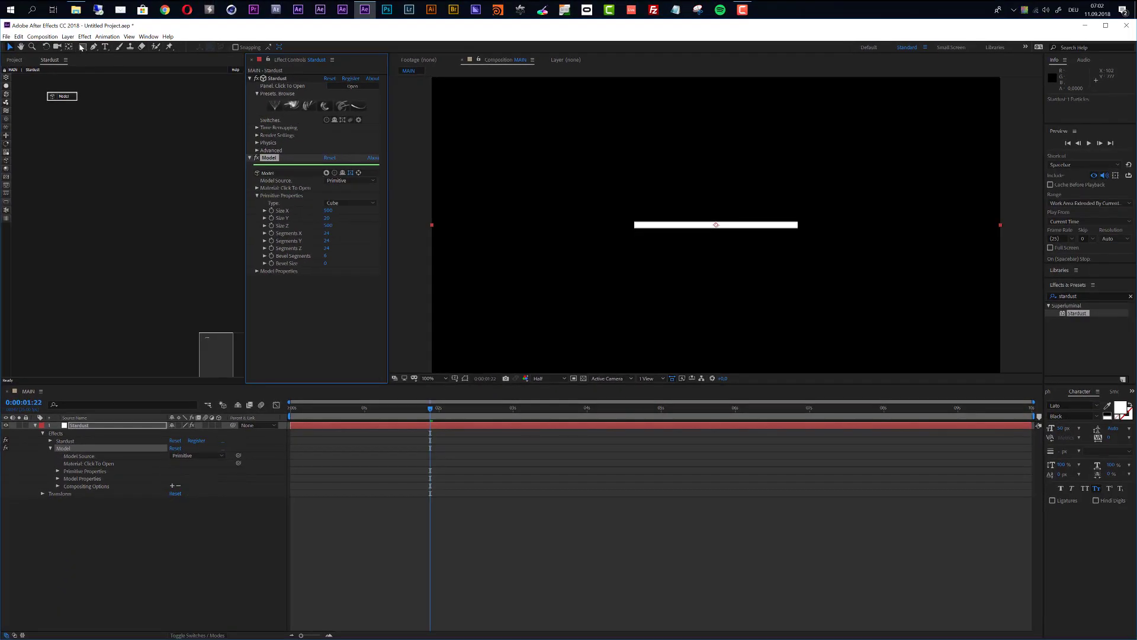
Step: Add Parallel Light 1 and switch the viewer to Custom View 1
{"action": "left_click", "coordinate": [69, 36]}
{"action": "mouse_move", "coordinate": [76, 47]}
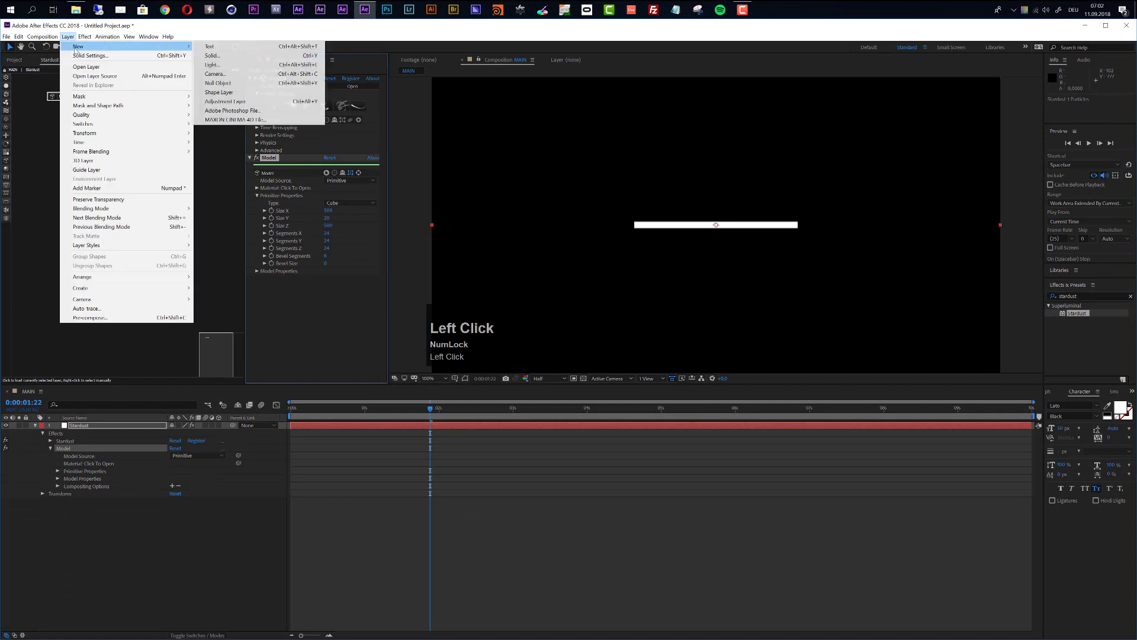
{"action": "left_click", "coordinate": [230, 65]}
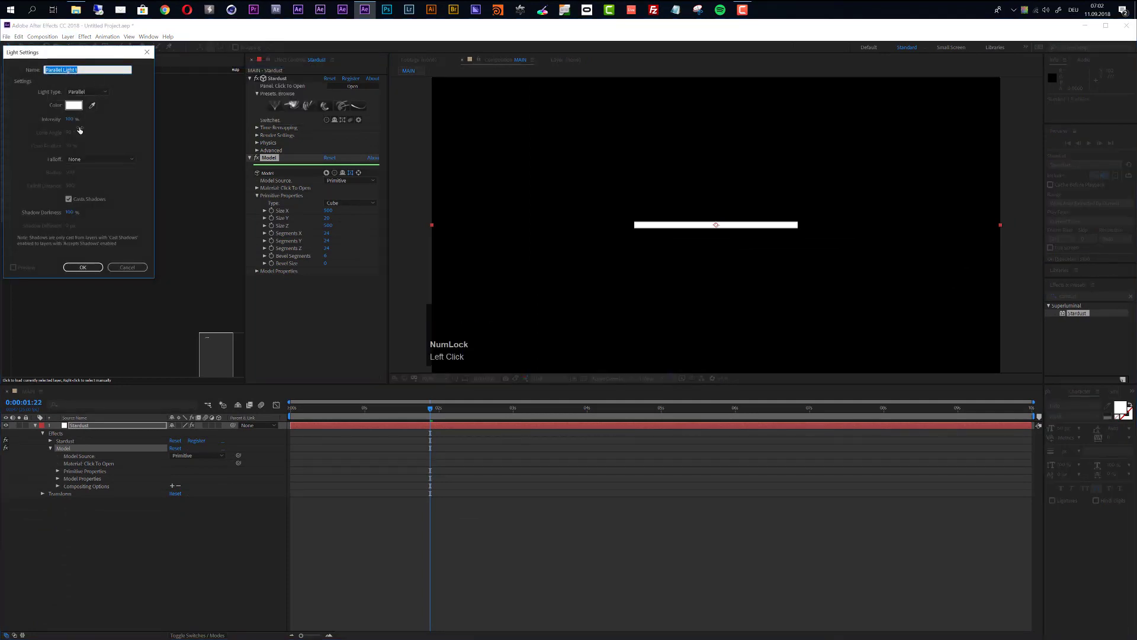
{"action": "left_click", "coordinate": [93, 270]}
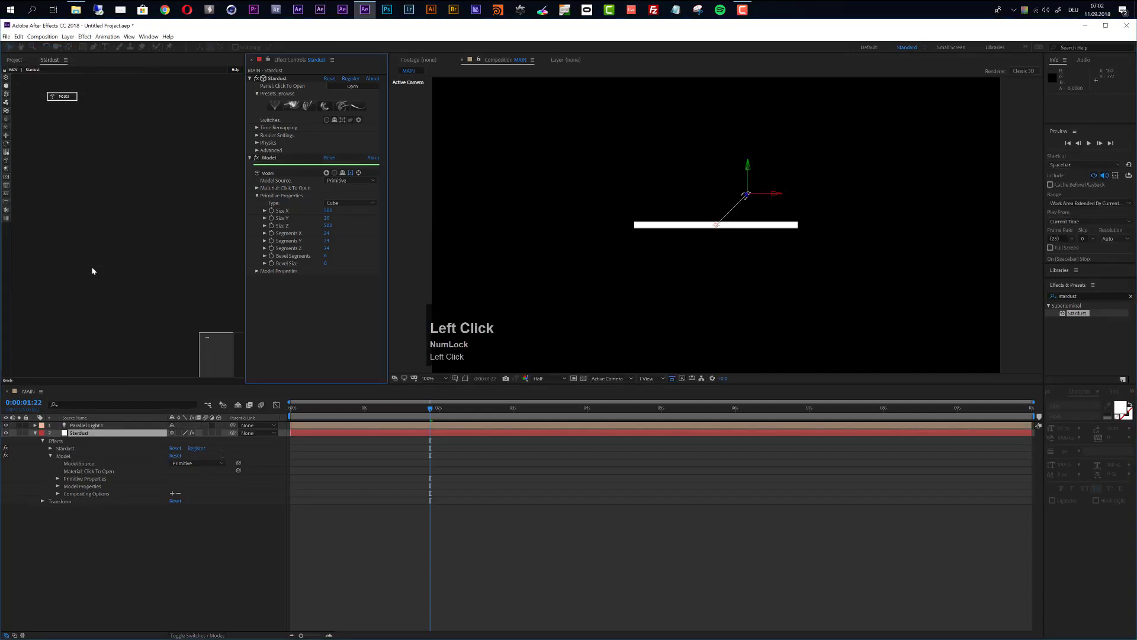
{"action": "left_click", "coordinate": [620, 383]}
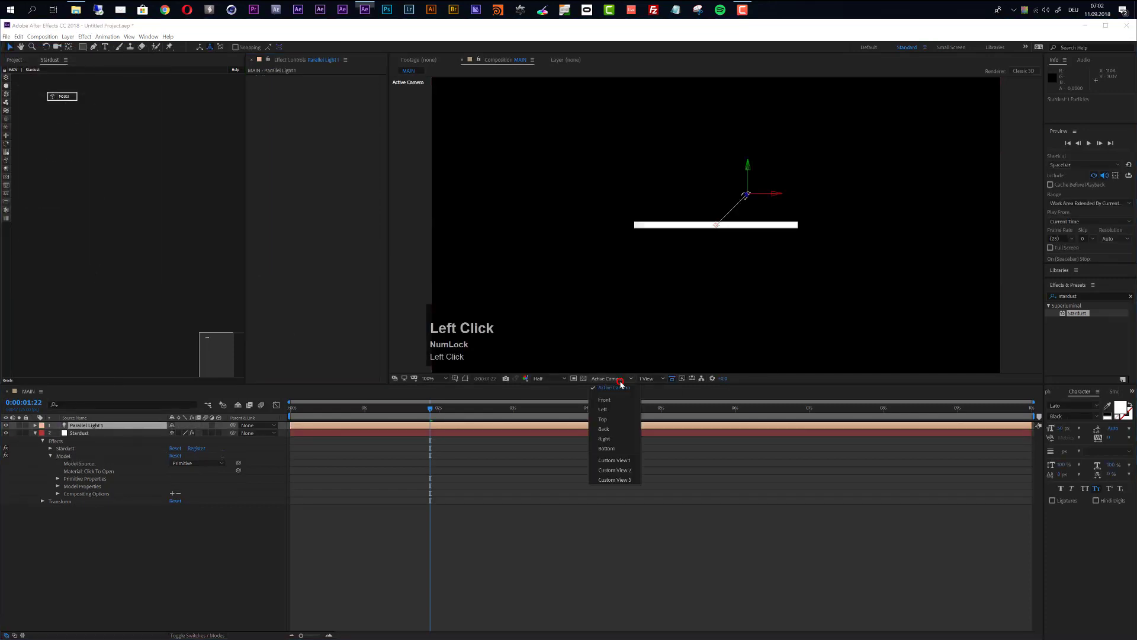
{"action": "left_click", "coordinate": [617, 462]}
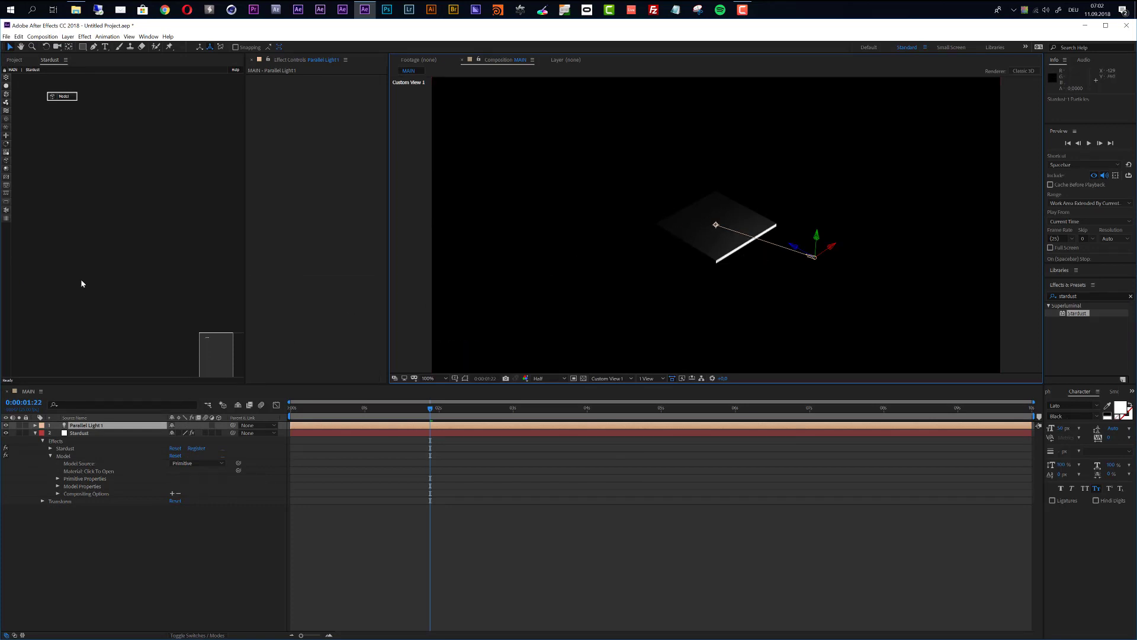
Step: Add a null object and rename it Light Null
{"action": "left_click", "coordinate": [68, 36]}
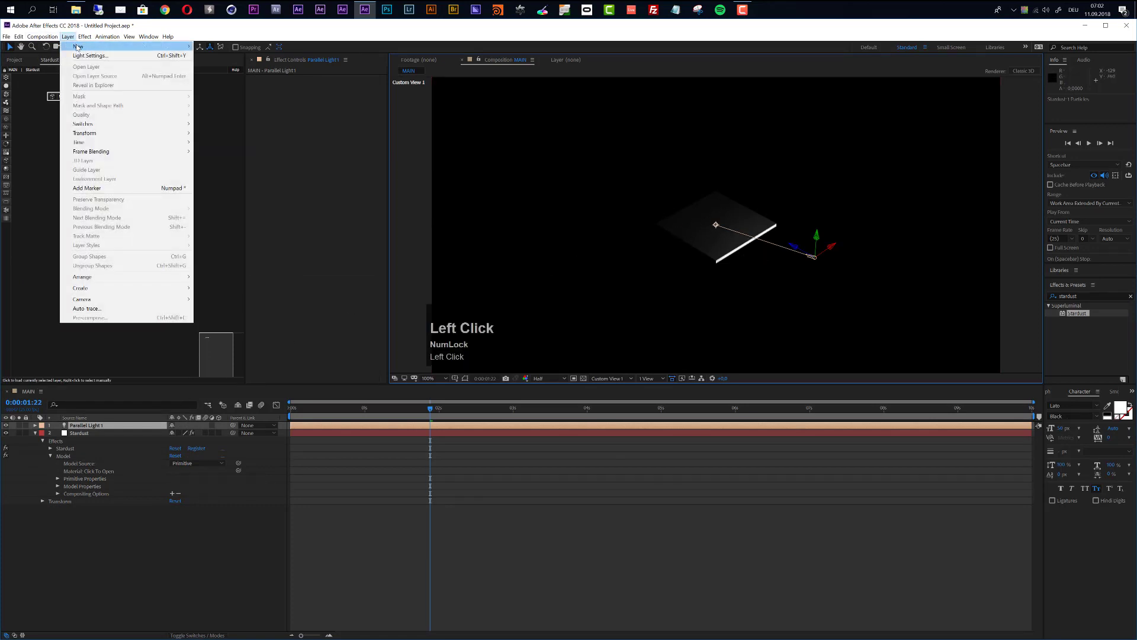
{"action": "mouse_move", "coordinate": [193, 52]}
{"action": "left_click", "coordinate": [228, 83]}
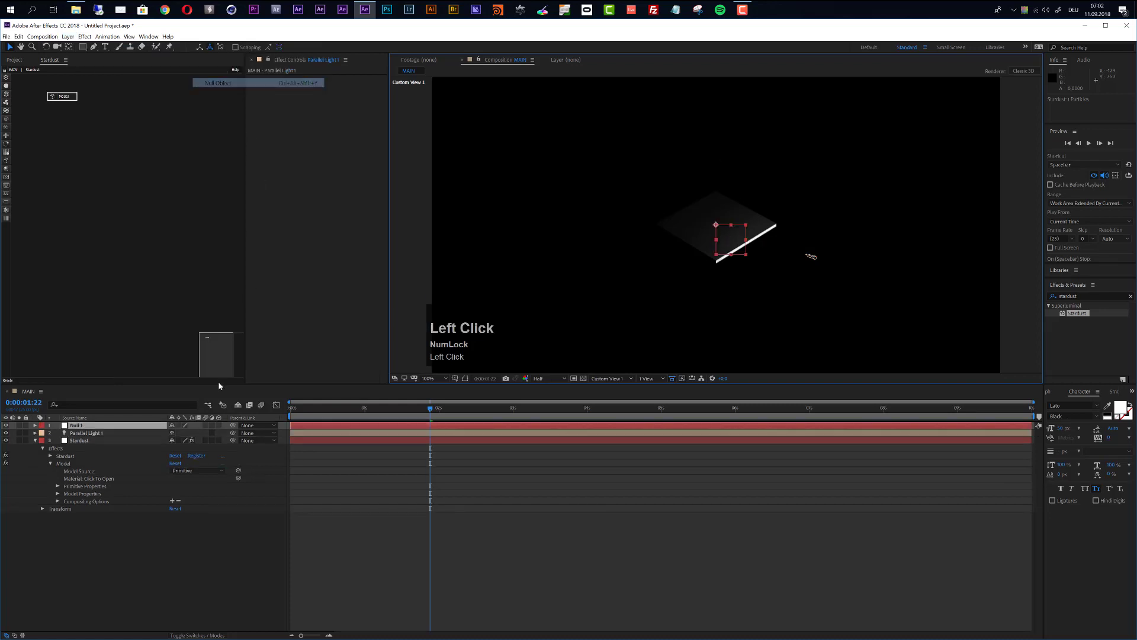
{"action": "key", "text": "Return"}
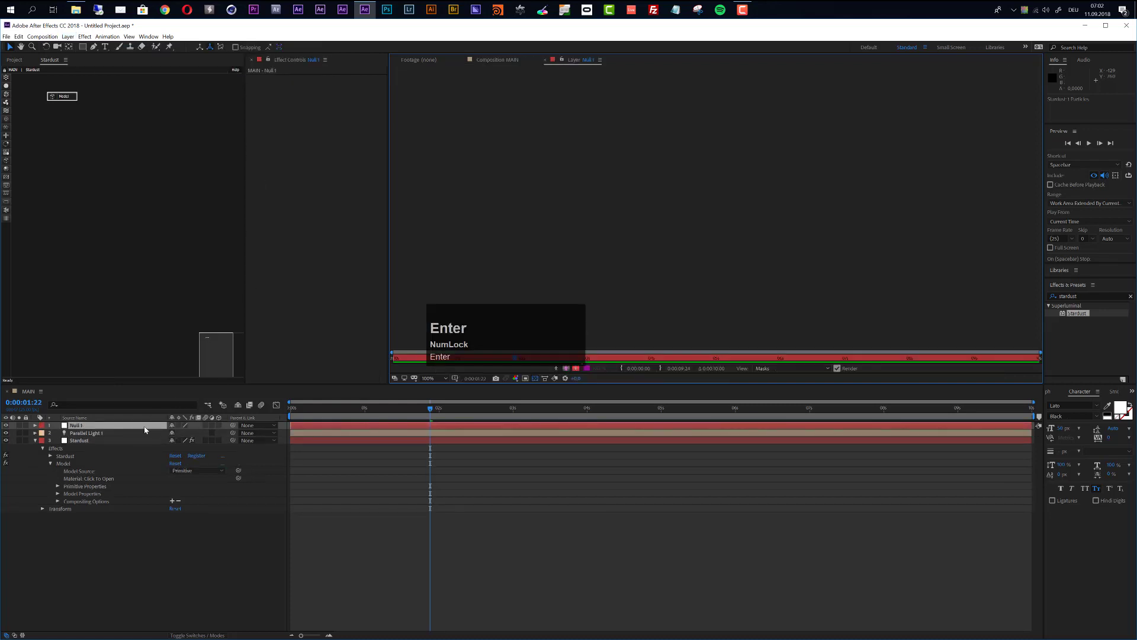
{"action": "left_click", "coordinate": [513, 59]}
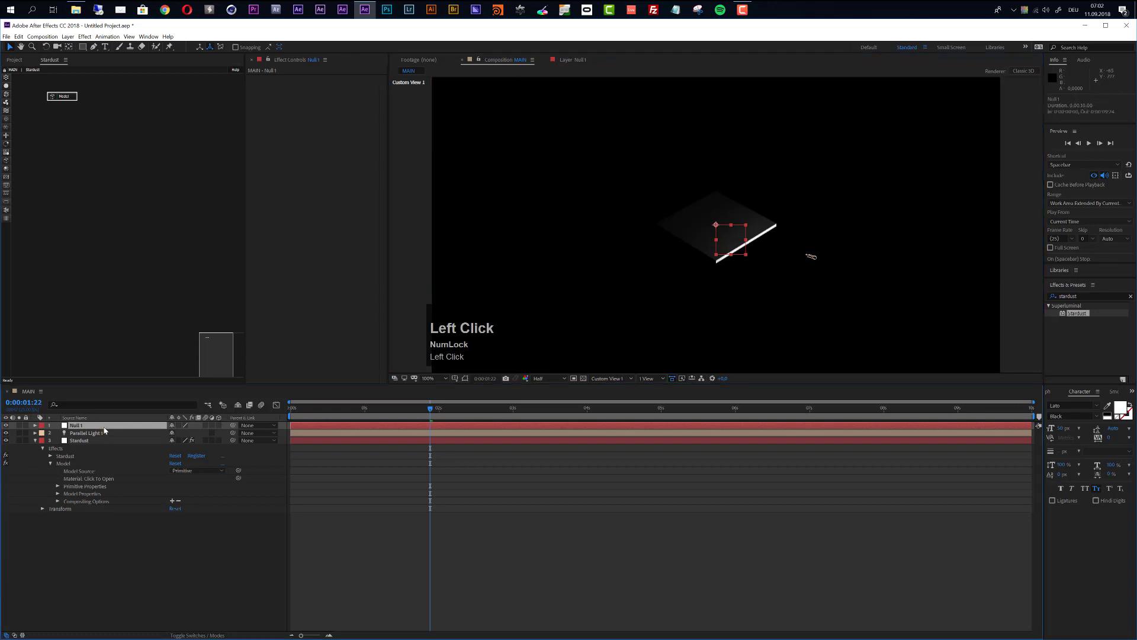
{"action": "key", "text": "Return"}
{"action": "type", "text": "Light Nu"}
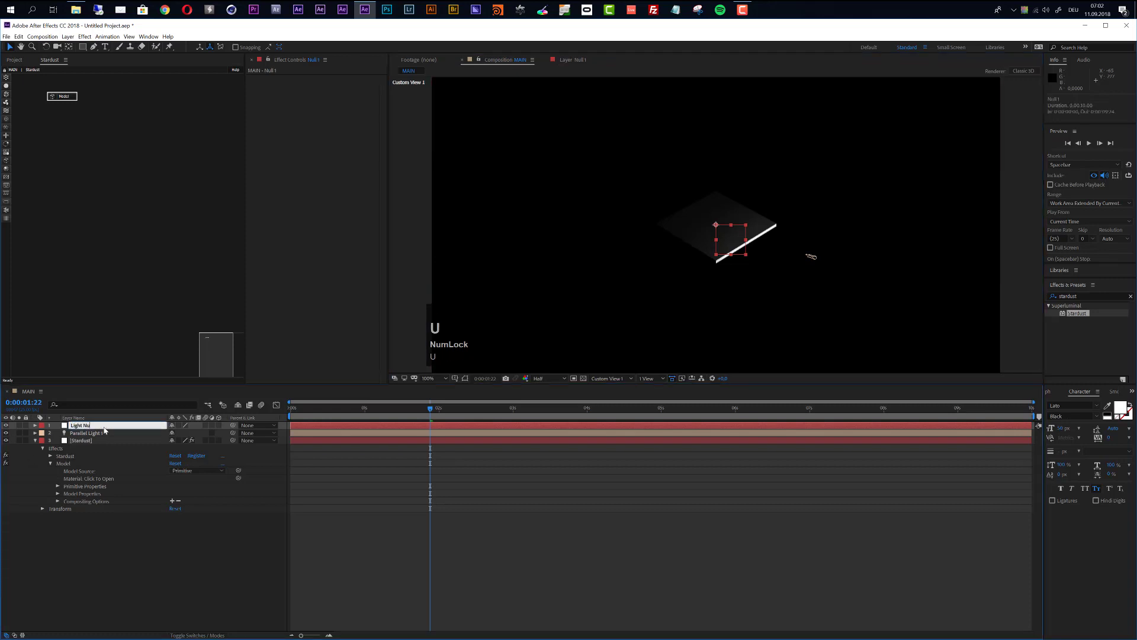
{"action": "key", "text": "Return"}
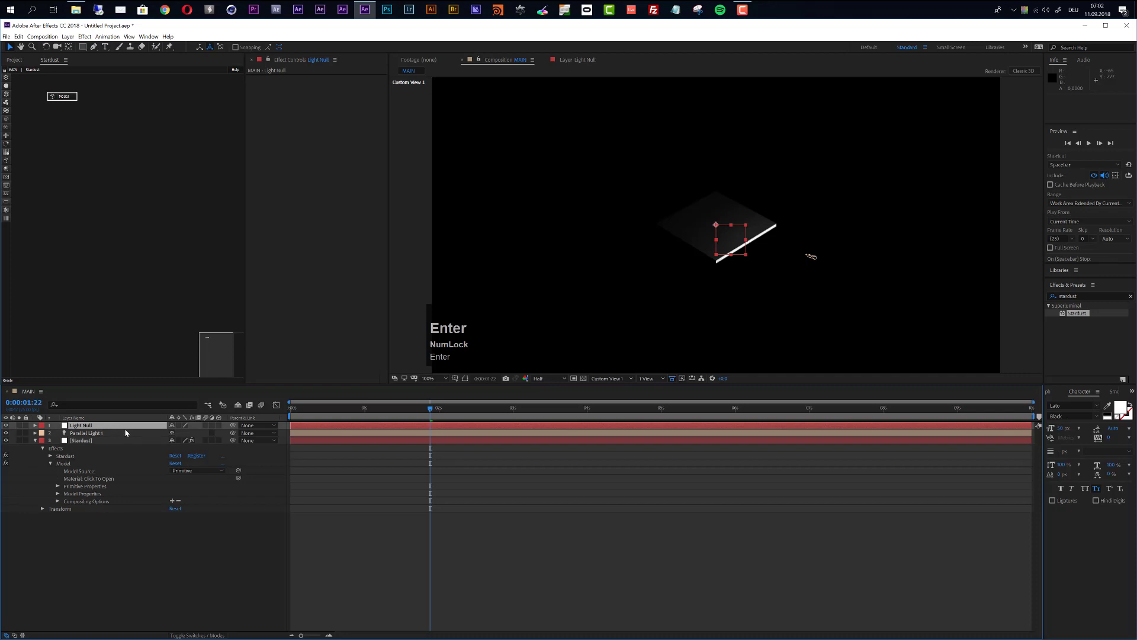
Step: Make Light Null a 3D layer and reveal both layers' transform properties
{"action": "left_click", "coordinate": [218, 424]}
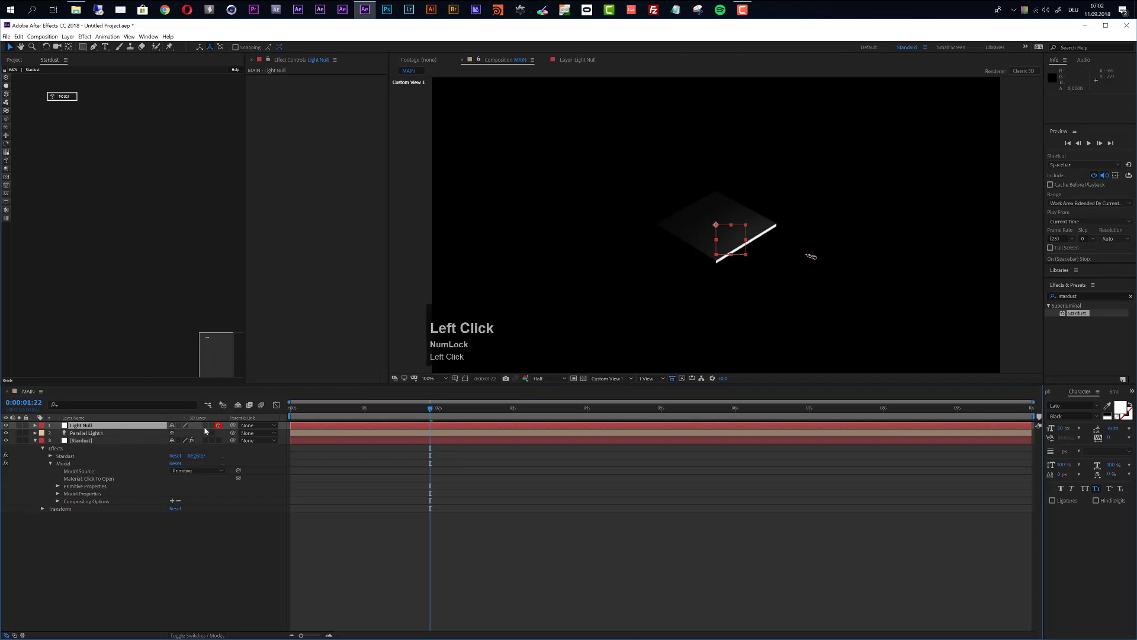
{"action": "left_click", "coordinate": [108, 432]}
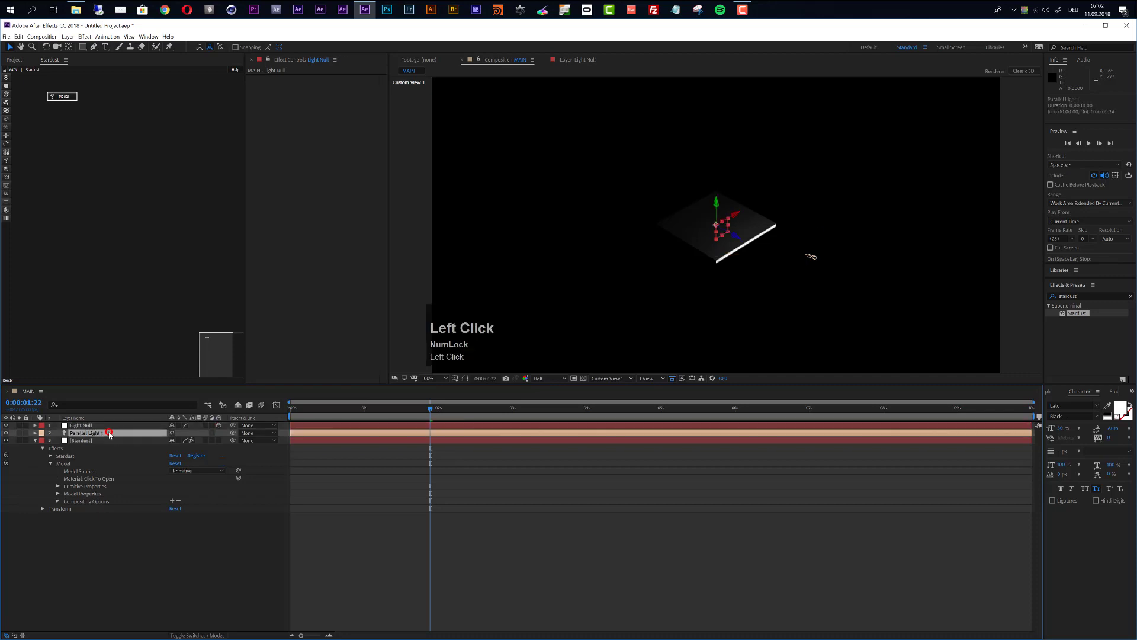
{"action": "left_click", "coordinate": [35, 433]}
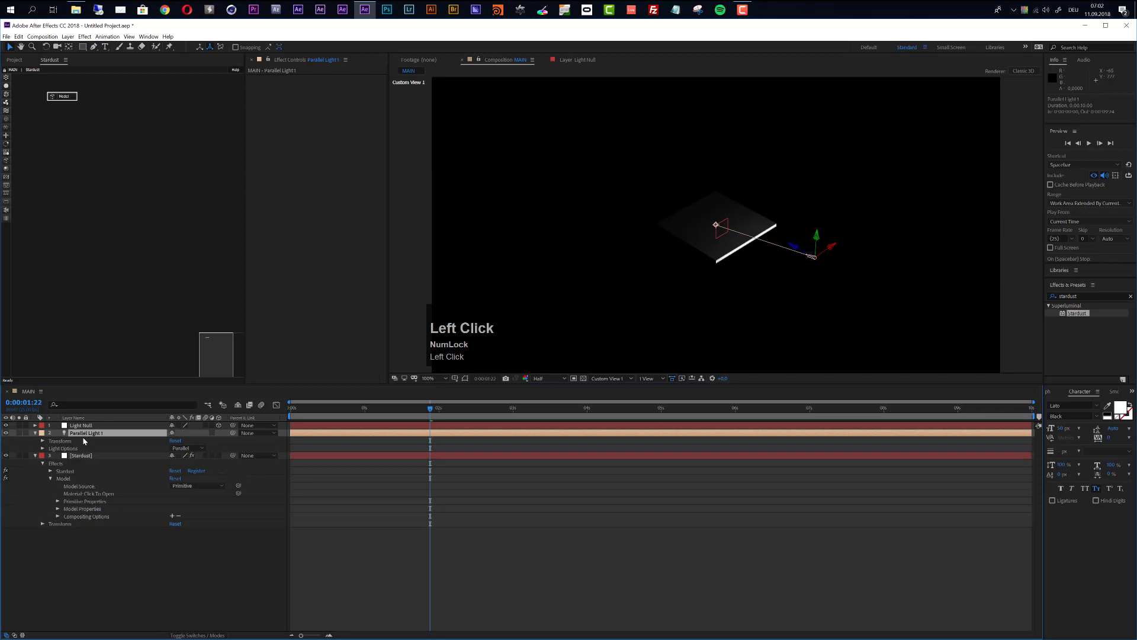
{"action": "left_click", "coordinate": [43, 441]}
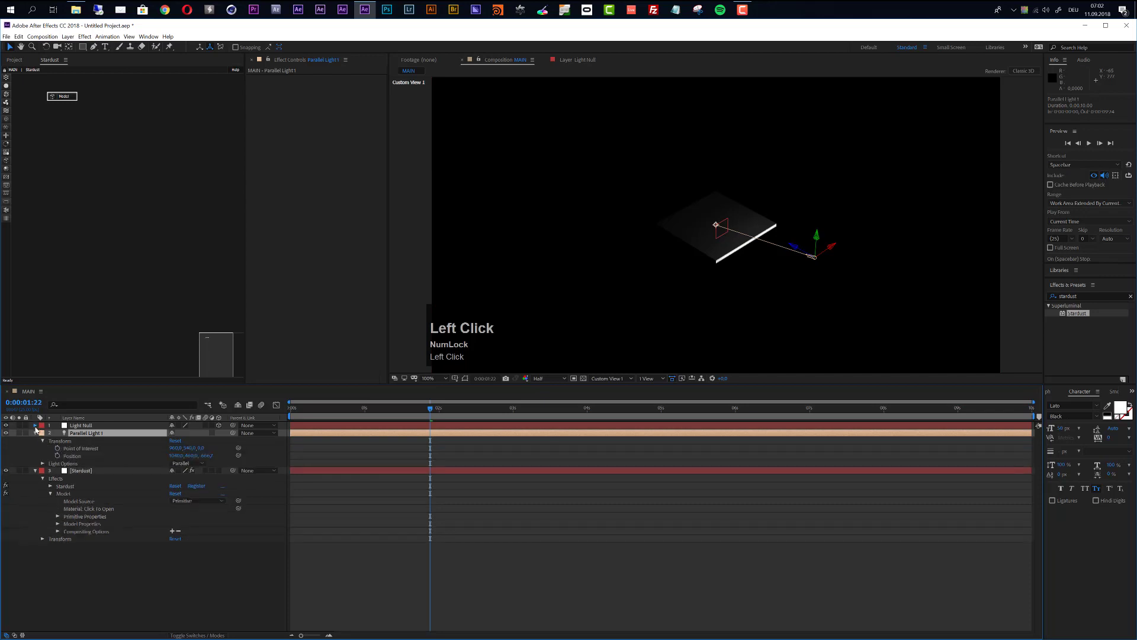
{"action": "left_click", "coordinate": [35, 425]}
{"action": "left_click", "coordinate": [43, 434]}
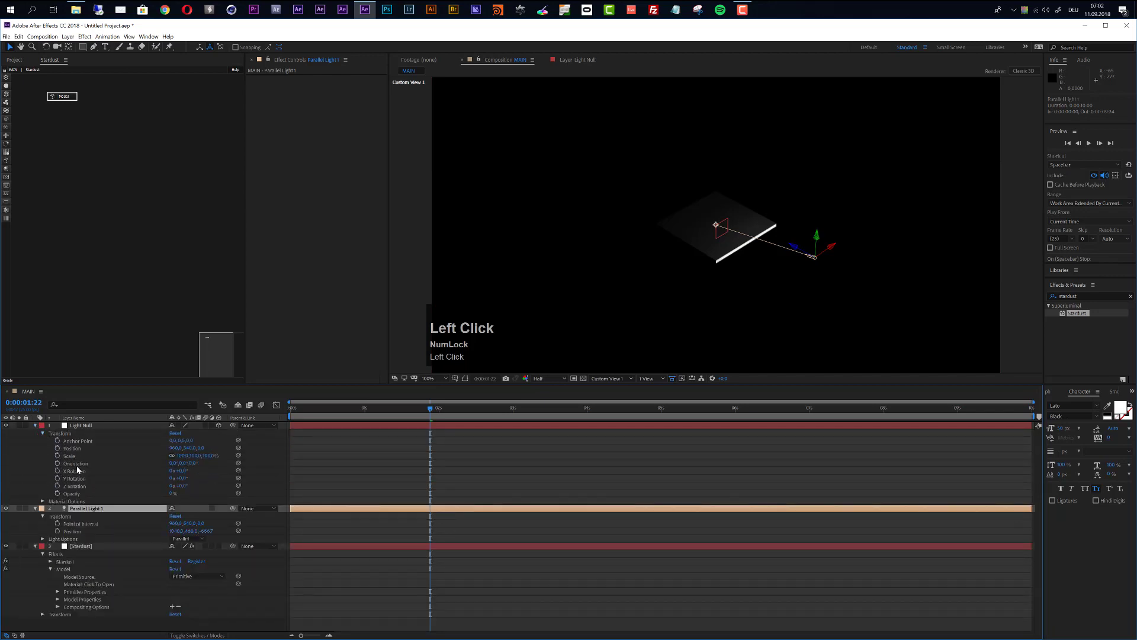
Step: Link the light's Point of Interest to Light Null's Anchor Point, then undo it
{"action": "left_click", "coordinate": [57, 523], "text": "alt"}
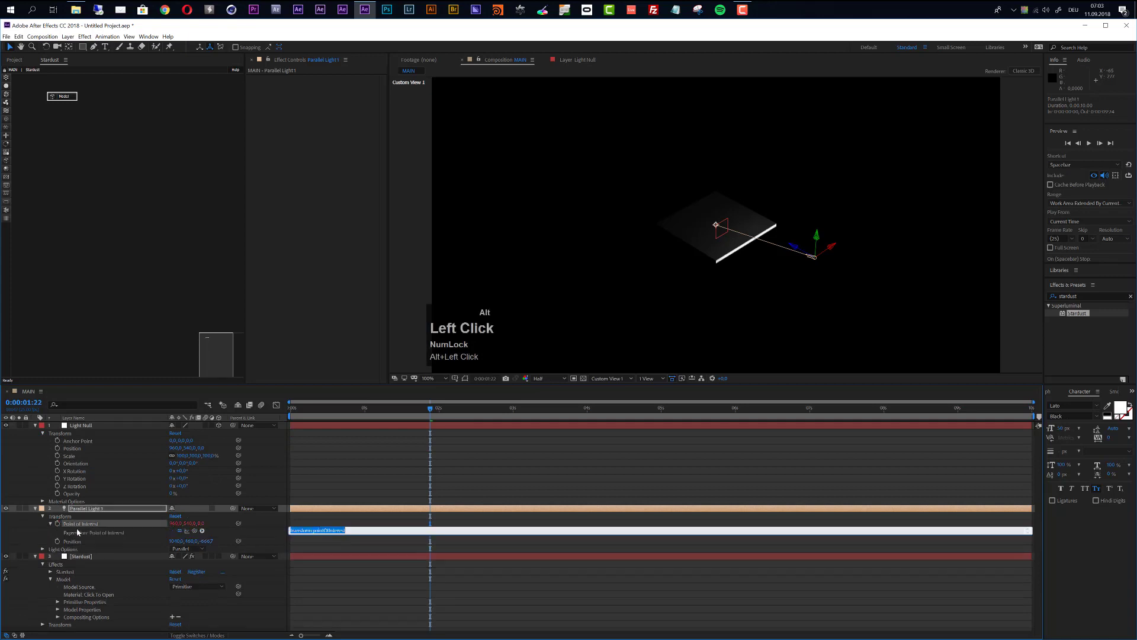
{"action": "left_click_drag", "start_coordinate": [195, 531], "coordinate": [76, 444]}
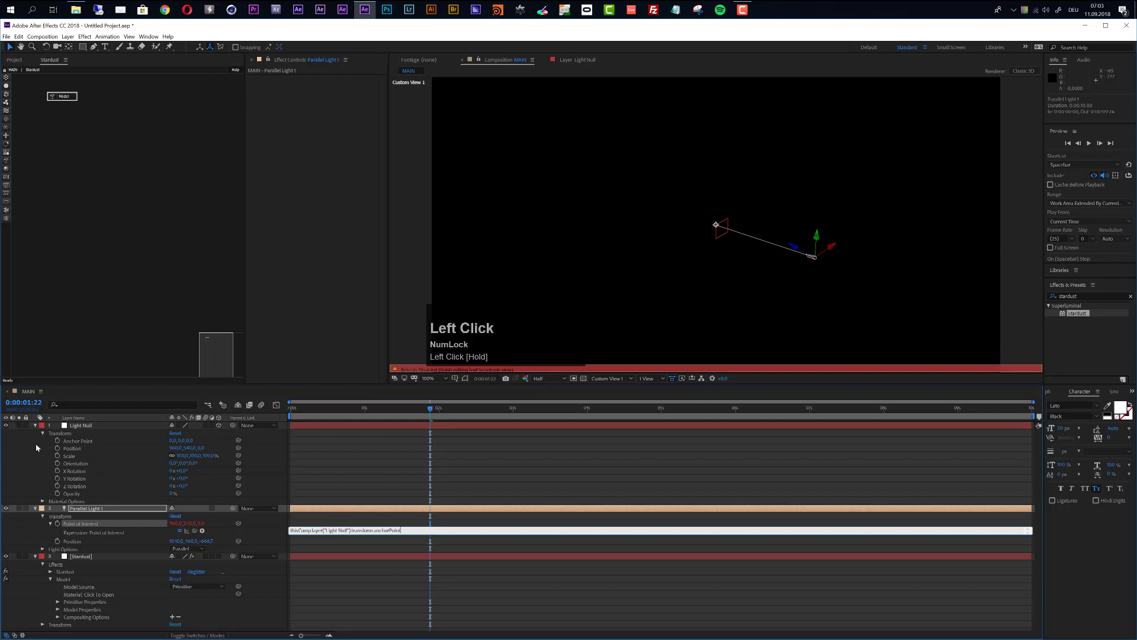
{"action": "left_click", "coordinate": [113, 508]}
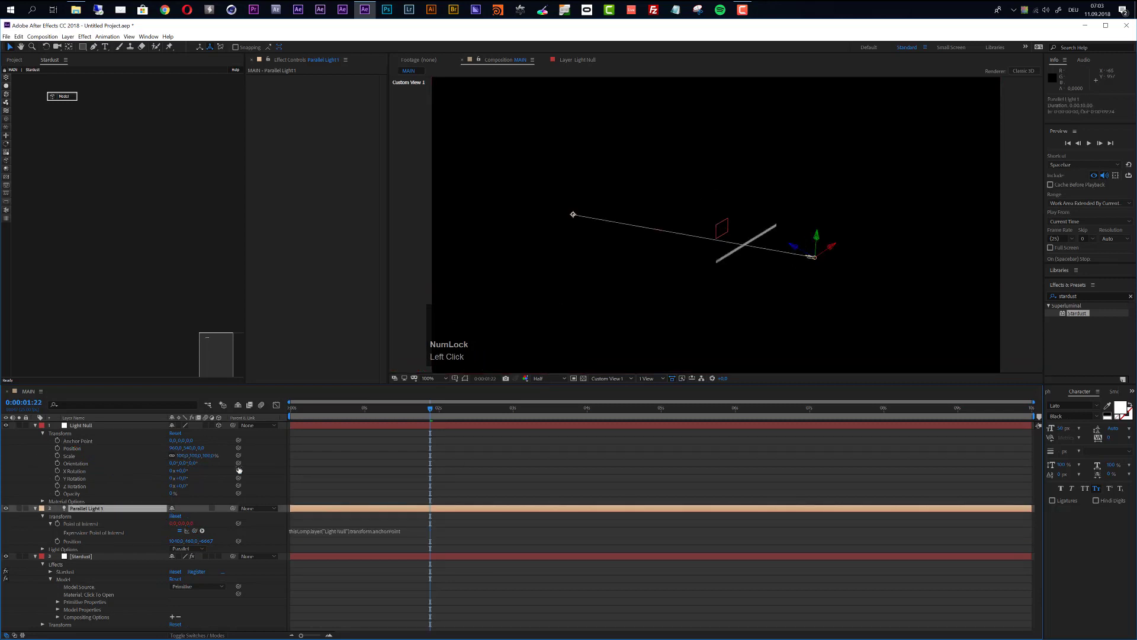
{"action": "key", "text": "ctrl+z"}
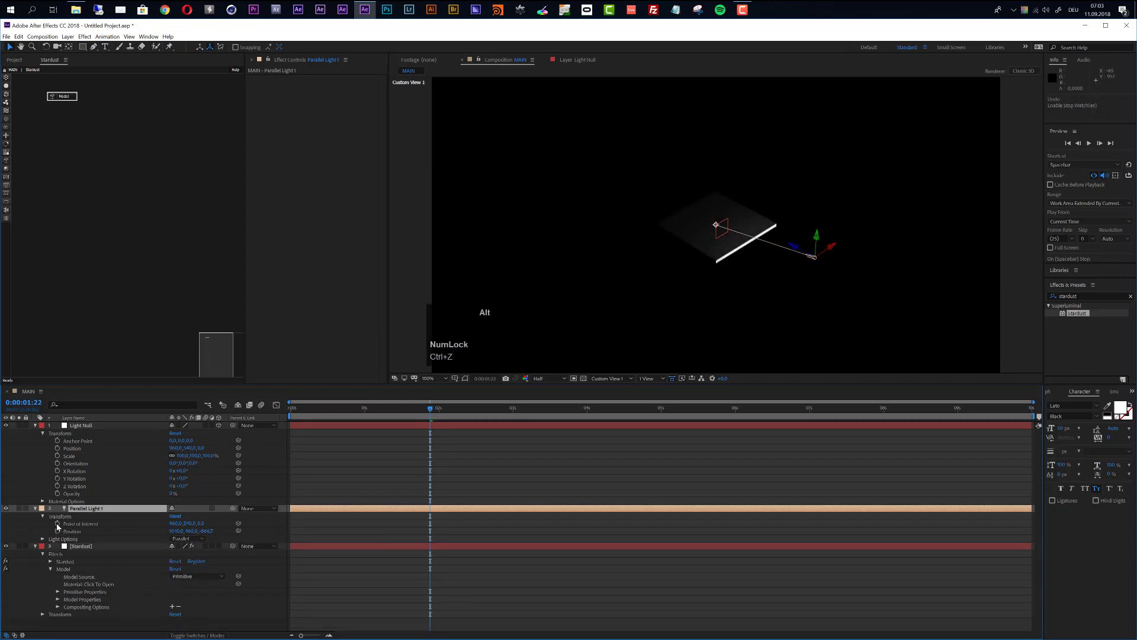
Step: Pickwhip Point of Interest to Light Null's Position and raise the light higher
{"action": "left_click", "coordinate": [58, 525], "text": "alt"}
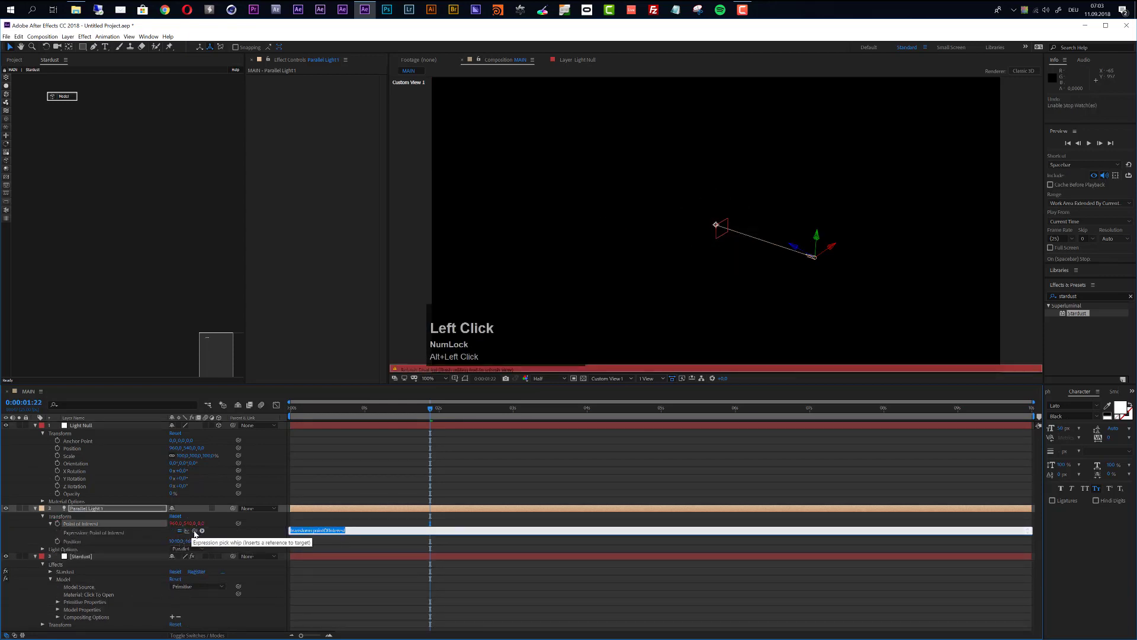
{"action": "left_click_drag", "start_coordinate": [195, 530], "coordinate": [84, 450]}
{"action": "left_click", "coordinate": [375, 572]}
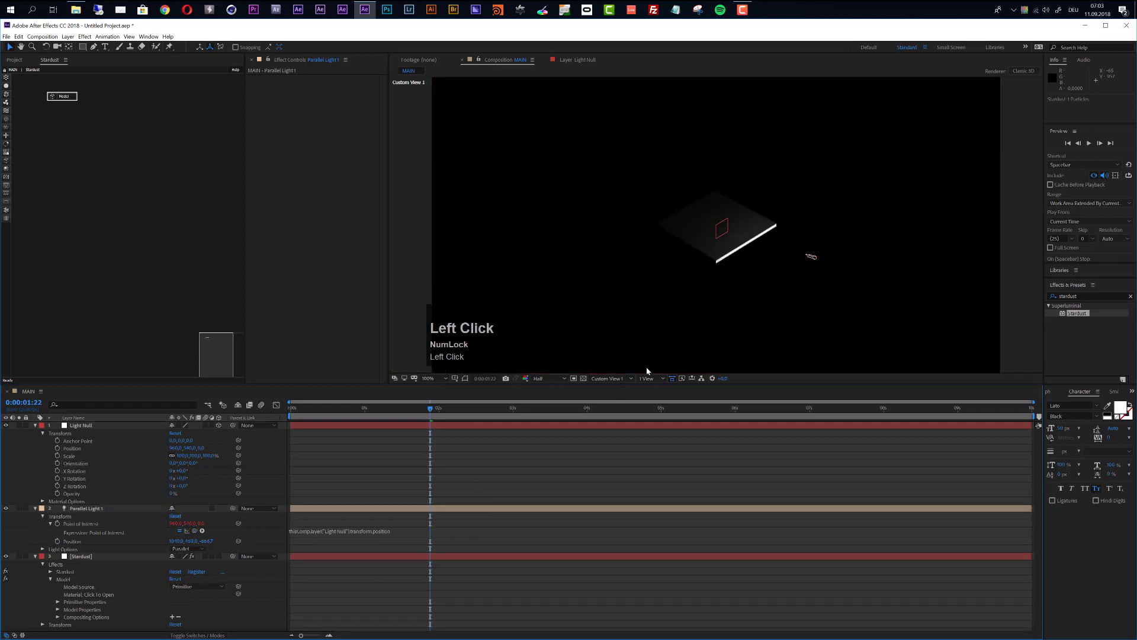
{"action": "left_click", "coordinate": [95, 510]}
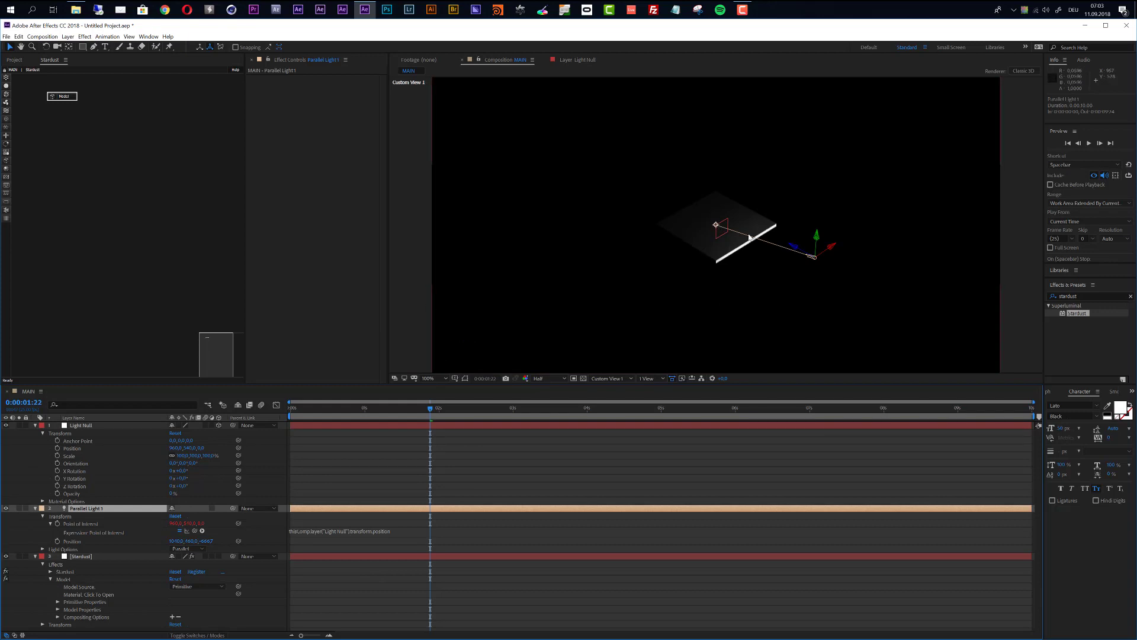
{"action": "left_click_drag", "start_coordinate": [819, 241], "coordinate": [853, 195]}
Step: Undo the light's upward move and increase its falloff distance
{"action": "key", "text": "ctrl+z"}
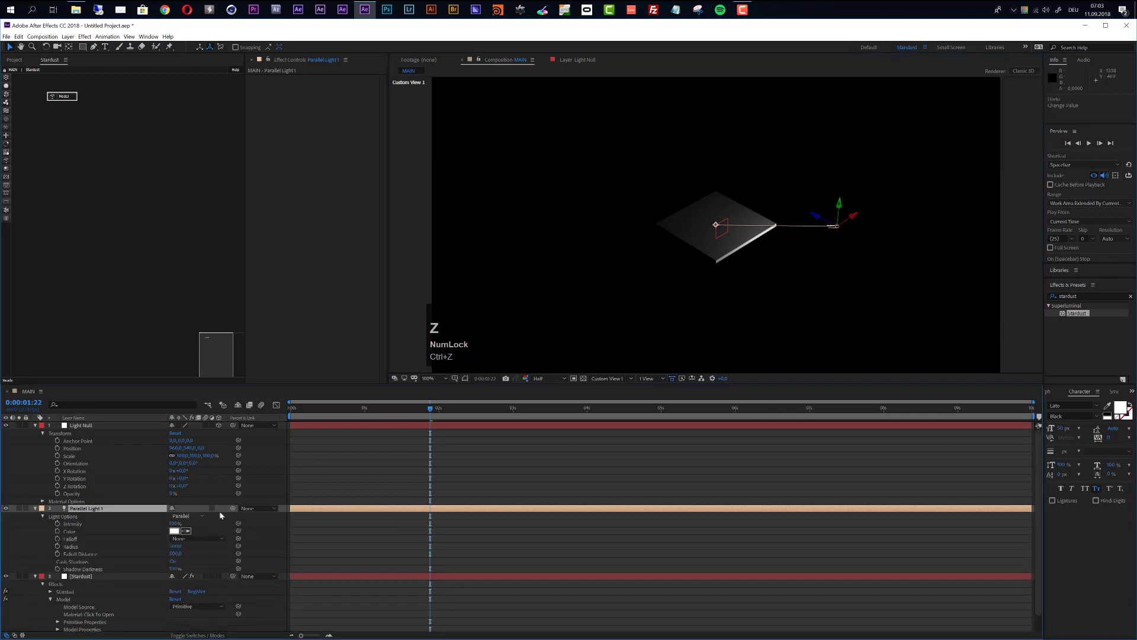
{"action": "left_click_drag", "start_coordinate": [172, 552], "coordinate": [385, 558]}
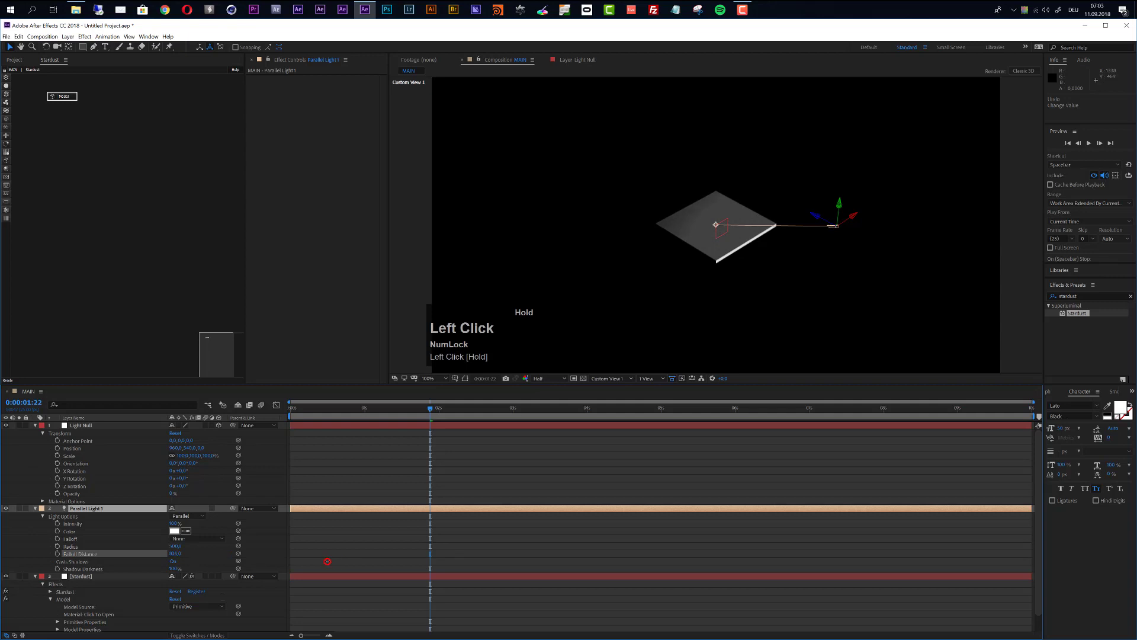
{"action": "left_click_drag", "start_coordinate": [329, 564], "coordinate": [330, 564]}
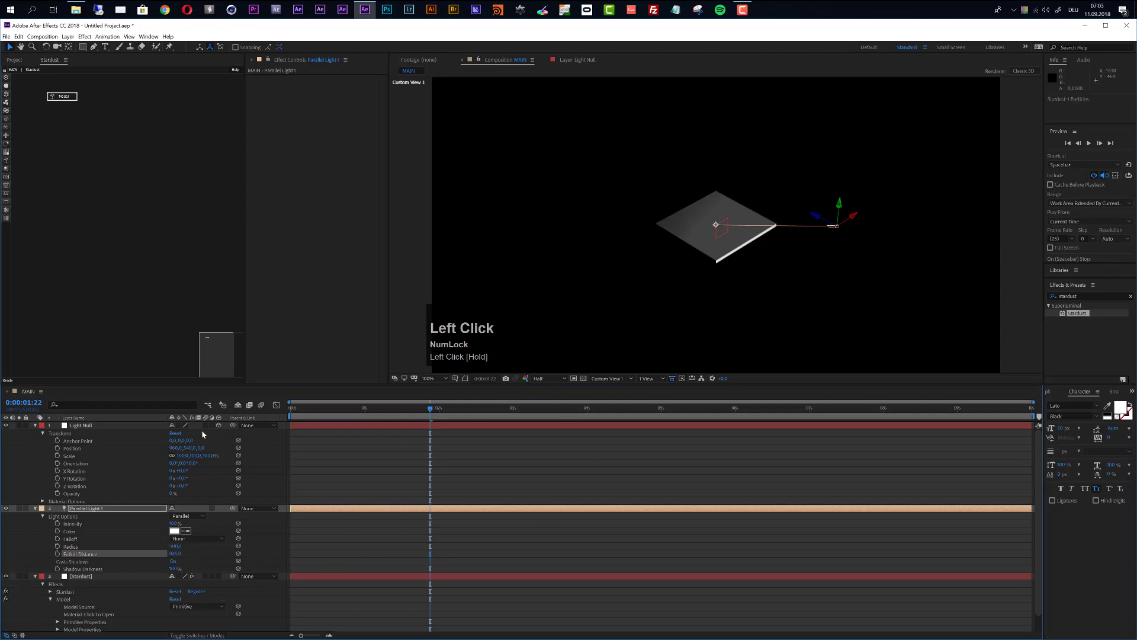
Step: Give Light Null and Parallel Light 1 the Aqua label and collapse their properties
{"action": "left_click", "coordinate": [37, 426]}
{"action": "left_click", "coordinate": [75, 428]}
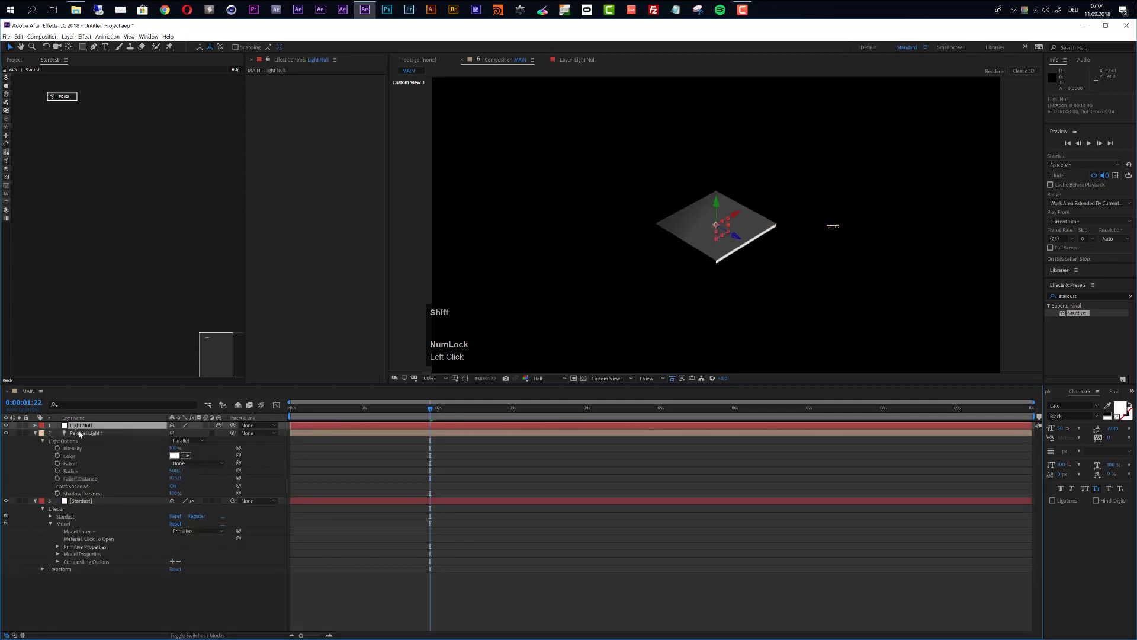
{"action": "left_click", "coordinate": [80, 434], "text": "shift"}
{"action": "left_click", "coordinate": [41, 433]}
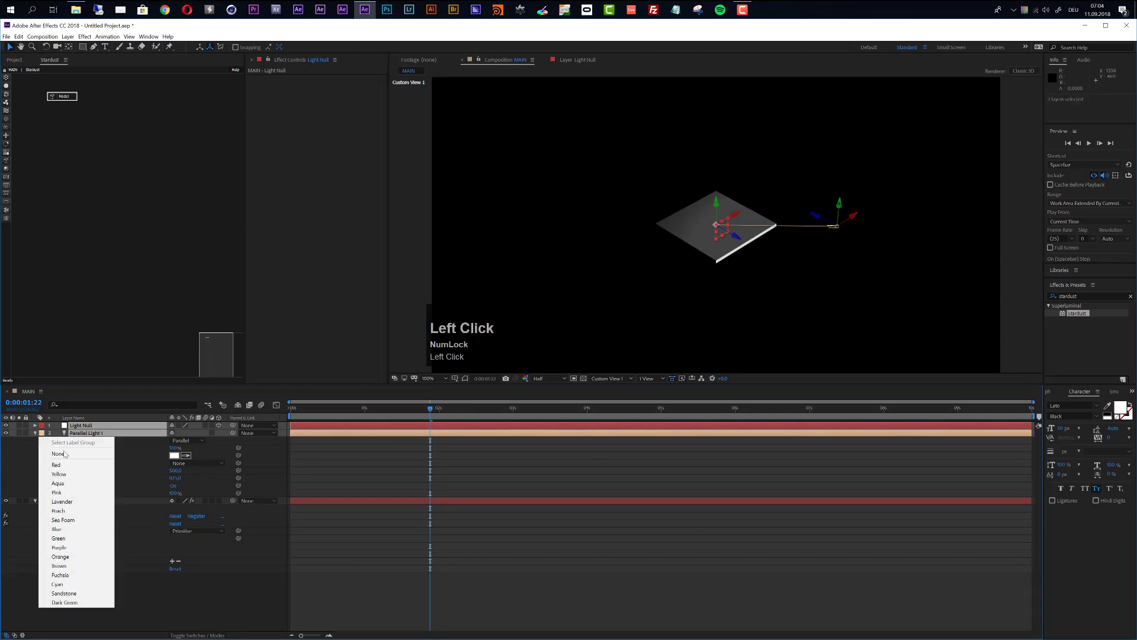
{"action": "left_click", "coordinate": [70, 483]}
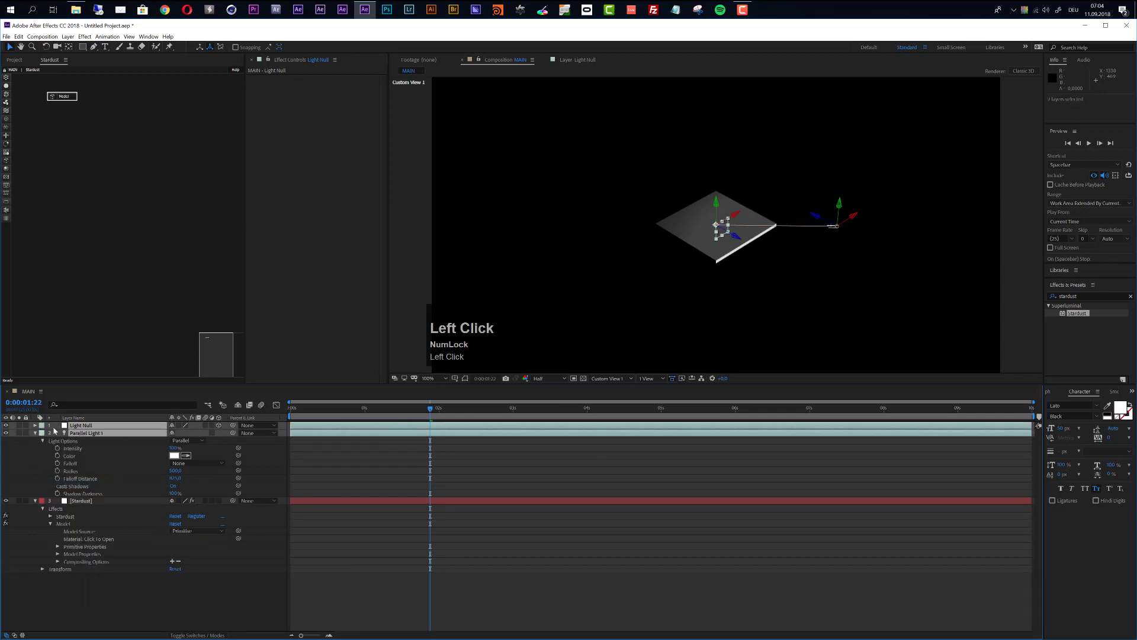
{"action": "left_click", "coordinate": [34, 434]}
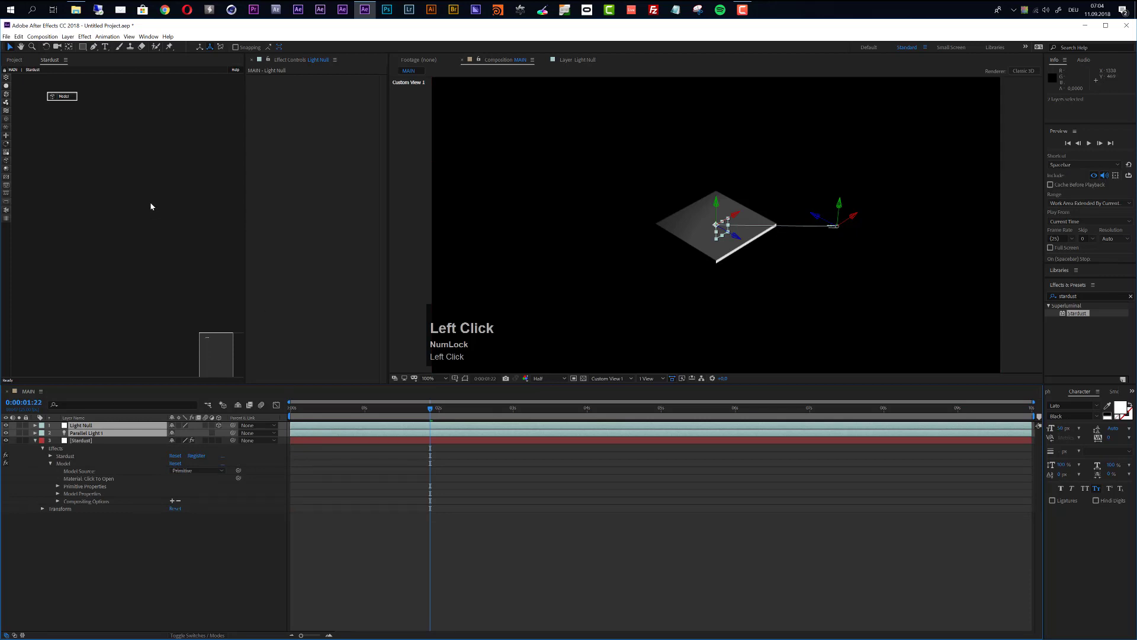
Step: Add a new camera, Camera 1, to the composition
{"action": "left_click", "coordinate": [68, 36]}
{"action": "mouse_move", "coordinate": [119, 47]}
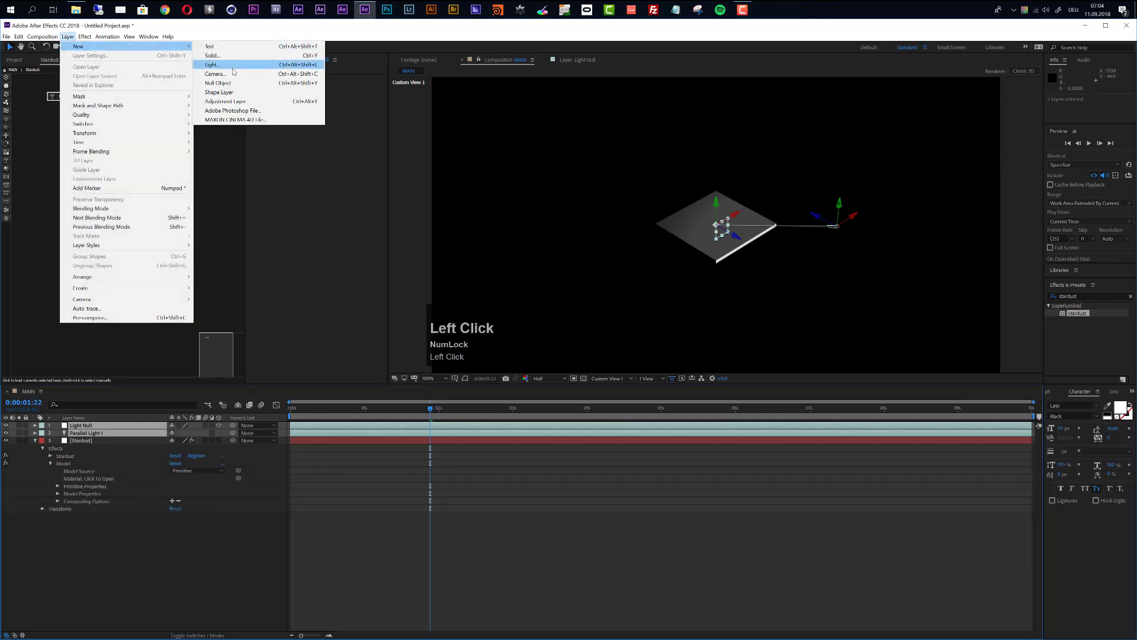
{"action": "left_click", "coordinate": [233, 72]}
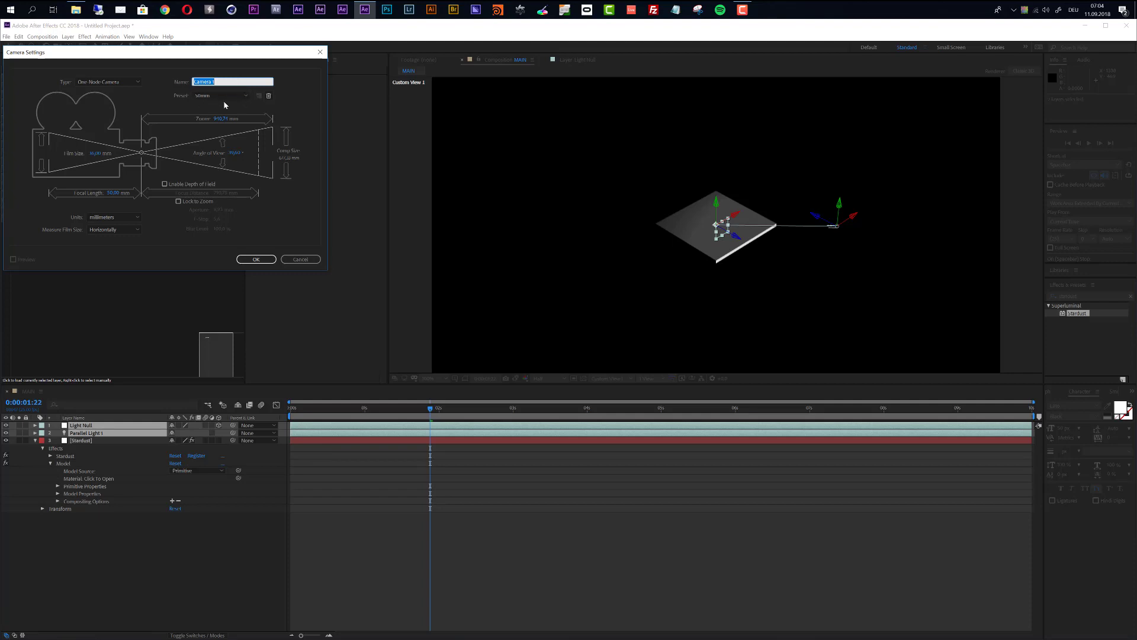
{"action": "left_click", "coordinate": [254, 259]}
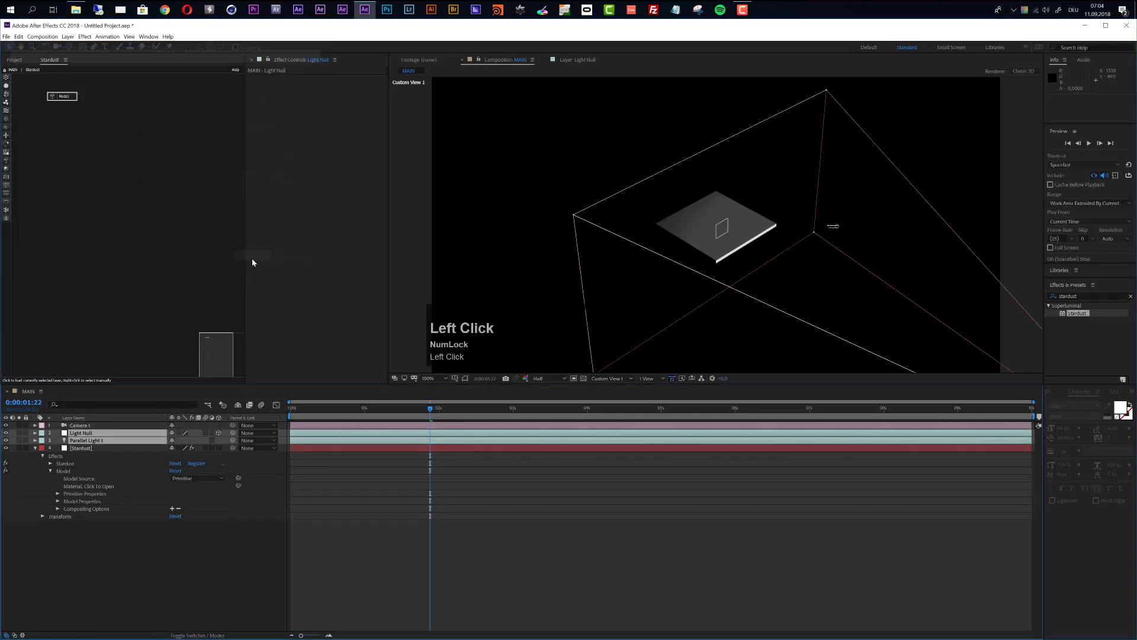
Step: Add a 3D null named Cam Control and parent Camera 1 to it
{"action": "left_click", "coordinate": [68, 36]}
{"action": "mouse_move", "coordinate": [77, 47]}
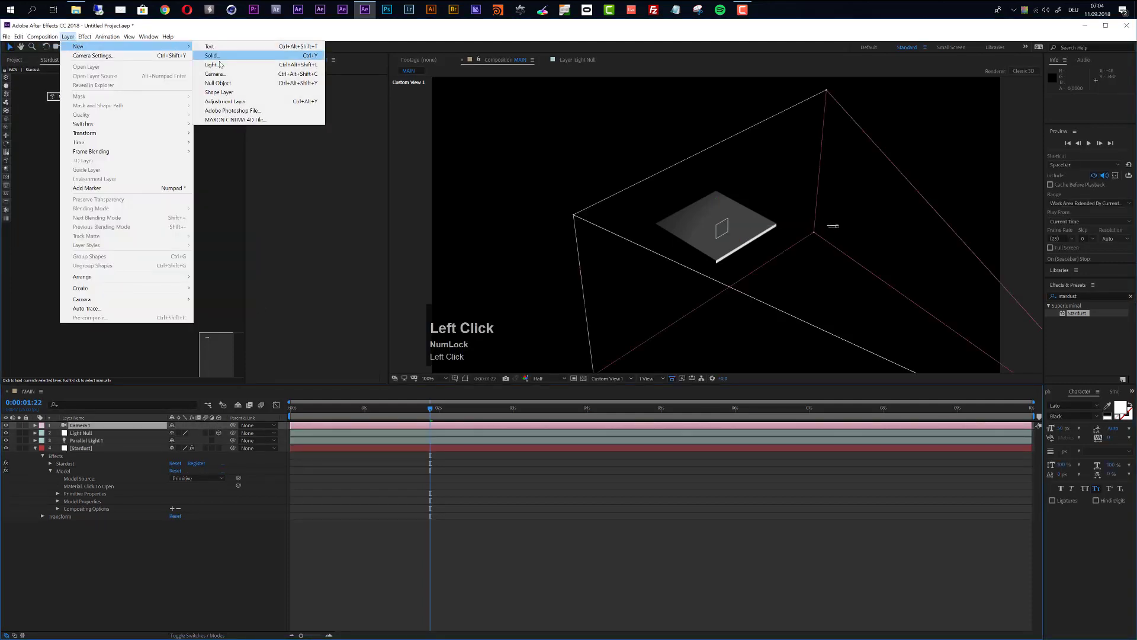
{"action": "left_click", "coordinate": [222, 83]}
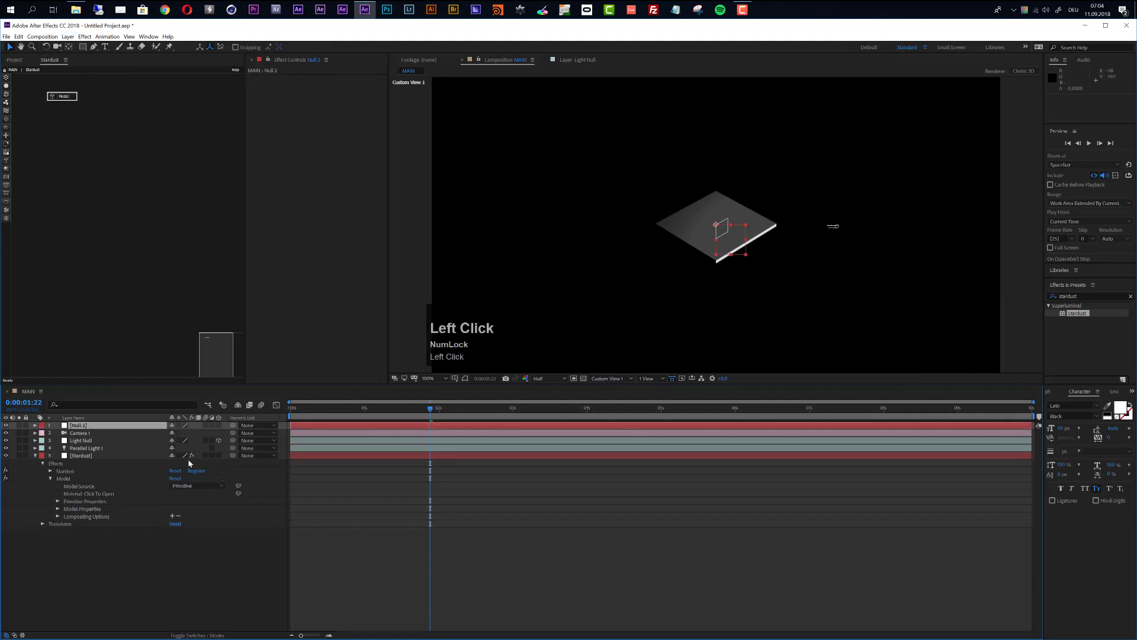
{"action": "left_click", "coordinate": [219, 425]}
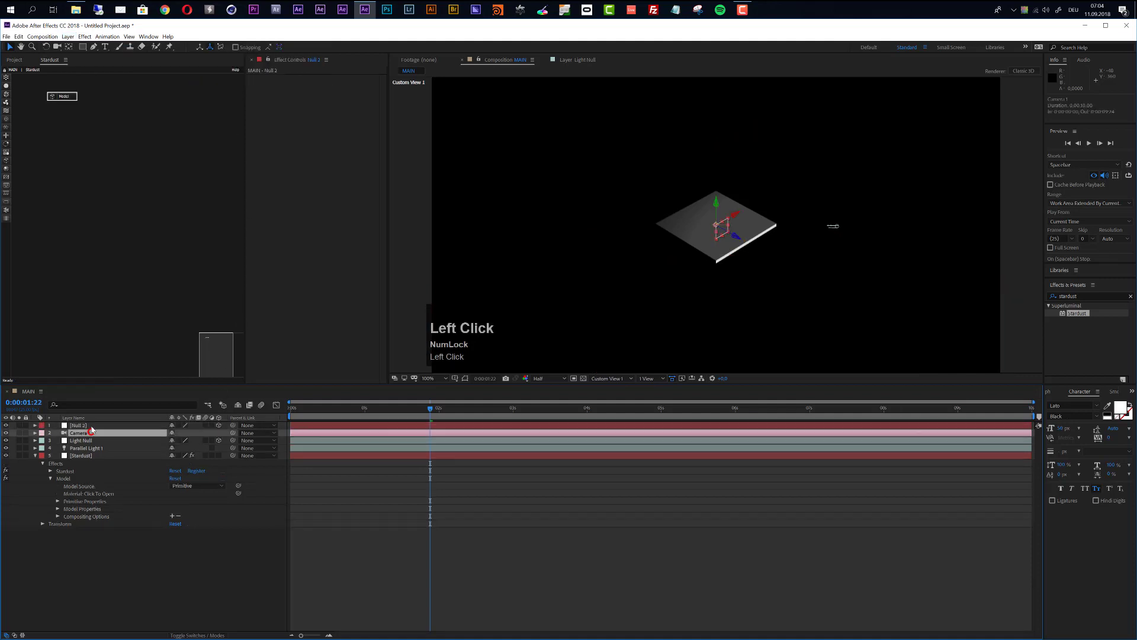
{"action": "key", "text": "Return"}
{"action": "type", "text": "C"}
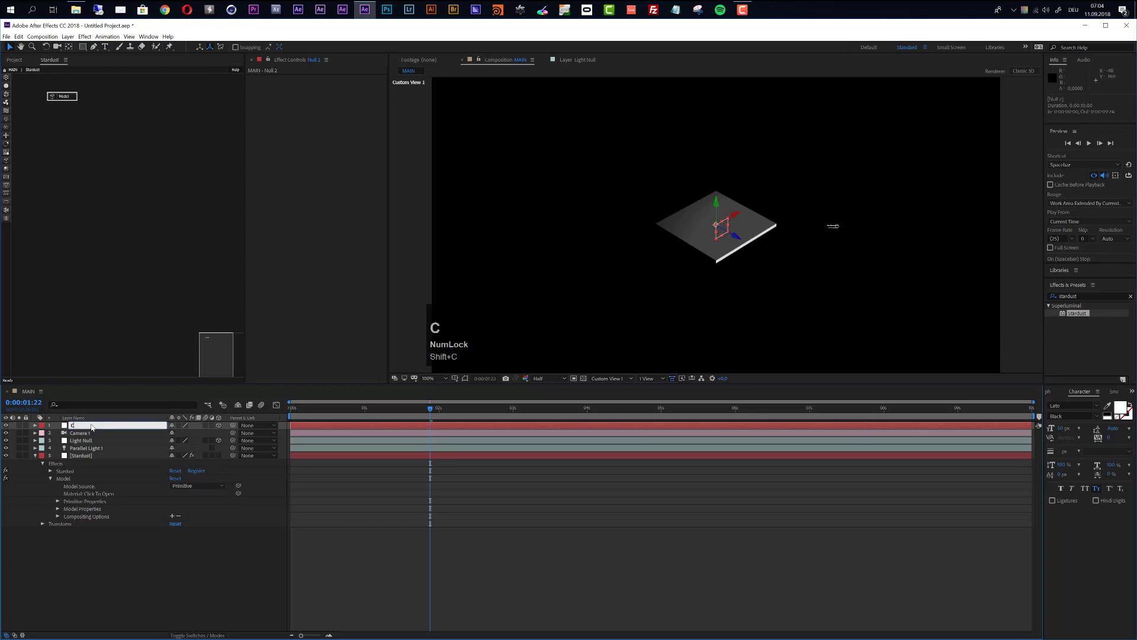
{"action": "type", "text": "am Control"}
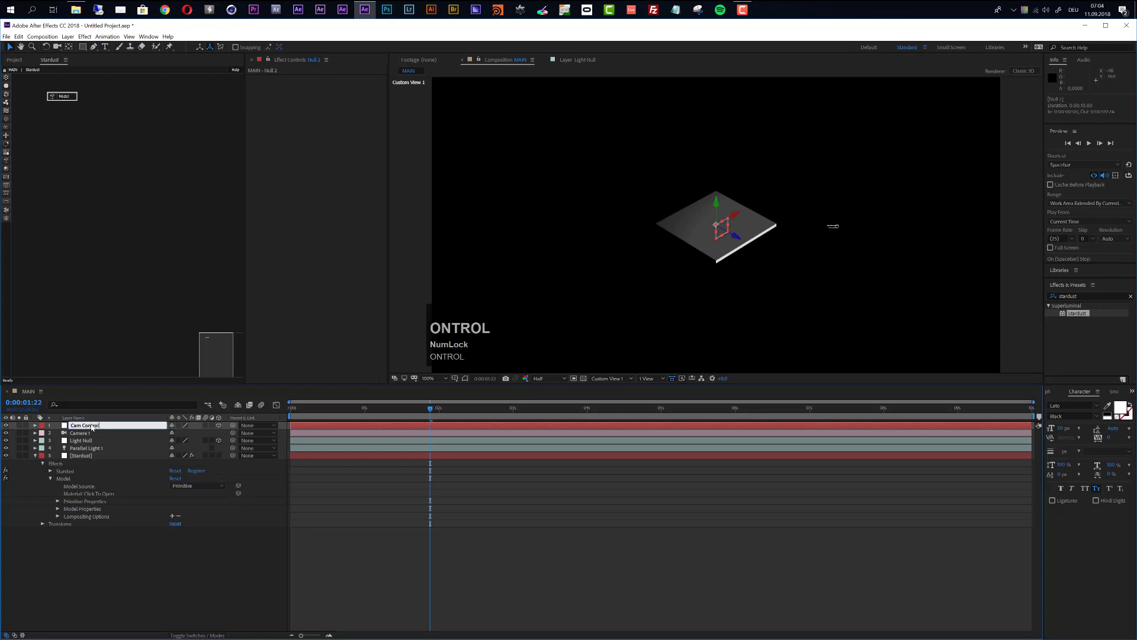
{"action": "key", "text": "Return"}
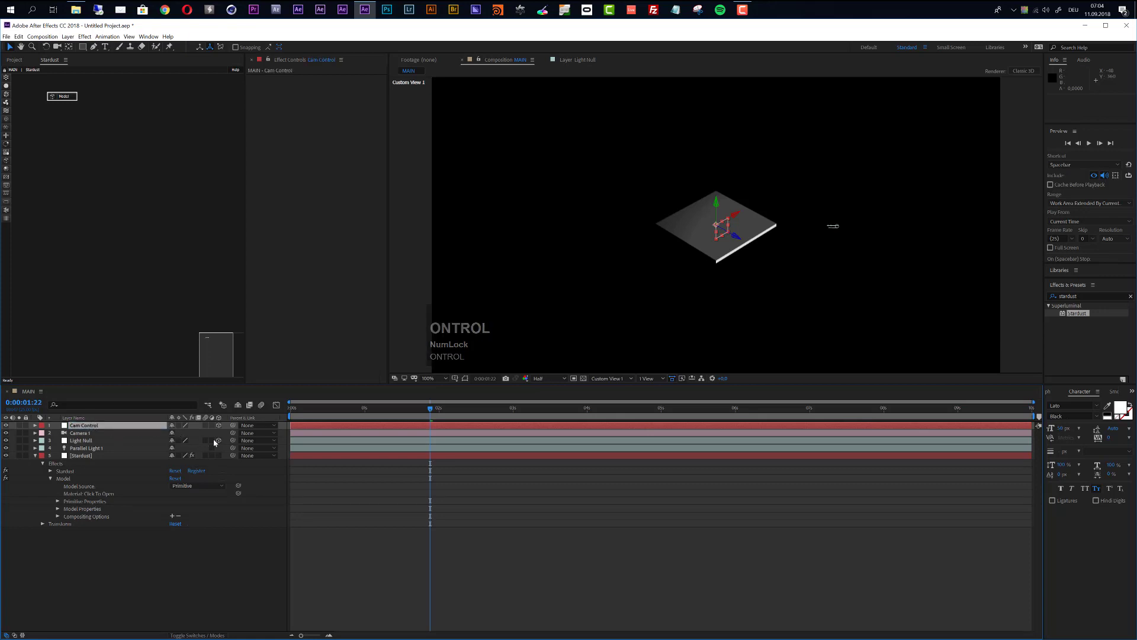
{"action": "left_click_drag", "start_coordinate": [233, 433], "coordinate": [83, 426]}
Step: Label Camera 1 and Cam Control Yellow, then select the Stardust layer
{"action": "left_click", "coordinate": [83, 433]}
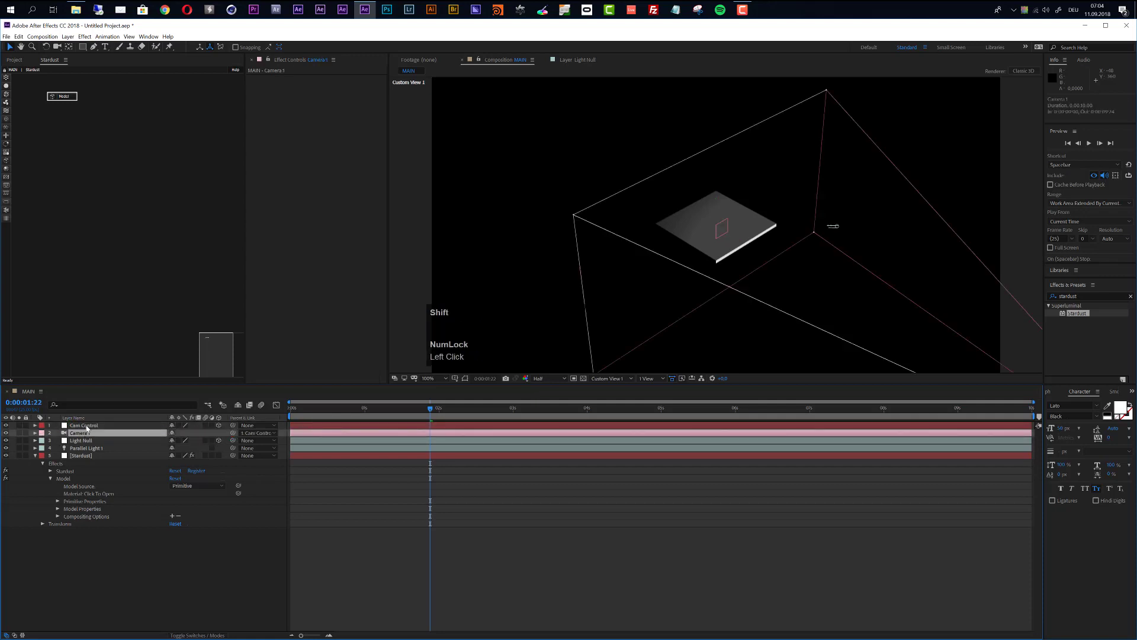
{"action": "left_click", "coordinate": [86, 428], "text": "shift"}
{"action": "left_click", "coordinate": [41, 426]}
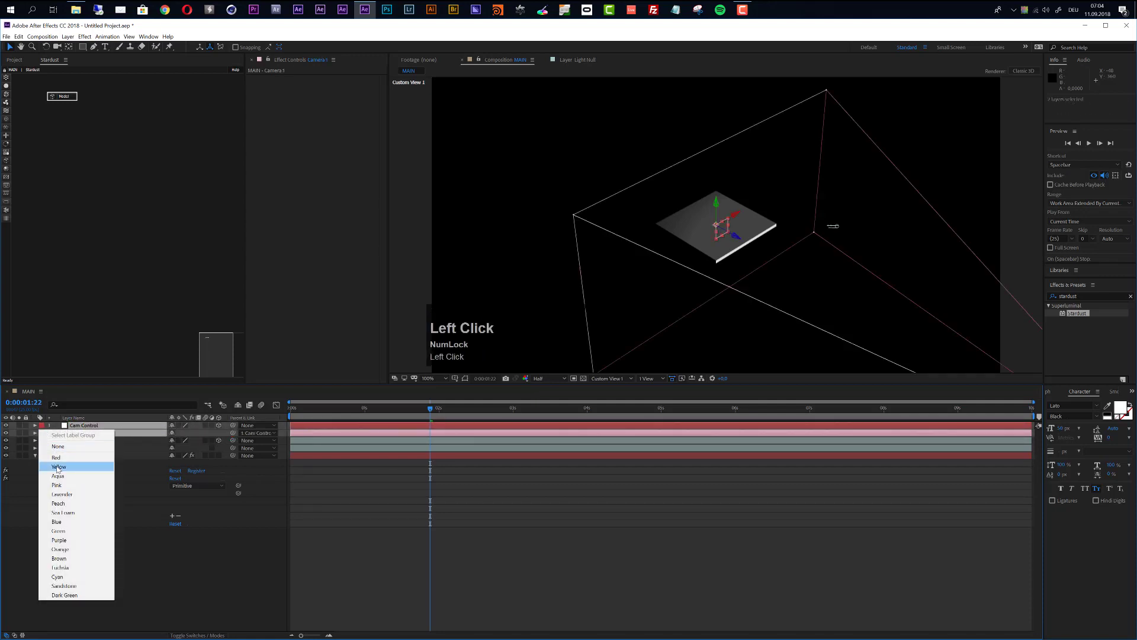
{"action": "left_click", "coordinate": [57, 468]}
{"action": "left_click", "coordinate": [143, 605]}
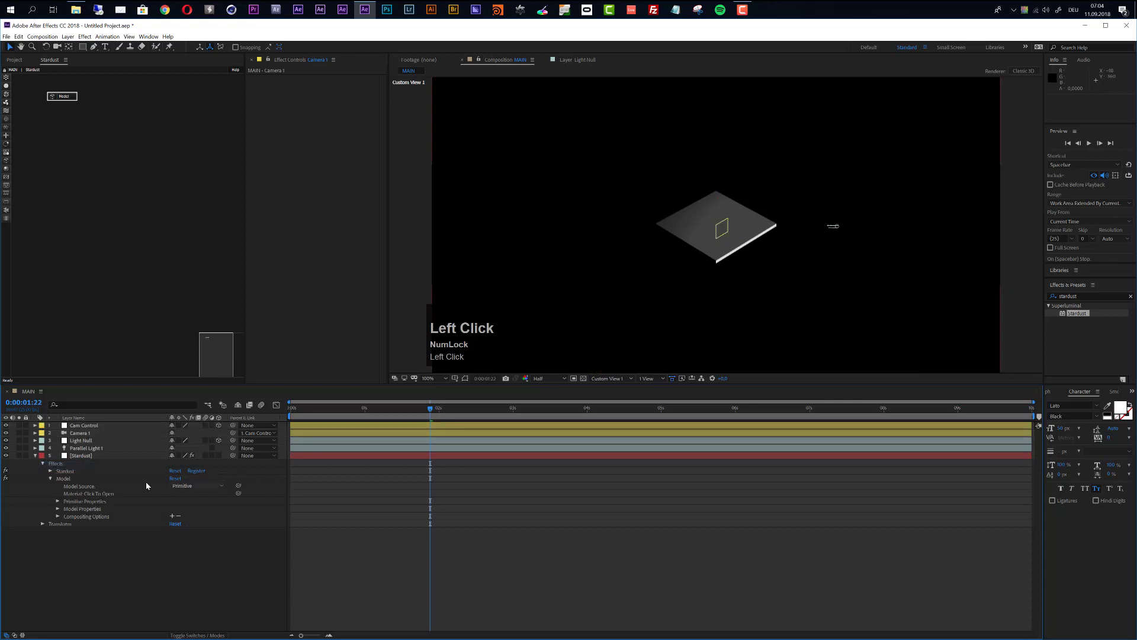
{"action": "left_click", "coordinate": [85, 456]}
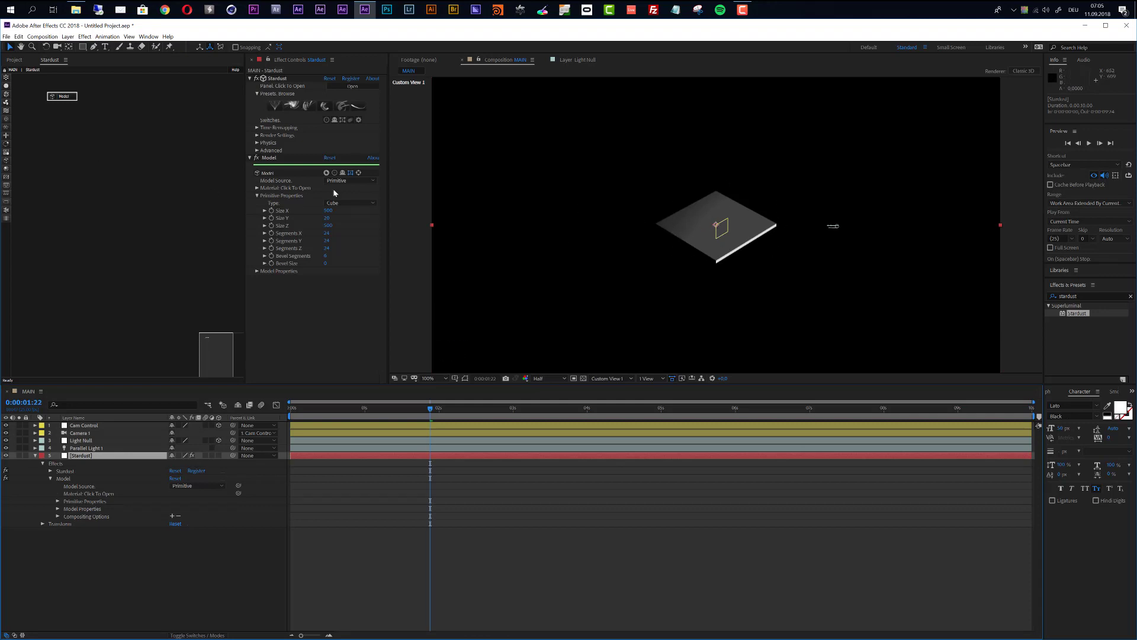
Step: Duplicate the Model node into Model 2 and set Size X 20, Size Y 500
{"action": "left_click", "coordinate": [72, 98]}
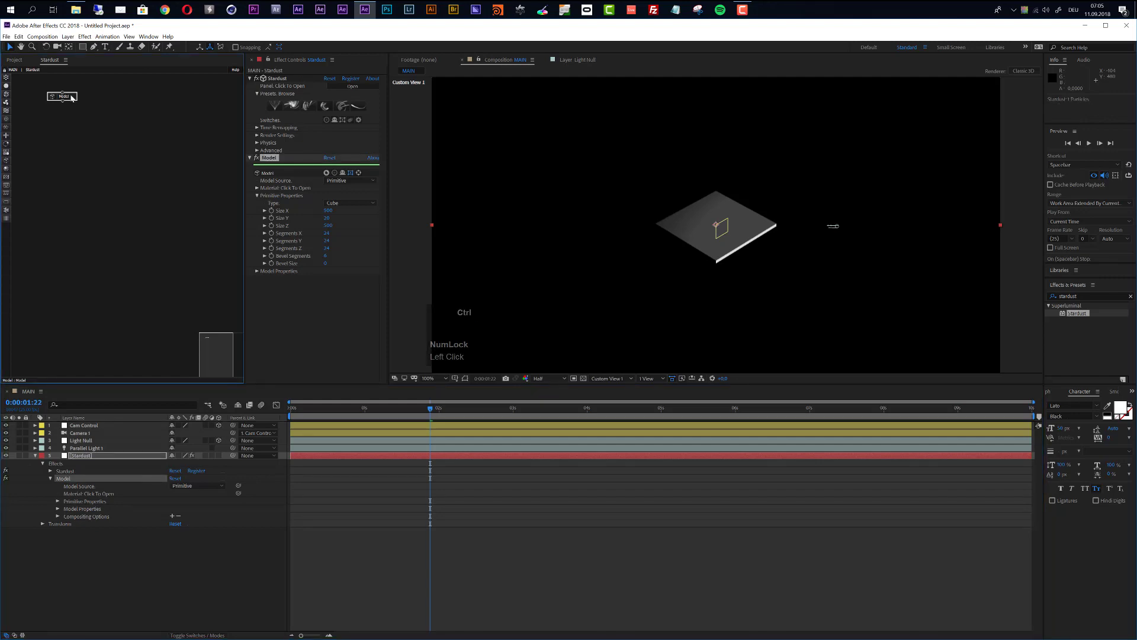
{"action": "key", "text": "ctrl+d"}
{"action": "mouse_move", "coordinate": [81, 99]}
{"action": "left_mouse_down"}
{"action": "mouse_move", "coordinate": [103, 98]}
{"action": "mouse_move", "coordinate": [75, 81]}
{"action": "left_mouse_up"}
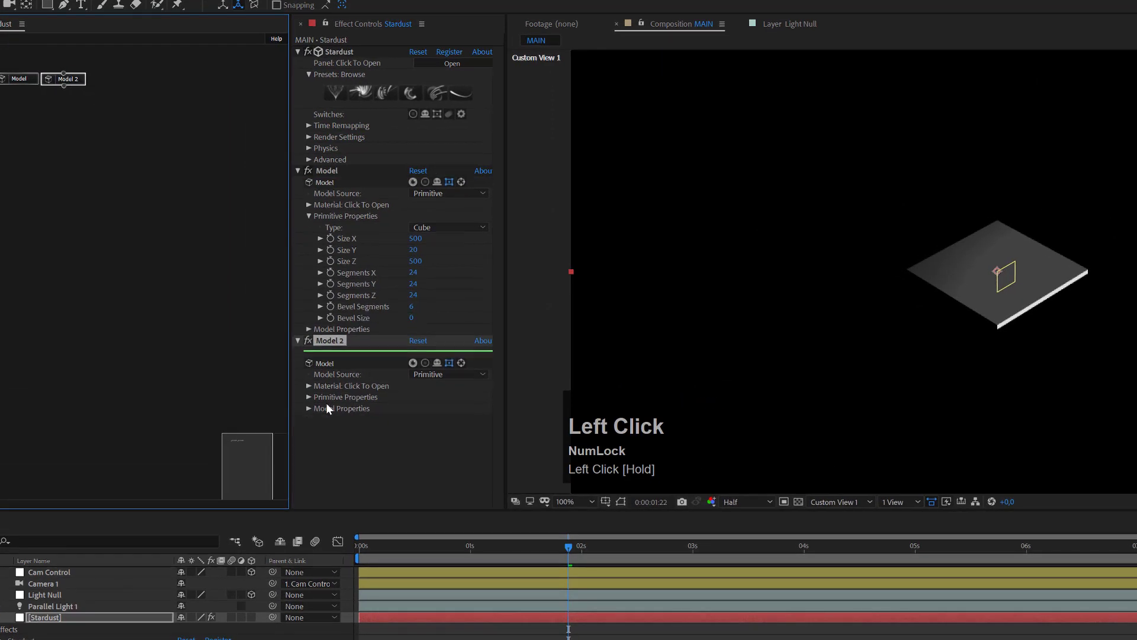
{"action": "left_click", "coordinate": [308, 397]}
{"action": "scroll", "coordinate": [425, 455], "scroll_direction": "down", "scroll_amount": 1}
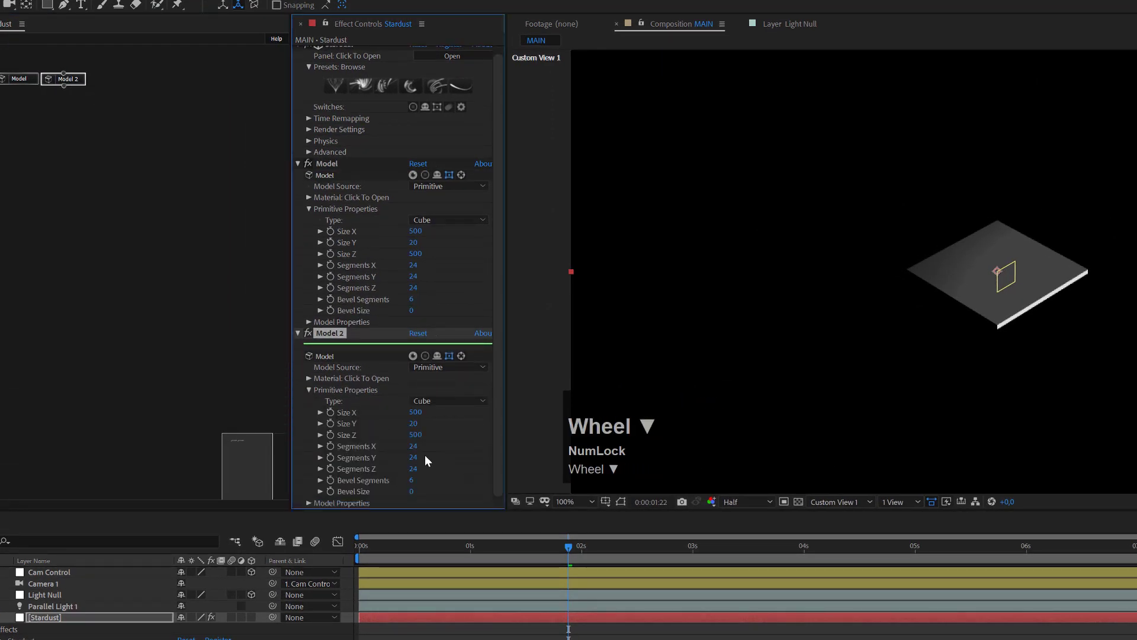
{"action": "left_click", "coordinate": [416, 413]}
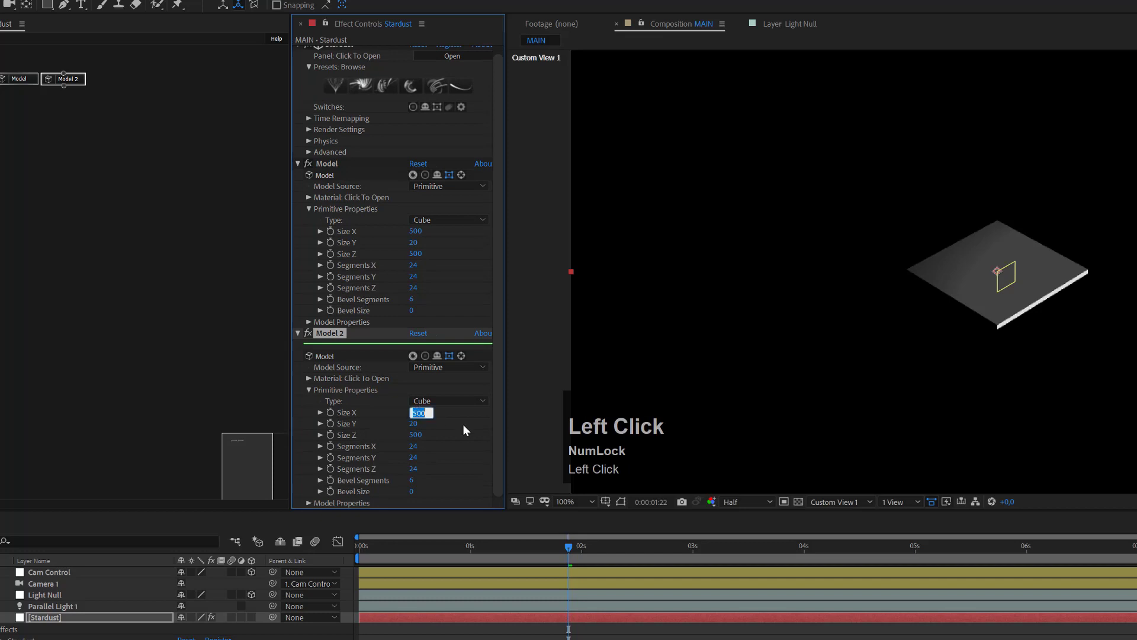
{"action": "type", "text": "20"}
{"action": "key", "text": "Tab"}
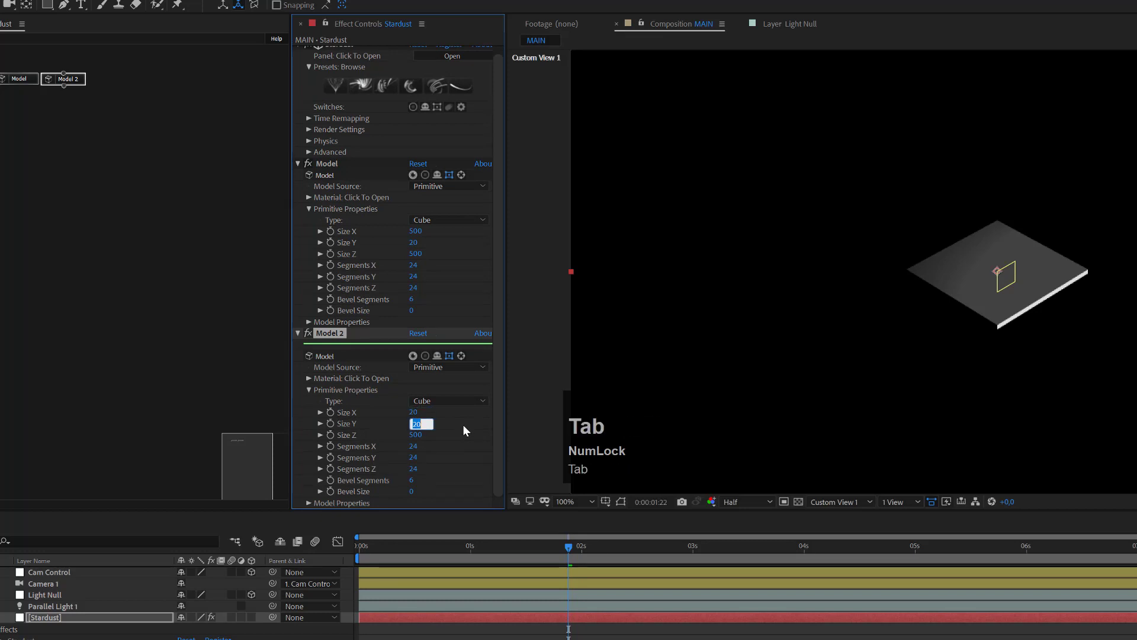
{"action": "type", "text": "500"}
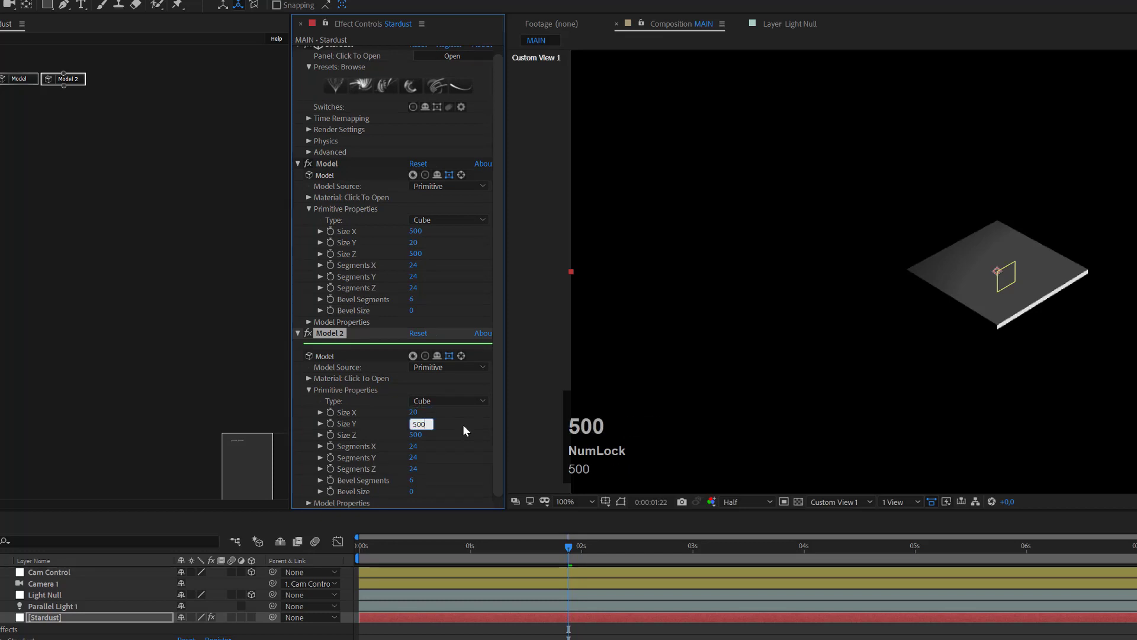
{"action": "key", "text": "Return"}
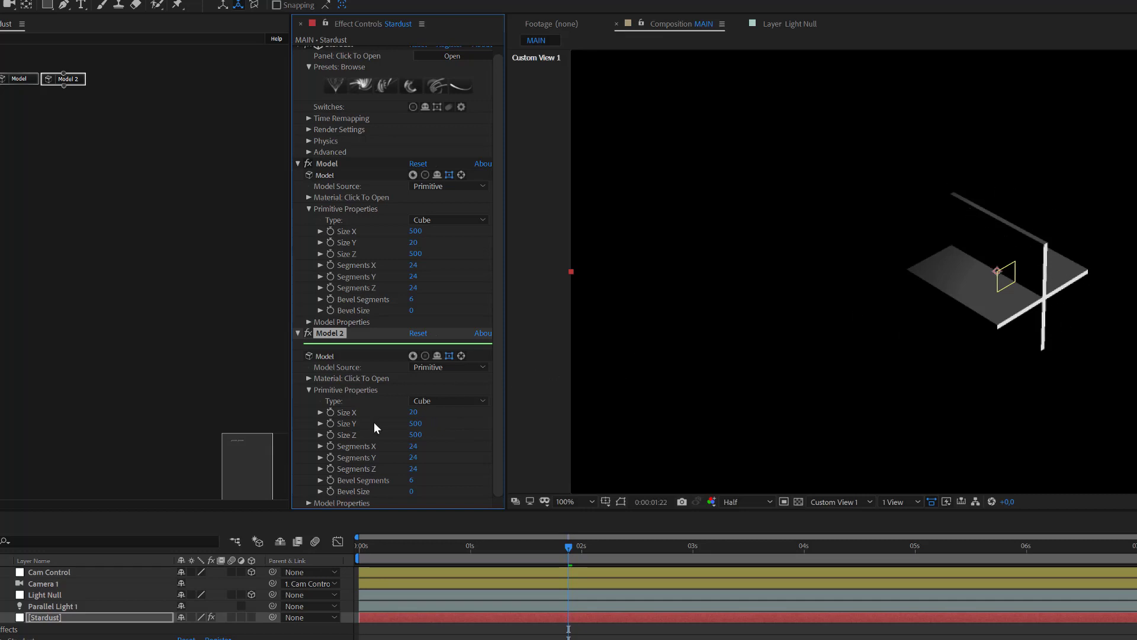
Step: Set Model 2's Origin XY X value to 250
{"action": "left_click", "coordinate": [308, 503]}
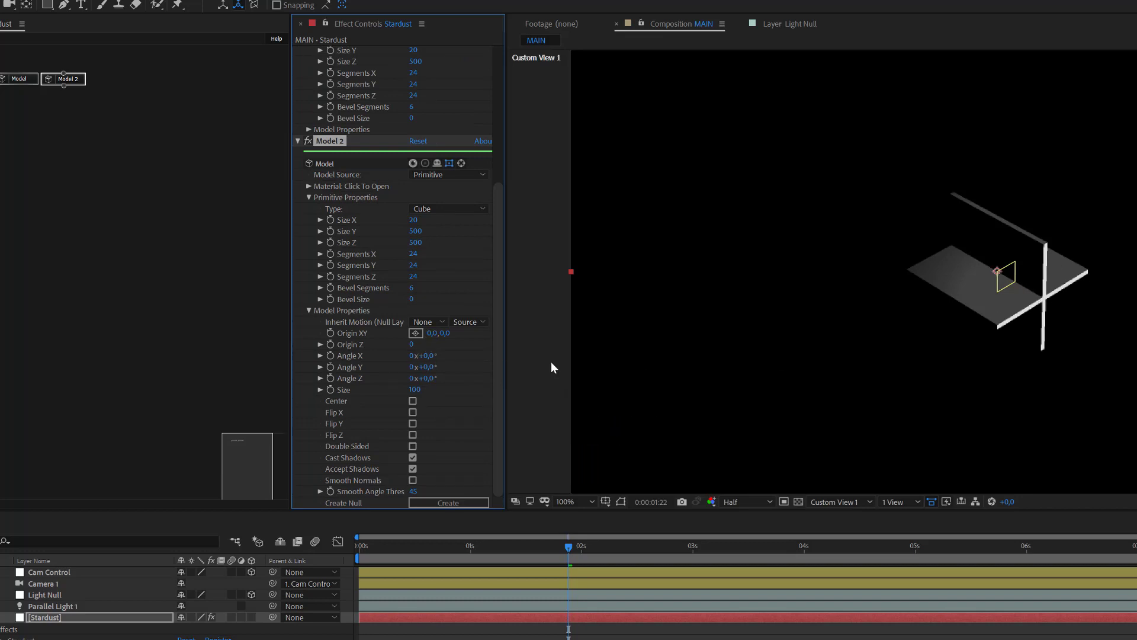
{"action": "left_click", "coordinate": [432, 332]}
{"action": "type", "text": "250"}
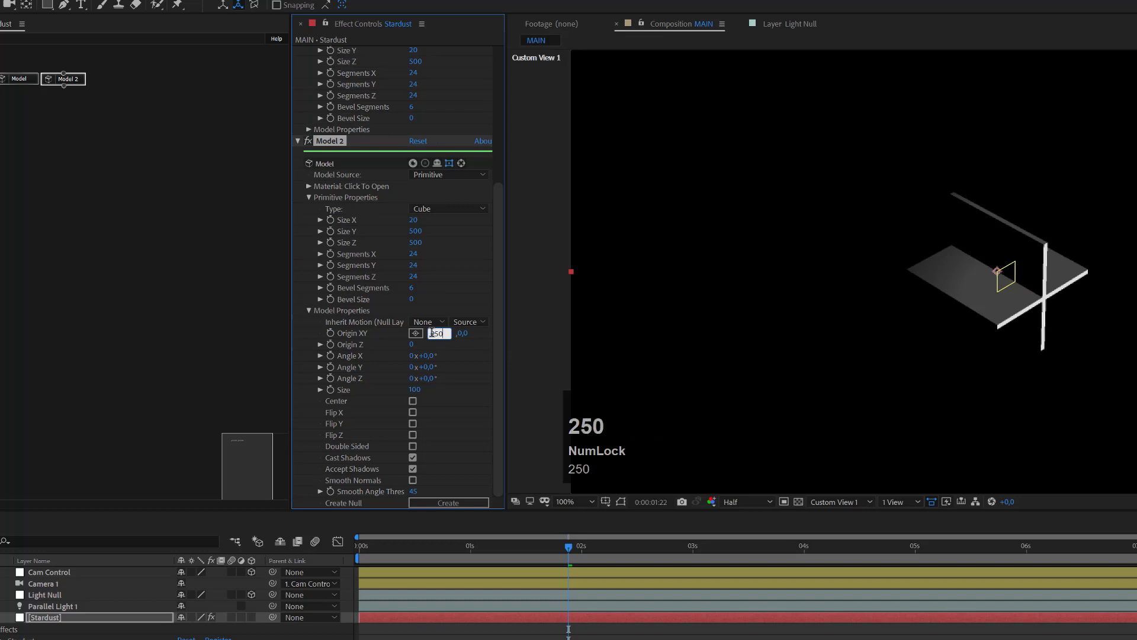
{"action": "key", "text": "Return"}
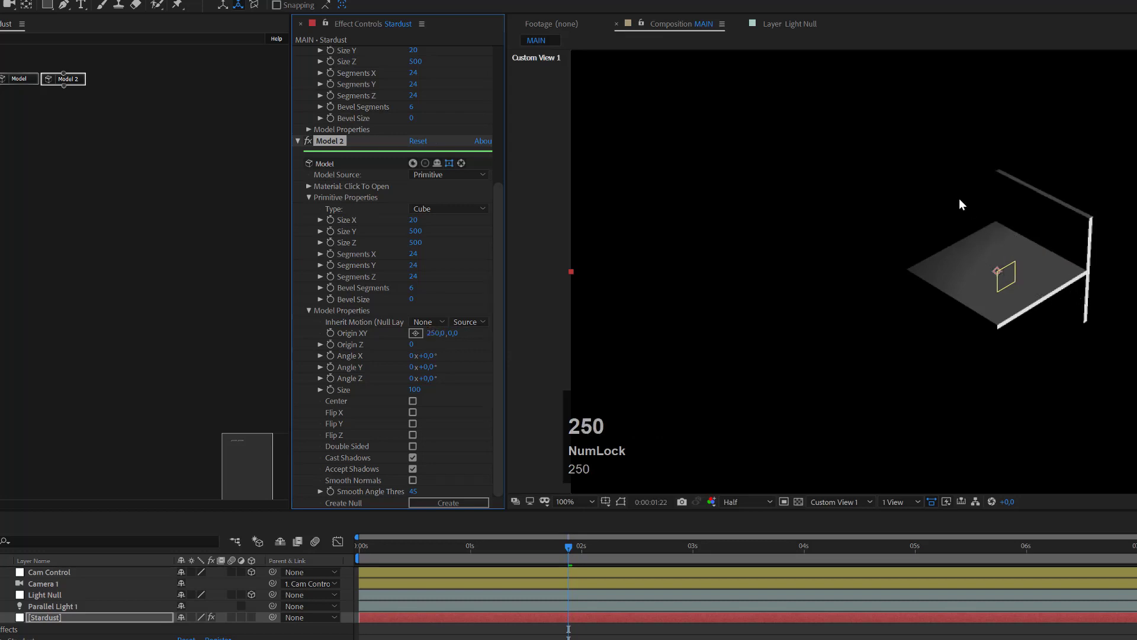
{"action": "left_click", "coordinate": [67, 80]}
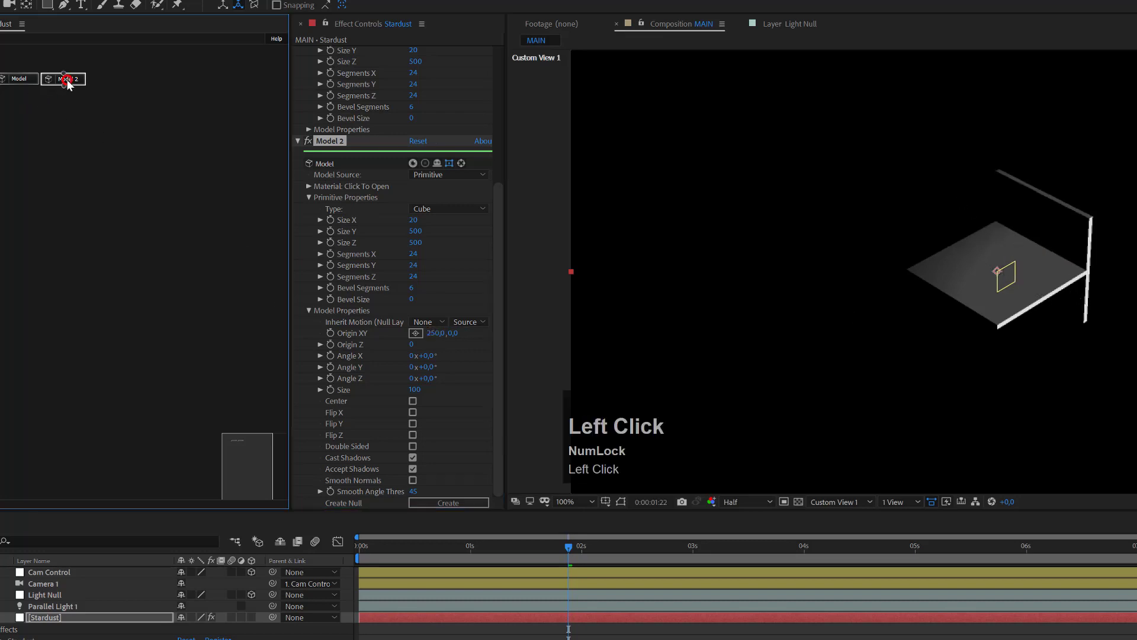
Step: Duplicate Model 2 into Model 3 and change its Origin X to -250
{"action": "key", "text": "ctrl+d"}
{"action": "left_click_drag", "start_coordinate": [95, 89], "coordinate": [123, 84]}
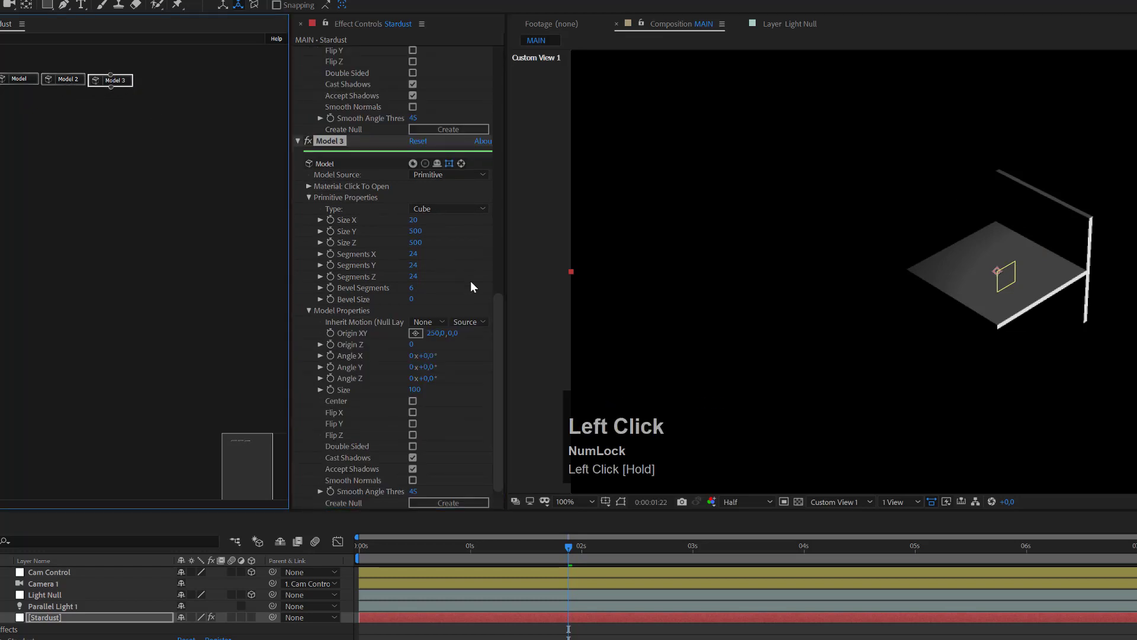
{"action": "scroll", "coordinate": [470, 284], "scroll_direction": "down", "scroll_amount": 1}
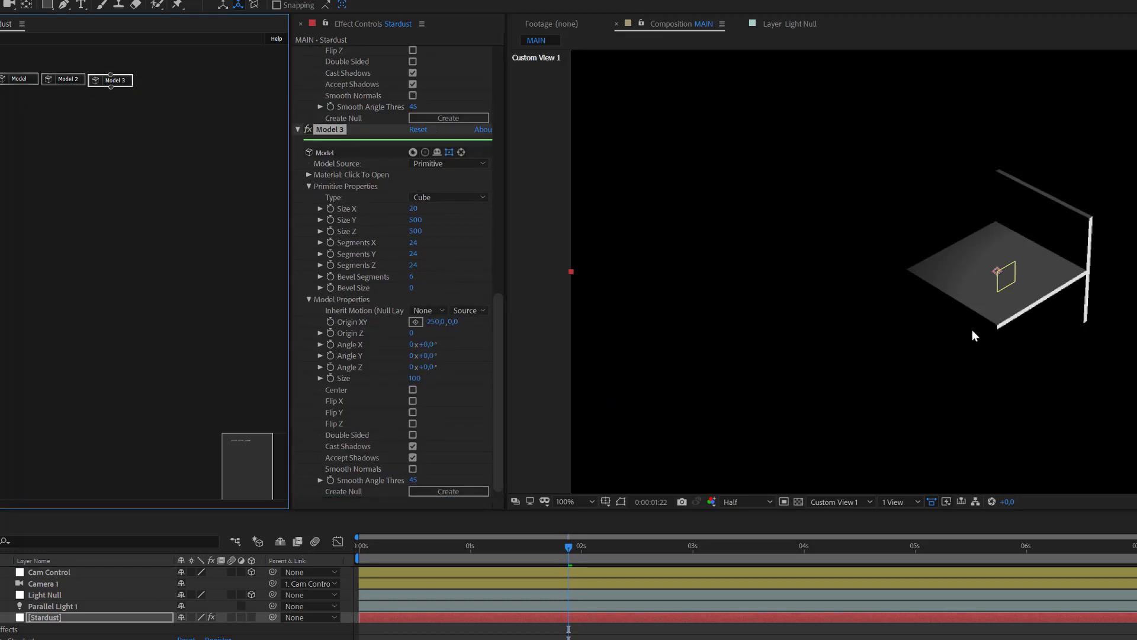
{"action": "left_click", "coordinate": [440, 322]}
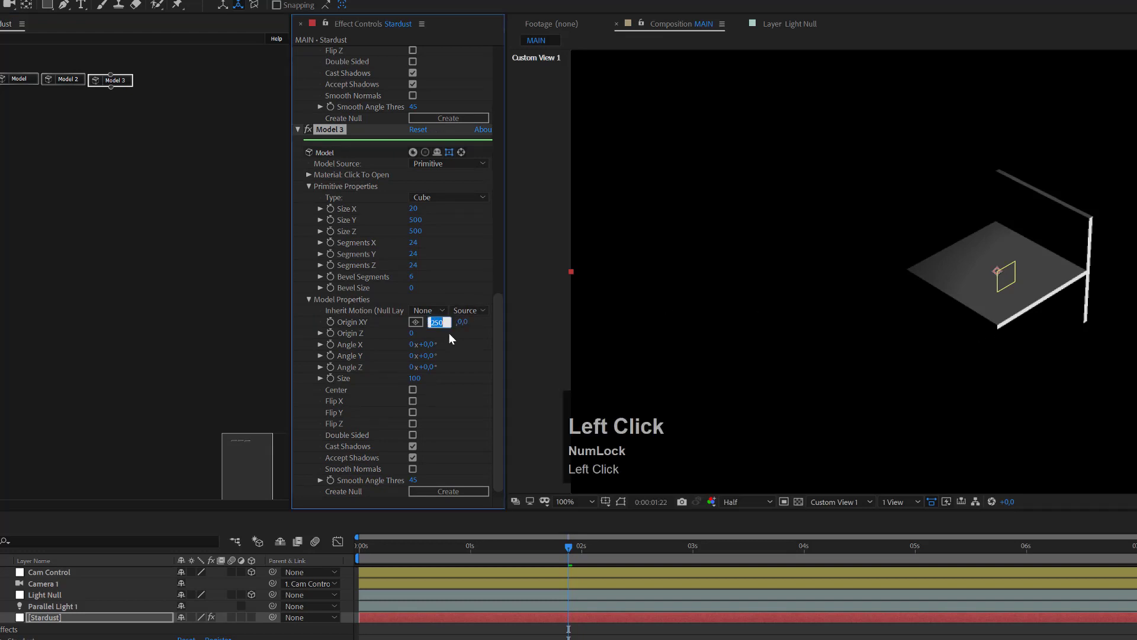
{"action": "key", "text": "Left"}
{"action": "type", "text": "-"}
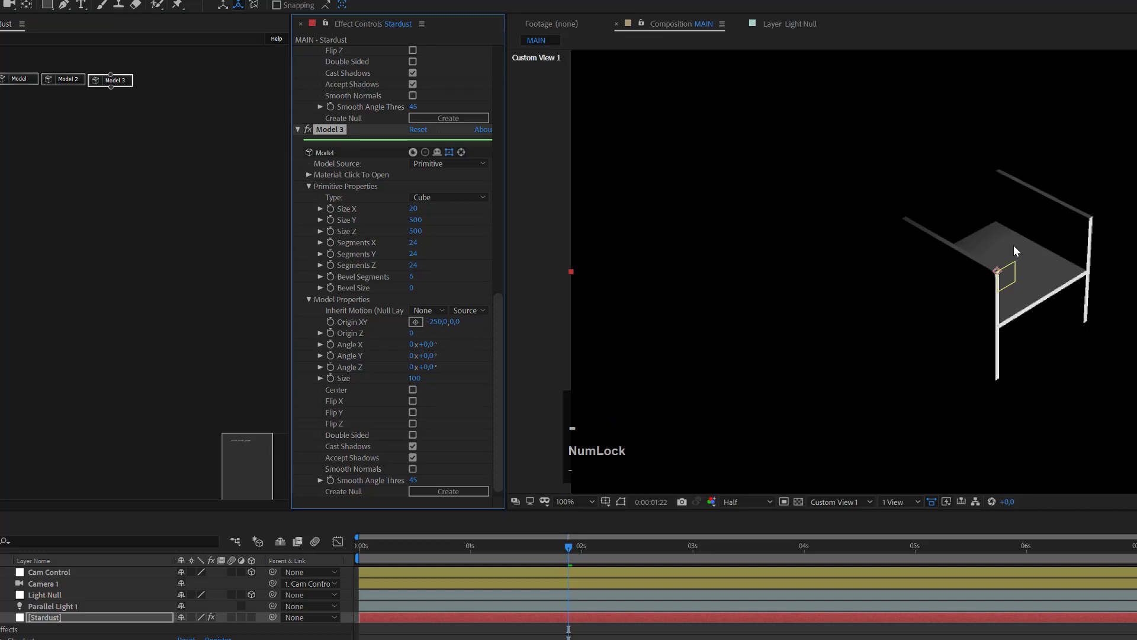
{"action": "left_click", "coordinate": [81, 129]}
{"action": "key", "text": "Num_Lock"}
Step: Duplicate Model 3 into Model 4 and line its node up beside Model 3
{"action": "left_click", "coordinate": [139, 80]}
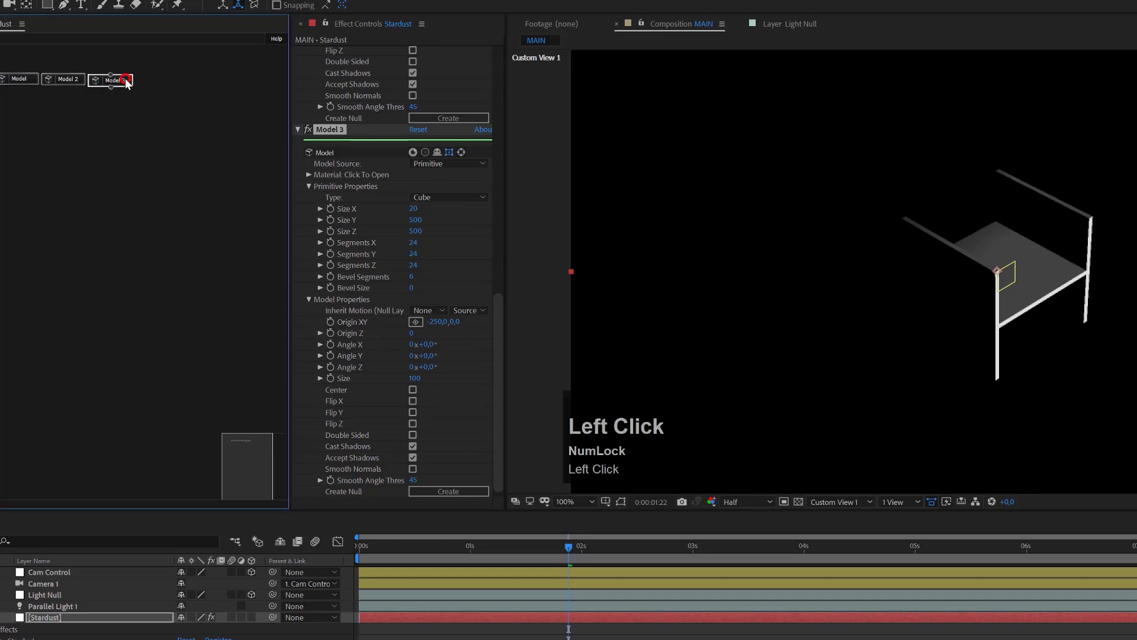
{"action": "key", "text": "ctrl+d"}
{"action": "left_click", "coordinate": [143, 138]}
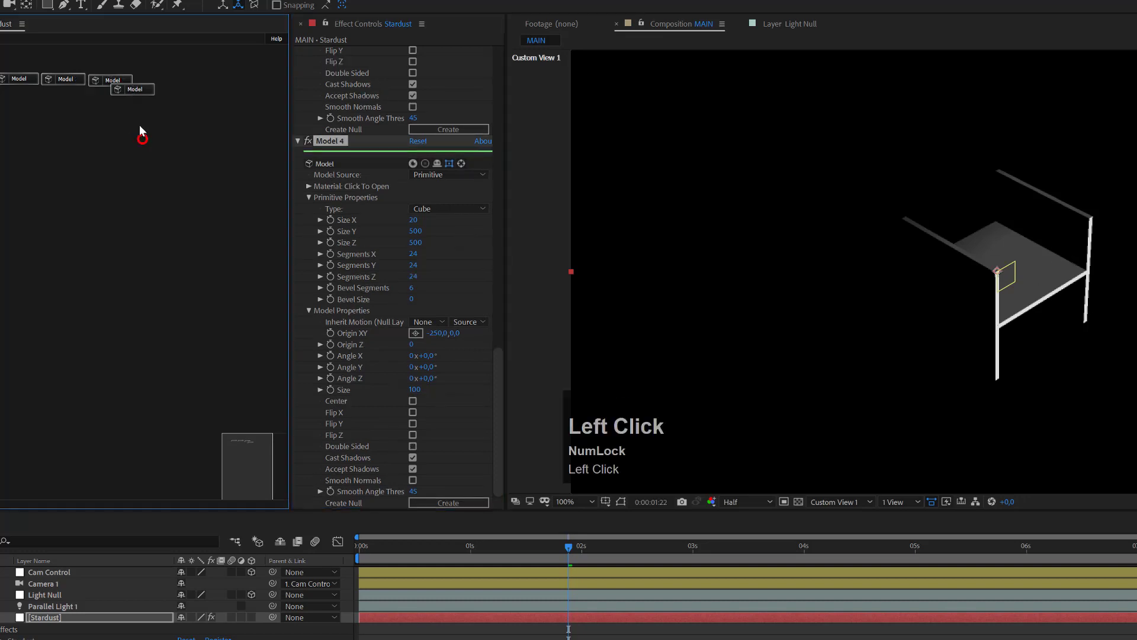
{"action": "left_click_drag", "start_coordinate": [139, 88], "coordinate": [165, 81]}
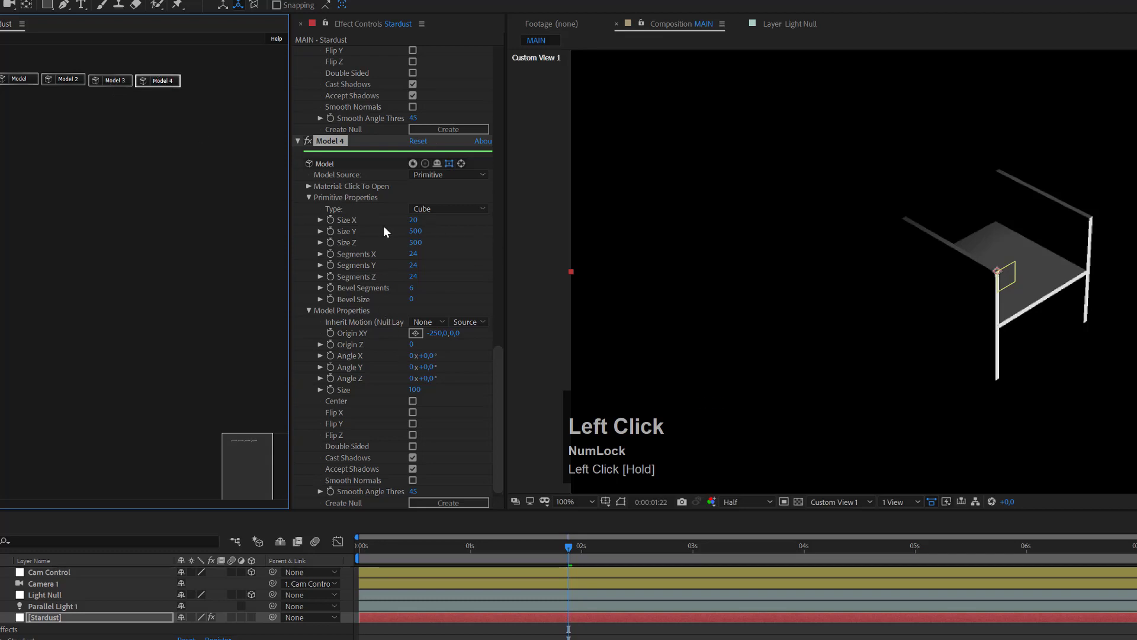
{"action": "scroll", "coordinate": [384, 231], "scroll_direction": "down", "scroll_amount": 1}
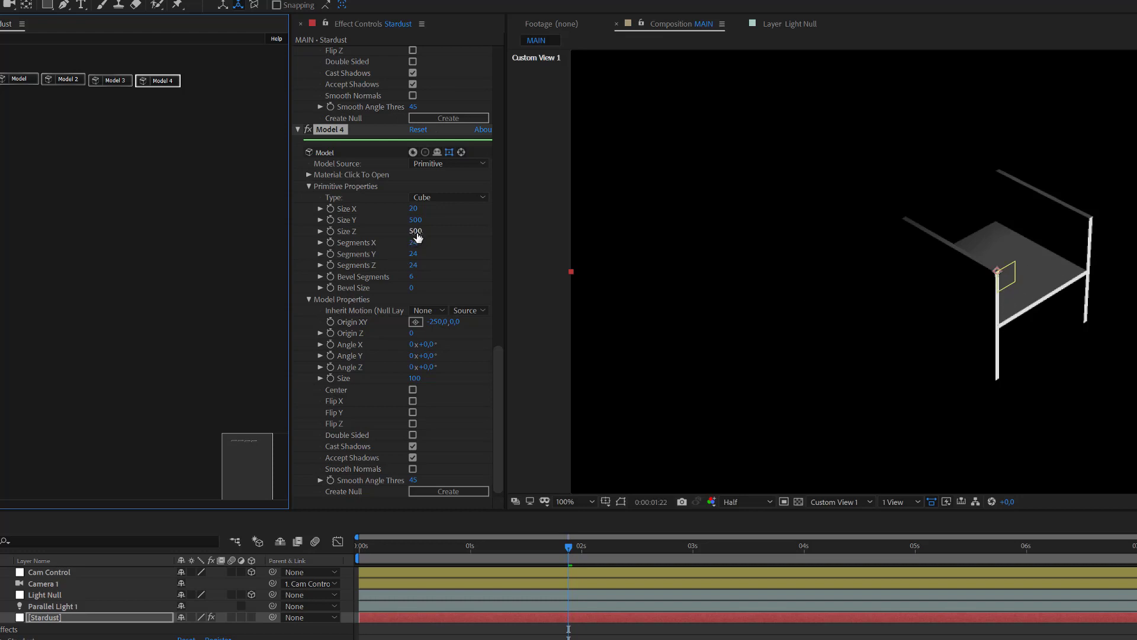
Step: Resize Model 4 to 500 × 500 × 20
{"action": "left_click", "coordinate": [413, 208]}
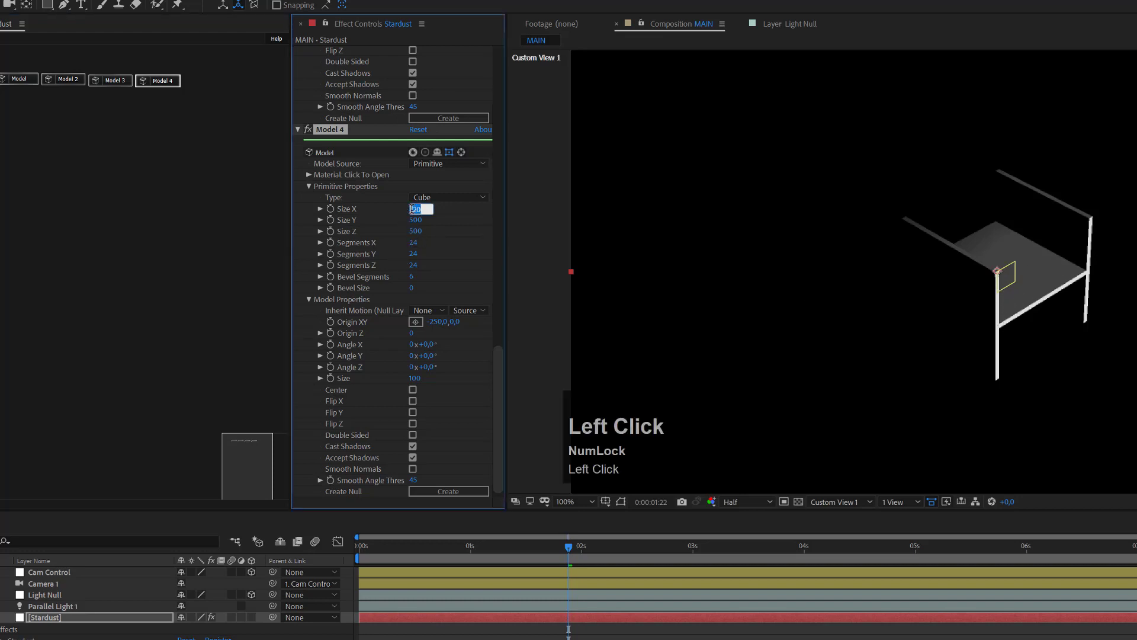
{"action": "type", "text": "500"}
{"action": "key", "text": "Tab"}
{"action": "key", "text": "BackSpace"}
{"action": "type", "text": "500"}
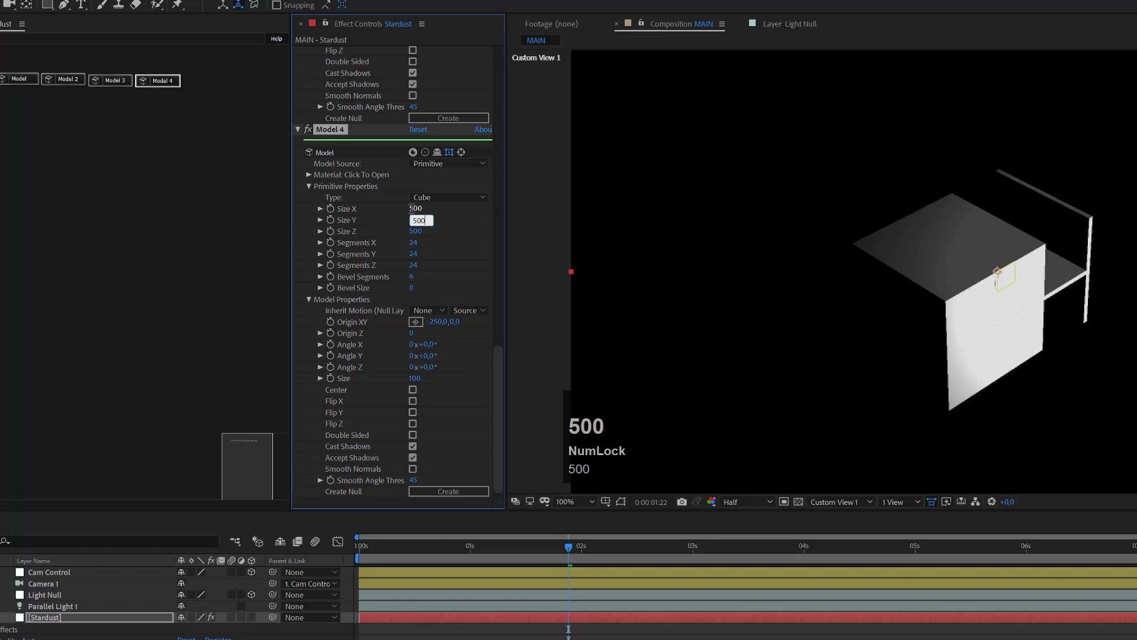
{"action": "key", "text": "Tab"}
{"action": "type", "text": "20"}
{"action": "key", "text": "Return"}
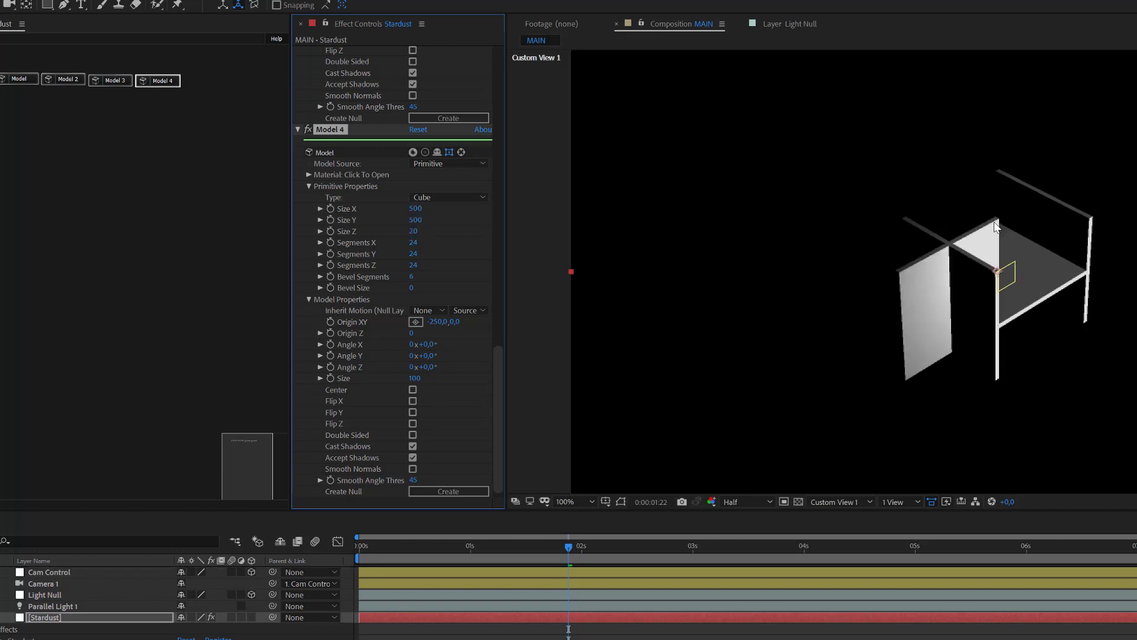
Step: Set Model 4's Origin X to 0 and Origin Z to 250, then duplicate it as Model 5
{"action": "left_click", "coordinate": [439, 322]}
{"action": "type", "text": "0"}
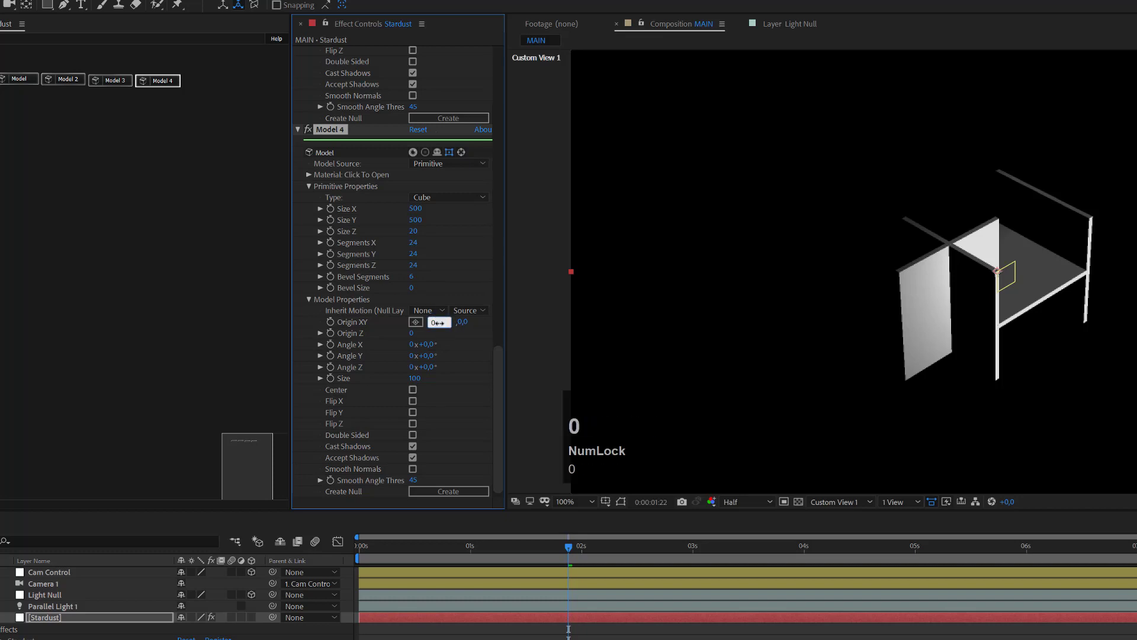
{"action": "left_click", "coordinate": [412, 334]}
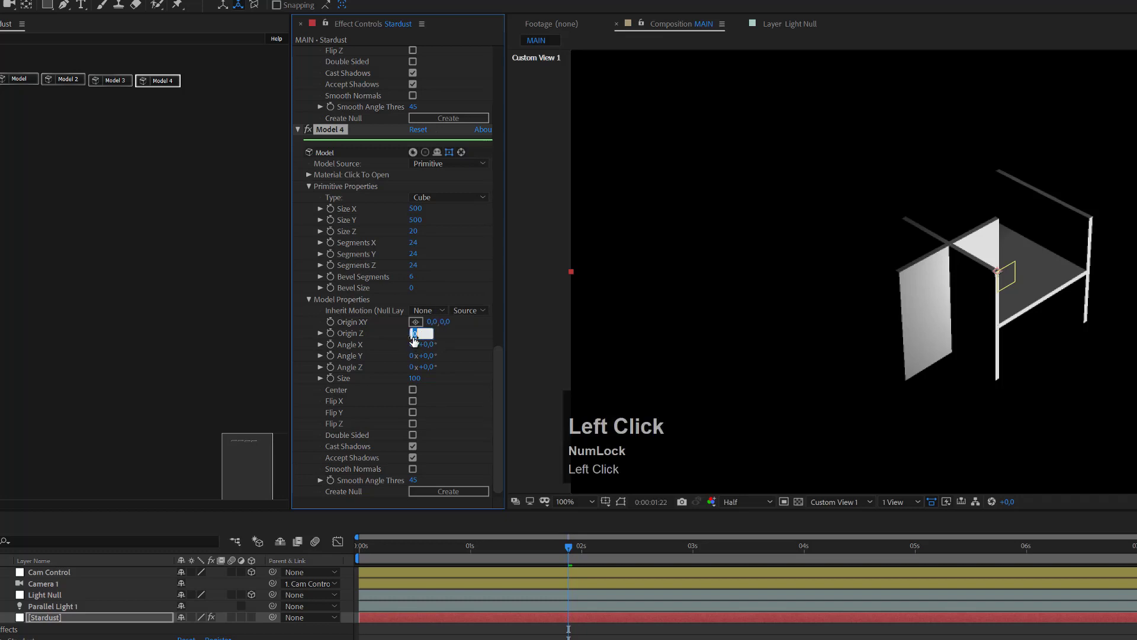
{"action": "type", "text": "250"}
{"action": "key", "text": "Return"}
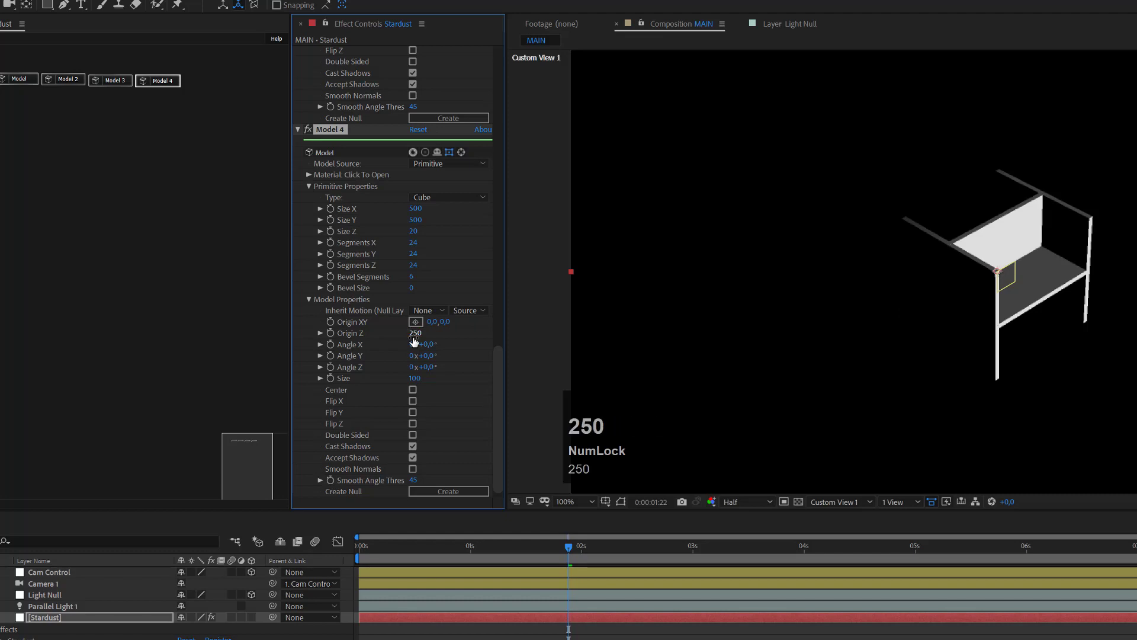
{"action": "left_click", "coordinate": [171, 82]}
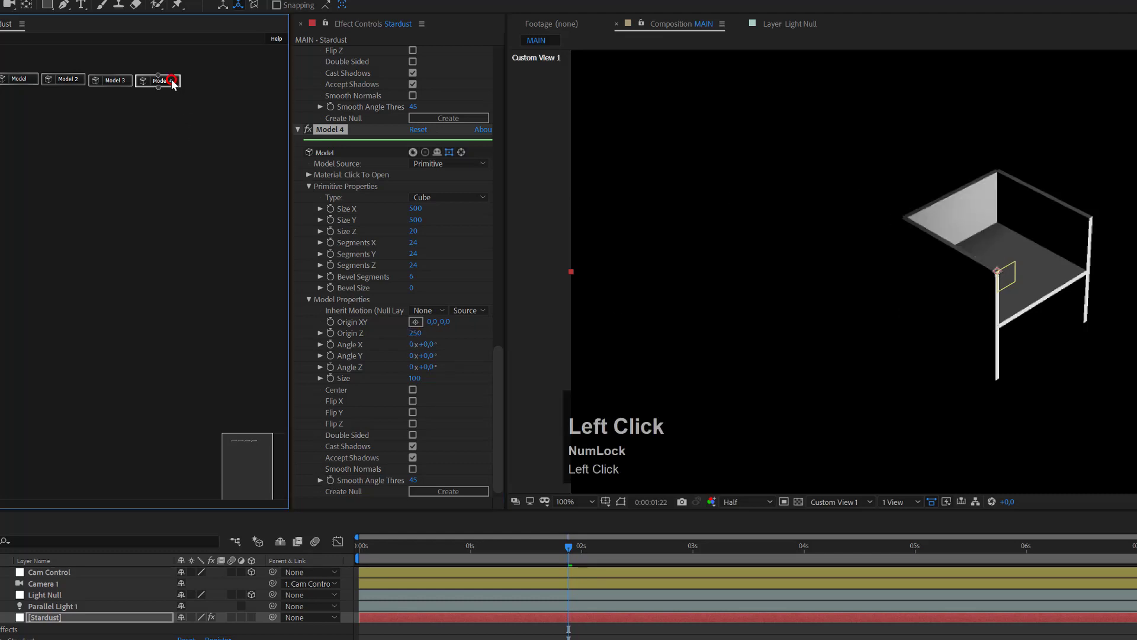
{"action": "key", "text": "ctrl+d"}
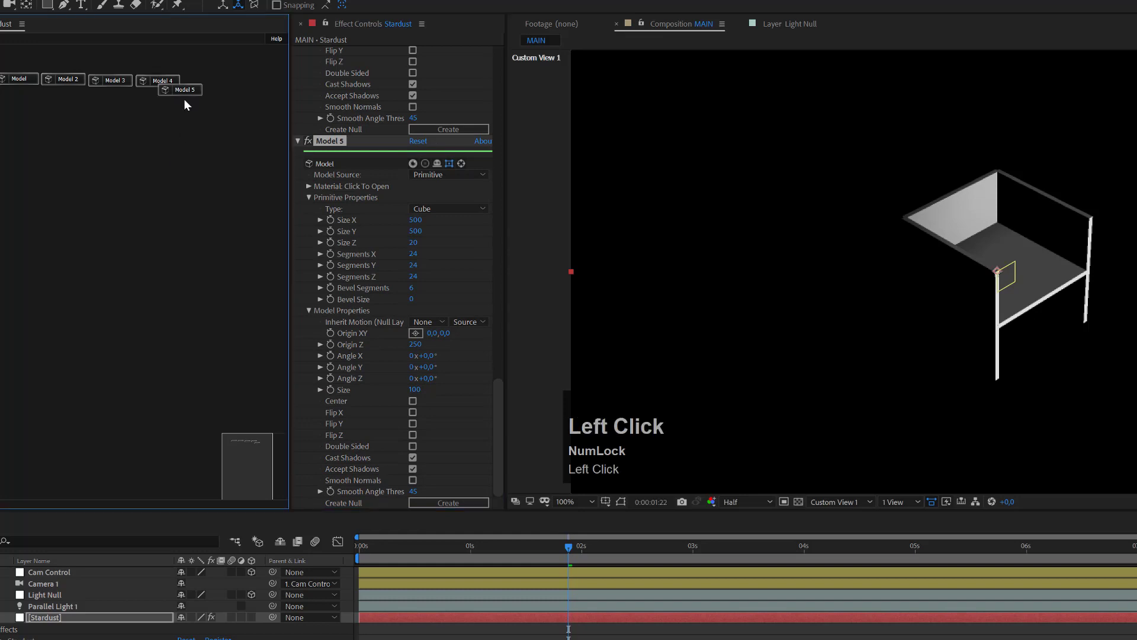
Step: Change Model 5's Origin Z to -250 and orbit the camera to check the box walls
{"action": "left_click_drag", "start_coordinate": [192, 92], "coordinate": [218, 83]}
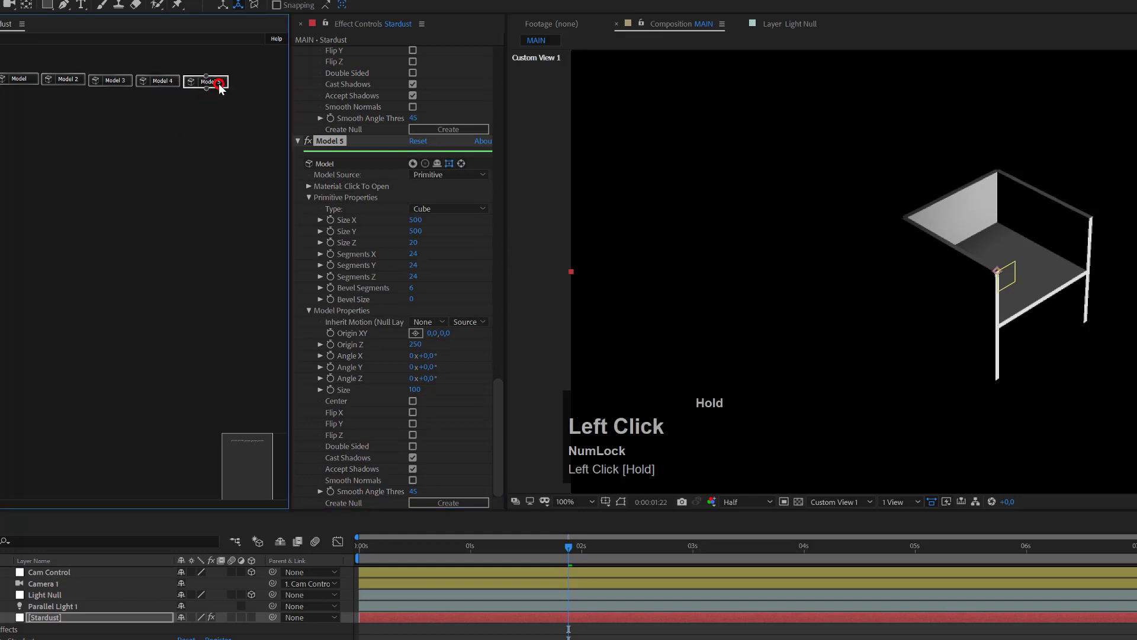
{"action": "scroll", "coordinate": [424, 340], "scroll_direction": "down", "scroll_amount": 1}
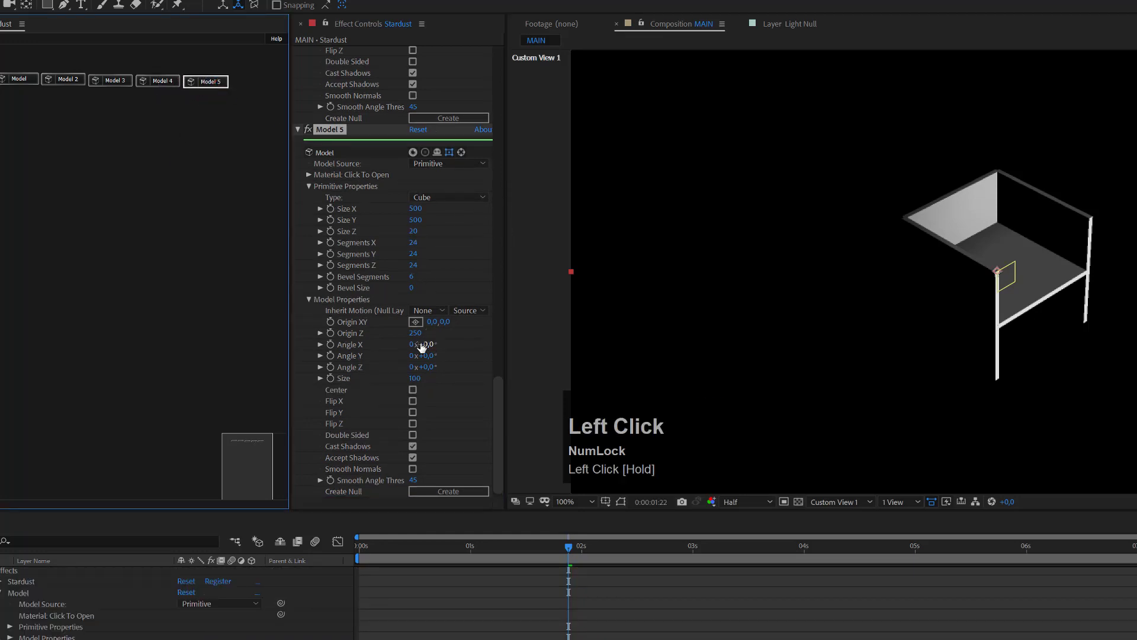
{"action": "left_click", "coordinate": [416, 334]}
{"action": "key", "text": "Left"}
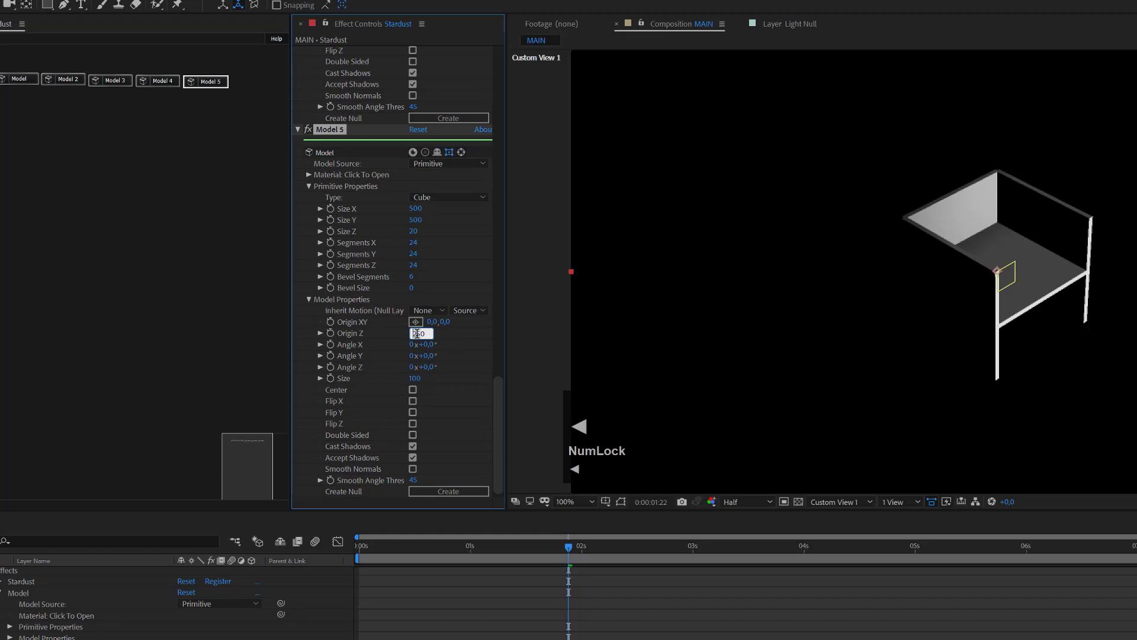
{"action": "type", "text": "-"}
{"action": "key", "text": "Return"}
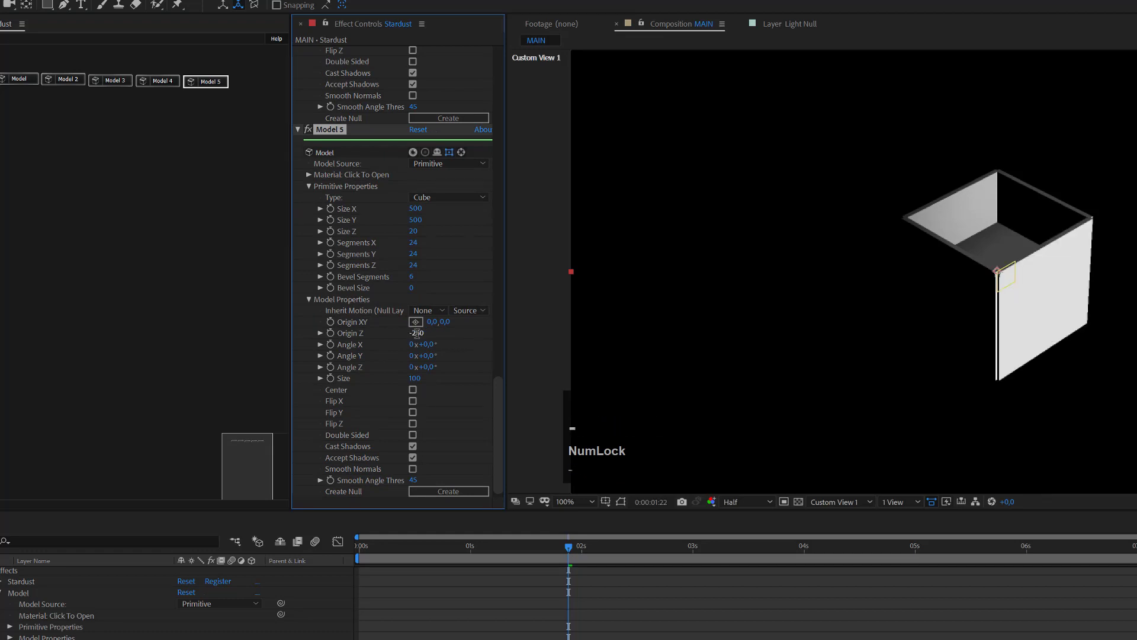
{"action": "key", "text": "c"}
{"action": "mouse_move", "coordinate": [997, 229]}
{"action": "left_mouse_down"}
{"action": "mouse_move", "coordinate": [1005, 287]}
{"action": "mouse_move", "coordinate": [977, 256]}
{"action": "mouse_move", "coordinate": [967, 183]}
{"action": "mouse_move", "coordinate": [1028, 201]}
{"action": "mouse_move", "coordinate": [1023, 236]}
{"action": "mouse_move", "coordinate": [1001, 254]}
{"action": "mouse_move", "coordinate": [977, 223]}
{"action": "mouse_move", "coordinate": [995, 229]}
{"action": "mouse_move", "coordinate": [990, 238]}
{"action": "left_mouse_up"}
Step: Add a Physical node below the models and wire Model through Model 5 into it
{"action": "key", "text": "x"}
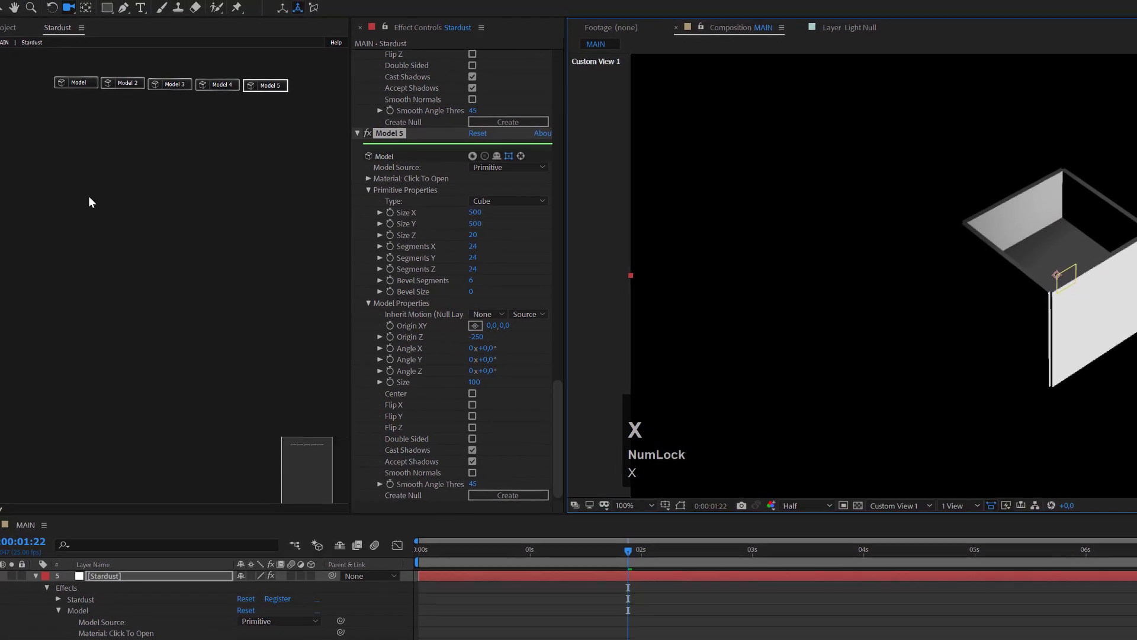
{"action": "key", "text": "v"}
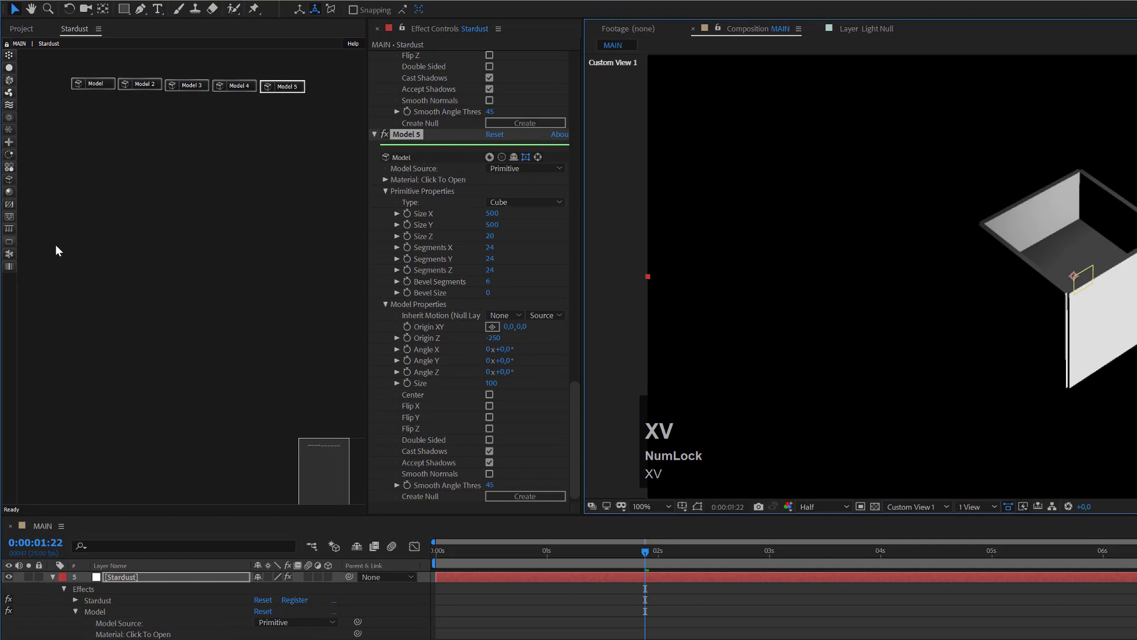
{"action": "left_click", "coordinate": [9, 256]}
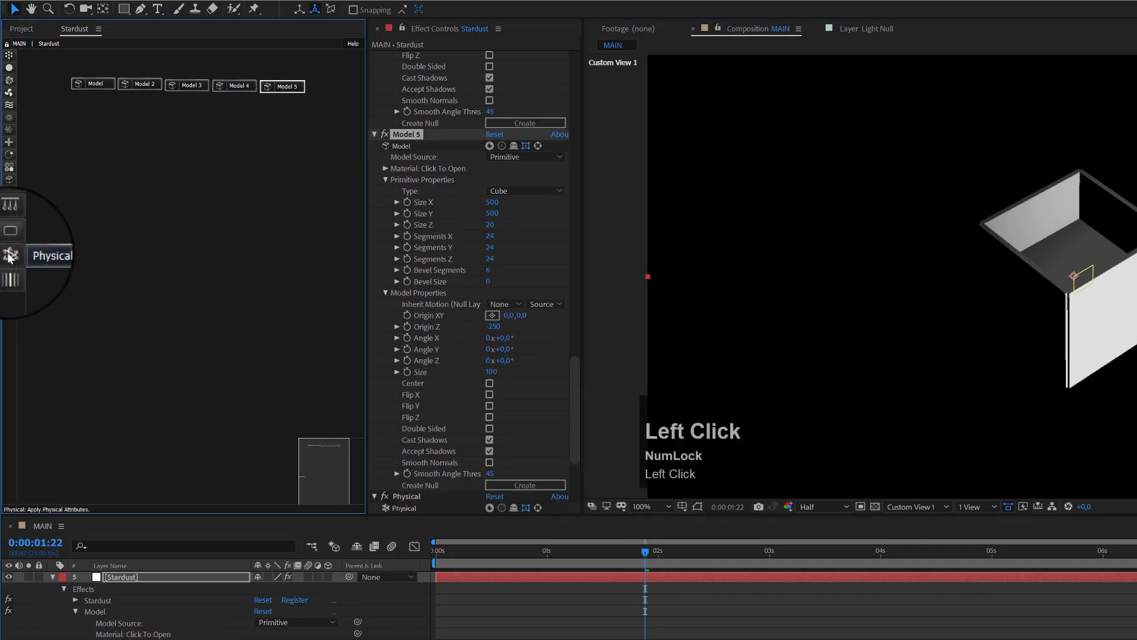
{"action": "left_click_drag", "start_coordinate": [171, 155], "coordinate": [171, 155]}
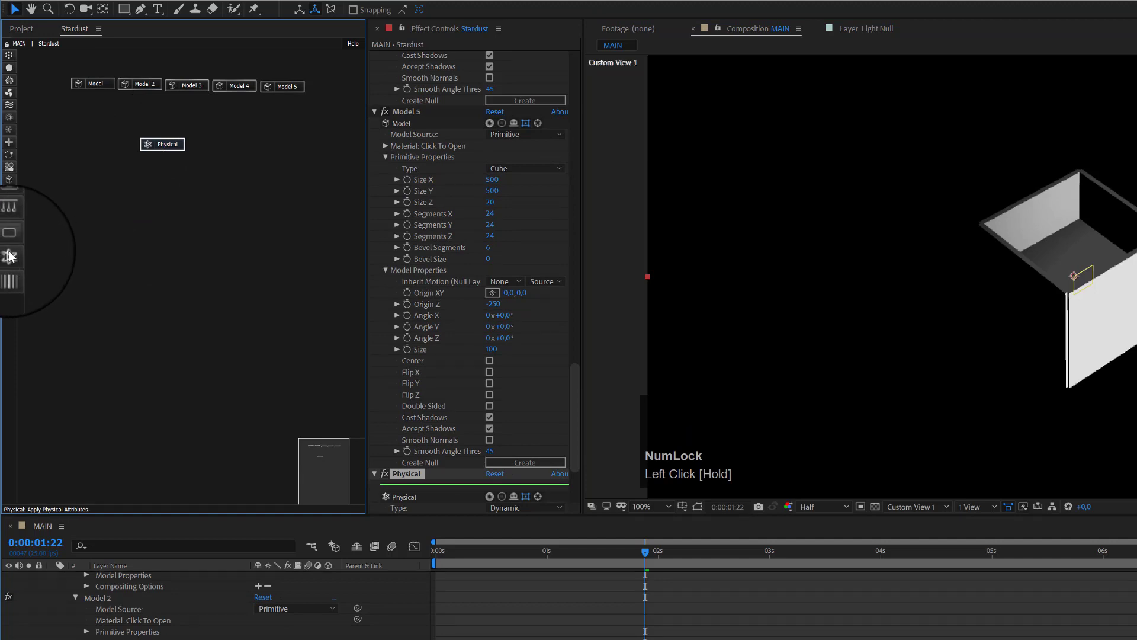
{"action": "left_click_drag", "start_coordinate": [176, 151], "coordinate": [191, 145]}
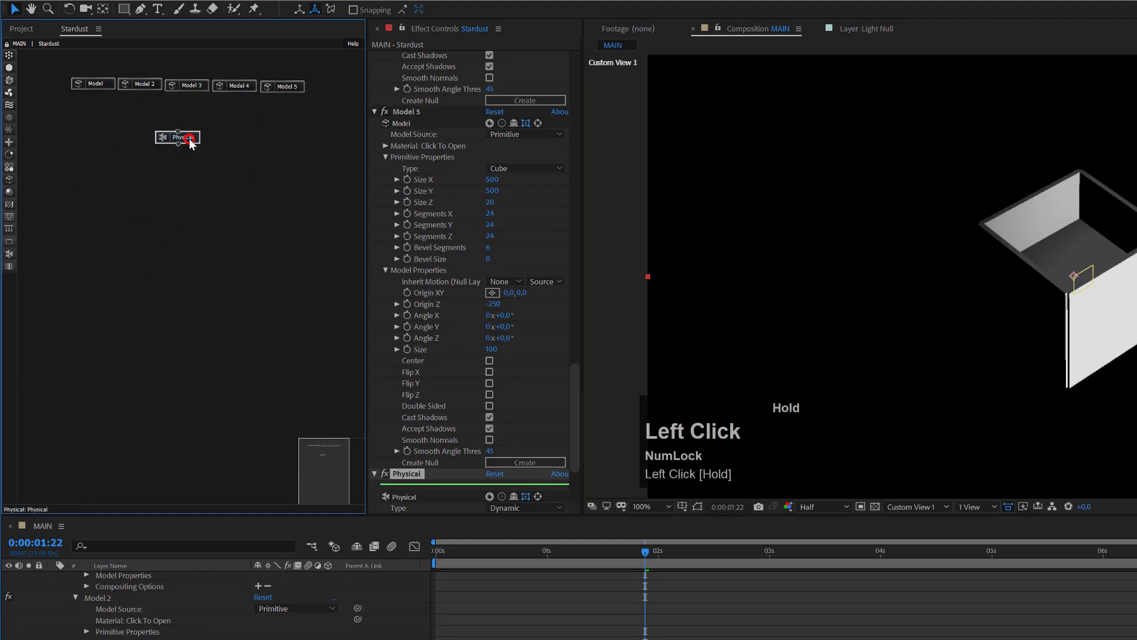
{"action": "left_click_drag", "start_coordinate": [96, 89], "coordinate": [180, 141]}
{"action": "left_click_drag", "start_coordinate": [141, 90], "coordinate": [177, 138]}
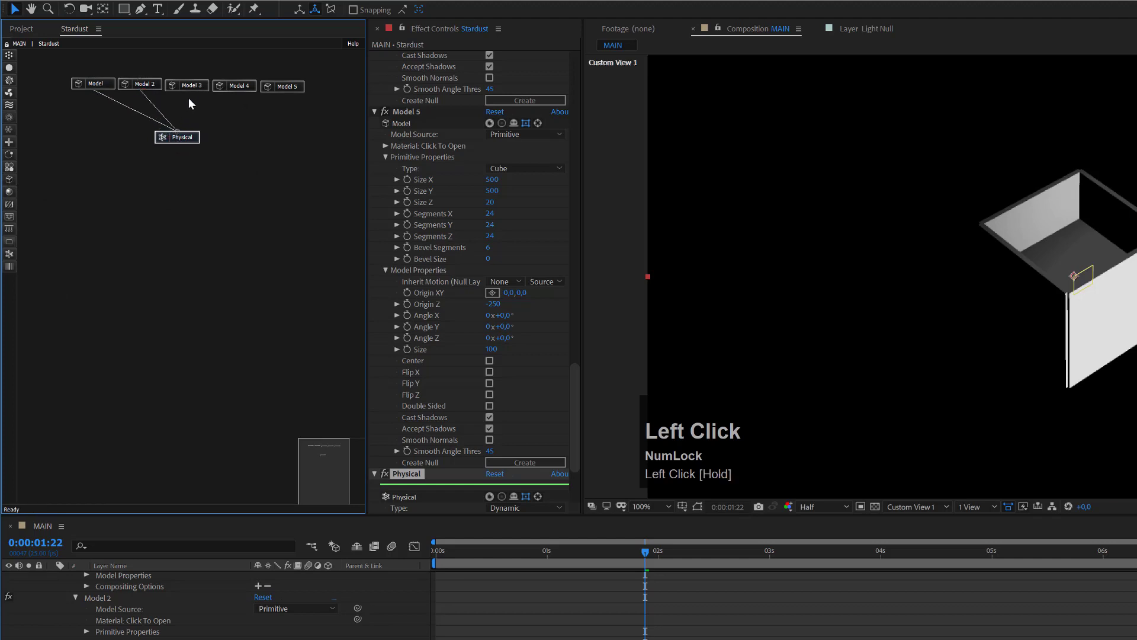
{"action": "left_click_drag", "start_coordinate": [188, 92], "coordinate": [179, 136]}
{"action": "left_click_drag", "start_coordinate": [234, 92], "coordinate": [177, 135]}
{"action": "left_click_drag", "start_coordinate": [284, 92], "coordinate": [147, 128]}
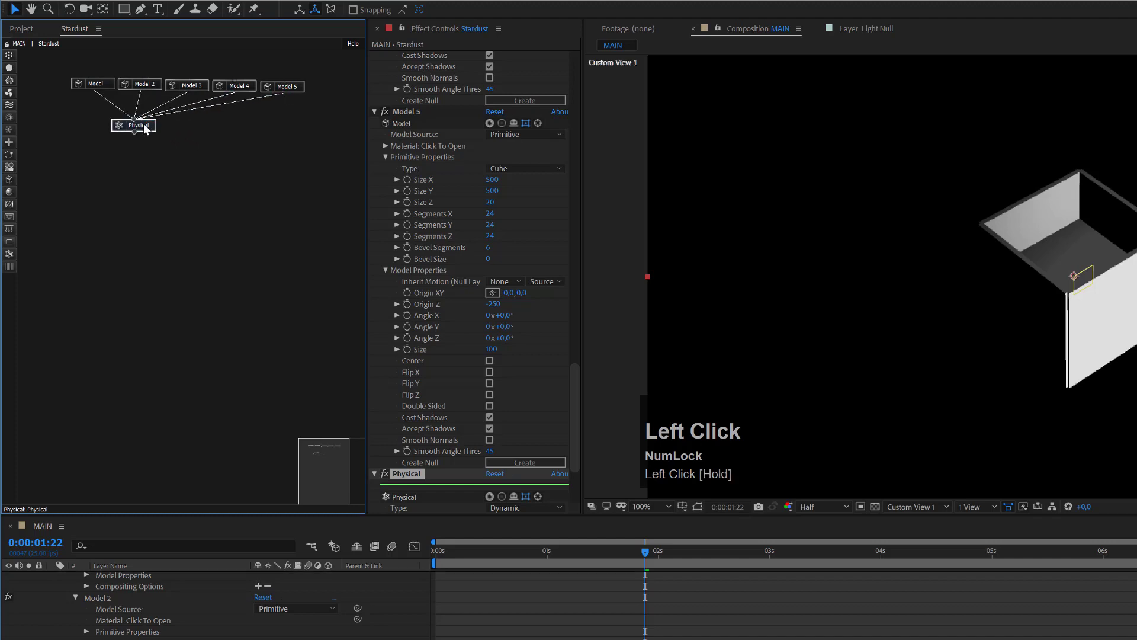
Step: Set the Physical node's Type to Kinematic and Simulate Using to Model
{"action": "left_click_drag", "start_coordinate": [576, 367], "coordinate": [576, 420]}
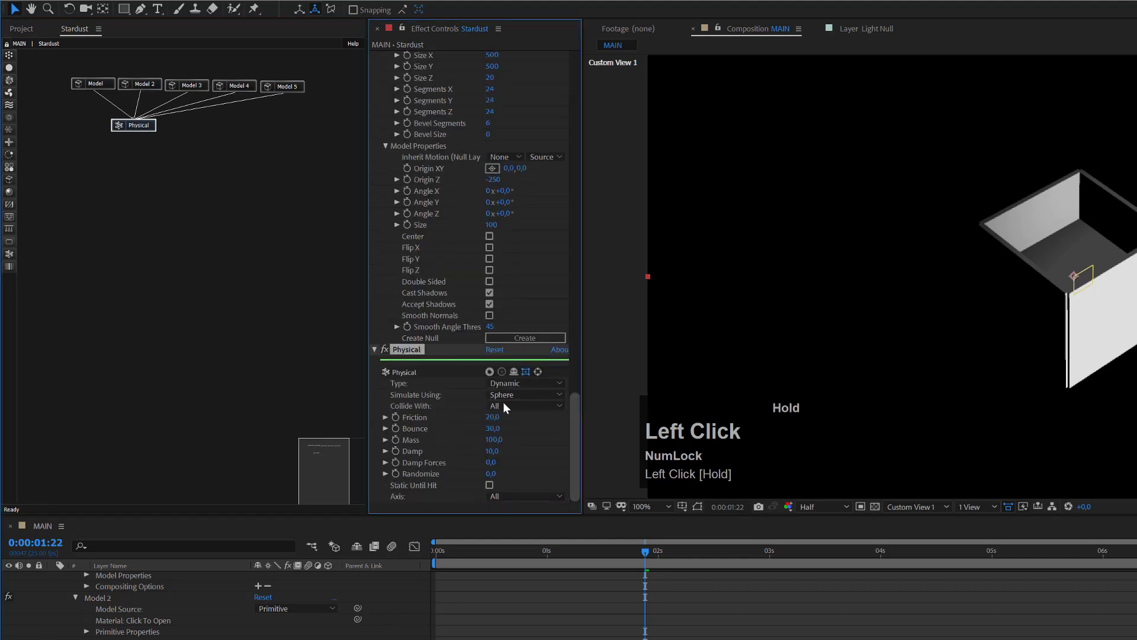
{"action": "left_click", "coordinate": [507, 382]}
{"action": "left_click", "coordinate": [522, 410]}
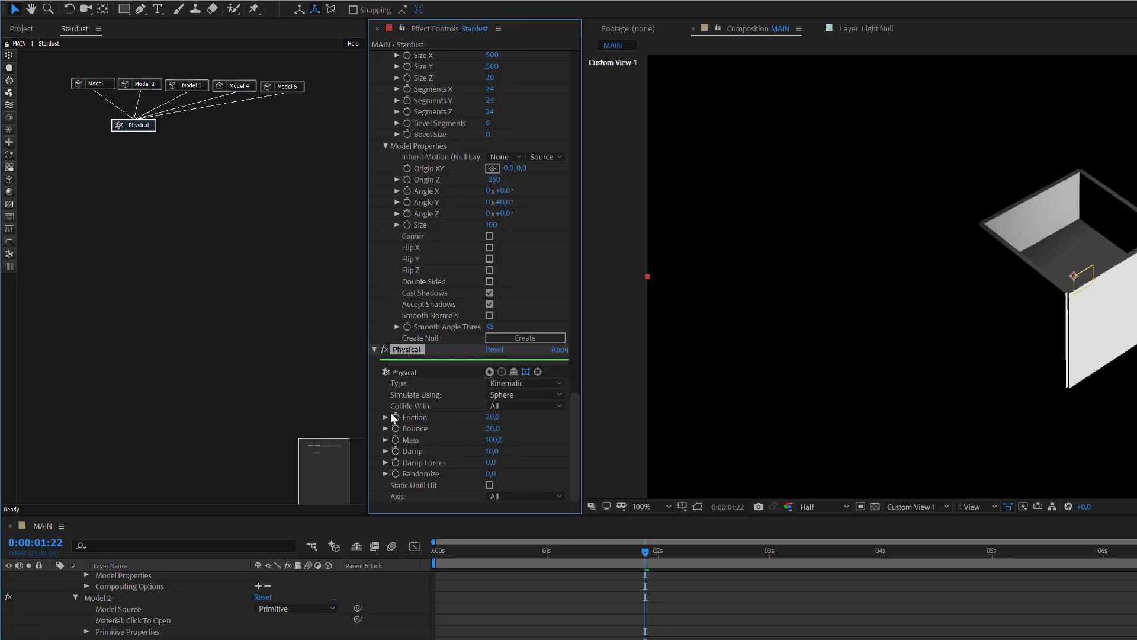
{"action": "left_click", "coordinate": [536, 396]}
{"action": "left_click", "coordinate": [528, 436]}
Step: Add a Material node and connect Model, Model 2, Model 3 and Model 5 to it
{"action": "left_click", "coordinate": [10, 191]}
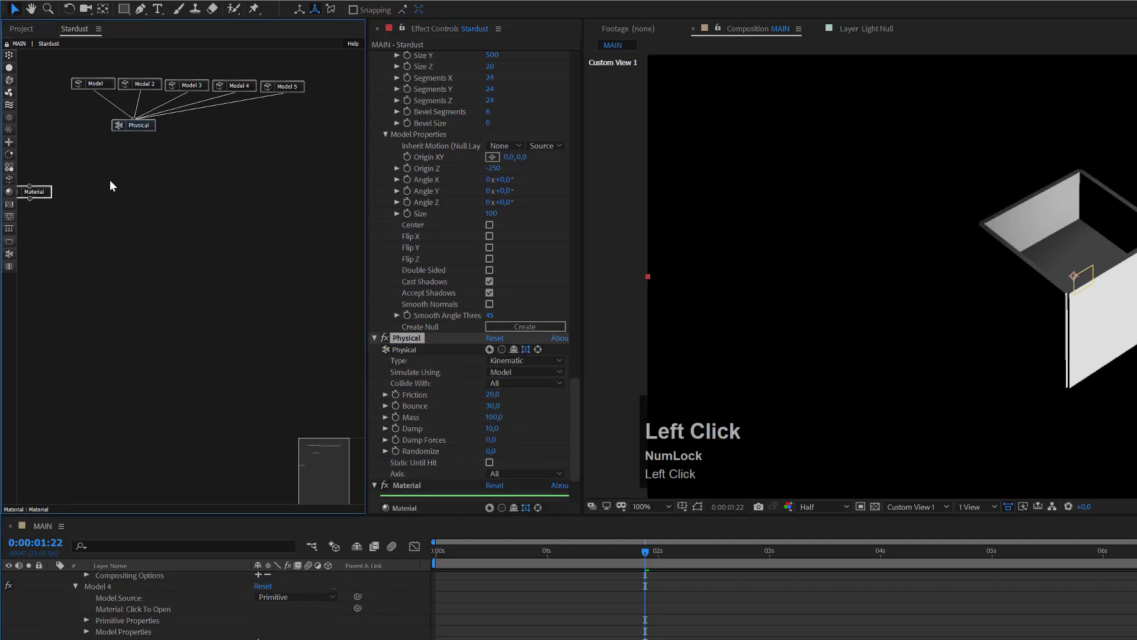
{"action": "left_click", "coordinate": [222, 134]}
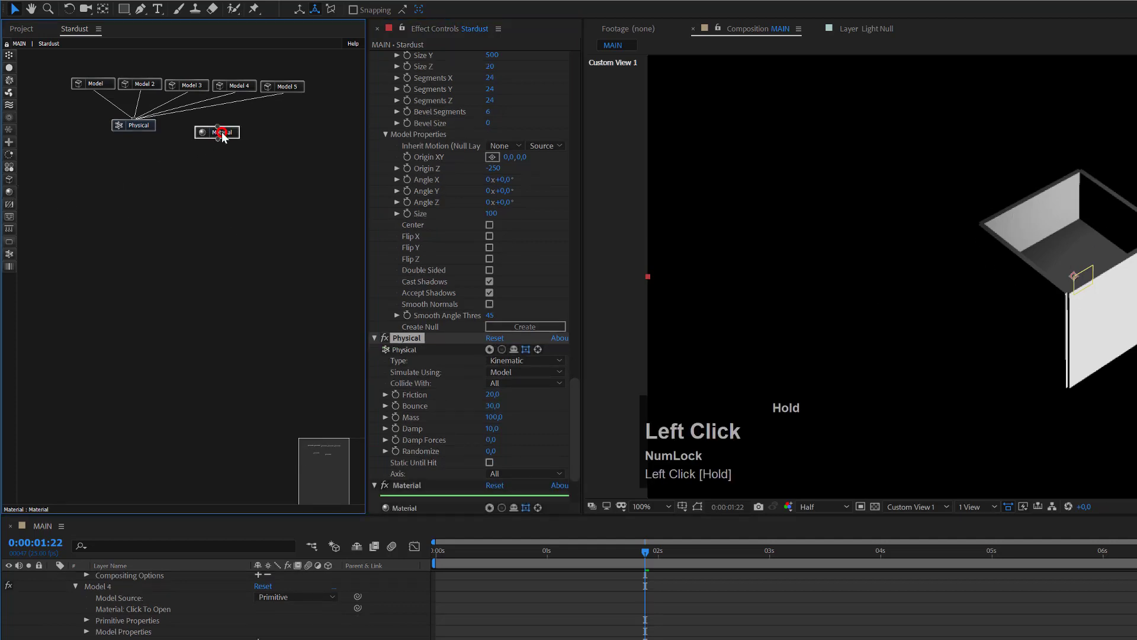
{"action": "left_click", "coordinate": [95, 93]}
{"action": "left_click_drag", "start_coordinate": [96, 93], "coordinate": [240, 138]}
{"action": "left_click", "coordinate": [142, 92]}
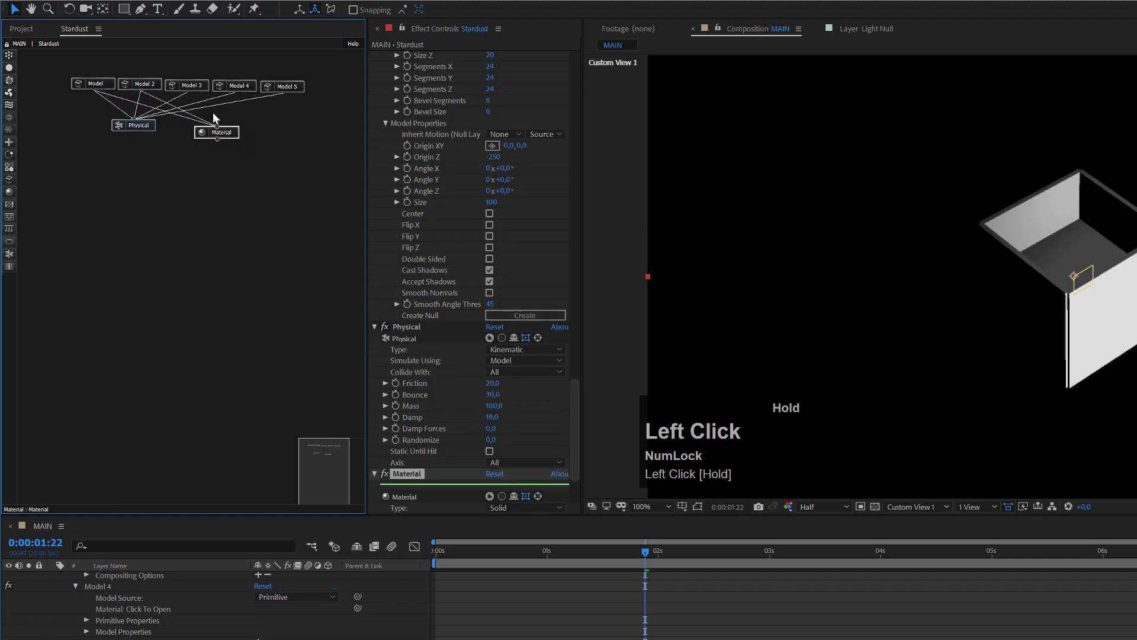
{"action": "left_click_drag", "start_coordinate": [187, 92], "coordinate": [221, 131]}
{"action": "left_click_drag", "start_coordinate": [283, 94], "coordinate": [216, 134]}
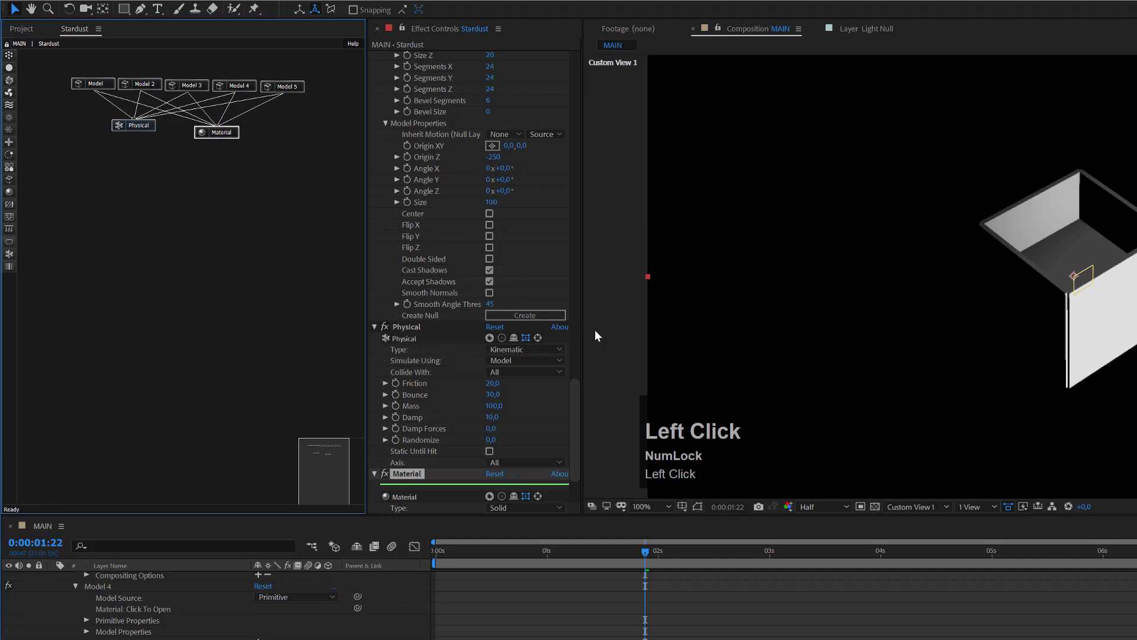
Step: Make the Material Transparent with Opacity 0 and Opacity From Particle 0
{"action": "mouse_move", "coordinate": [575, 392]}
{"action": "left_mouse_down"}
{"action": "mouse_move", "coordinate": [576, 445]}
{"action": "mouse_move", "coordinate": [531, 430]}
{"action": "left_mouse_up"}
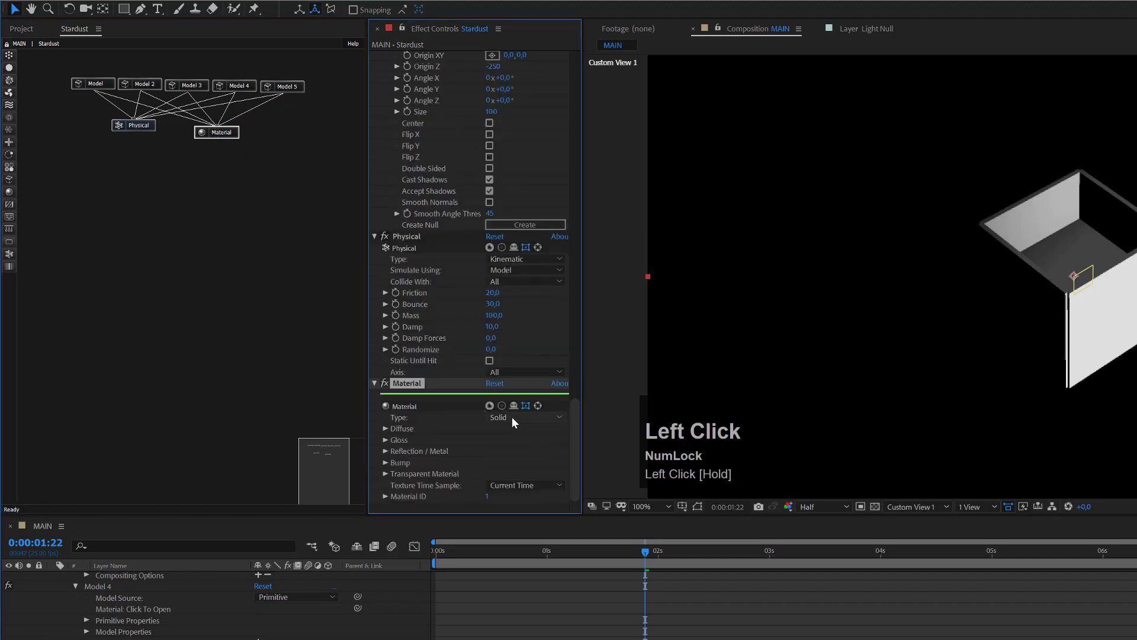
{"action": "left_click", "coordinate": [511, 417]}
{"action": "left_click", "coordinate": [517, 445]}
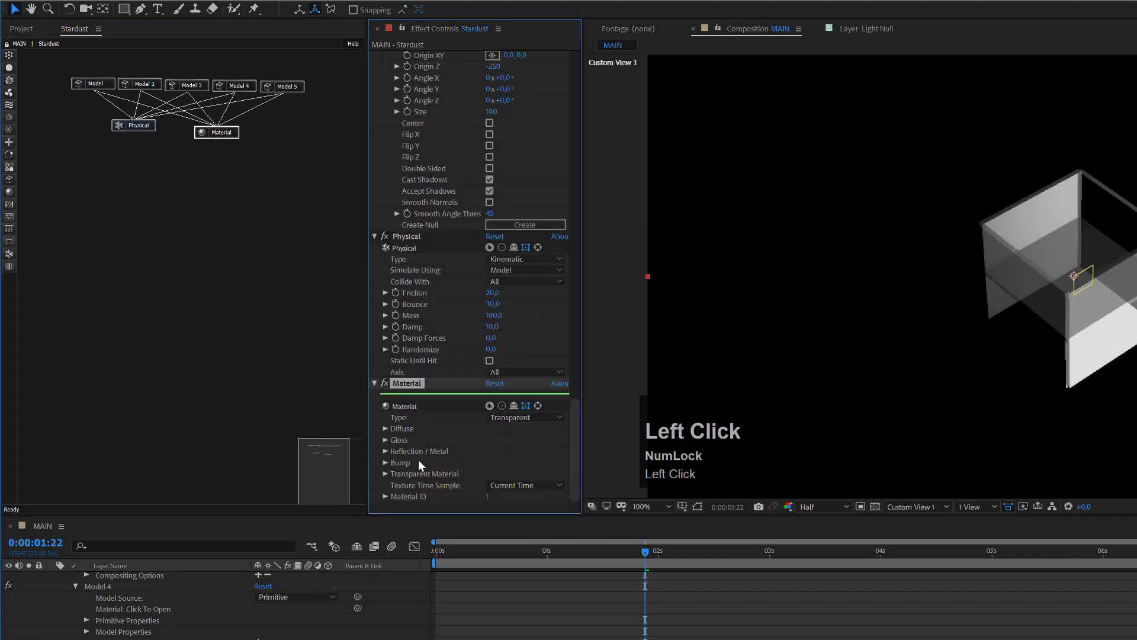
{"action": "left_click", "coordinate": [384, 473]}
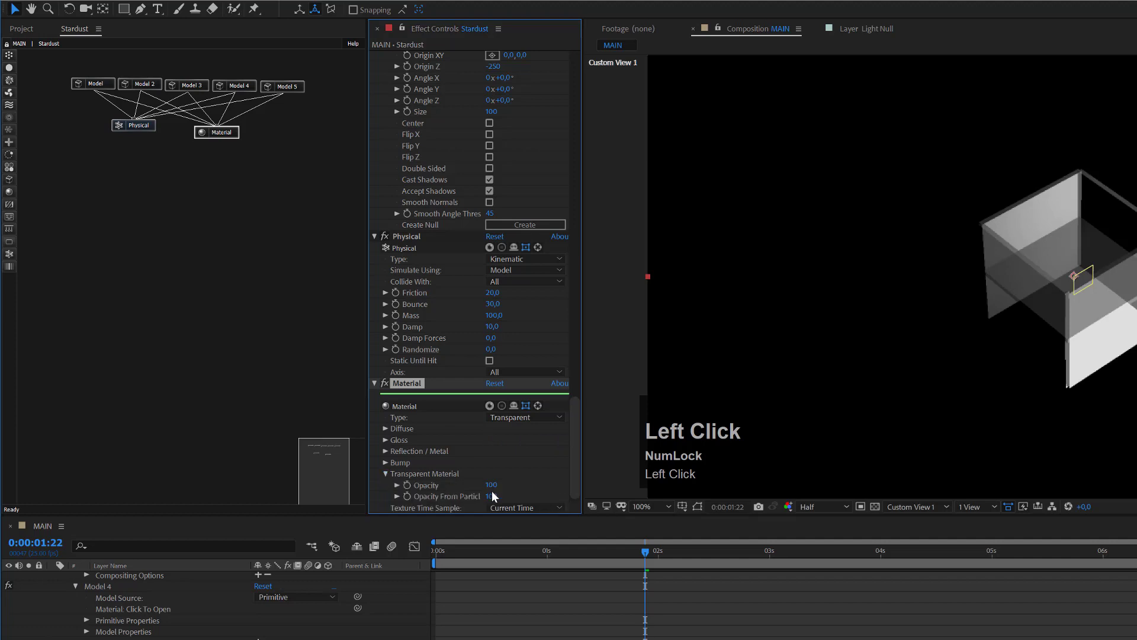
{"action": "left_click", "coordinate": [492, 485]}
{"action": "type", "text": "0"}
{"action": "key", "text": "Tab"}
{"action": "type", "text": "0"}
{"action": "left_click", "coordinate": [553, 625]}
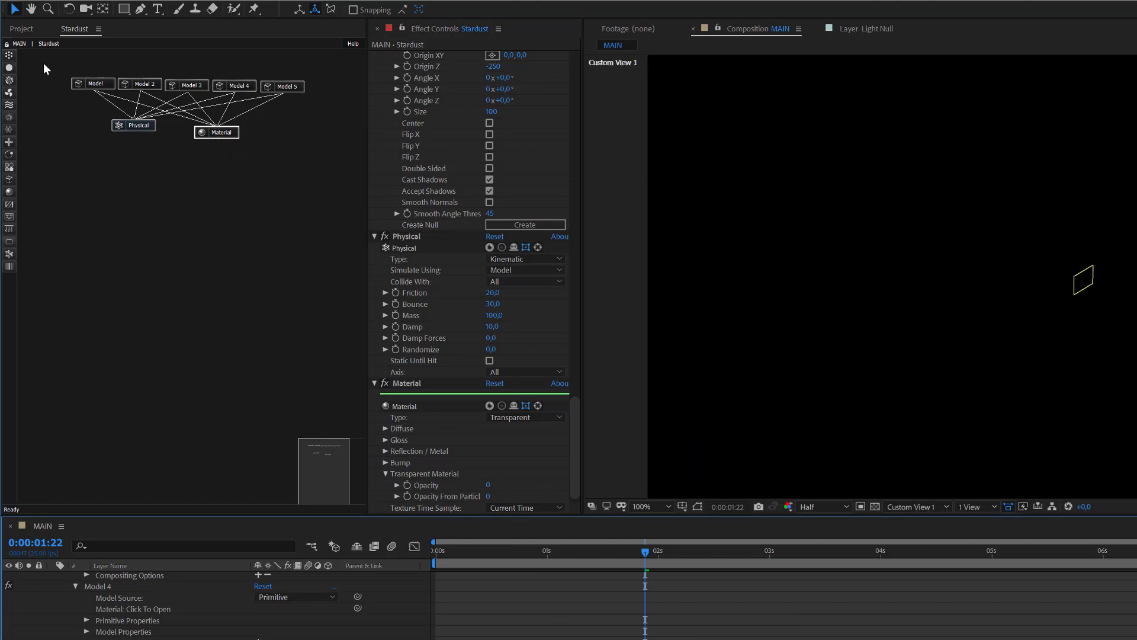
Step: Add a Group node and collapse the five models, Physical and Material nodes into it
{"action": "left_click_drag", "start_coordinate": [42, 63], "coordinate": [153, 111]}
{"action": "left_click_drag", "start_coordinate": [308, 151], "coordinate": [314, 155]}
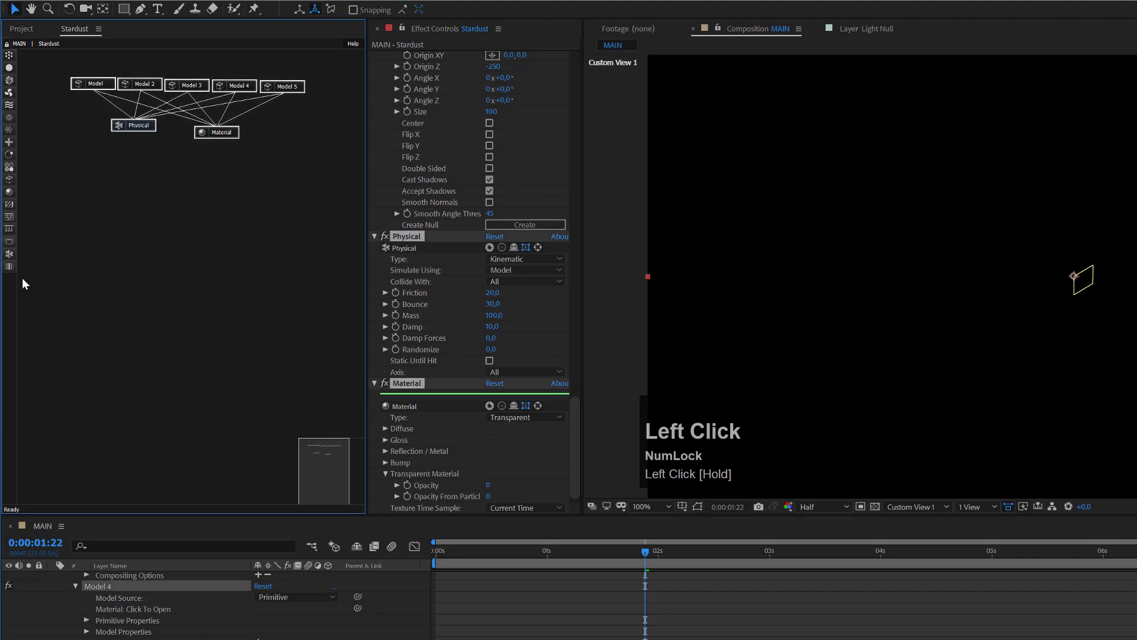
{"action": "left_click", "coordinate": [11, 217]}
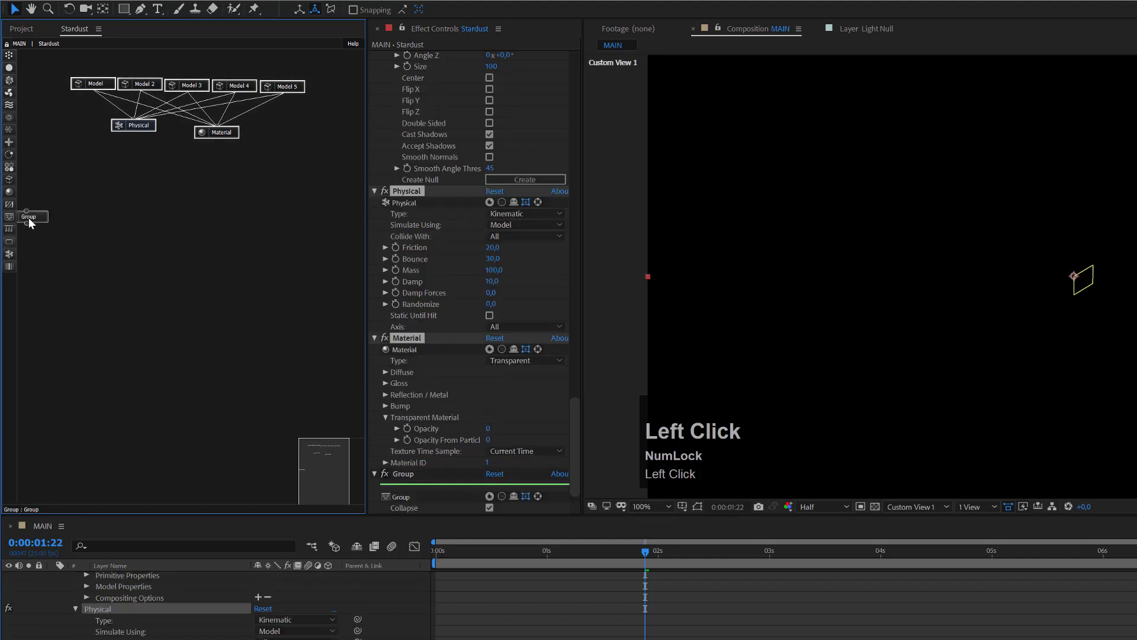
{"action": "left_click_drag", "start_coordinate": [30, 221], "coordinate": [159, 169]}
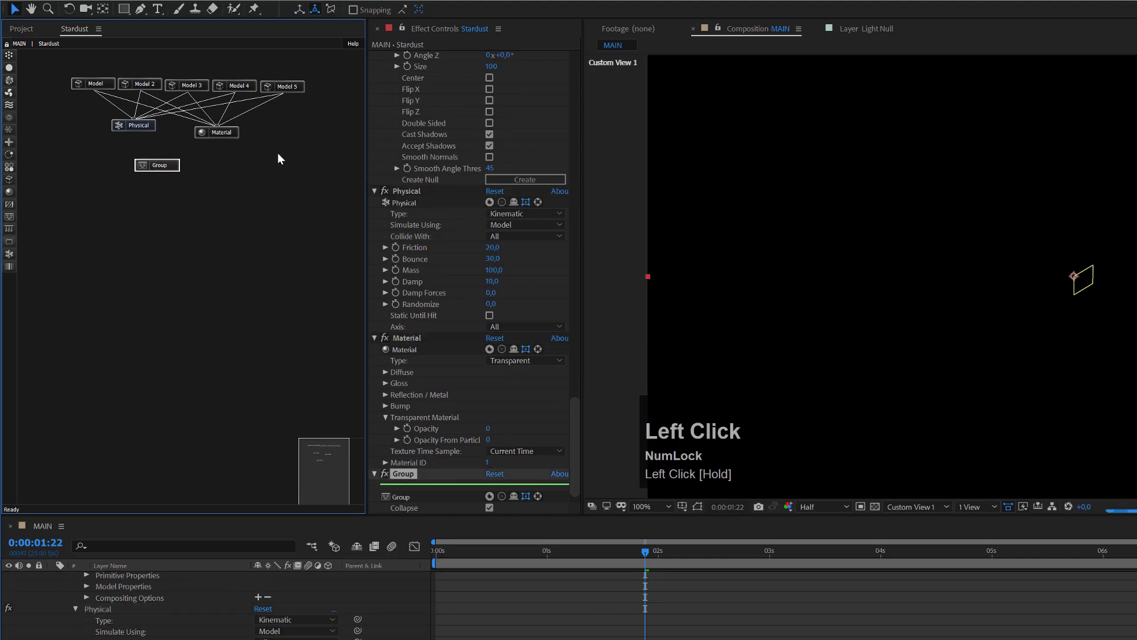
{"action": "left_click_drag", "start_coordinate": [311, 143], "coordinate": [33, 52]}
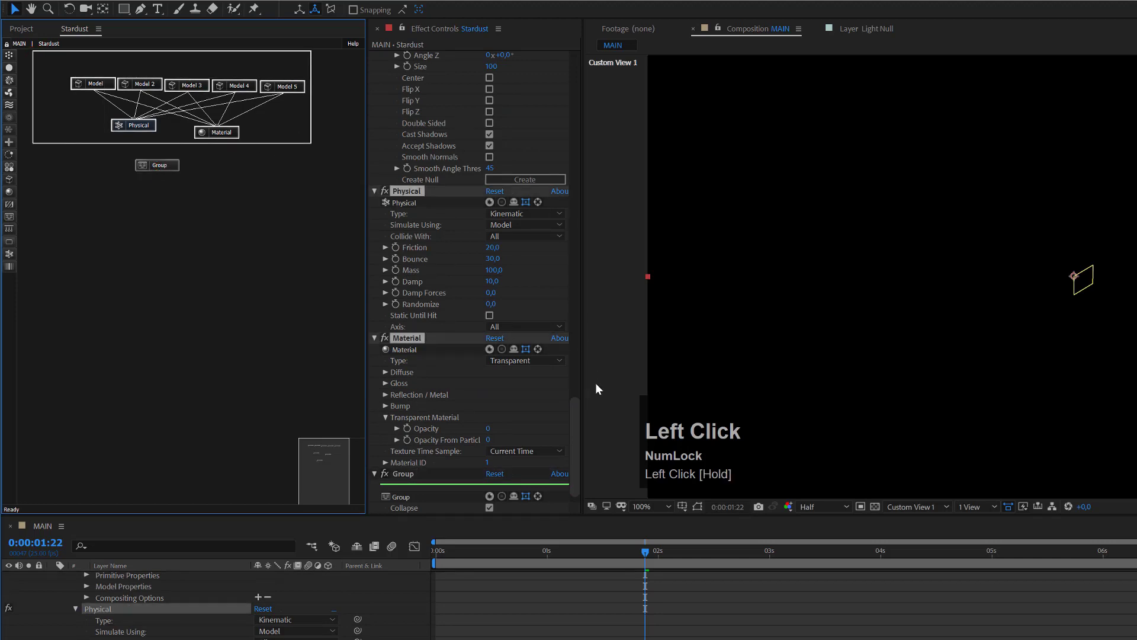
{"action": "left_click_drag", "start_coordinate": [576, 411], "coordinate": [580, 448]}
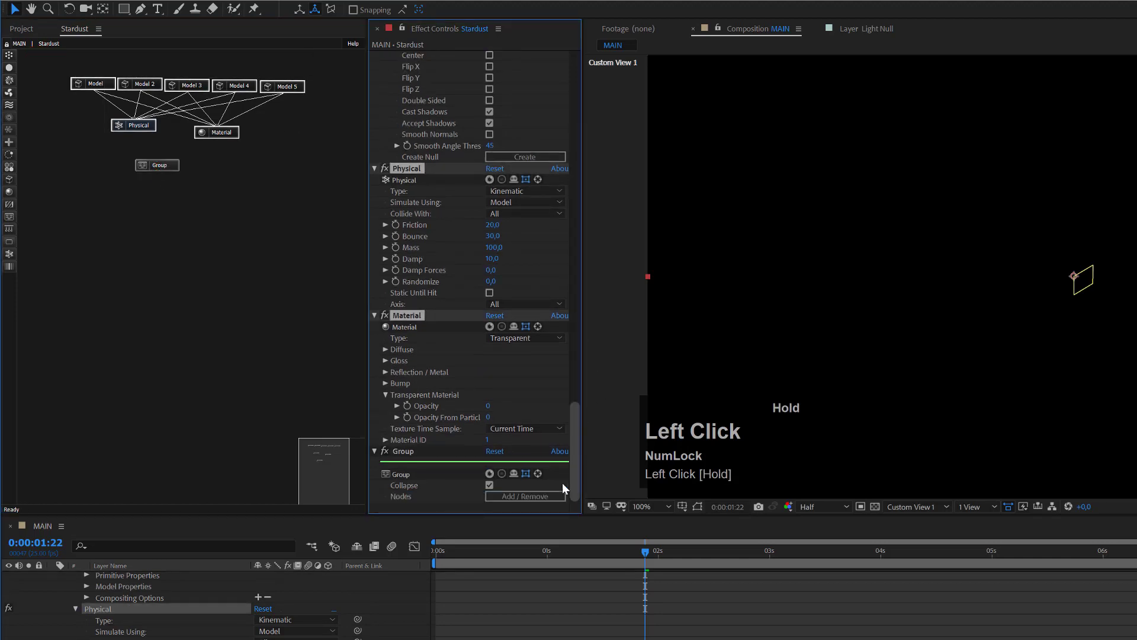
{"action": "left_click", "coordinate": [527, 496]}
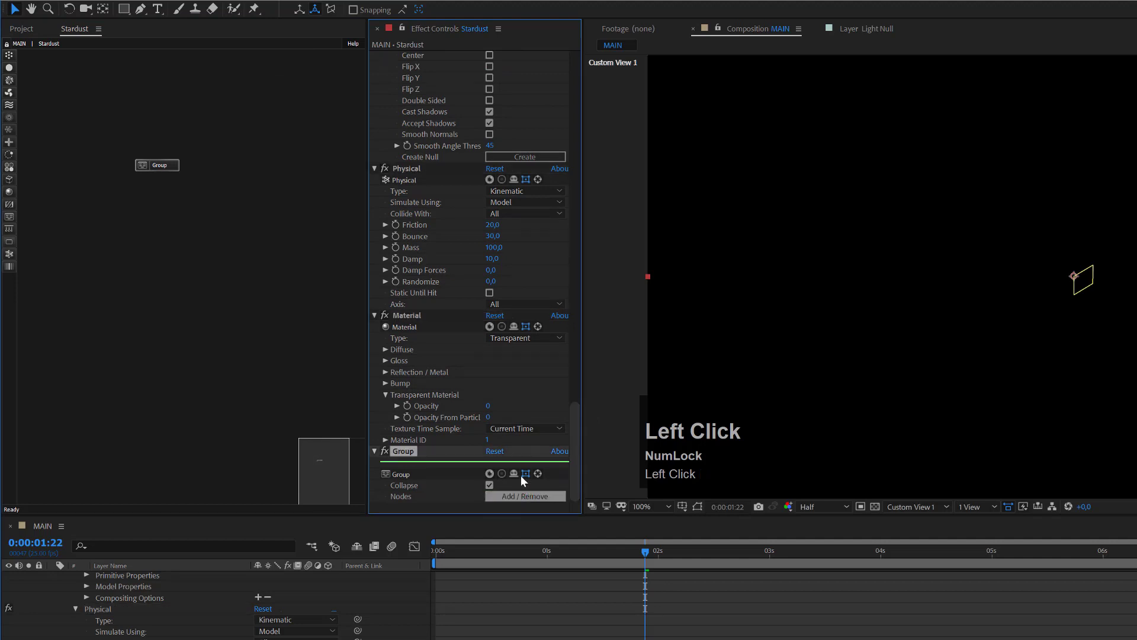
Step: Move the Group node to the top-left and rename the Group effect to Collider
{"action": "left_click_drag", "start_coordinate": [172, 166], "coordinate": [94, 78]}
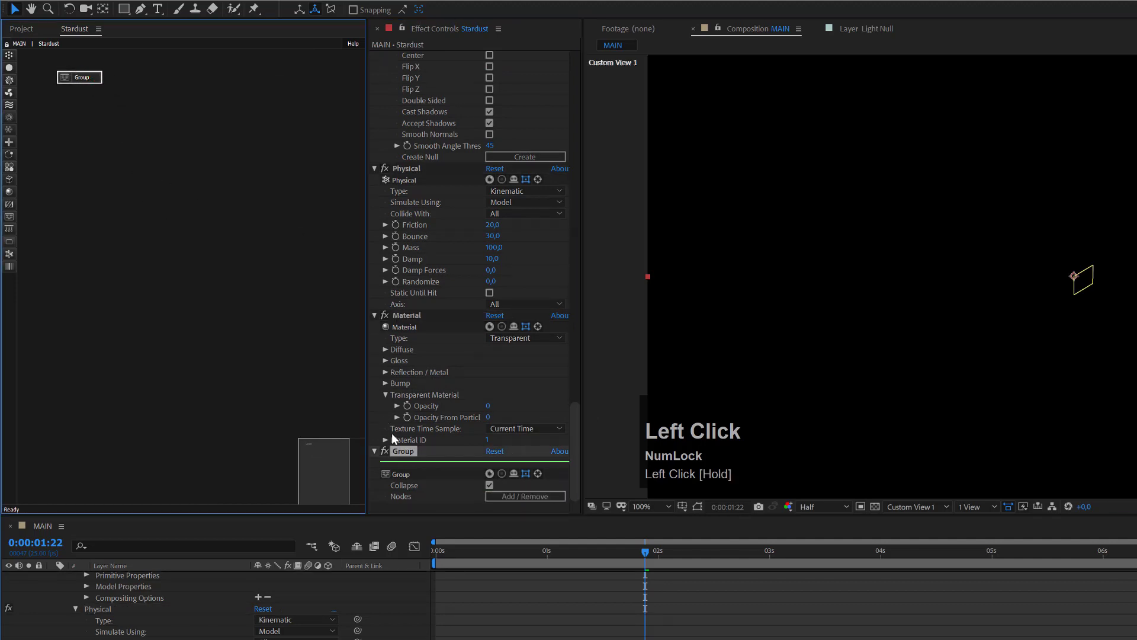
{"action": "left_click", "coordinate": [414, 453]}
{"action": "key", "text": "Return"}
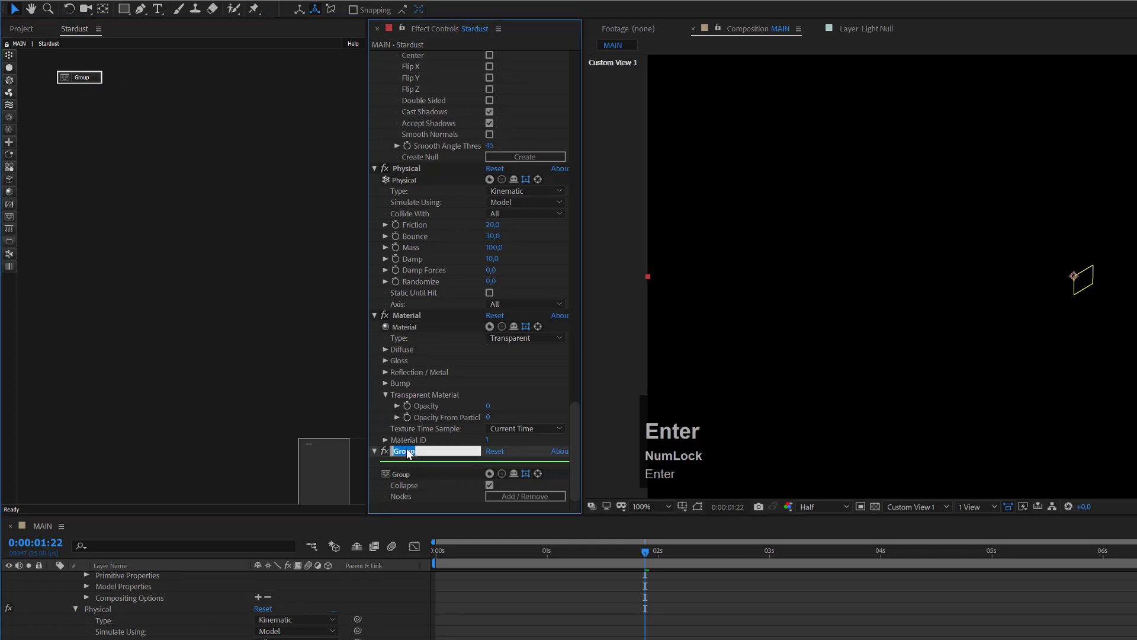
{"action": "type", "text": "Collider"}
{"action": "key", "text": "Return"}
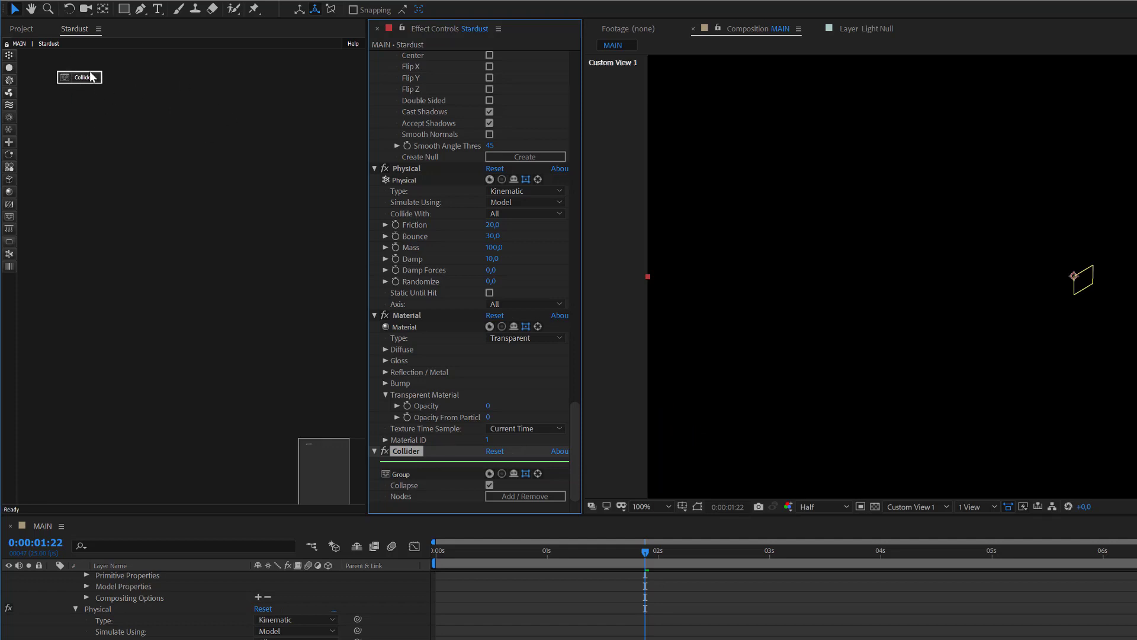
Step: Delete the Model, Model 2 and Model 3 effects from Effect Controls
{"action": "left_click", "coordinate": [428, 315]}
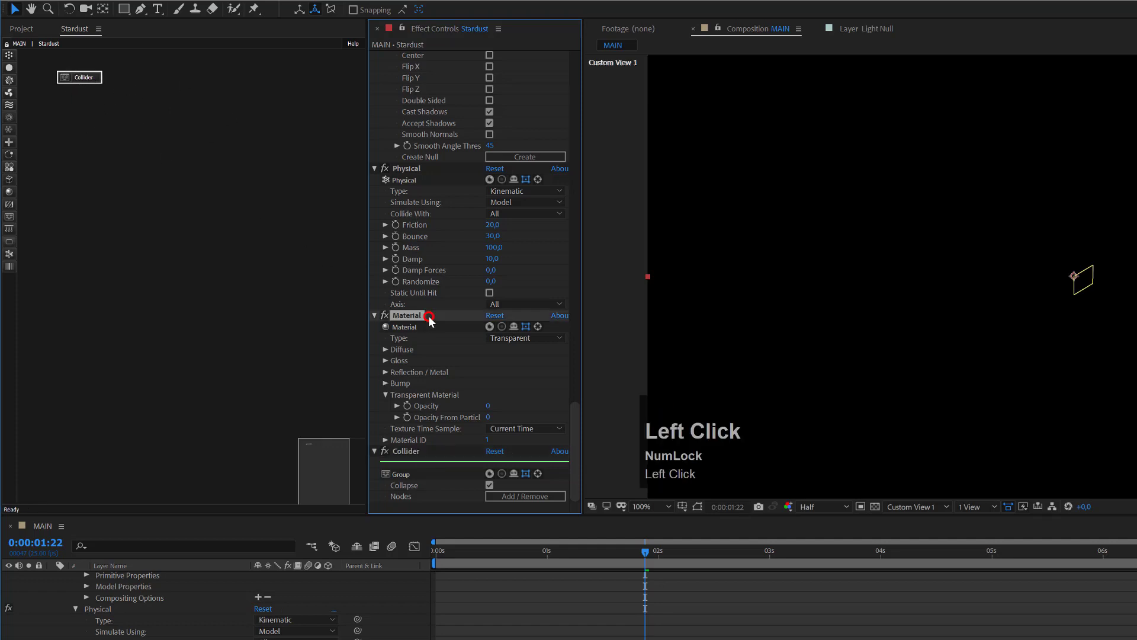
{"action": "left_click", "coordinate": [576, 395]}
{"action": "left_click_drag", "start_coordinate": [577, 355], "coordinate": [580, 69]}
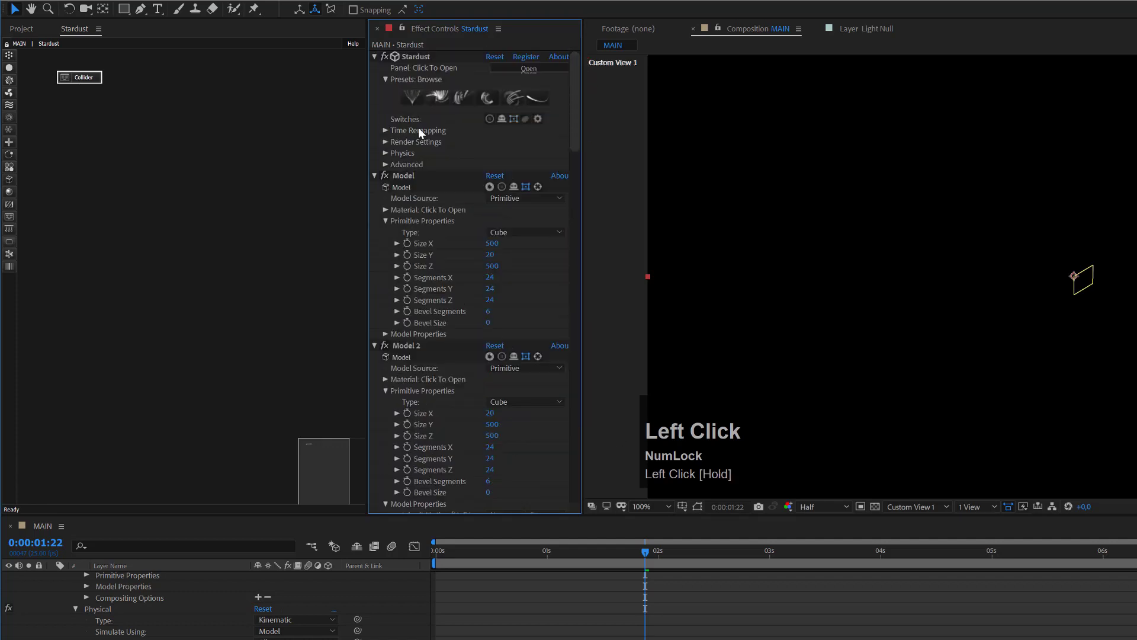
{"action": "left_click", "coordinate": [513, 187]}
{"action": "key", "text": "Delete"}
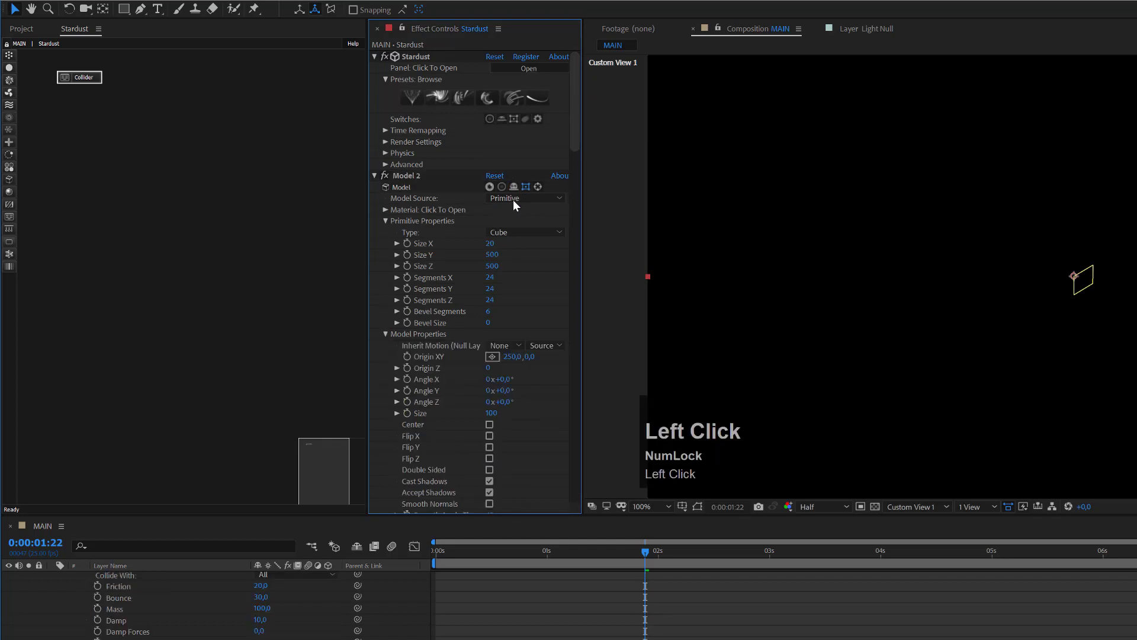
{"action": "left_click", "coordinate": [514, 184]}
{"action": "key", "text": "Delete"}
{"action": "left_click", "coordinate": [514, 185]}
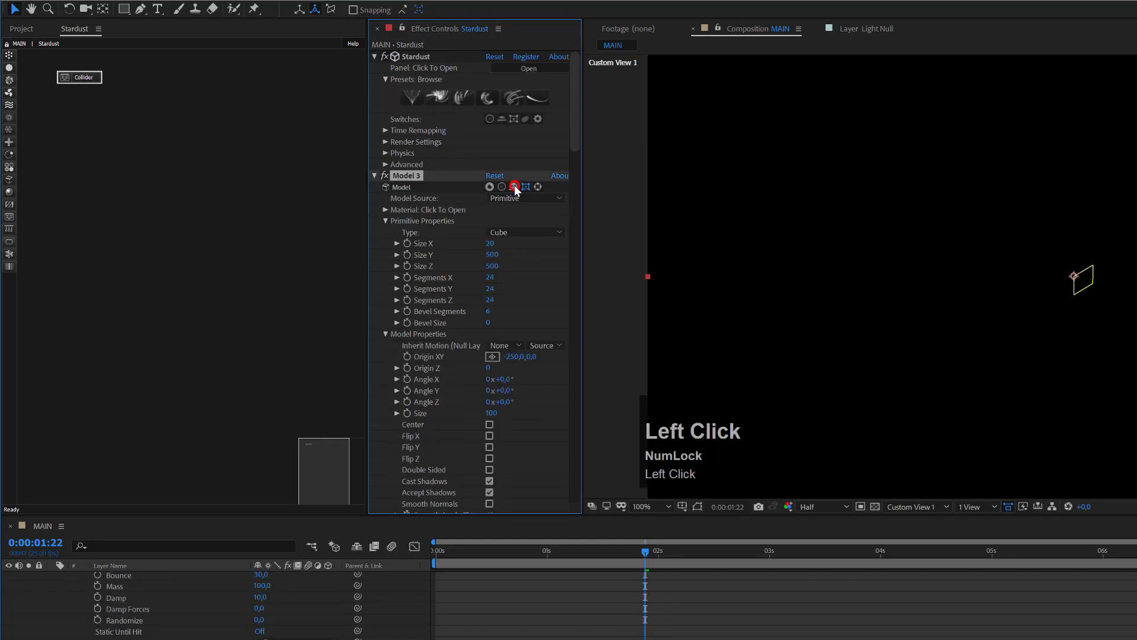
{"action": "key", "text": "Delete"}
Step: Delete the Model 4, Model 5, leftover and Material effects, leaving only Collider
{"action": "left_click", "coordinate": [514, 185]}
{"action": "key", "text": "Delete"}
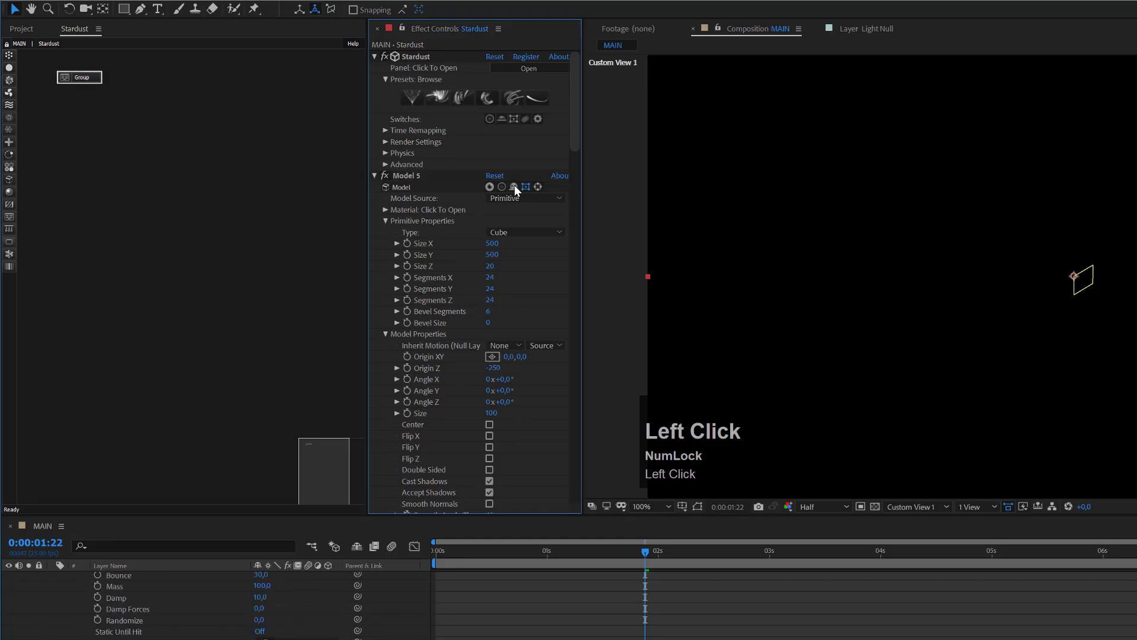
{"action": "left_click", "coordinate": [514, 185]}
{"action": "key", "text": "Delete"}
{"action": "left_click", "coordinate": [514, 186]}
{"action": "key", "text": "Delete"}
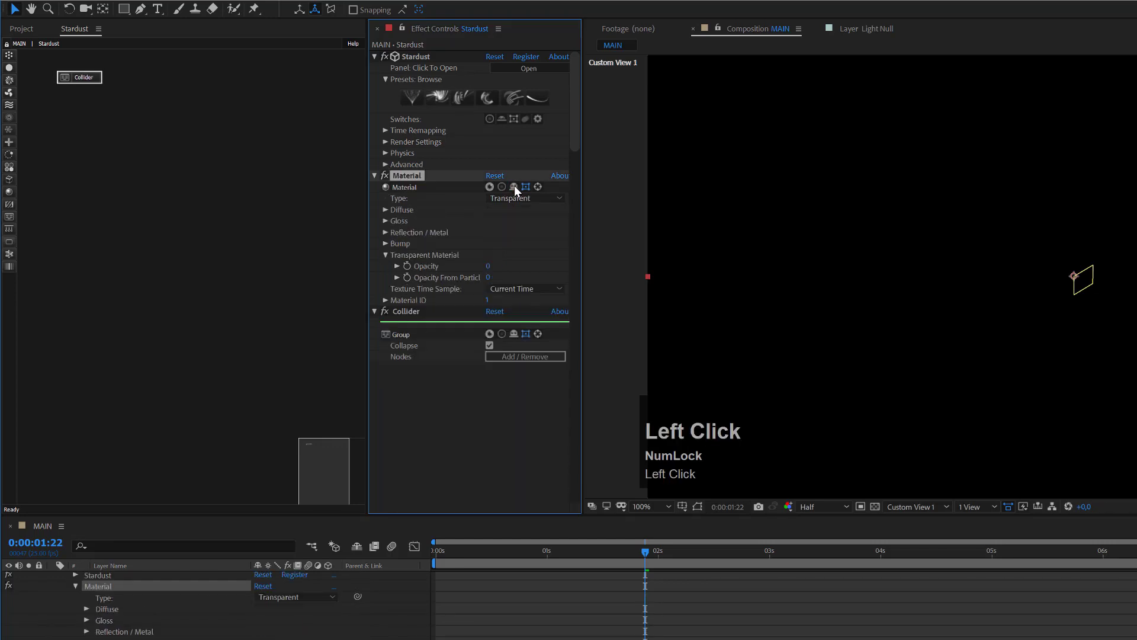
{"action": "left_click", "coordinate": [514, 185]}
{"action": "key", "text": "Delete"}
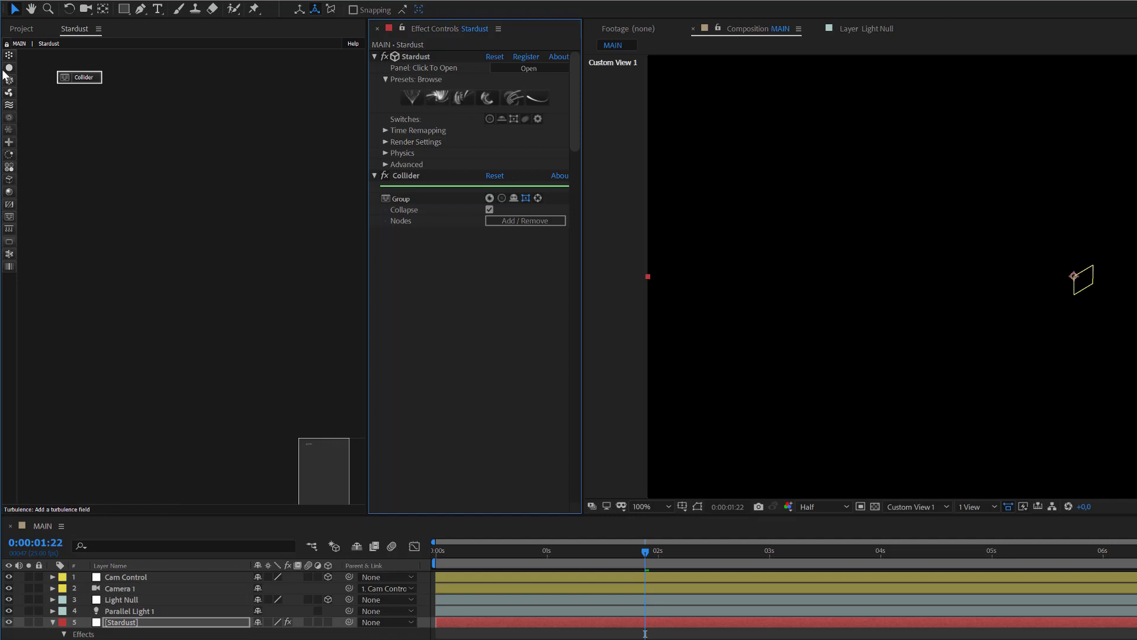
Step: Add Emitter, Particle, Model and Physical nodes to the graph and connect Emitter into Particle
{"action": "left_click_drag", "start_coordinate": [9, 55], "coordinate": [212, 80]}
{"action": "left_click_drag", "start_coordinate": [9, 69], "coordinate": [220, 117]}
{"action": "left_click_drag", "start_coordinate": [9, 179], "coordinate": [238, 149]}
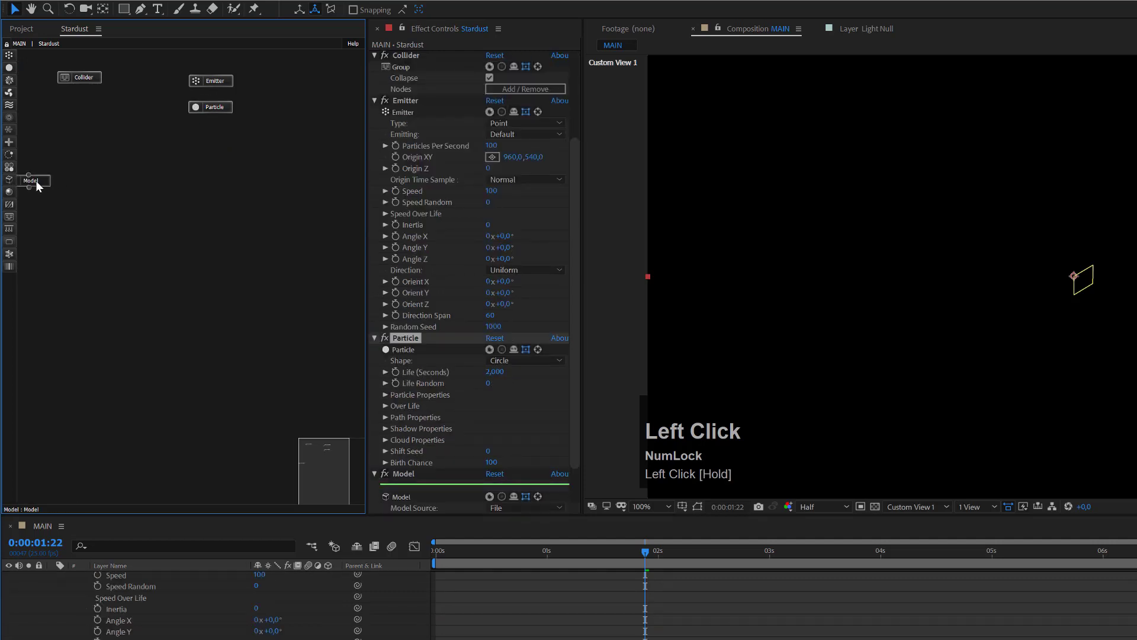
{"action": "left_click_drag", "start_coordinate": [37, 180], "coordinate": [245, 144]}
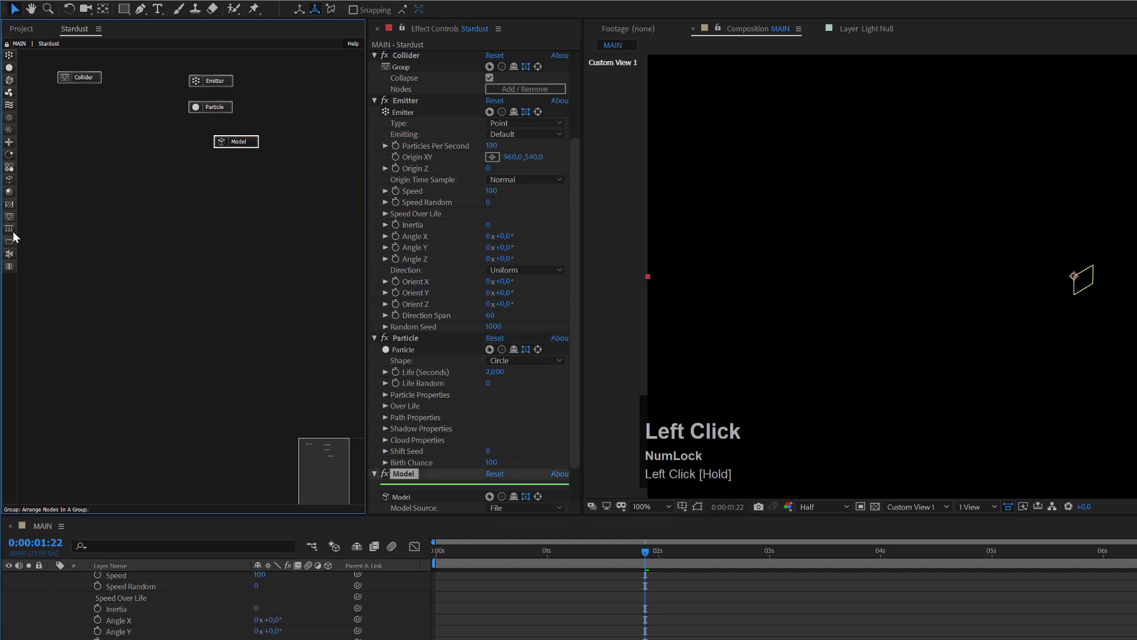
{"action": "left_click_drag", "start_coordinate": [11, 257], "coordinate": [190, 145]}
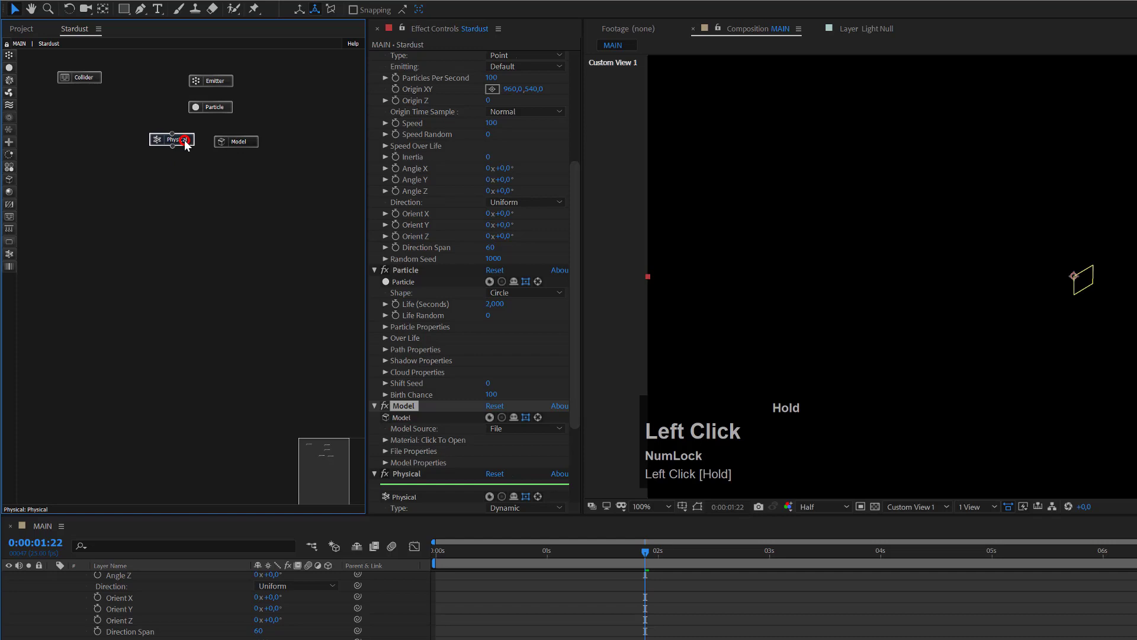
{"action": "left_click_drag", "start_coordinate": [211, 87], "coordinate": [241, 144]}
Step: Make the Emitter a Grid type emitting Once with Speed 0
{"action": "left_click", "coordinate": [218, 83]}
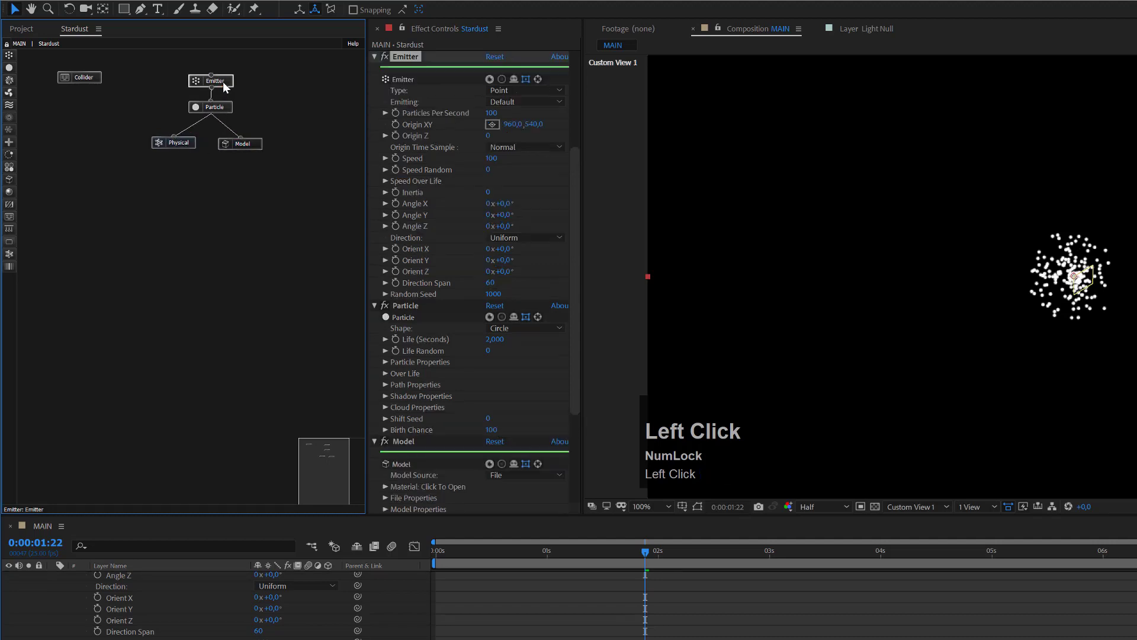
{"action": "left_click", "coordinate": [498, 90]}
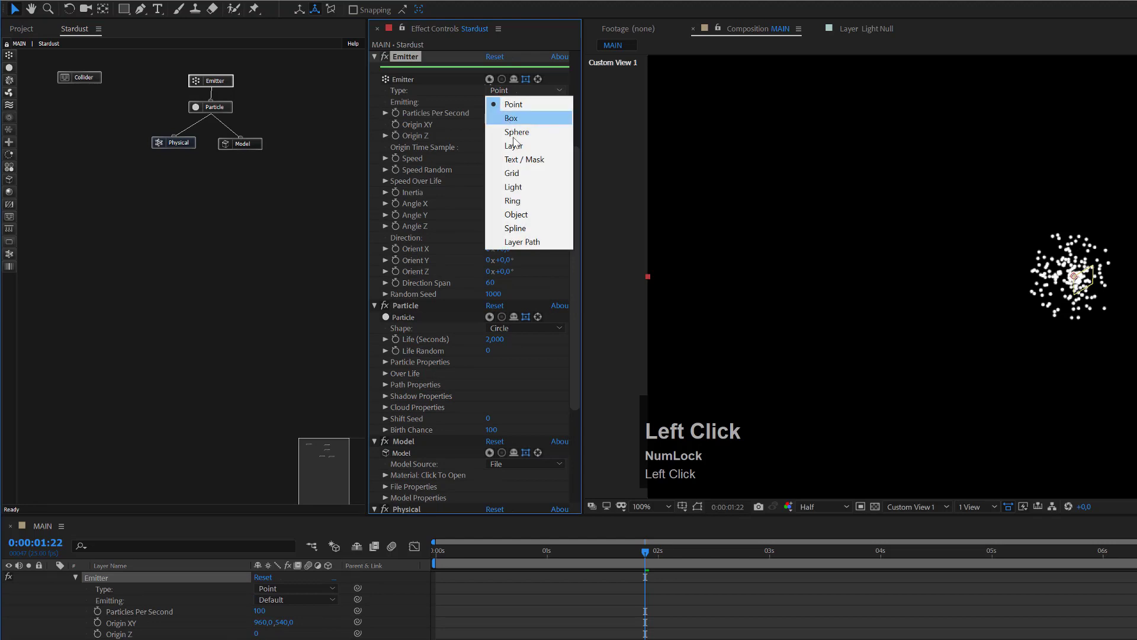
{"action": "left_click", "coordinate": [522, 173]}
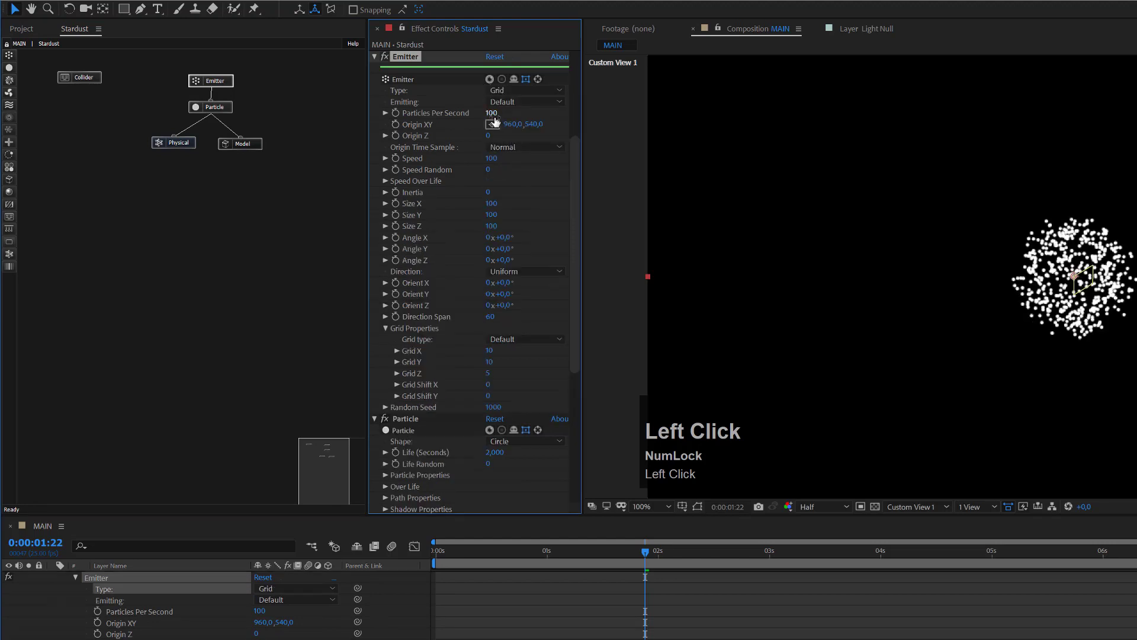
{"action": "left_click", "coordinate": [506, 104]}
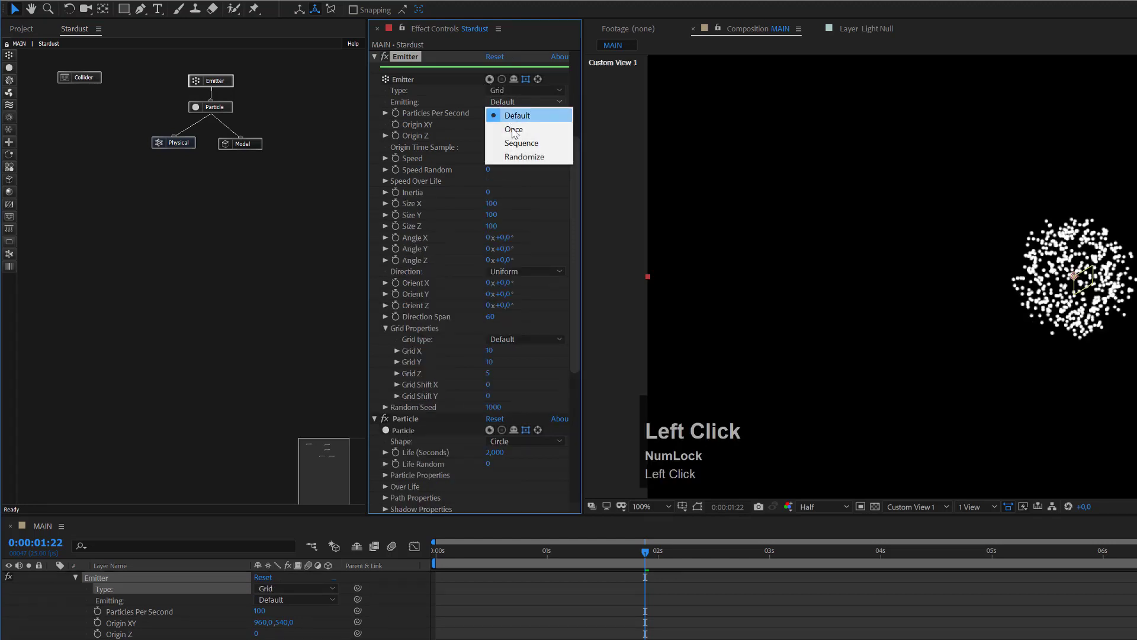
{"action": "left_click", "coordinate": [513, 132]}
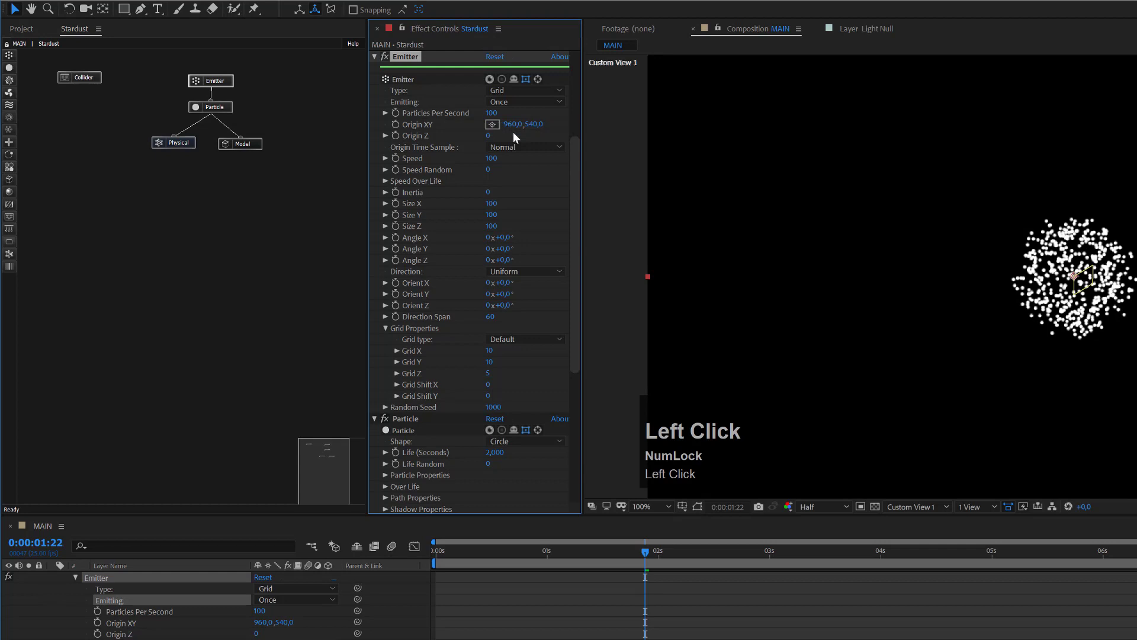
{"action": "left_click", "coordinate": [497, 160]}
{"action": "type", "text": "0"}
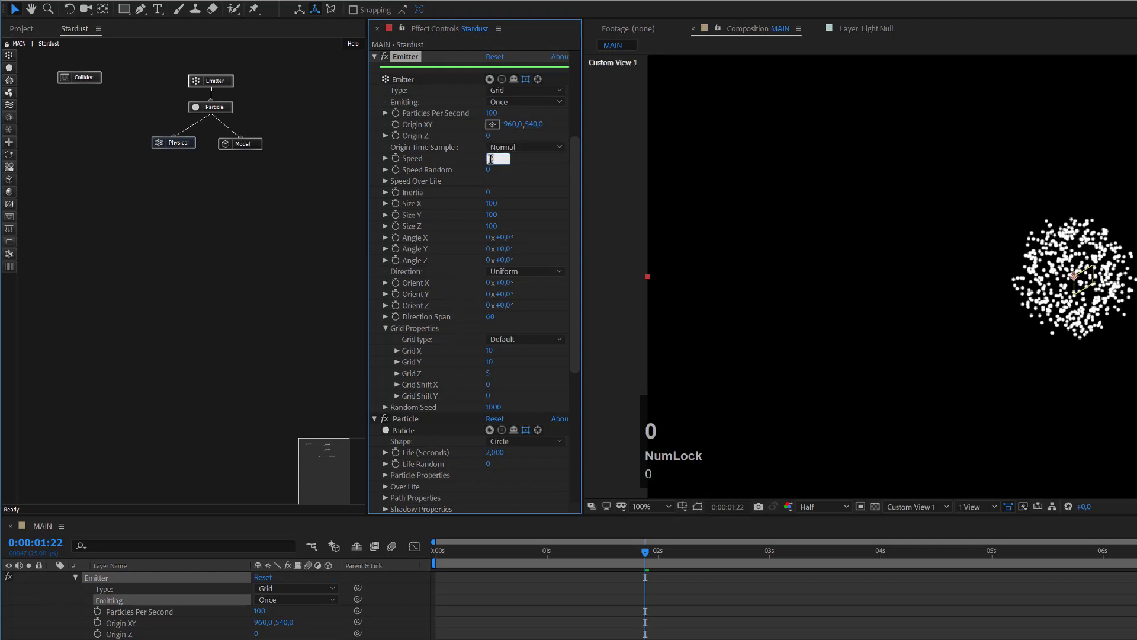
{"action": "key", "text": "Return"}
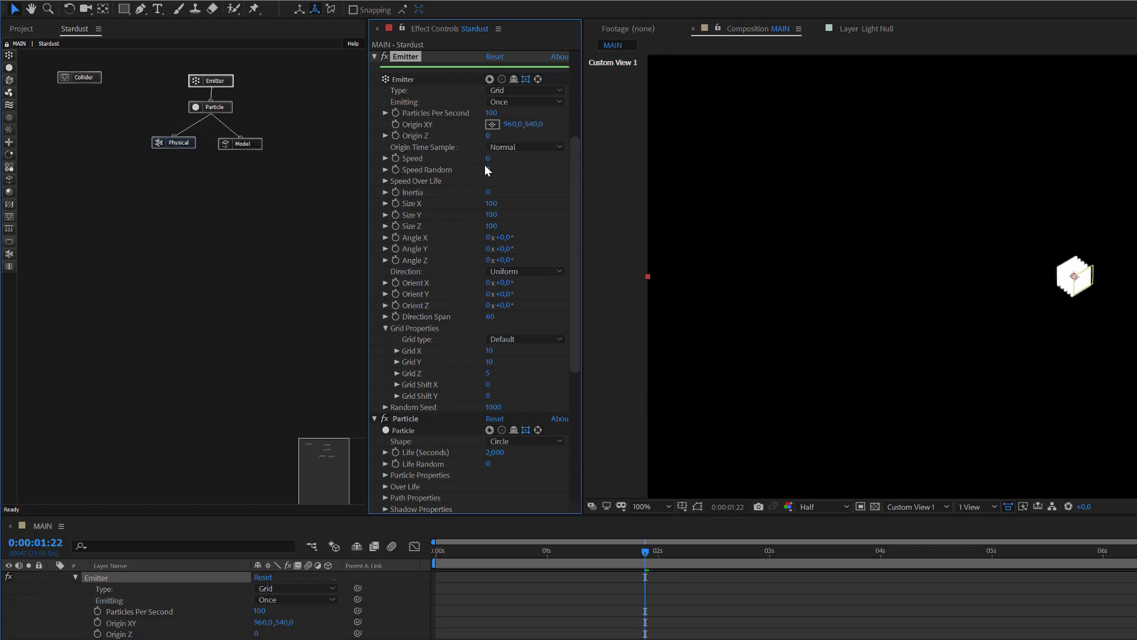
Step: Set the emitter Grid X/Y/Z to 15 and Size X/Y/Z to 200
{"action": "left_click", "coordinate": [490, 352]}
{"action": "type", "text": "15"}
{"action": "key", "text": "Tab"}
{"action": "type", "text": "15"}
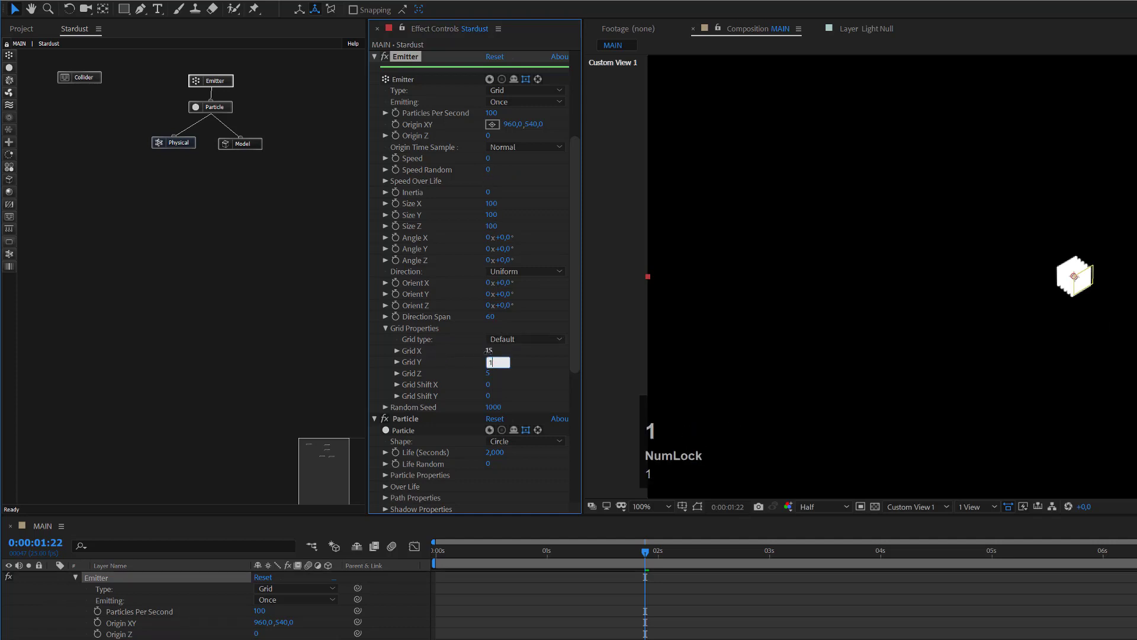
{"action": "key", "text": "Tab"}
{"action": "type", "text": "15"}
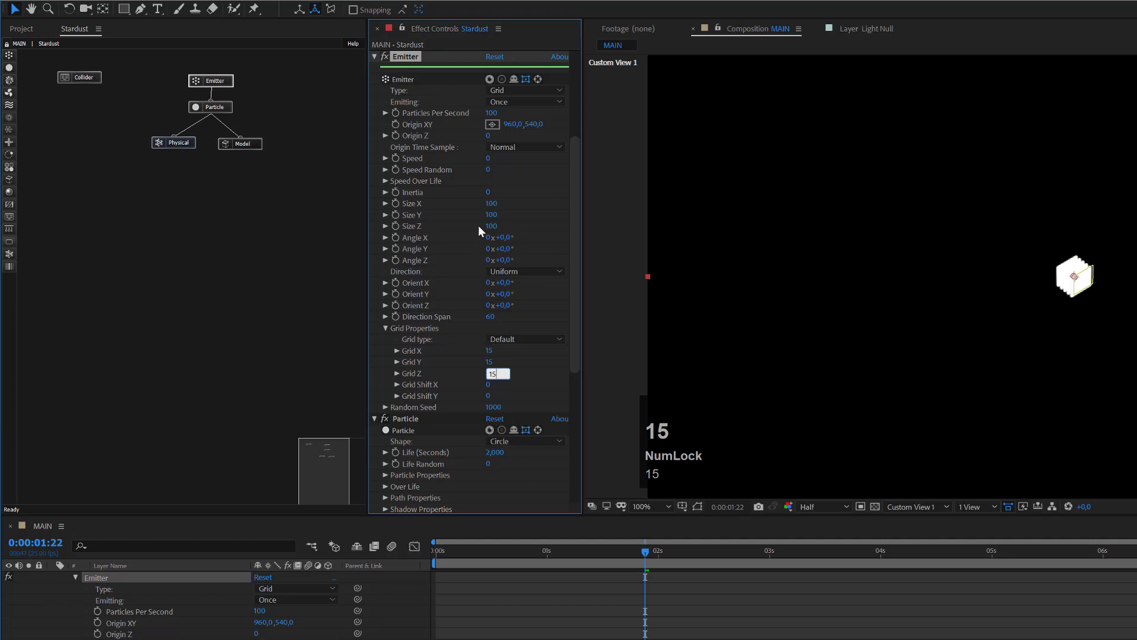
{"action": "left_click", "coordinate": [495, 203]}
{"action": "type", "text": "20"}
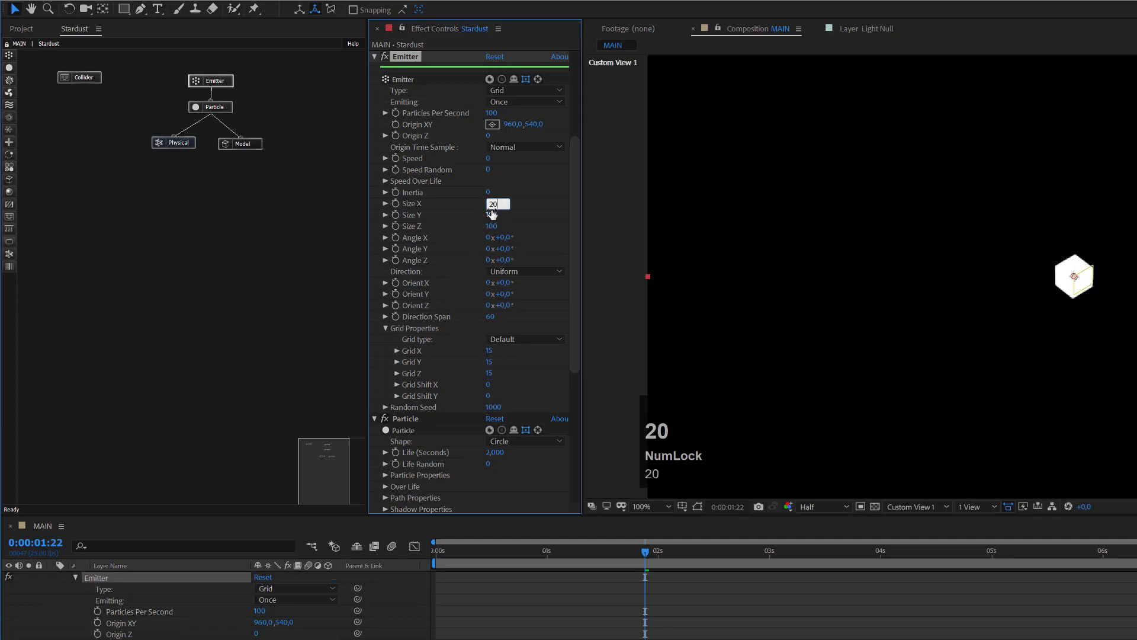
{"action": "type", "text": "0"}
{"action": "key", "text": "Tab"}
{"action": "type", "text": "200"}
{"action": "key", "text": "Tab"}
{"action": "type", "text": "200"}
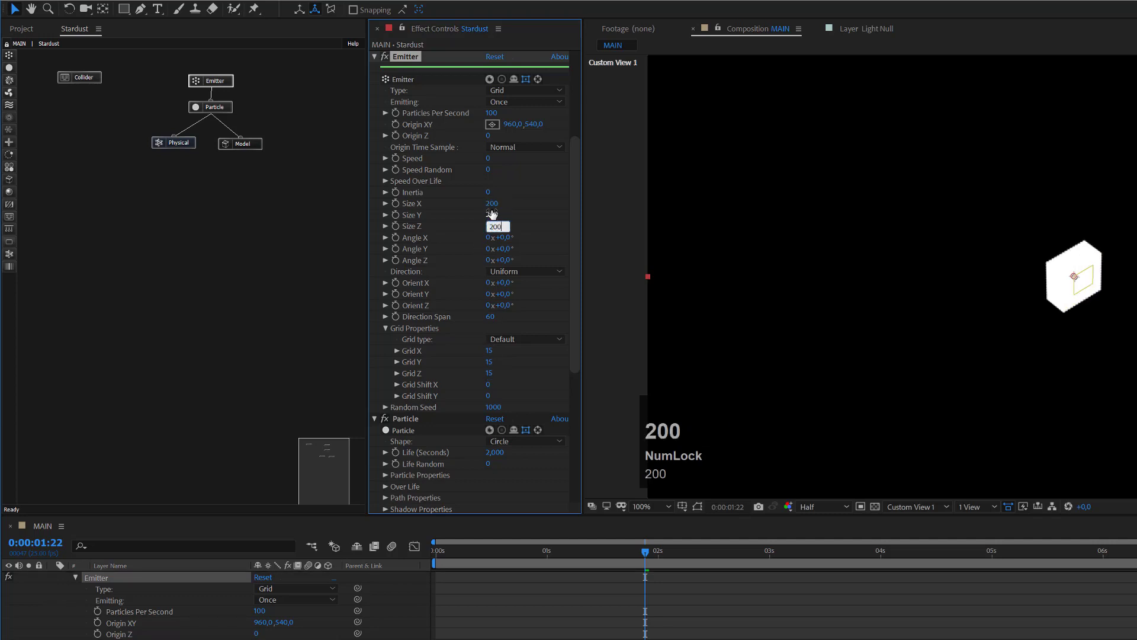
{"action": "left_click", "coordinate": [543, 203]}
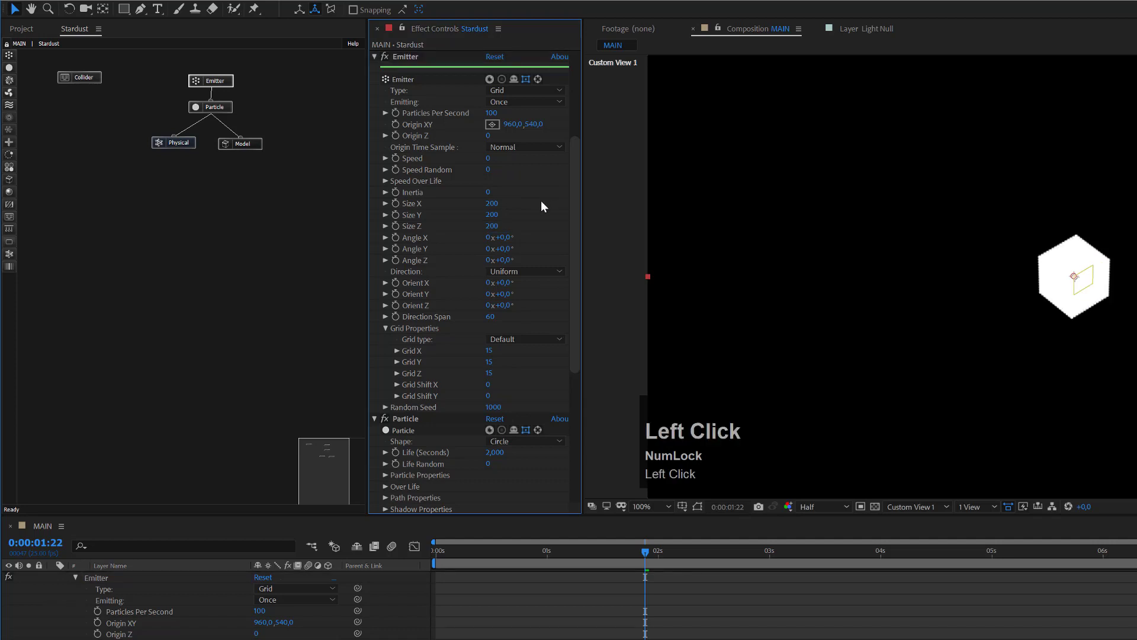
Step: Give particles a Life of 10 seconds and pick Model from the Particle Properties Shape list
{"action": "left_click", "coordinate": [216, 112]}
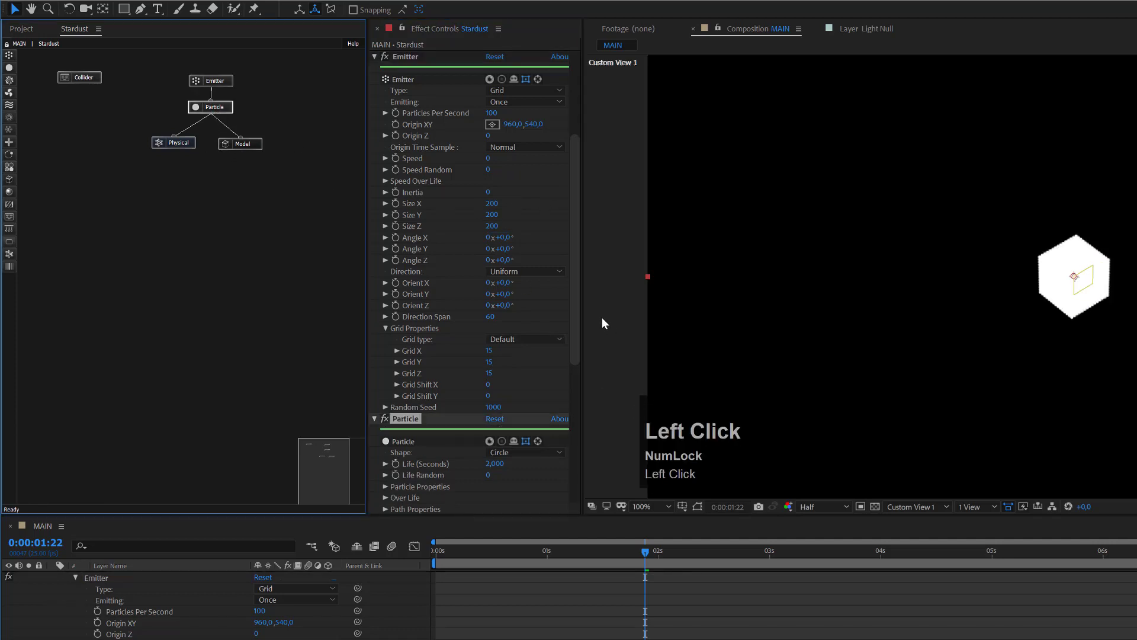
{"action": "left_click_drag", "start_coordinate": [577, 314], "coordinate": [581, 370]}
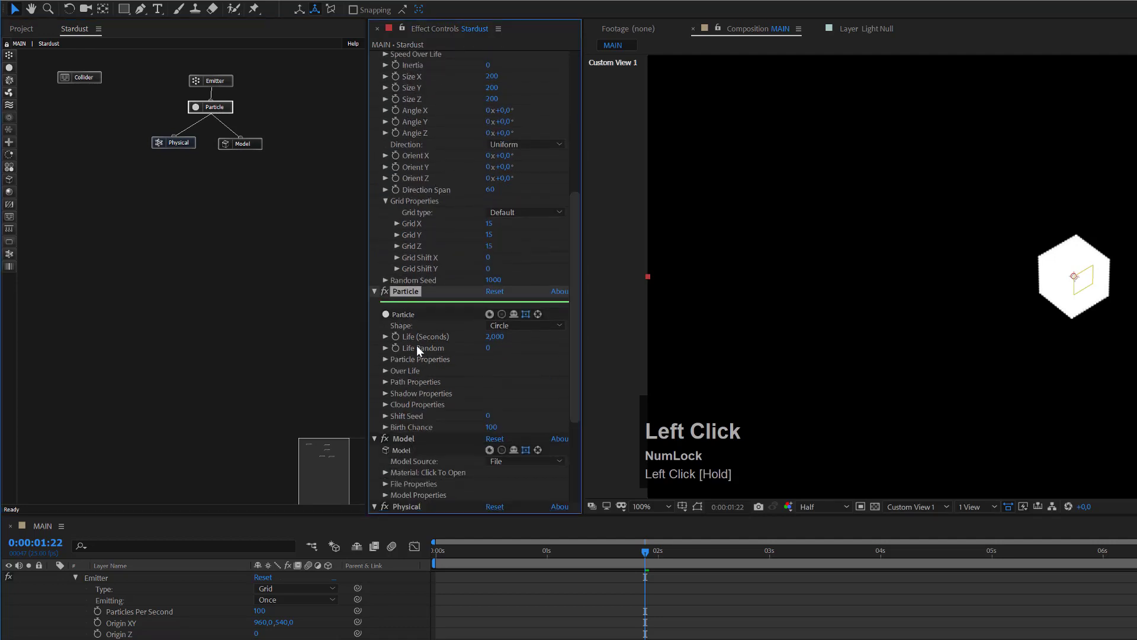
{"action": "left_click", "coordinate": [491, 337]}
{"action": "type", "text": "10"}
{"action": "key", "text": "Return"}
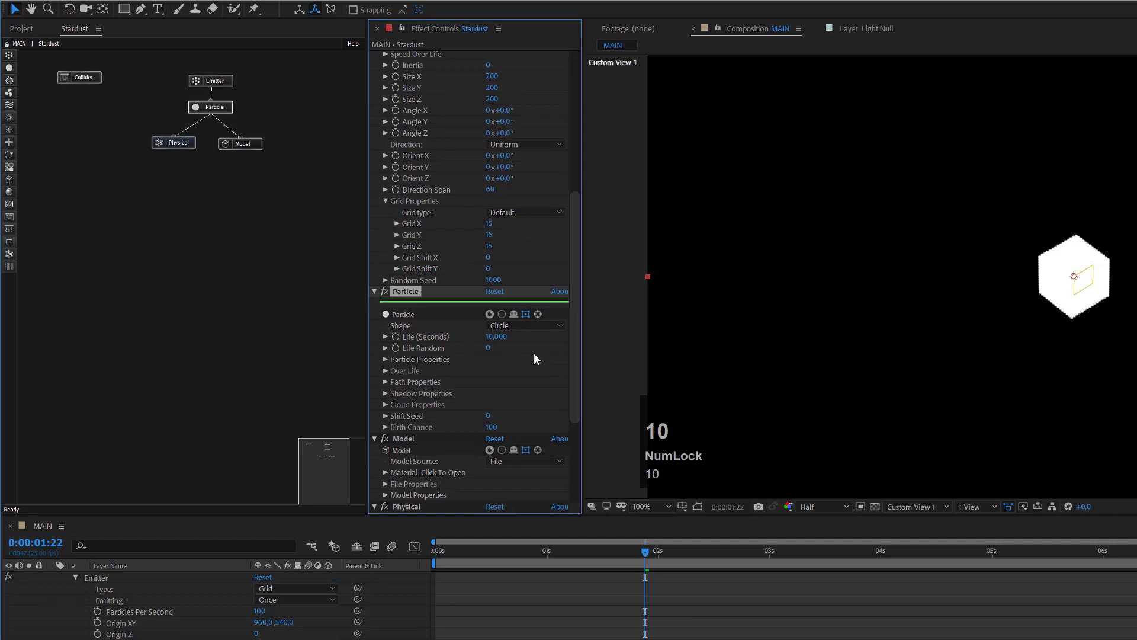
{"action": "left_click", "coordinate": [385, 360]}
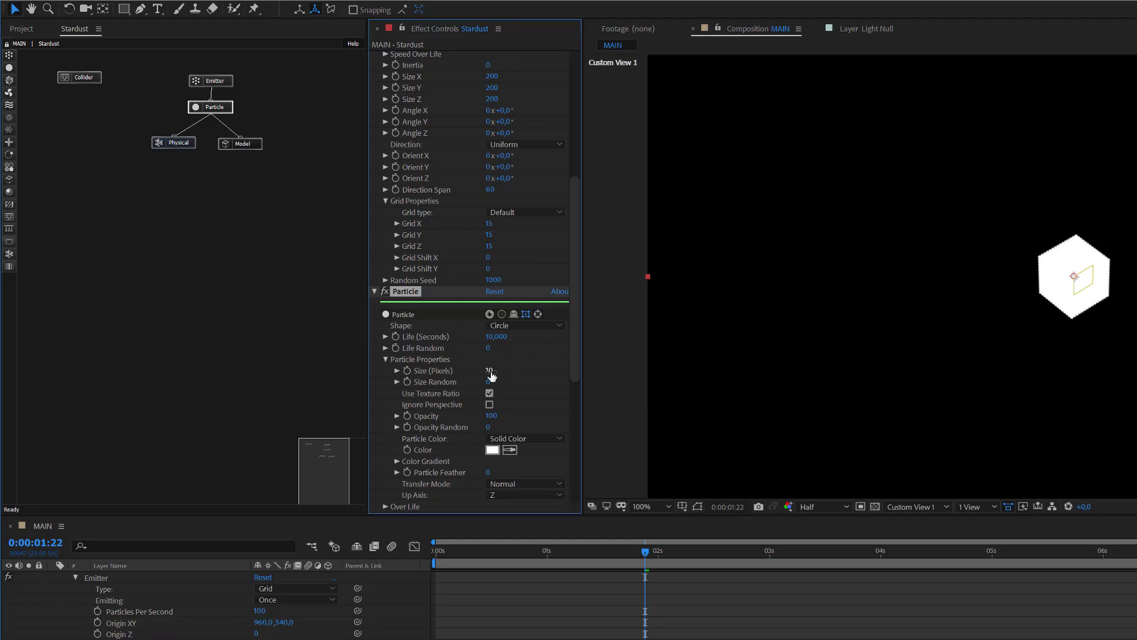
{"action": "left_click", "coordinate": [517, 325]}
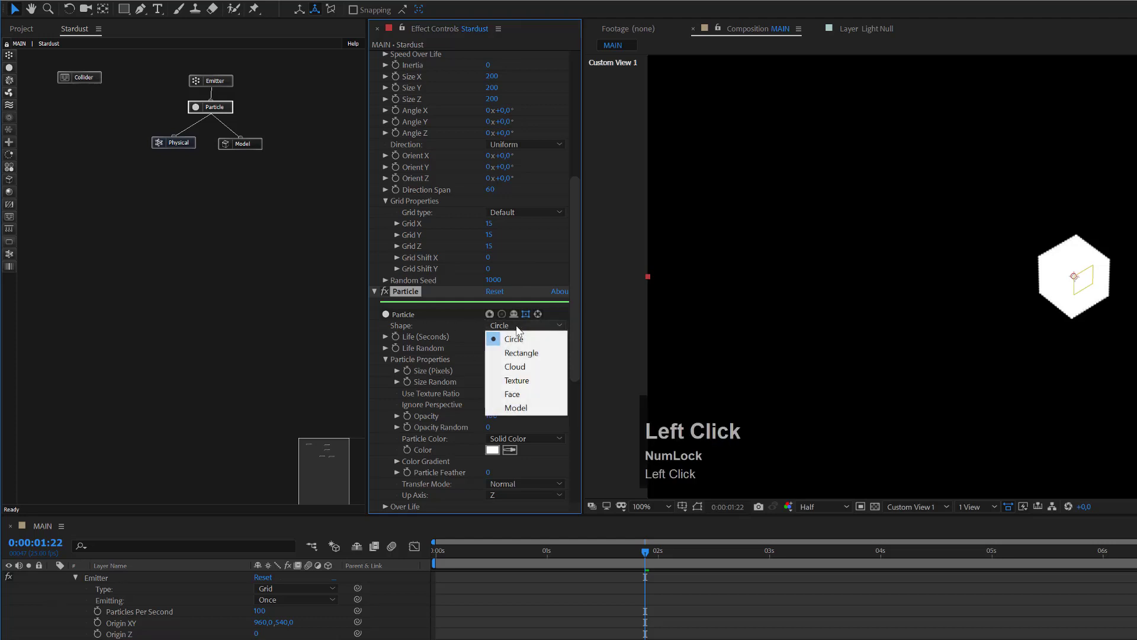
{"action": "left_click", "coordinate": [516, 408]}
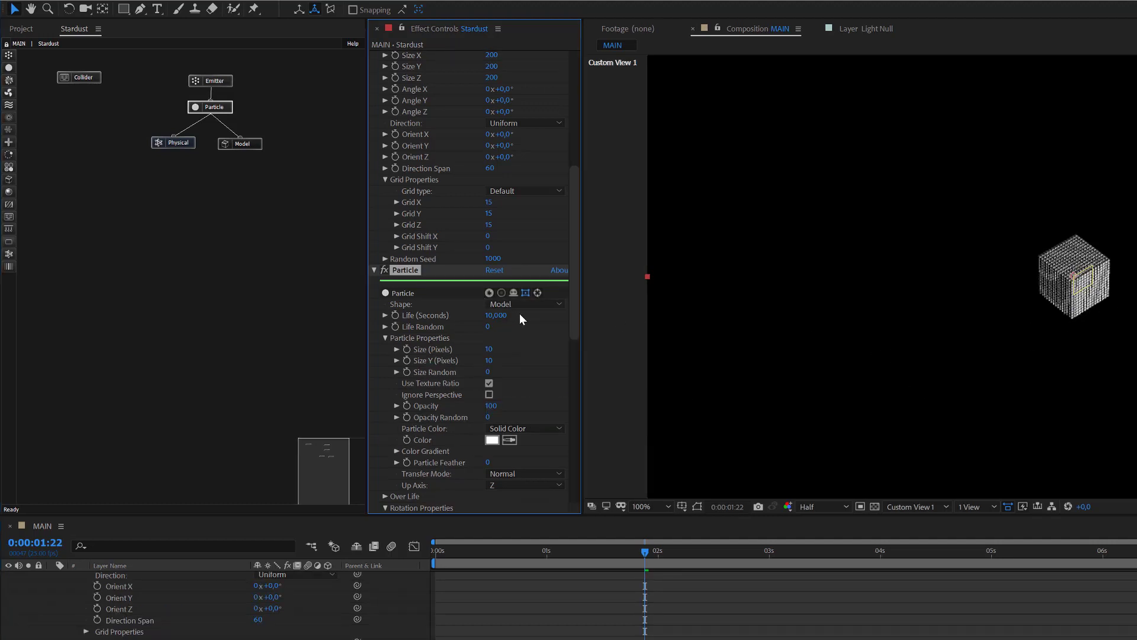
Step: Orbit Custom View 1 around the particle cube to reveal its full 3D grid
{"action": "key", "text": "c"}
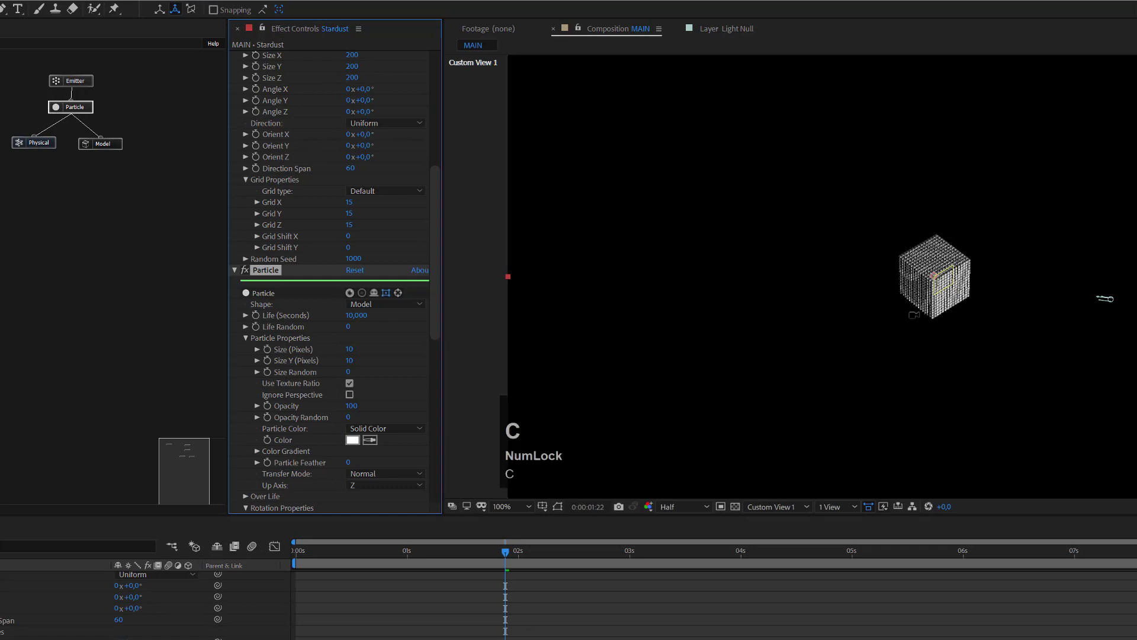
{"action": "key", "text": "c"}
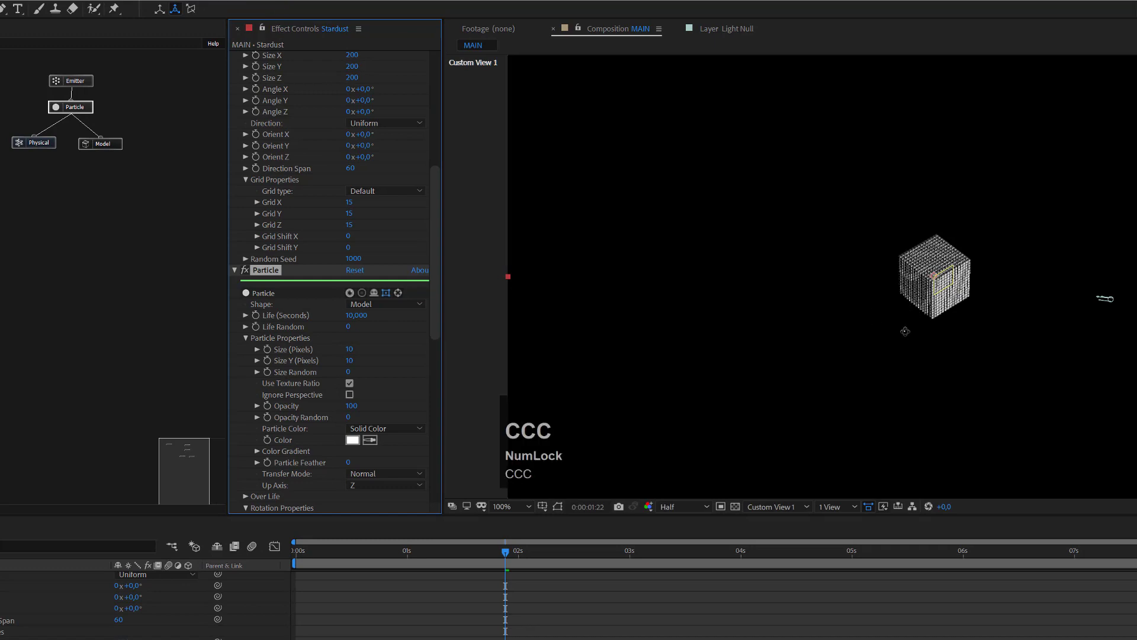
{"action": "key", "text": "c"}
{"action": "left_click_drag", "start_coordinate": [906, 323], "coordinate": [921, 257]}
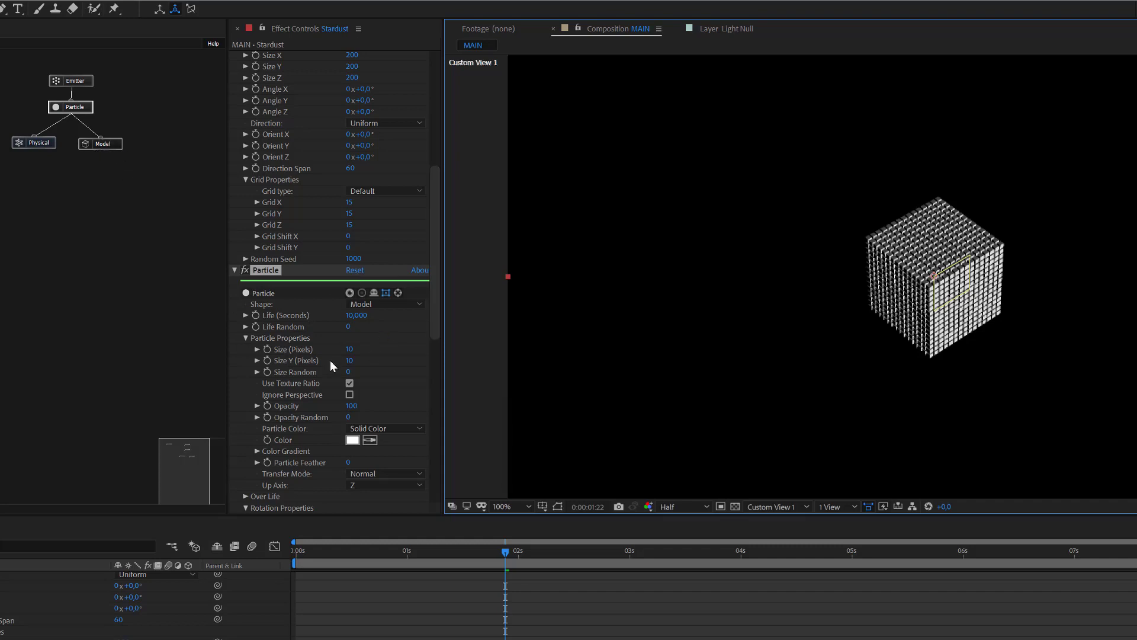
Step: Set the Model node's source to a Primitive Sphere
{"action": "left_click", "coordinate": [112, 145]}
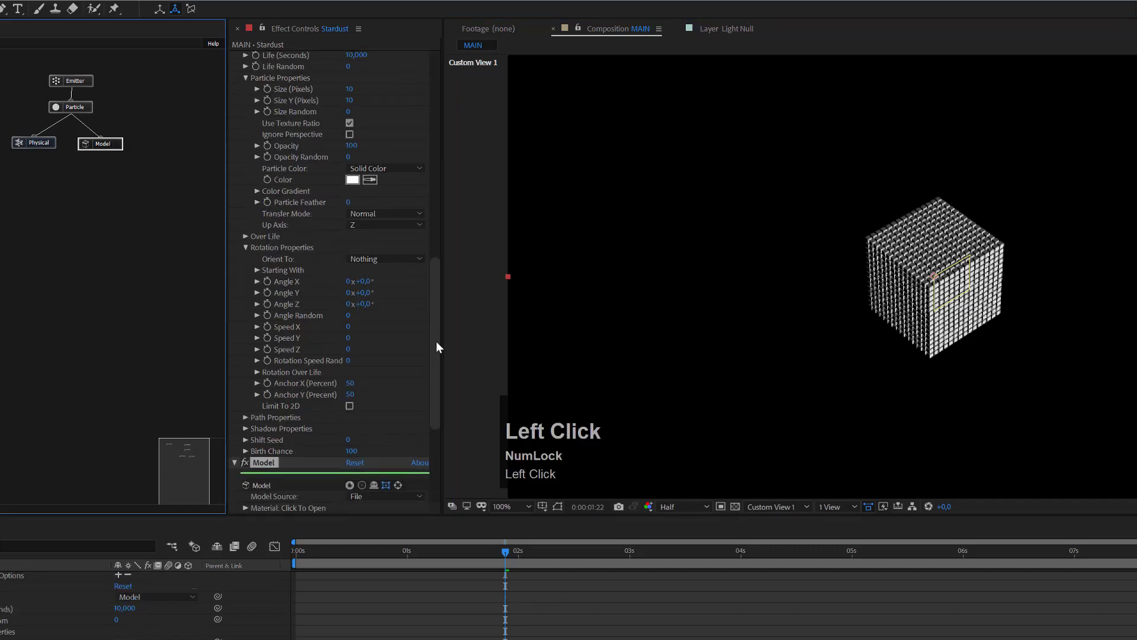
{"action": "left_click_drag", "start_coordinate": [438, 410], "coordinate": [441, 459]}
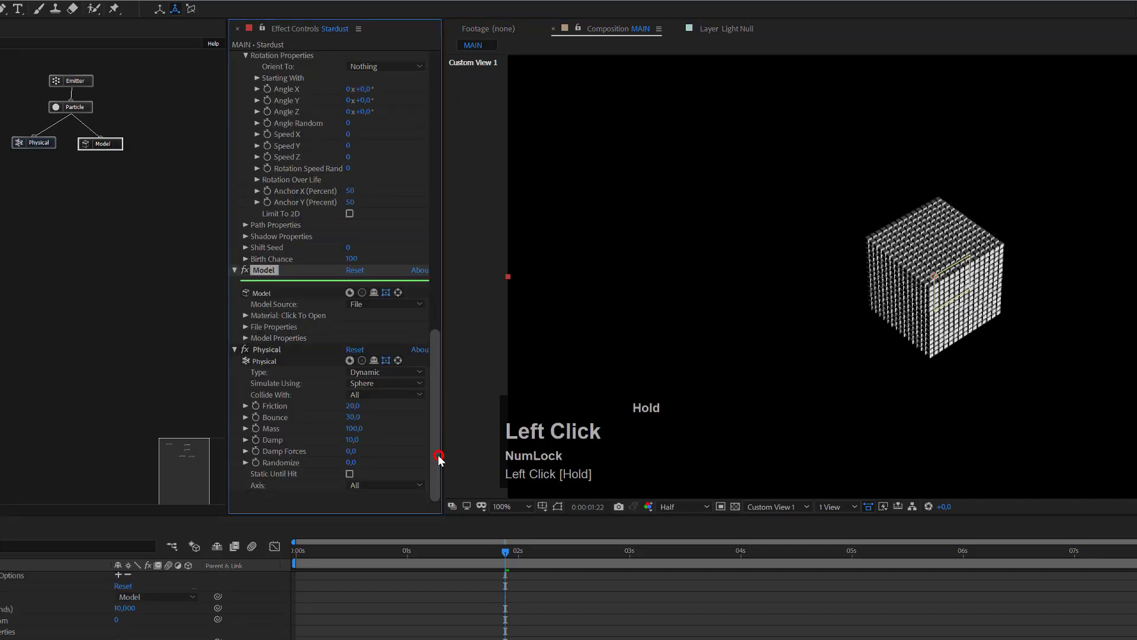
{"action": "left_click", "coordinate": [366, 305]}
{"action": "left_click", "coordinate": [371, 327]}
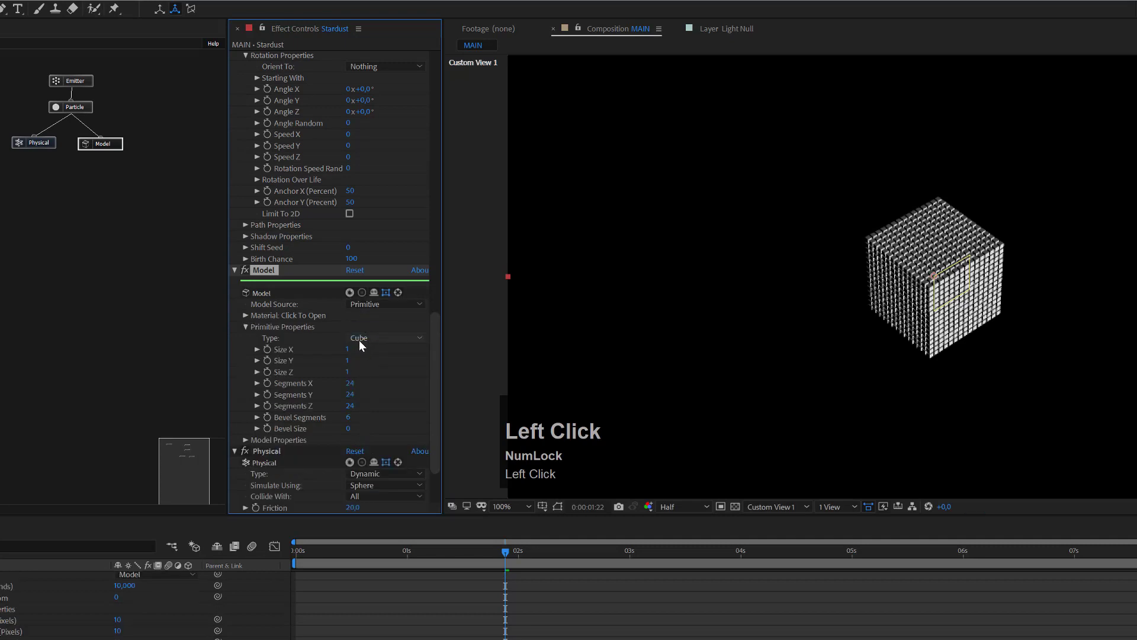
{"action": "left_click", "coordinate": [362, 338]}
{"action": "left_click", "coordinate": [377, 362]}
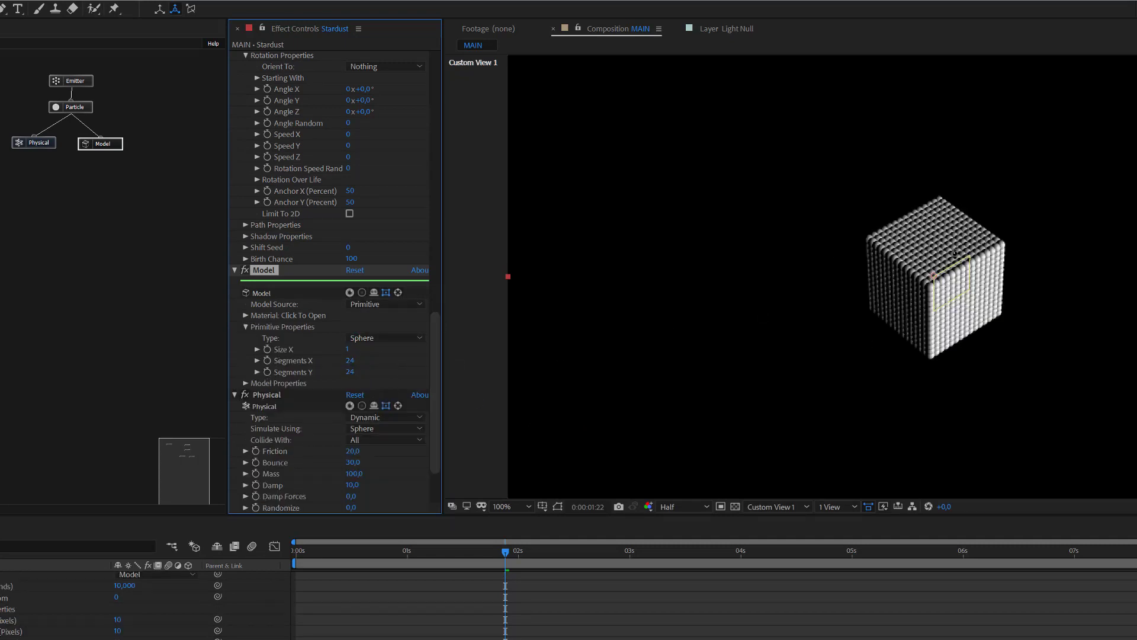
Step: Give the sphere 12 Segments X and 12 Segments Y, then orbit to inspect the cube
{"action": "left_click", "coordinate": [349, 361]}
{"action": "key", "text": "Num_Lock"}
{"action": "left_click", "coordinate": [349, 361]}
{"action": "type", "text": "12"}
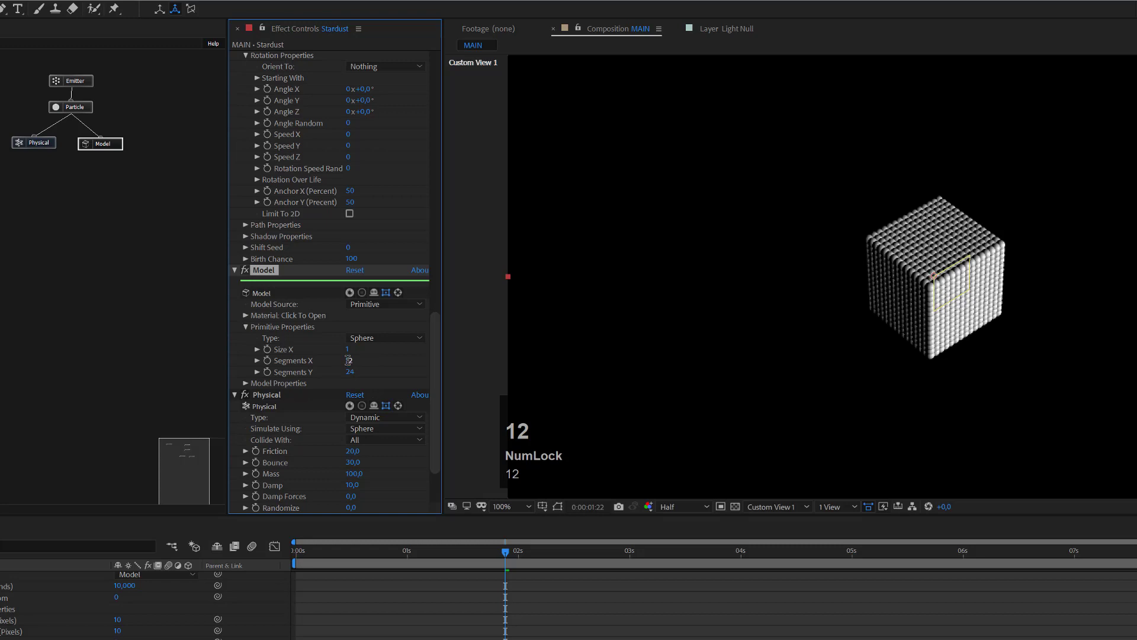
{"action": "key", "text": "Tab"}
{"action": "key", "text": "1"}
{"action": "left_click", "coordinate": [350, 372]}
{"action": "type", "text": "12"}
{"action": "key", "text": "Return"}
{"action": "left_click_drag", "start_coordinate": [948, 249], "coordinate": [748, 462]}
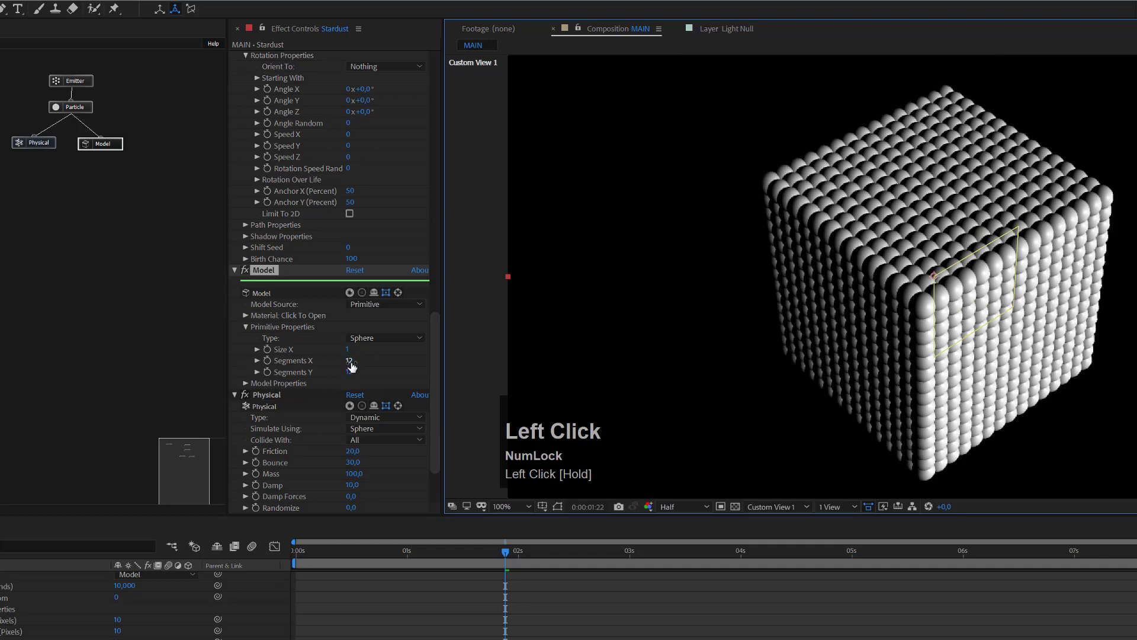
{"action": "left_click_drag", "start_coordinate": [1092, 192], "coordinate": [1014, 294]}
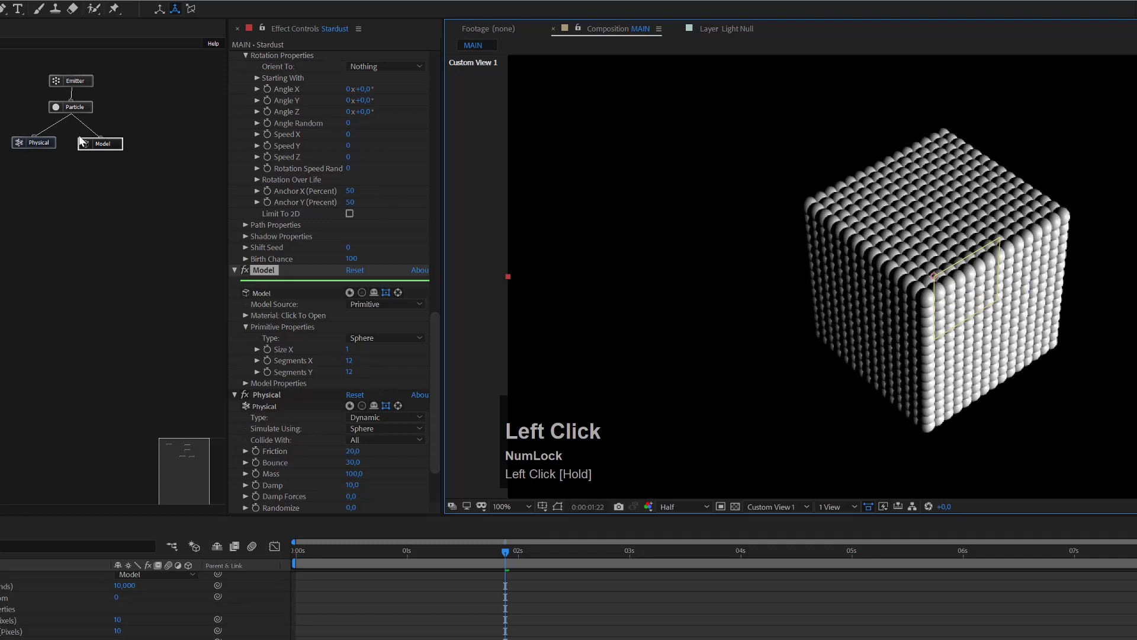
Step: Set the Particle node's Size to 7 pixels and Size Random to 50
{"action": "left_click", "coordinate": [89, 109]}
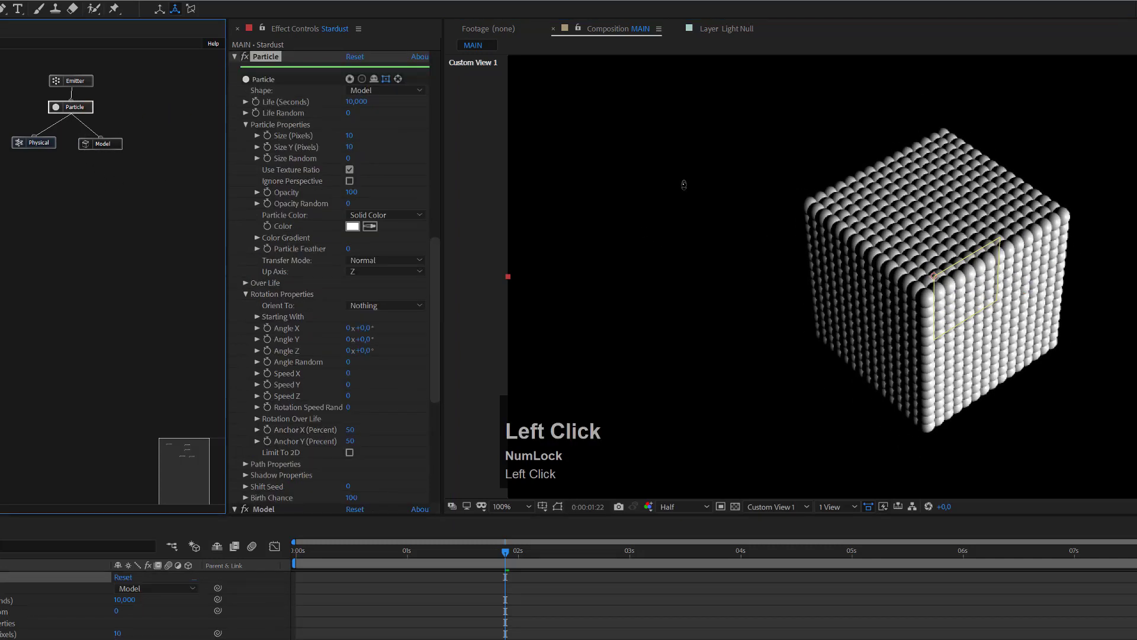
{"action": "left_click", "coordinate": [349, 138]}
{"action": "type", "text": "7"}
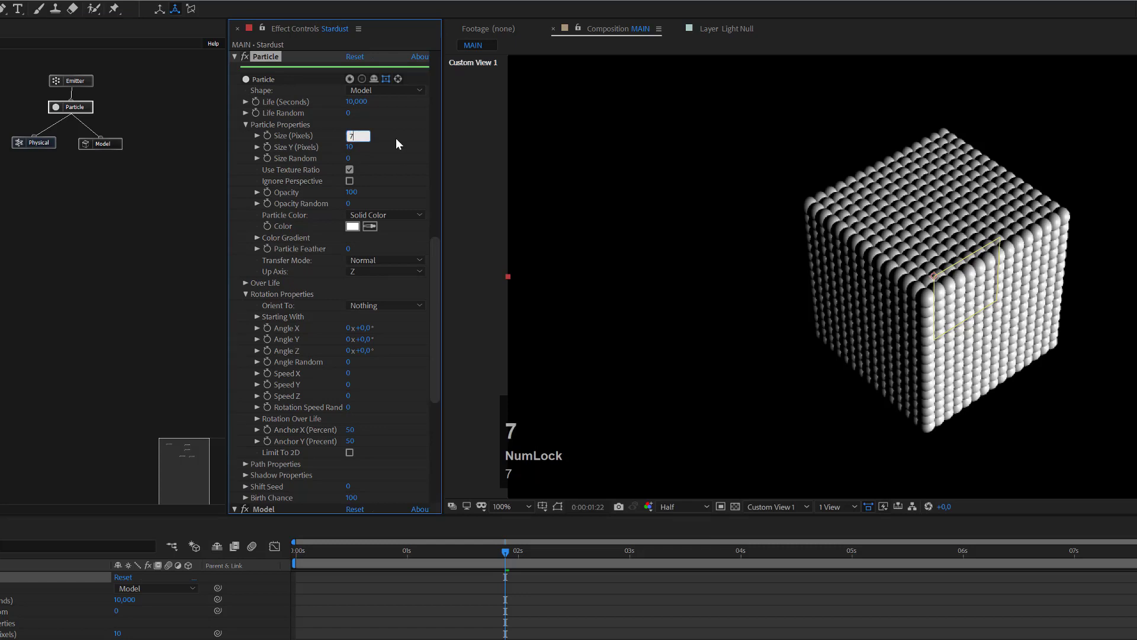
{"action": "left_click", "coordinate": [395, 143]}
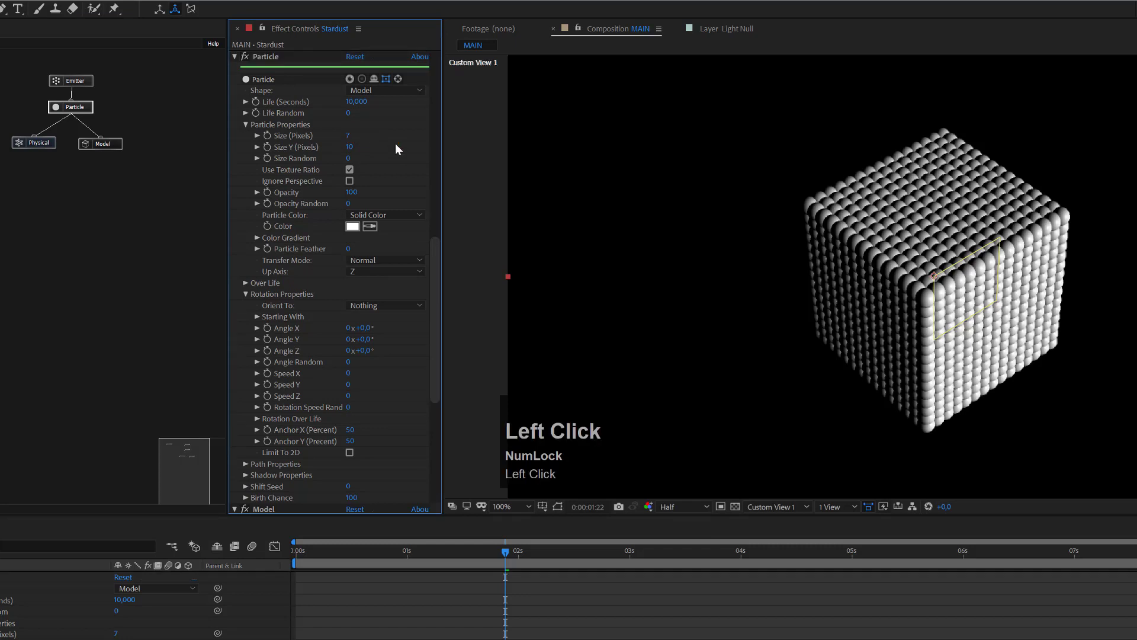
{"action": "left_click", "coordinate": [350, 159]}
{"action": "type", "text": "50"}
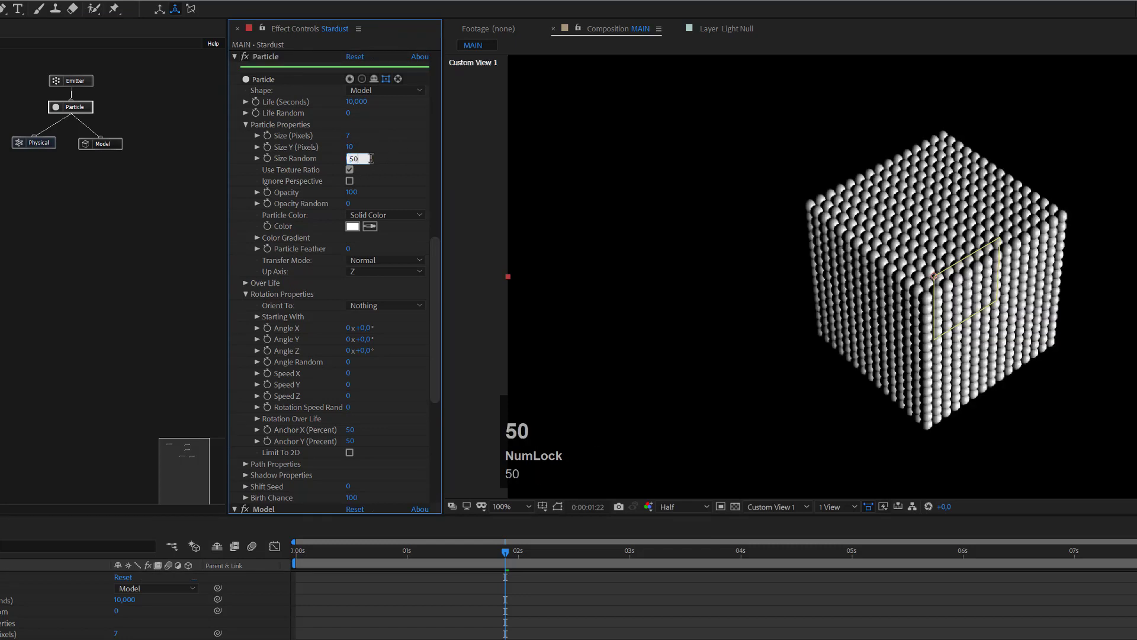
{"action": "key", "text": "Return"}
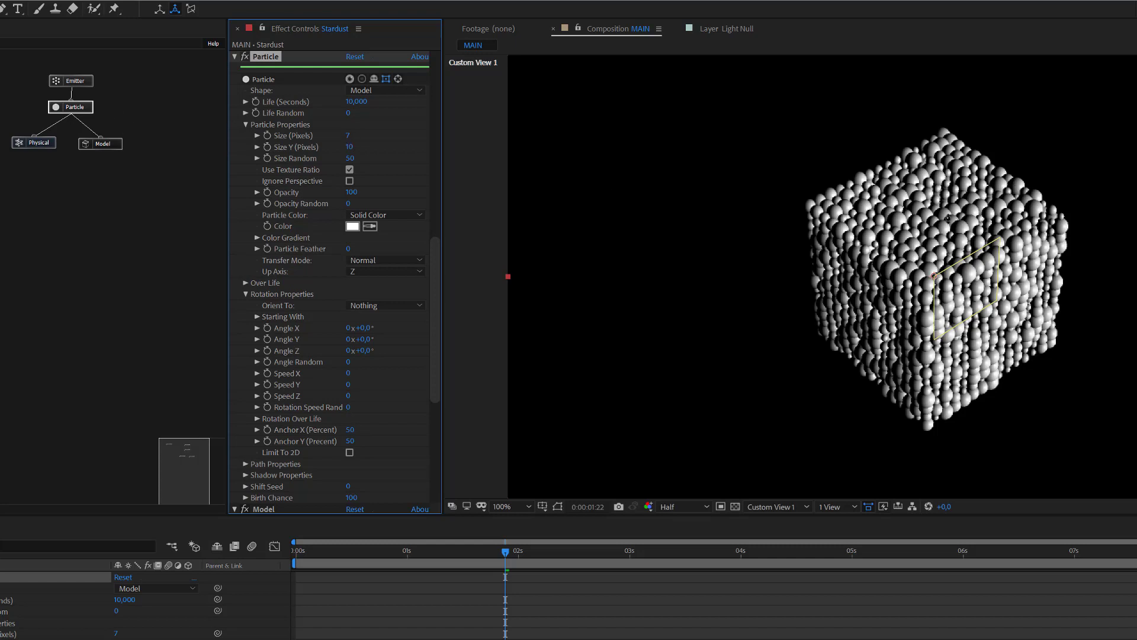
Step: Give the Physical node a Bounce of 50 and a Mass of 75
{"action": "left_click", "coordinate": [44, 142]}
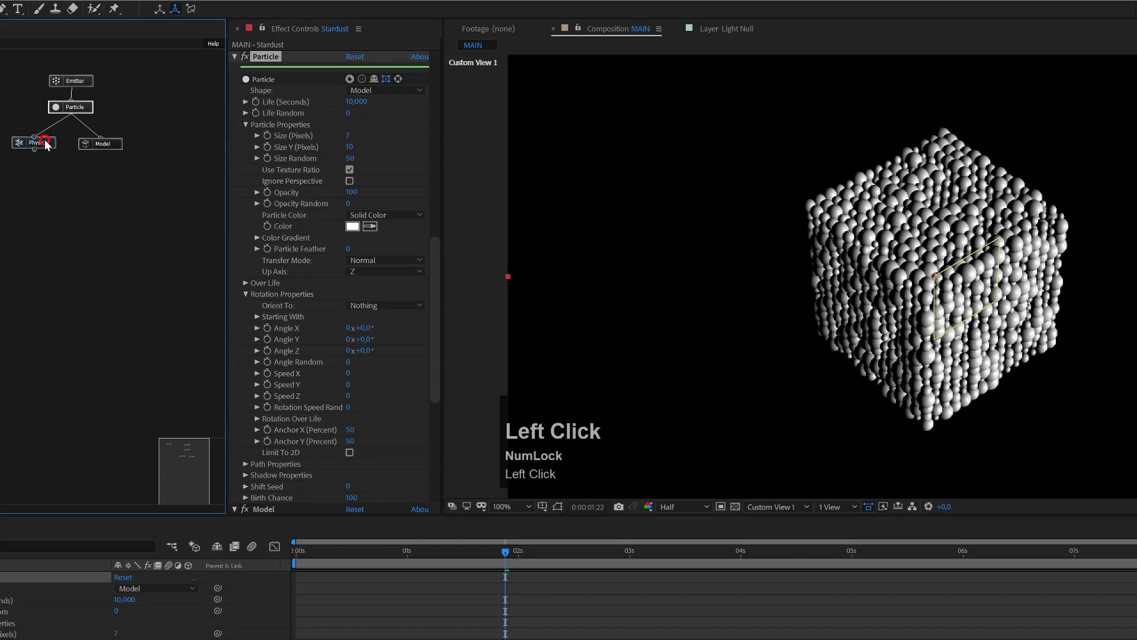
{"action": "left_click", "coordinate": [436, 305]}
{"action": "left_click_drag", "start_coordinate": [439, 322], "coordinate": [381, 382]}
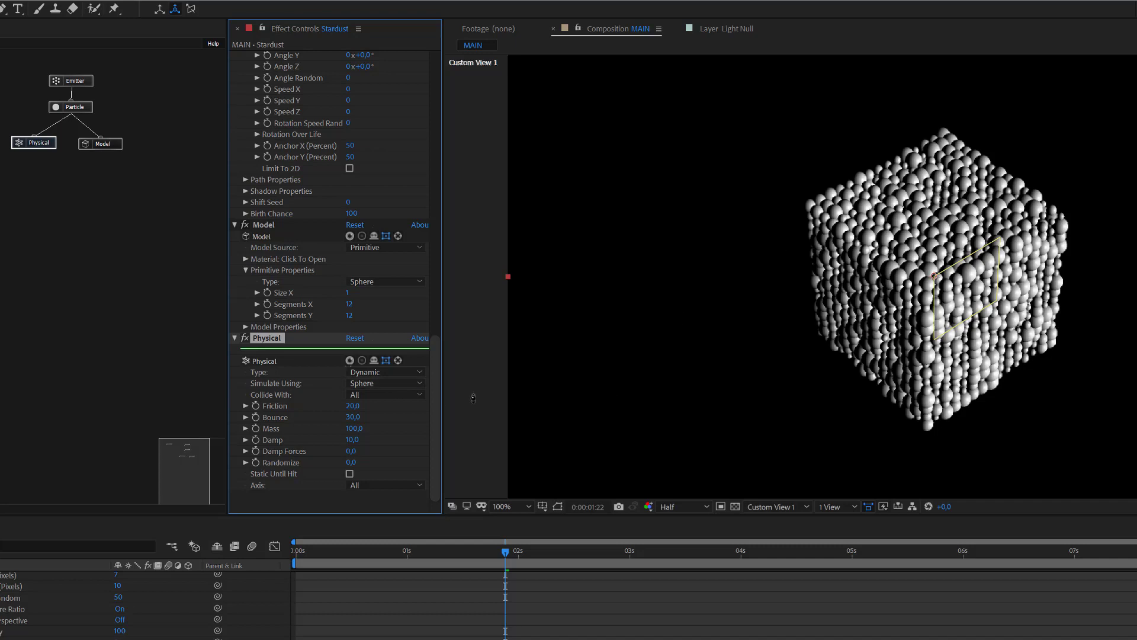
{"action": "left_click", "coordinate": [356, 421]}
{"action": "type", "text": "50"}
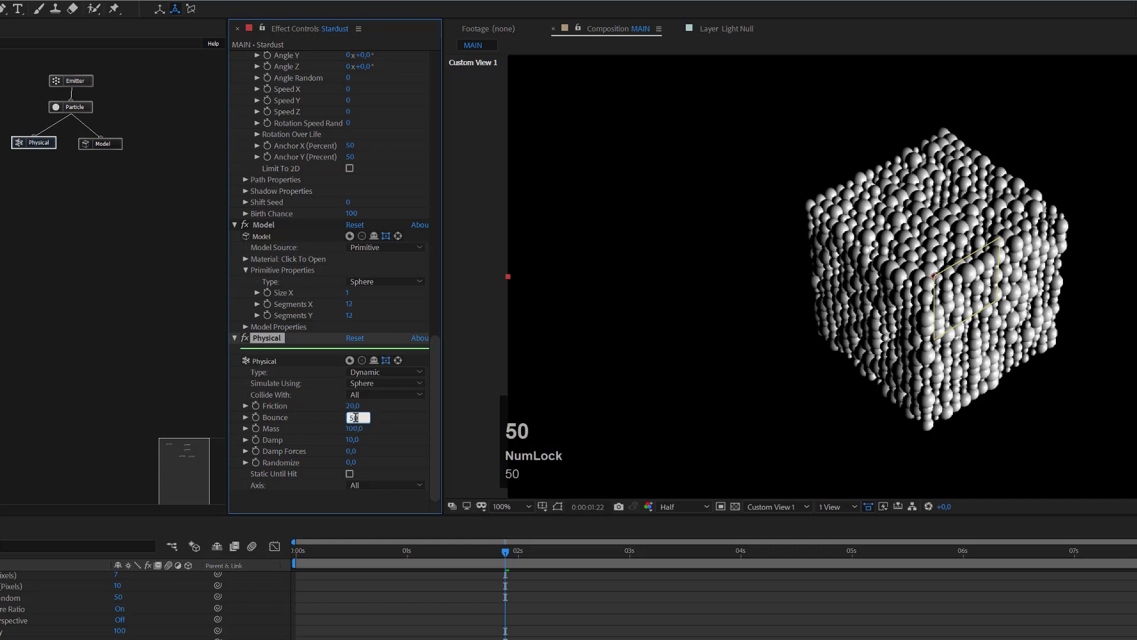
{"action": "left_click", "coordinate": [358, 430]}
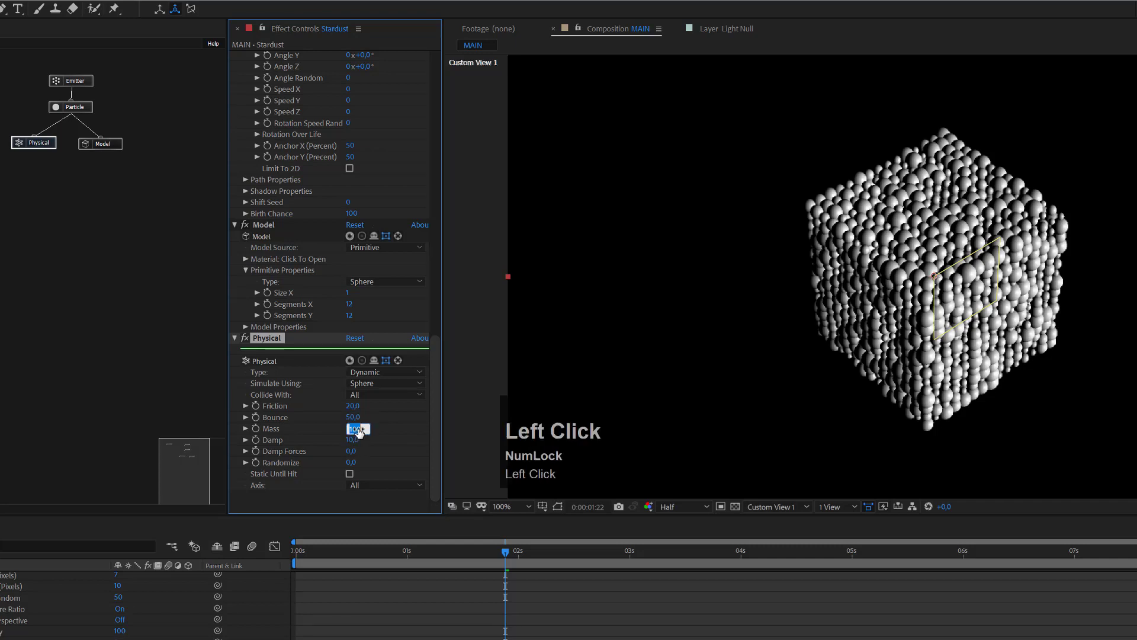
{"action": "type", "text": "75"}
{"action": "key", "text": "Return"}
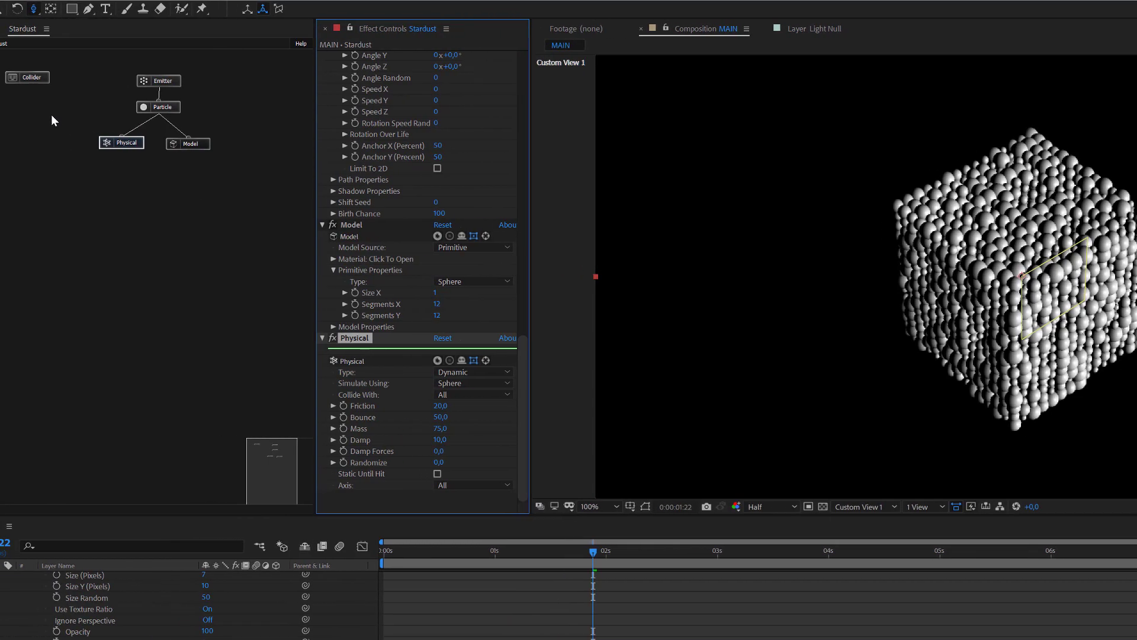
Step: Set the Collider Material's transparent opacity to 33 and orbit to view the translucent box
{"action": "left_click", "coordinate": [60, 79]}
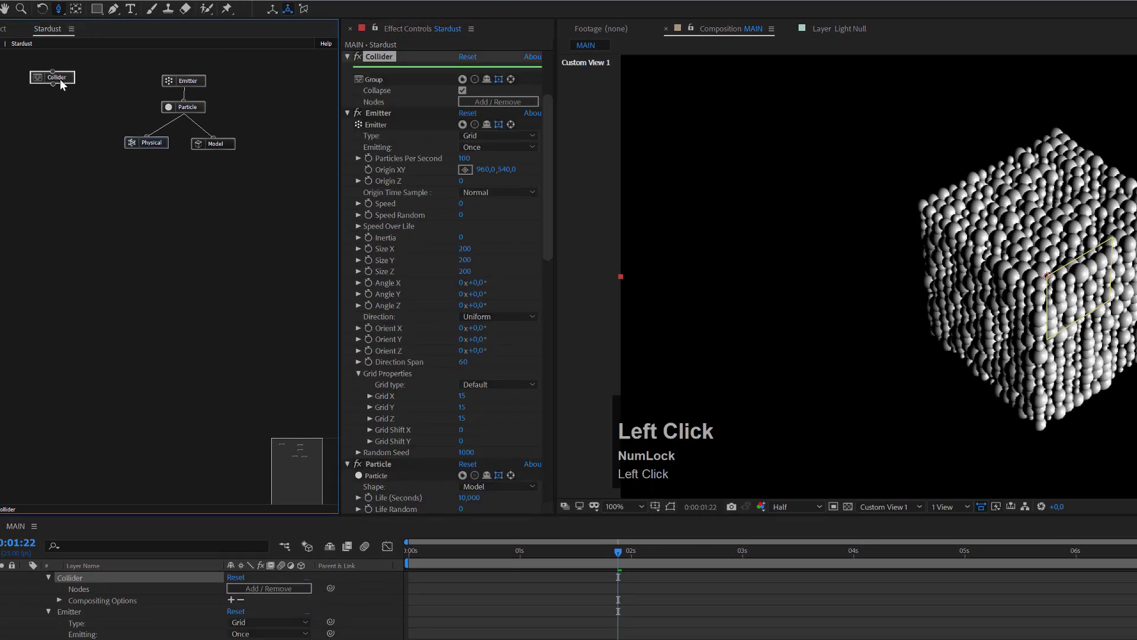
{"action": "left_click_drag", "start_coordinate": [132, 73], "coordinate": [114, 201]}
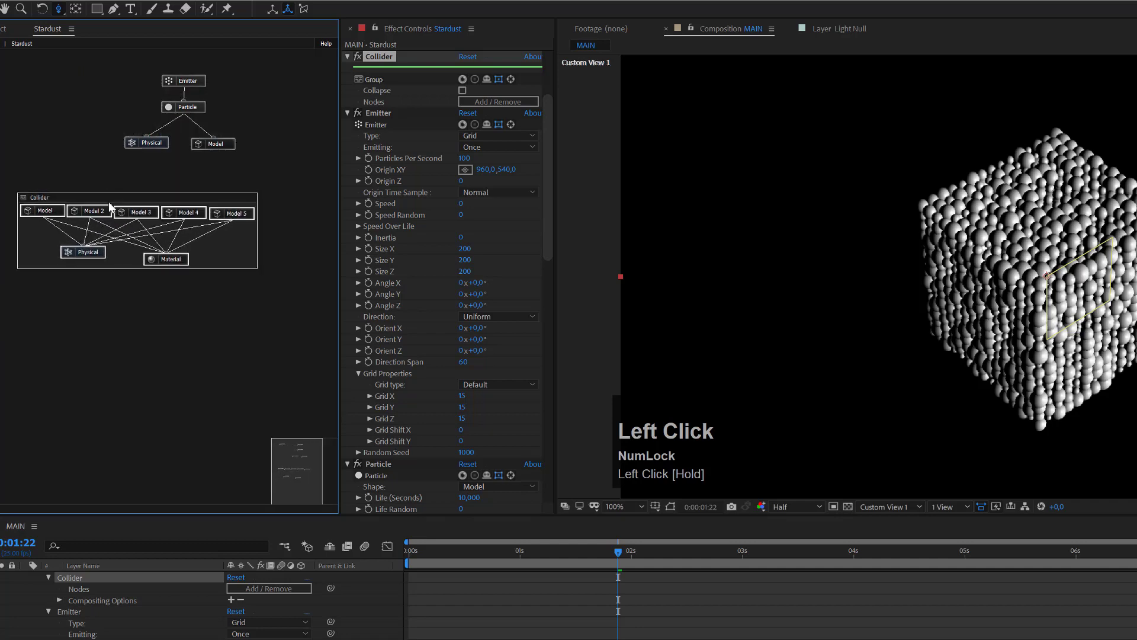
{"action": "left_click", "coordinate": [167, 261]}
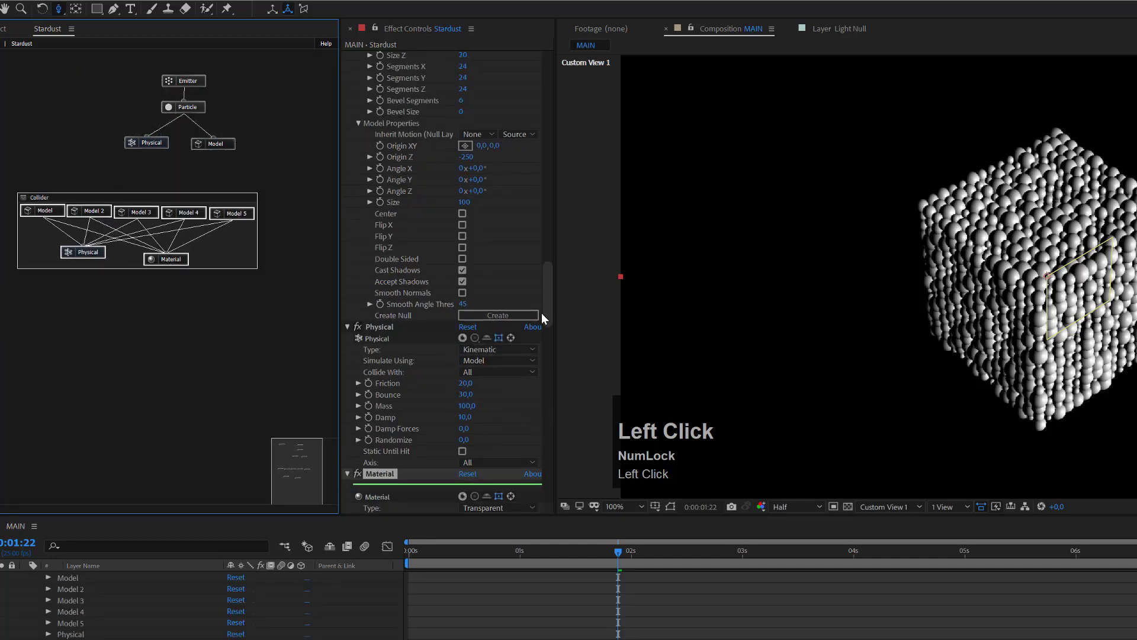
{"action": "left_click_drag", "start_coordinate": [549, 315], "coordinate": [563, 346]}
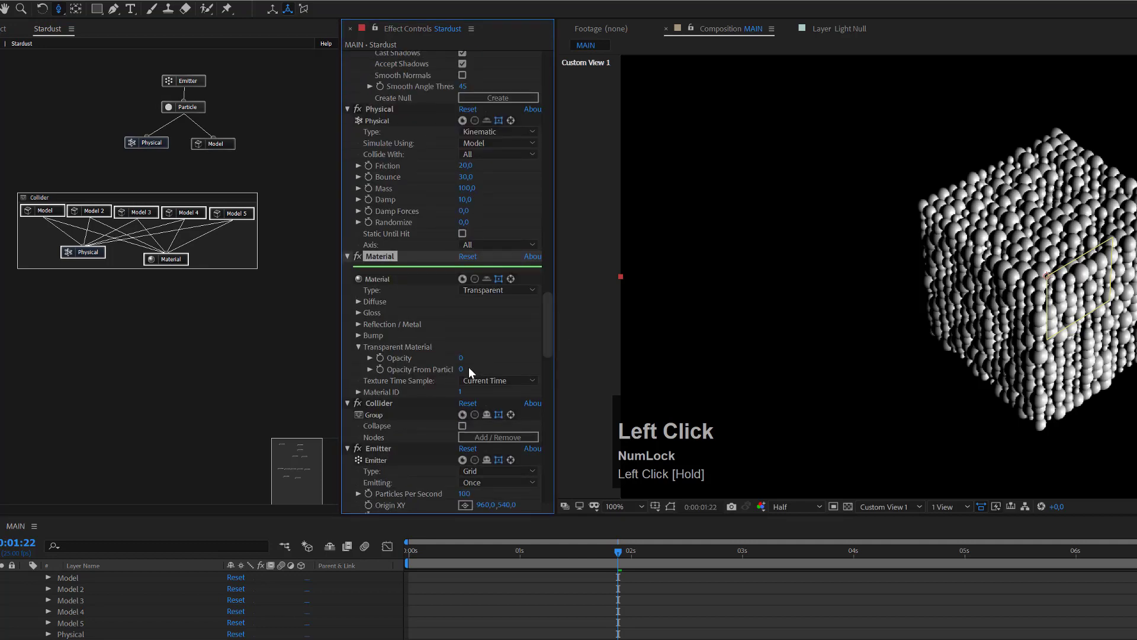
{"action": "left_click_drag", "start_coordinate": [462, 359], "coordinate": [485, 358]}
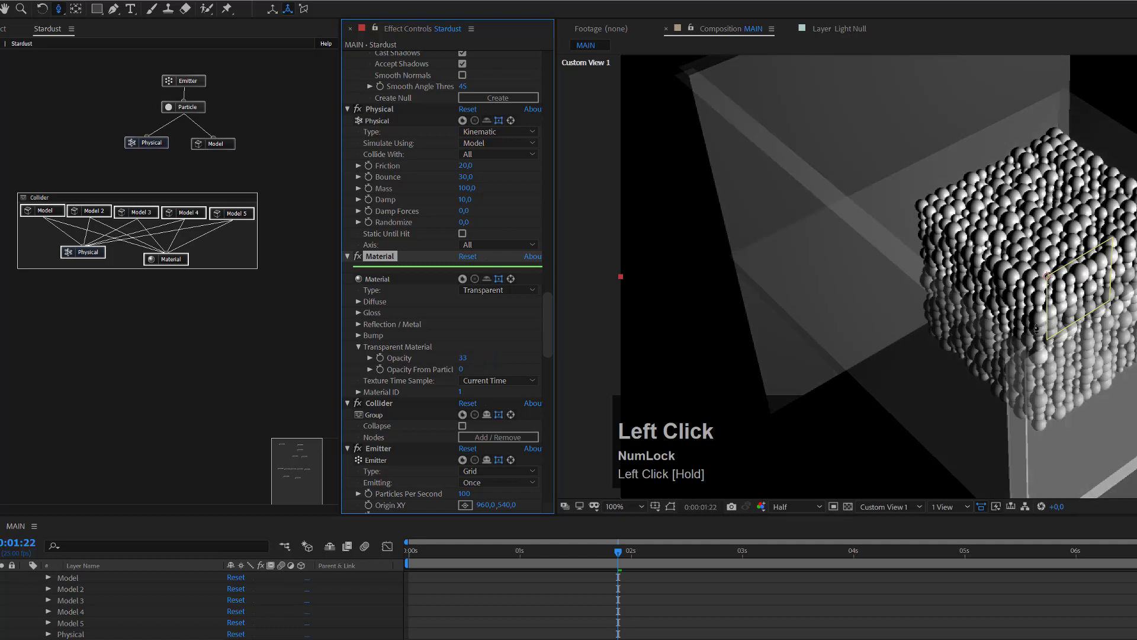
{"action": "key", "text": "c"}
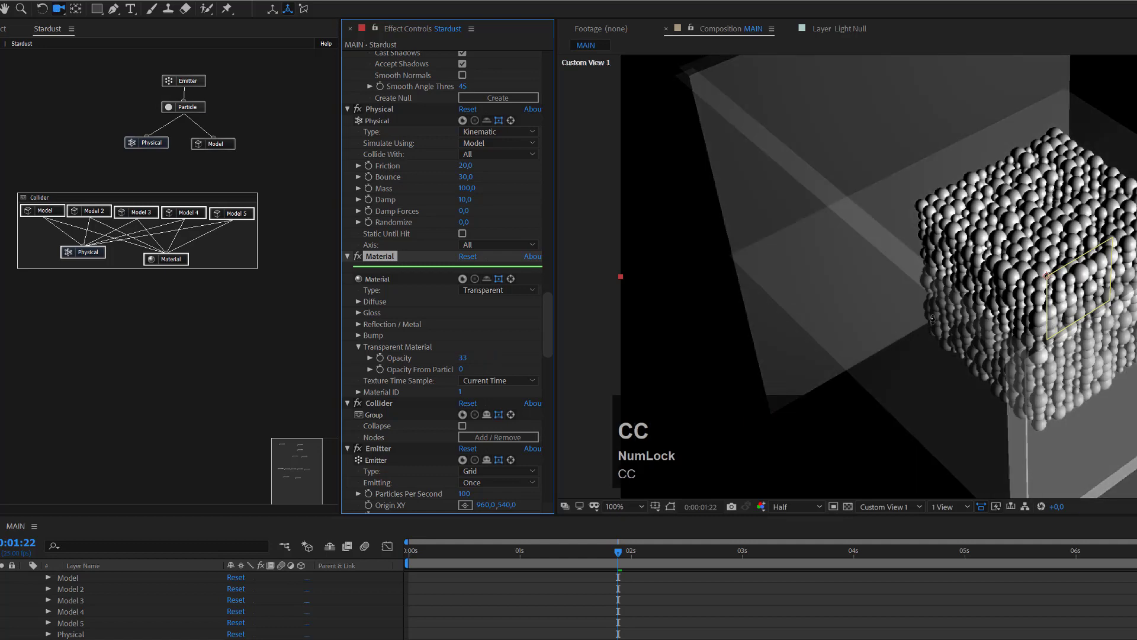
{"action": "left_click_drag", "start_coordinate": [931, 318], "coordinate": [959, 260]}
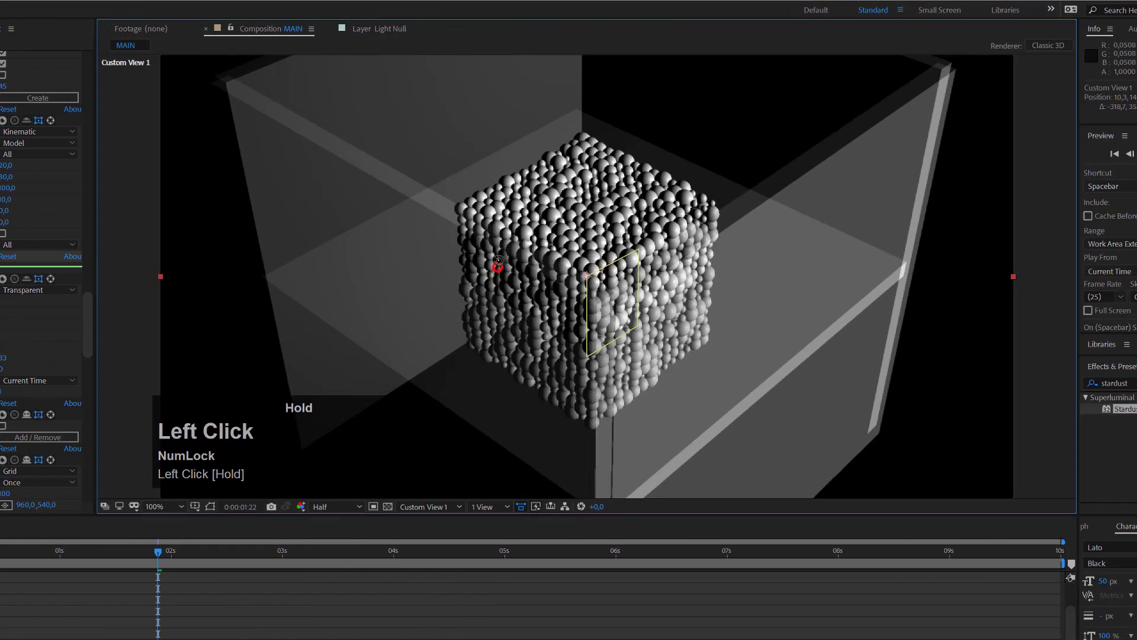
{"action": "left_click_drag", "start_coordinate": [499, 260], "coordinate": [533, 278]}
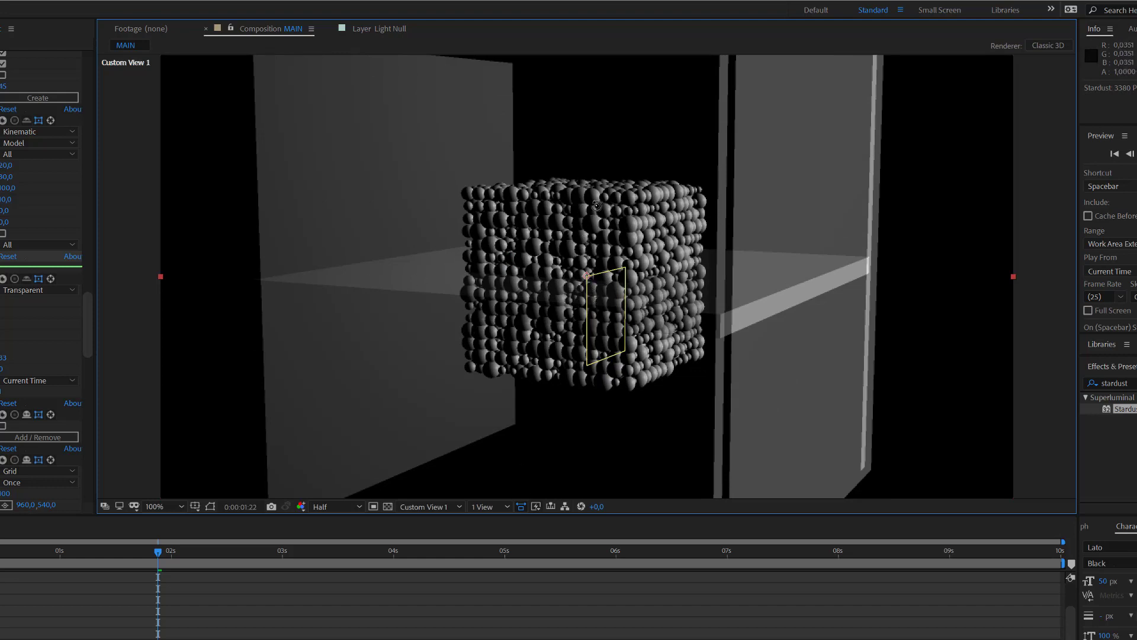
{"action": "left_click_drag", "start_coordinate": [597, 206], "coordinate": [590, 255]}
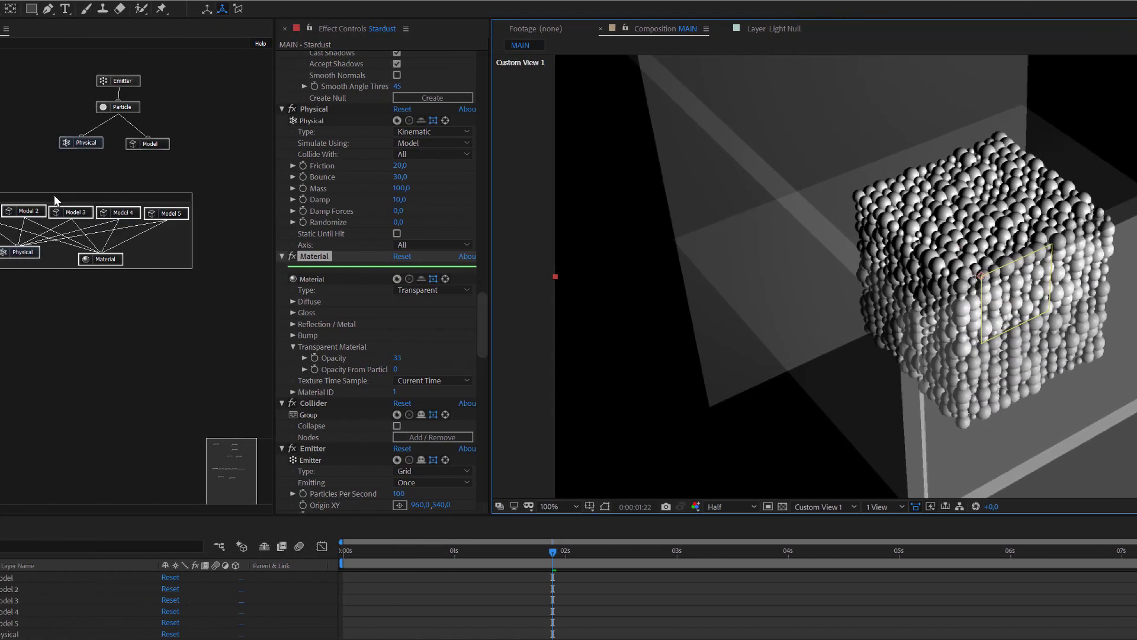
Step: Drop the Collider Material opacity to 0 and collapse the Collider group
{"action": "left_click", "coordinate": [55, 197]}
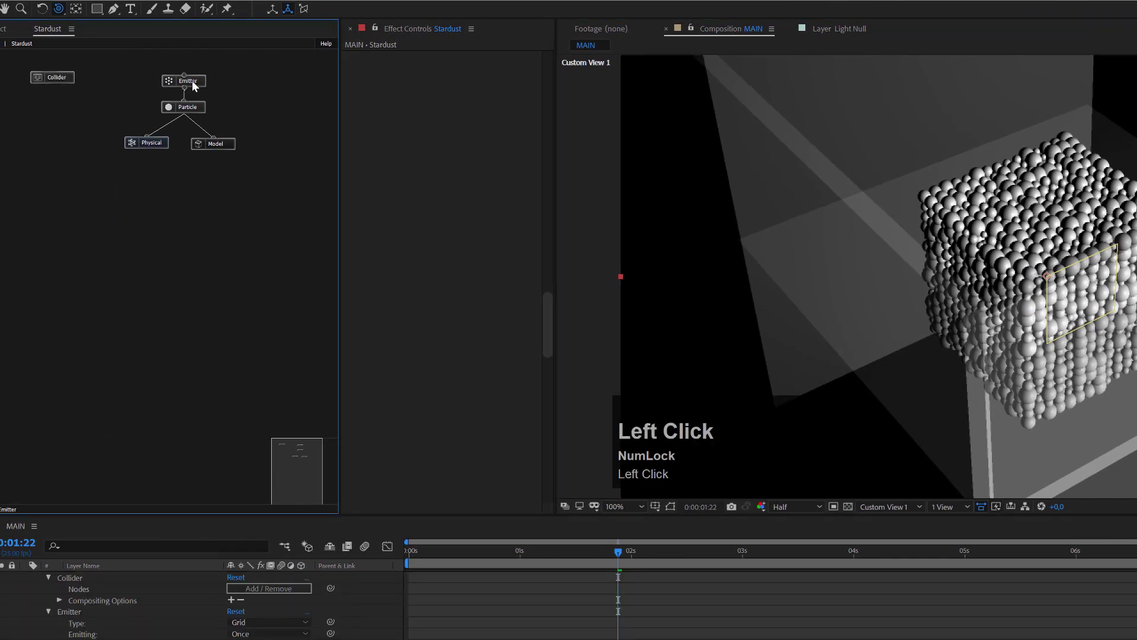
{"action": "left_click", "coordinate": [53, 77]}
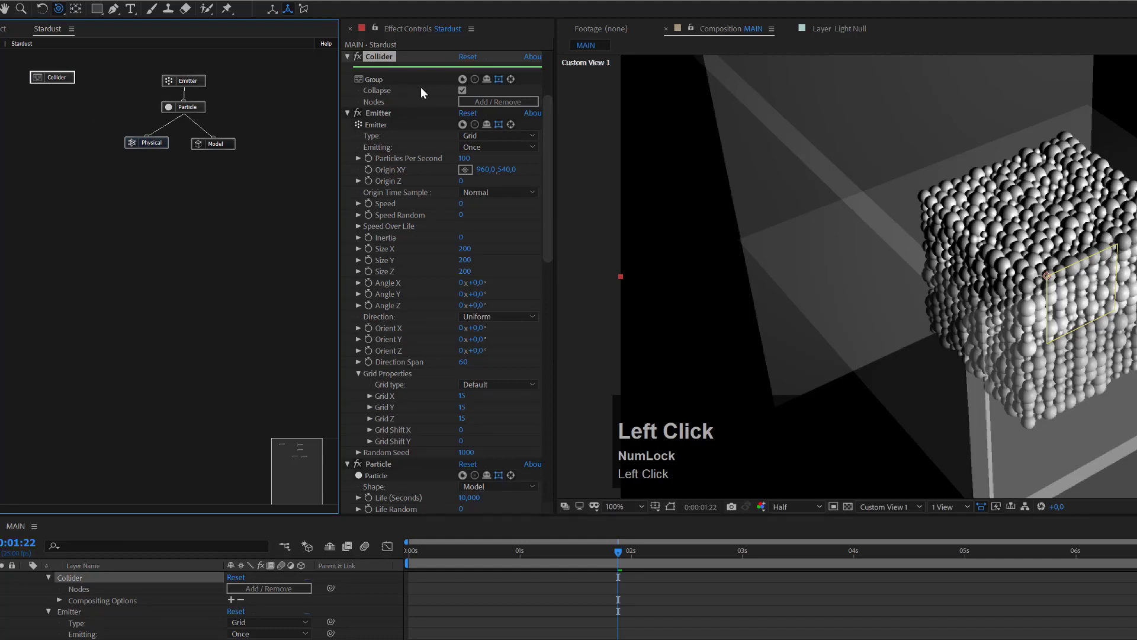
{"action": "left_click", "coordinate": [463, 91]}
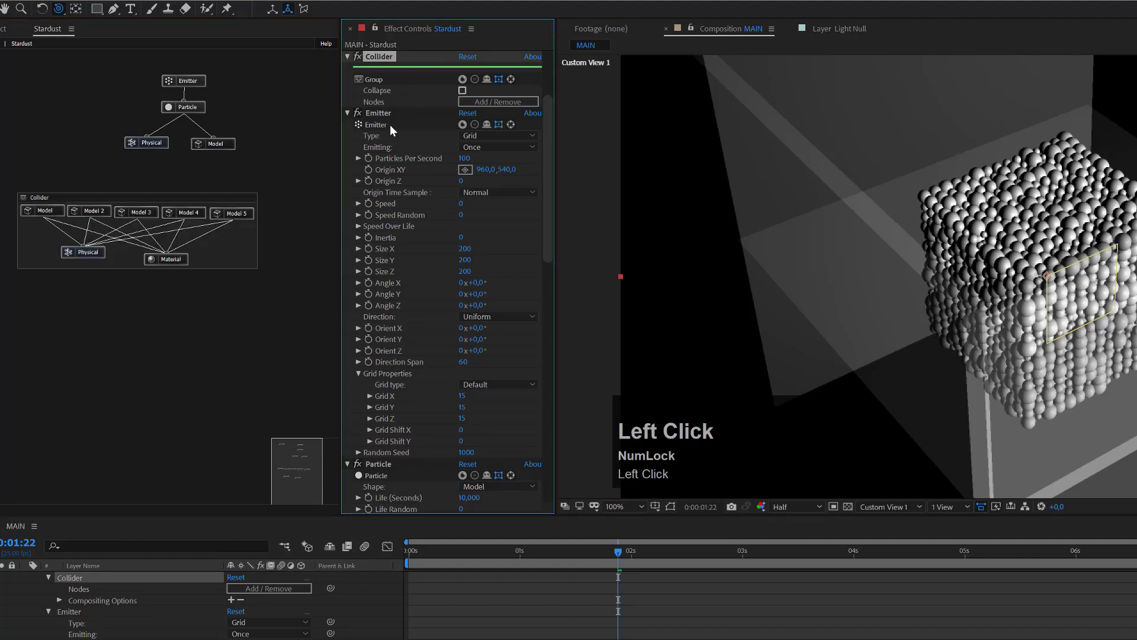
{"action": "left_click", "coordinate": [180, 258]}
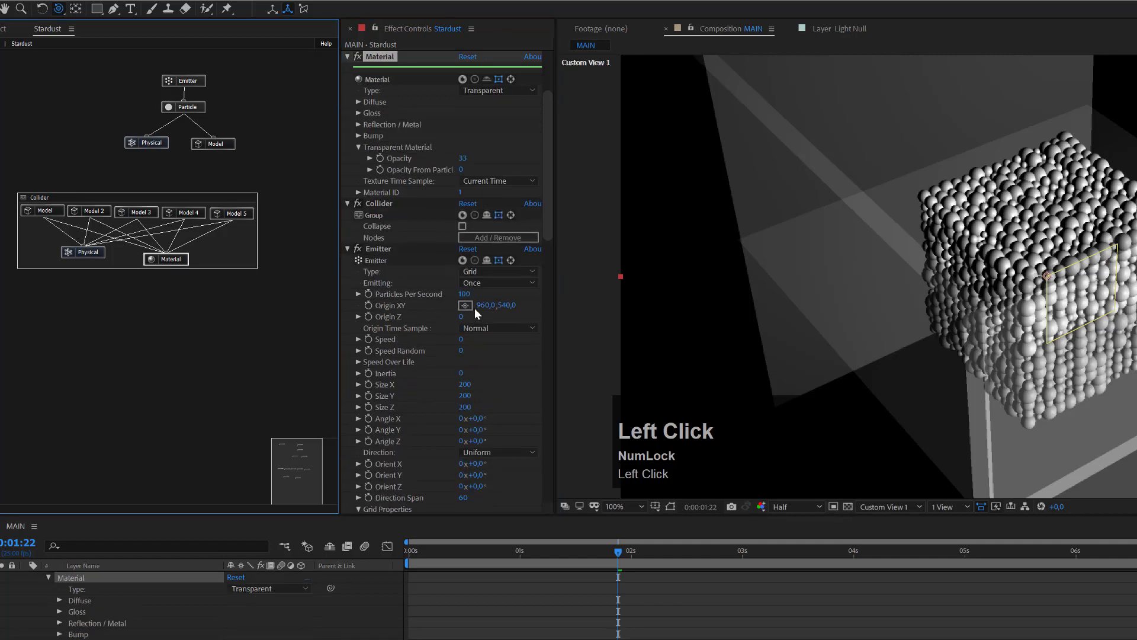
{"action": "left_click_drag", "start_coordinate": [461, 163], "coordinate": [105, 262]}
{"action": "double_click", "coordinate": [44, 200]}
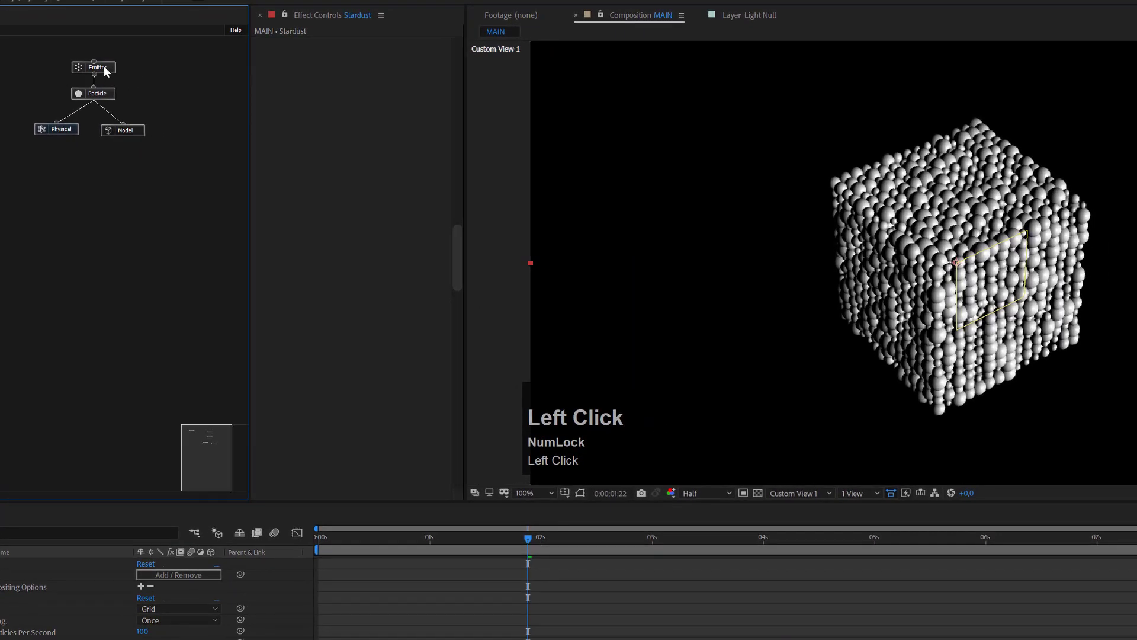
Step: Set the Emitter's Origin XY Y value to 300
{"action": "left_click", "coordinate": [104, 69]}
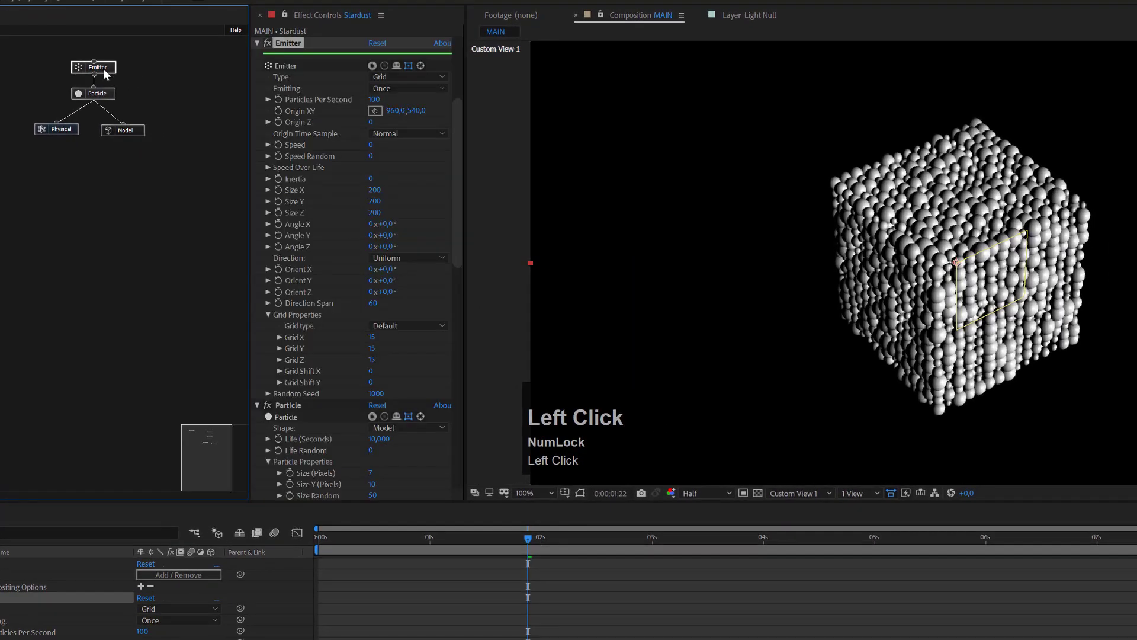
{"action": "left_click_drag", "start_coordinate": [418, 111], "coordinate": [303, 127]}
{"action": "left_click", "coordinate": [408, 109]}
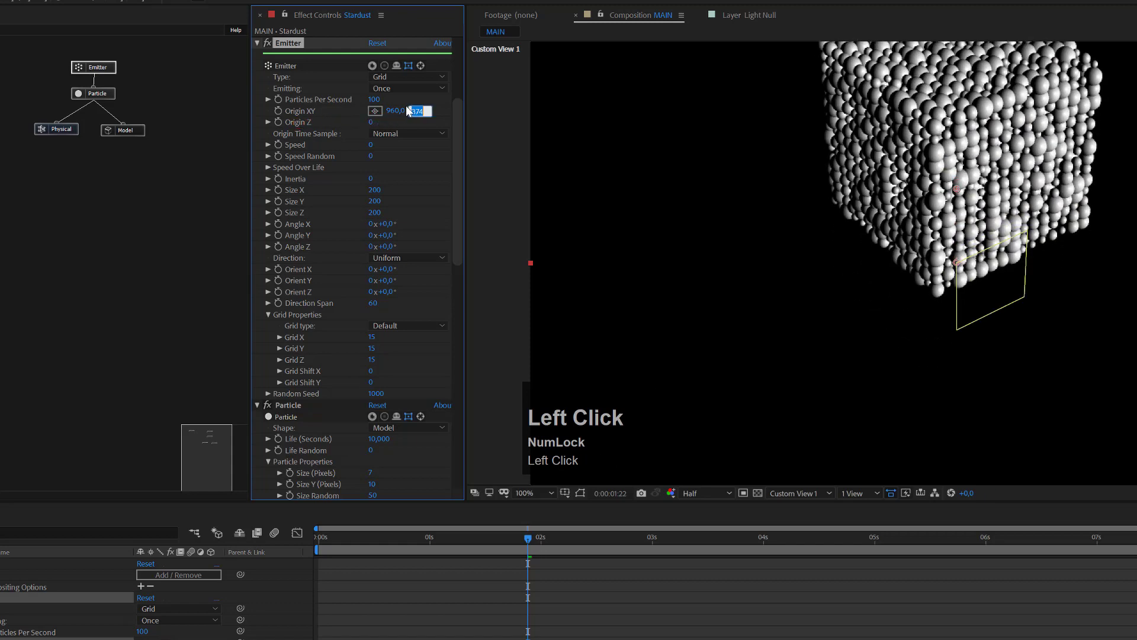
{"action": "type", "text": "300"}
{"action": "key", "text": "Return"}
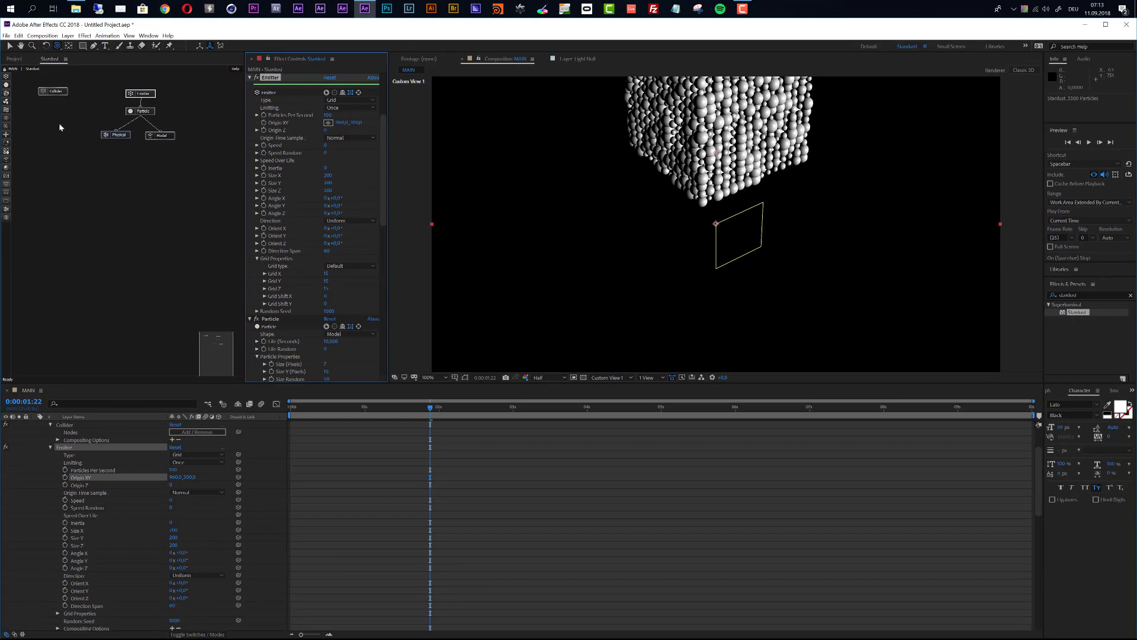
Step: Save As Stardust Physics Tutorial.aep, replacing the existing file
{"action": "left_click", "coordinate": [274, 117]}
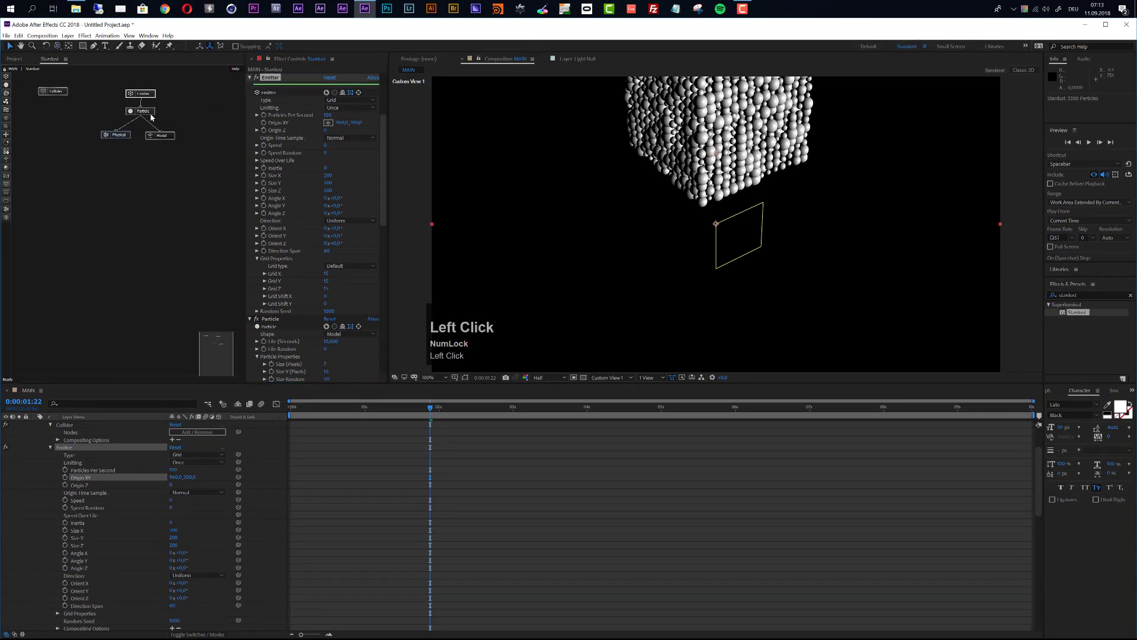
{"action": "left_click", "coordinate": [6, 35]}
{"action": "mouse_move", "coordinate": [57, 120]}
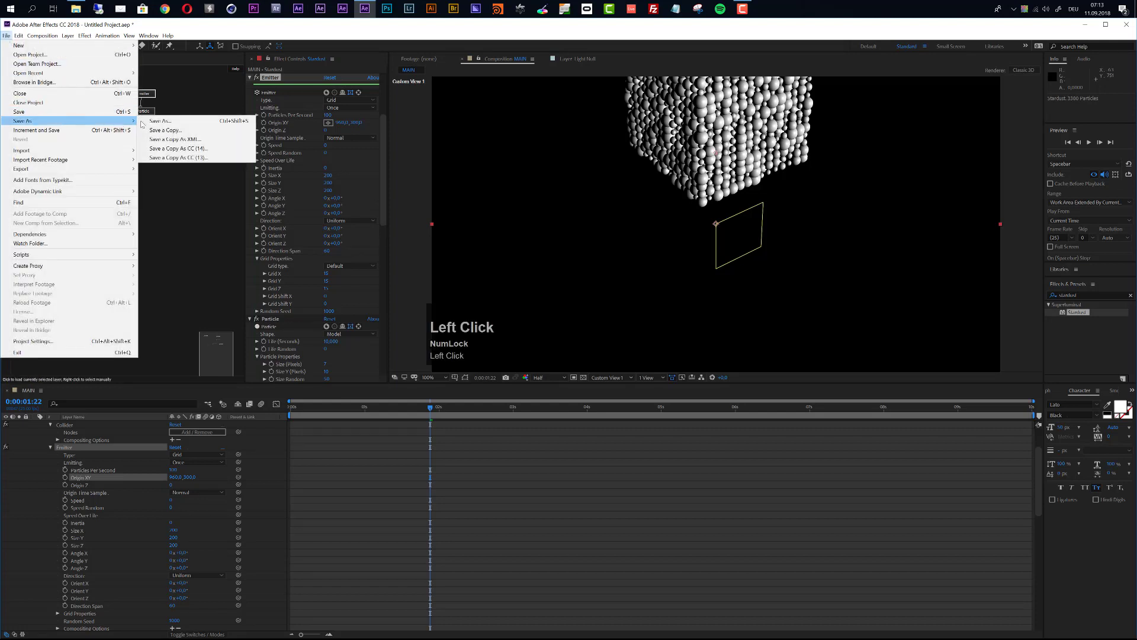
{"action": "left_click", "coordinate": [168, 124]}
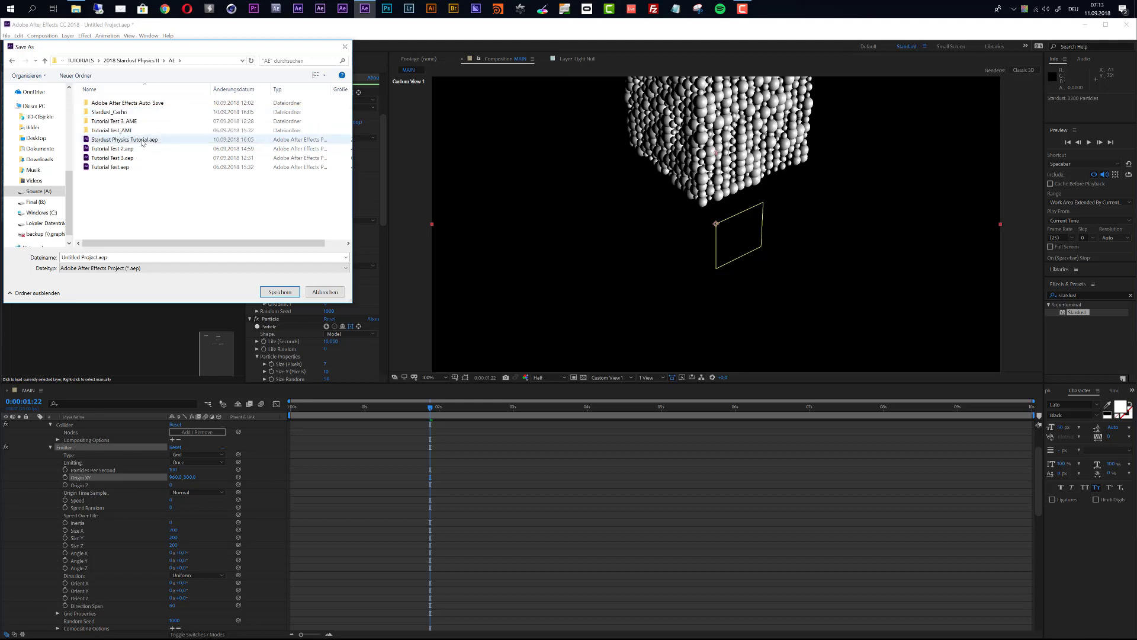
{"action": "left_click", "coordinate": [121, 140]}
{"action": "left_click", "coordinate": [299, 292]}
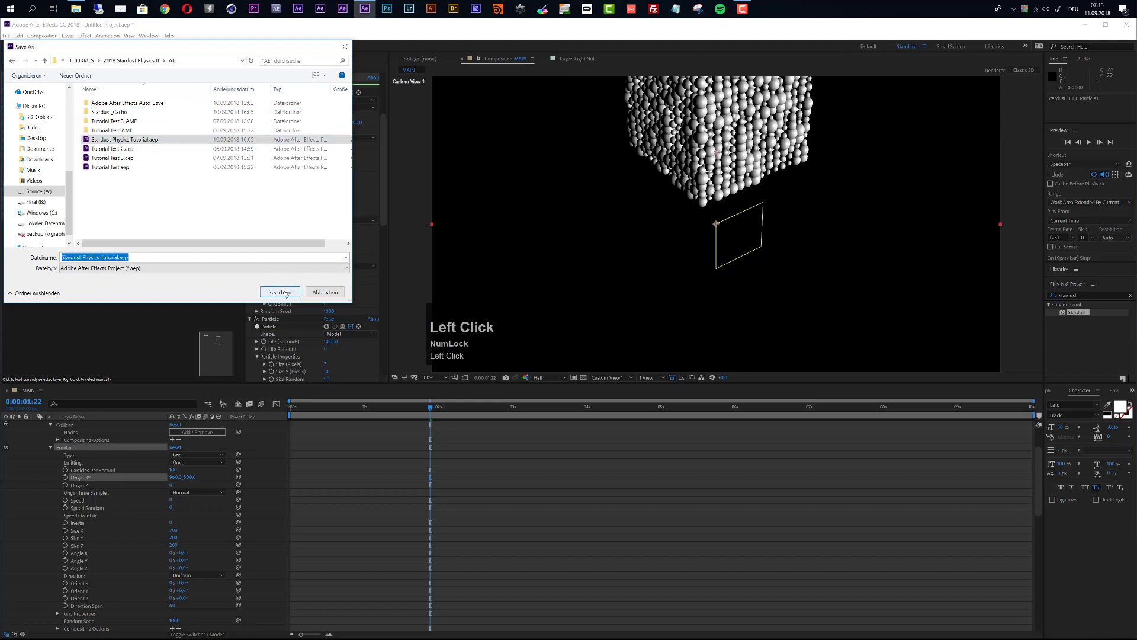
{"action": "left_click", "coordinate": [595, 339]}
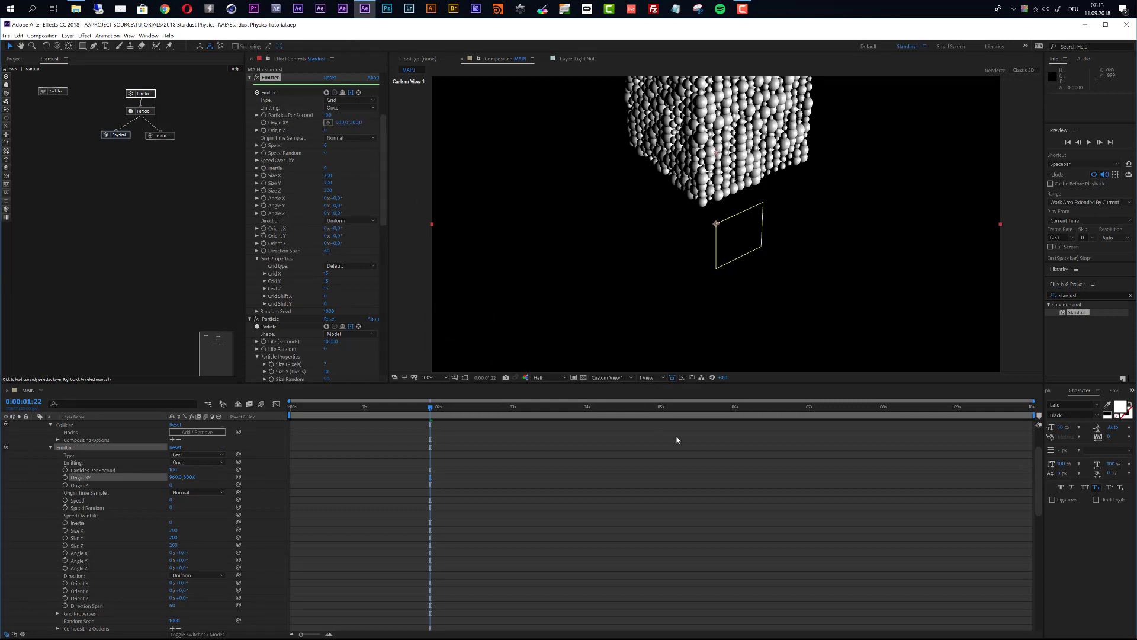
Step: End the work area at 5 seconds and expand Stardust's Physics settings
{"action": "left_click", "coordinate": [736, 408]}
{"action": "key", "text": "n"}
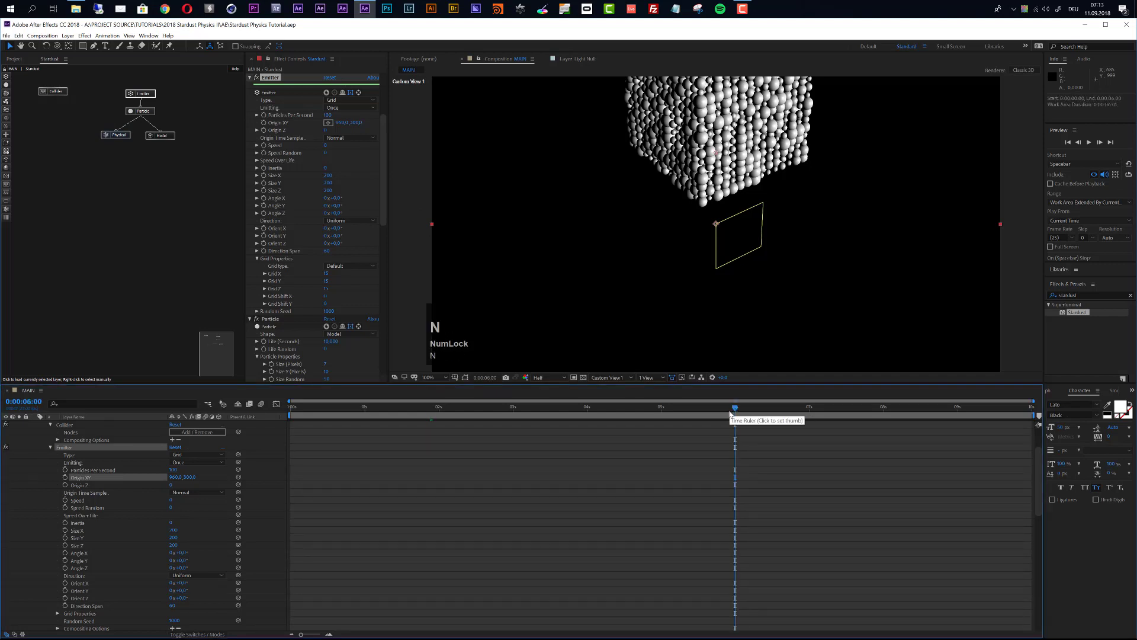
{"action": "left_click", "coordinate": [661, 408]}
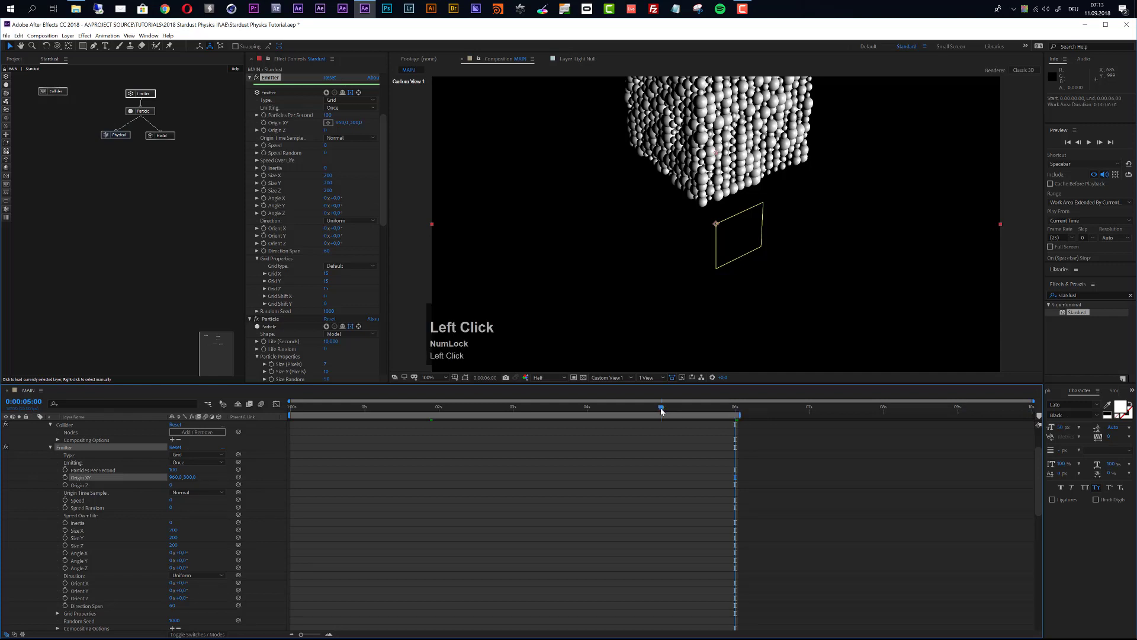
{"action": "key", "text": "n"}
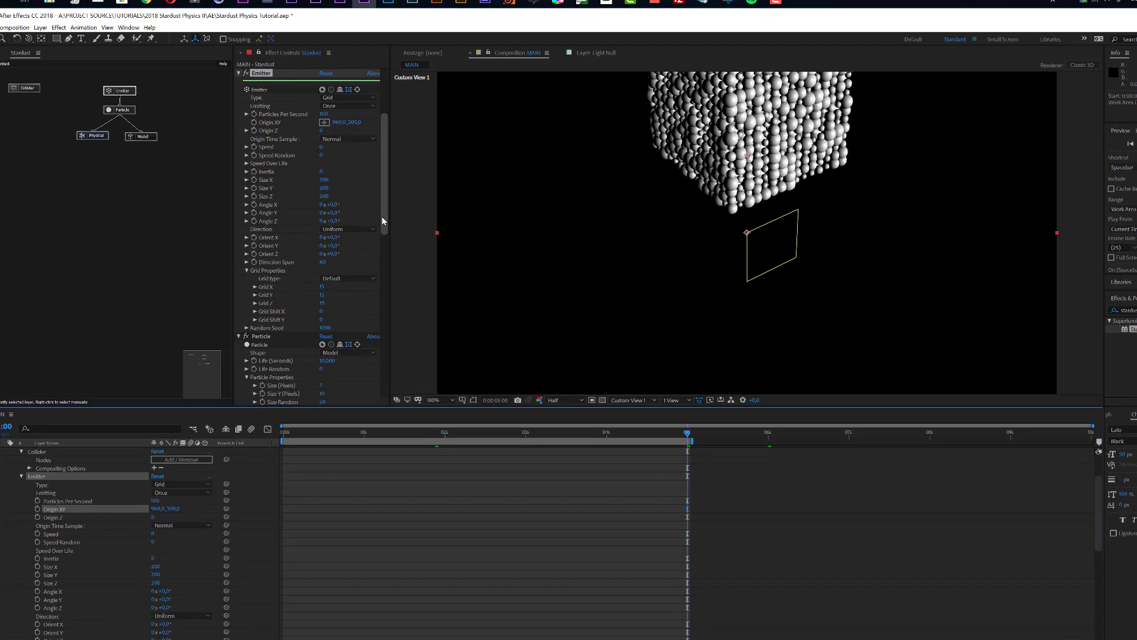
{"action": "left_click_drag", "start_coordinate": [383, 177], "coordinate": [358, 136]}
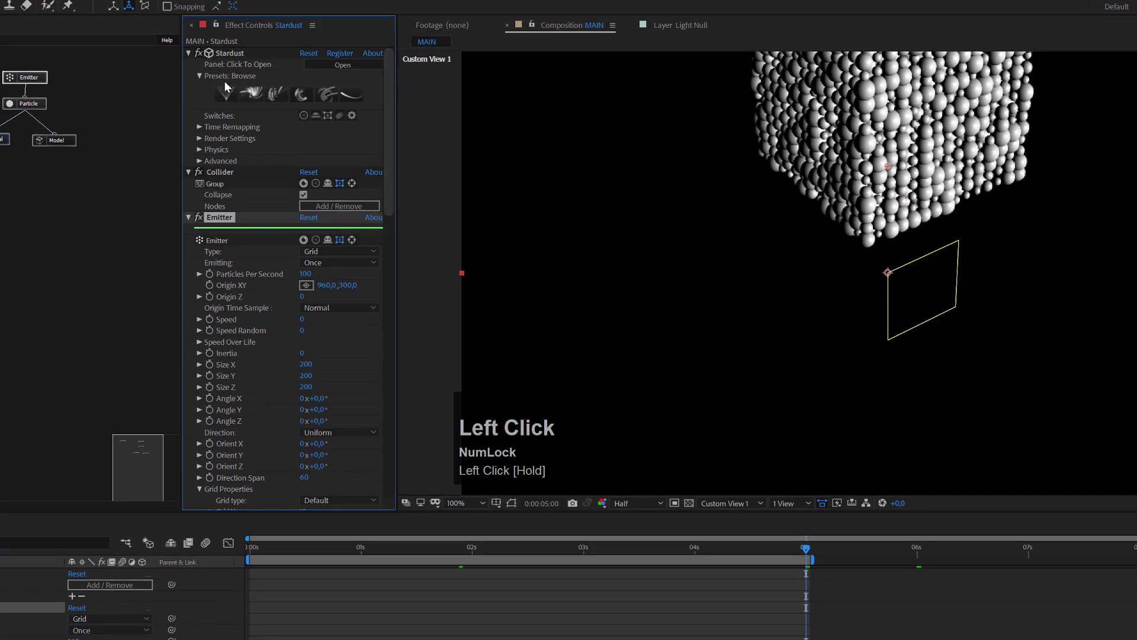
{"action": "left_click", "coordinate": [200, 150]}
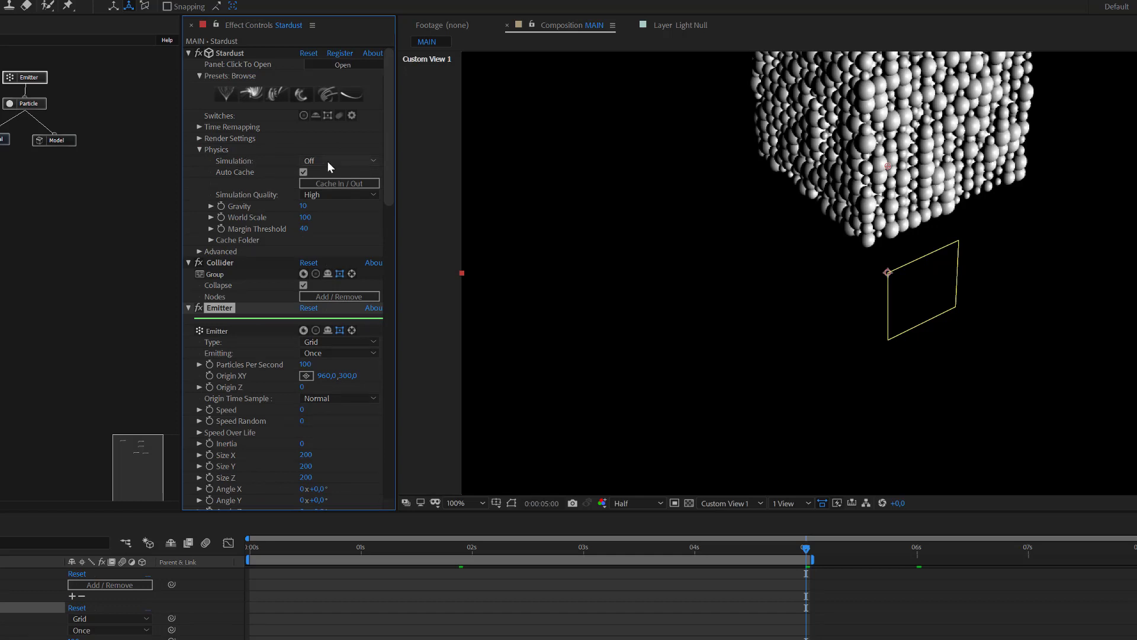
Step: Turn Physics Simulation On and cache it over the work area
{"action": "left_click", "coordinate": [267, 160]}
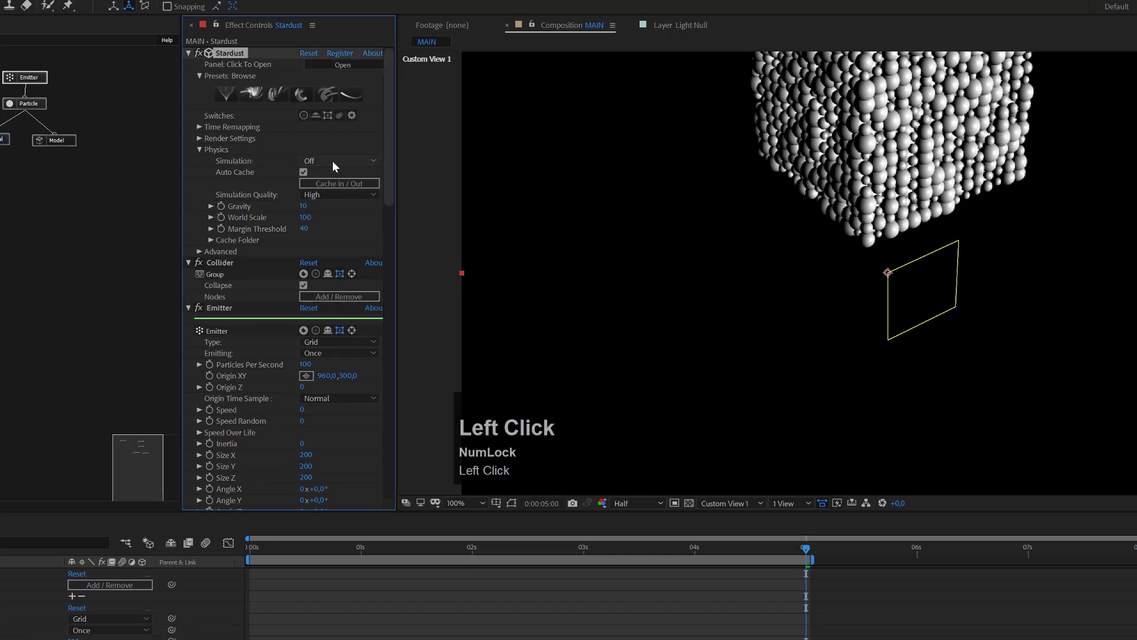
{"action": "left_click", "coordinate": [332, 161]}
{"action": "left_click", "coordinate": [331, 183]}
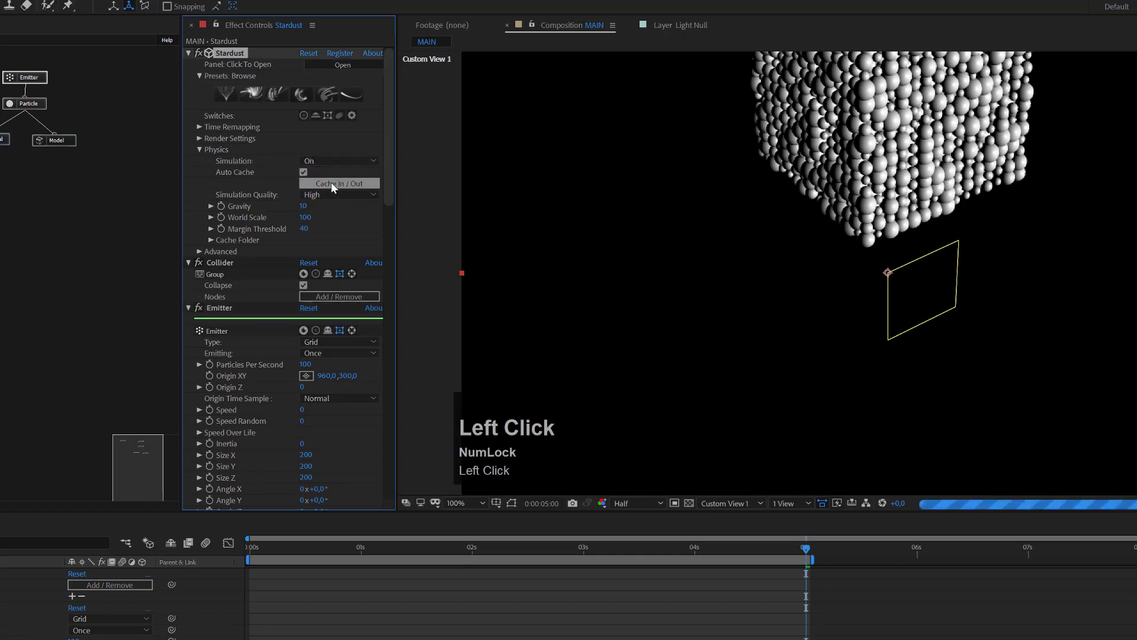
{"action": "left_click", "coordinate": [334, 184]}
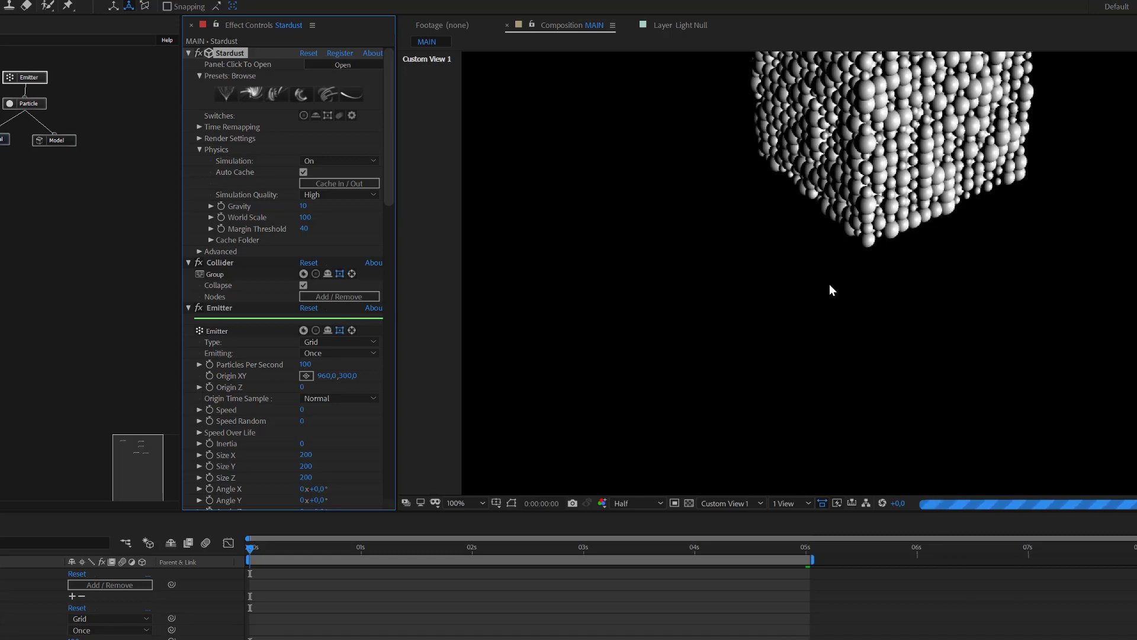
Step: Preview the falling spheres and go to 2 seconds where they have settled
{"action": "key", "text": "space"}
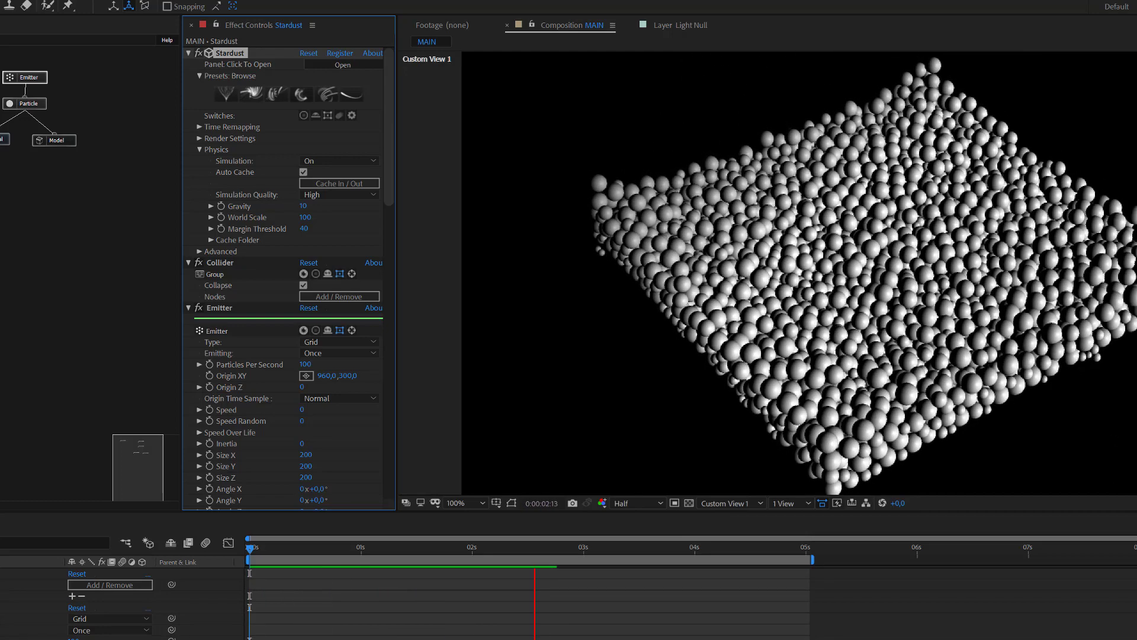
{"action": "key", "text": "space"}
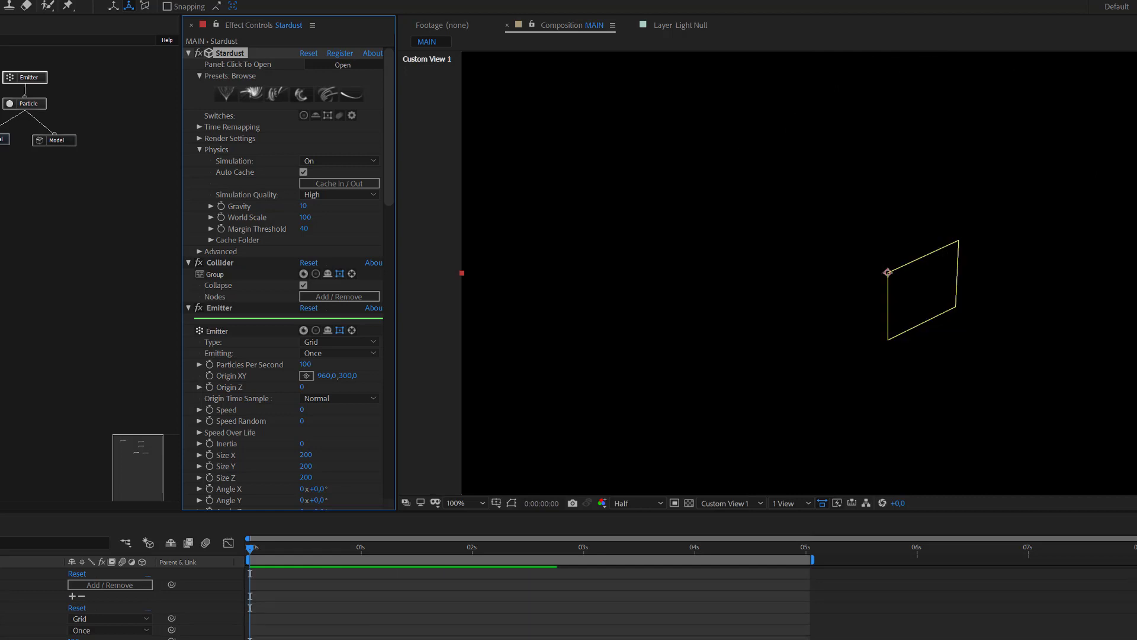
{"action": "left_click", "coordinate": [473, 552]}
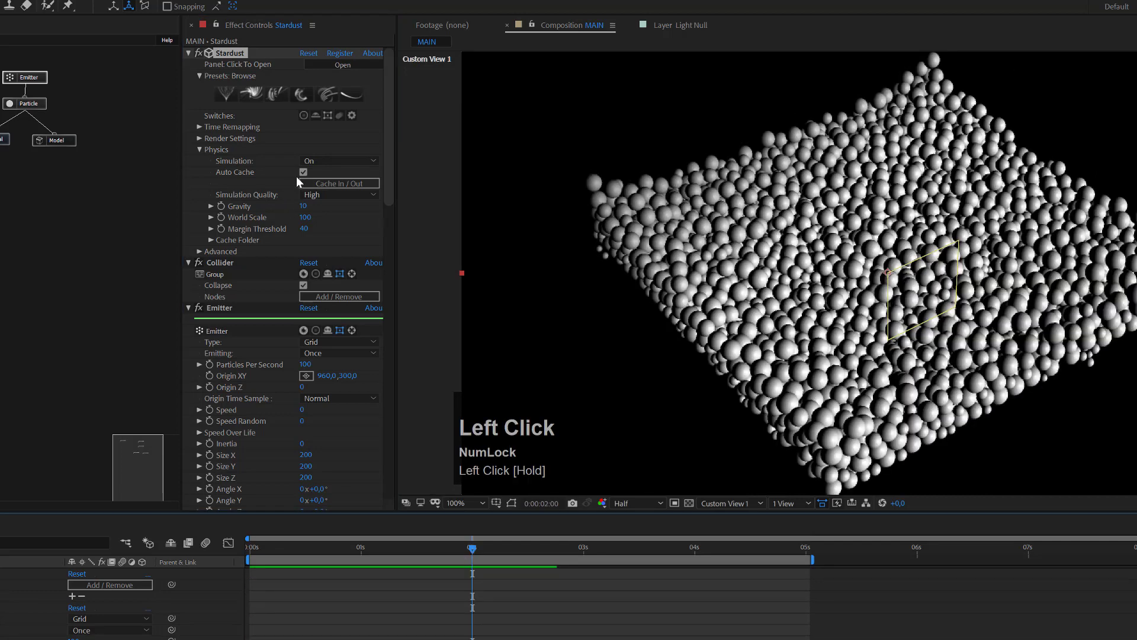
{"action": "left_click", "coordinate": [316, 162]}
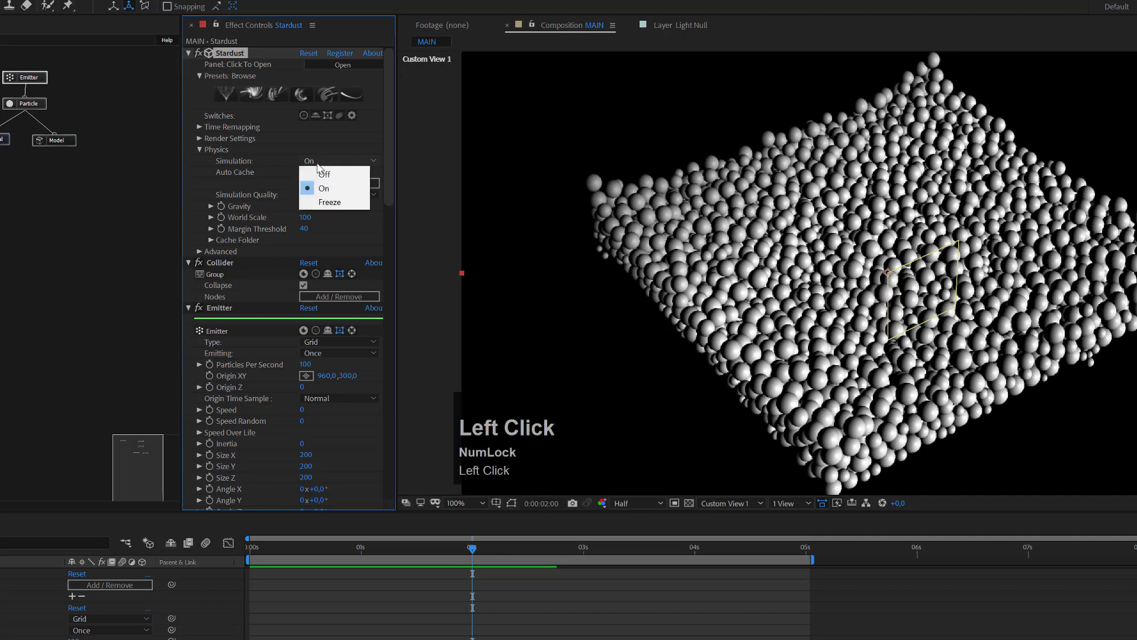
Step: Set Physics Simulation to Freeze and marquee-select the Stardust node tree
{"action": "left_click", "coordinate": [324, 178]}
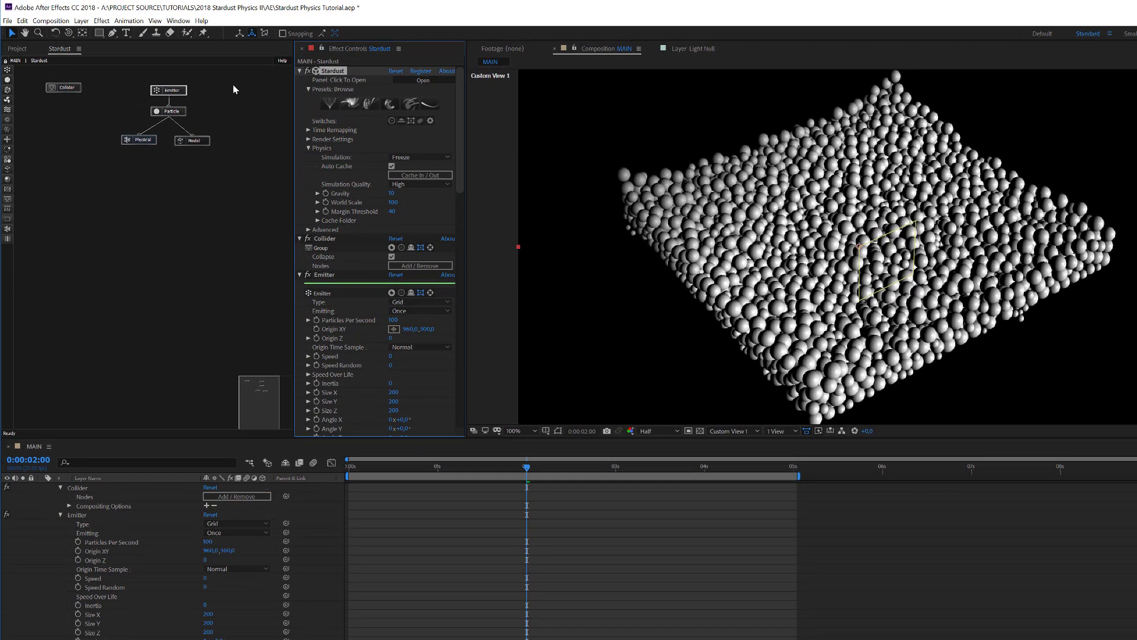
{"action": "left_click_drag", "start_coordinate": [222, 101], "coordinate": [112, 171]}
{"action": "left_click_drag", "start_coordinate": [231, 81], "coordinate": [82, 181]}
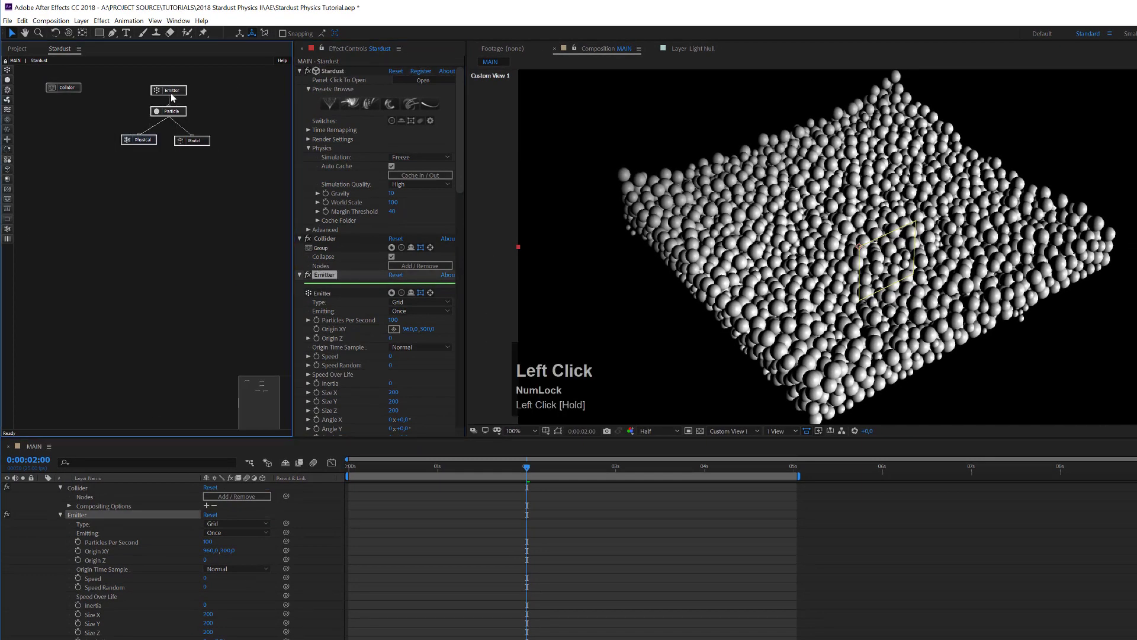
Step: Add the Extrude 02 preset from the Models > Extrude presets to the effect
{"action": "left_click_drag", "start_coordinate": [171, 92], "coordinate": [69, 115]}
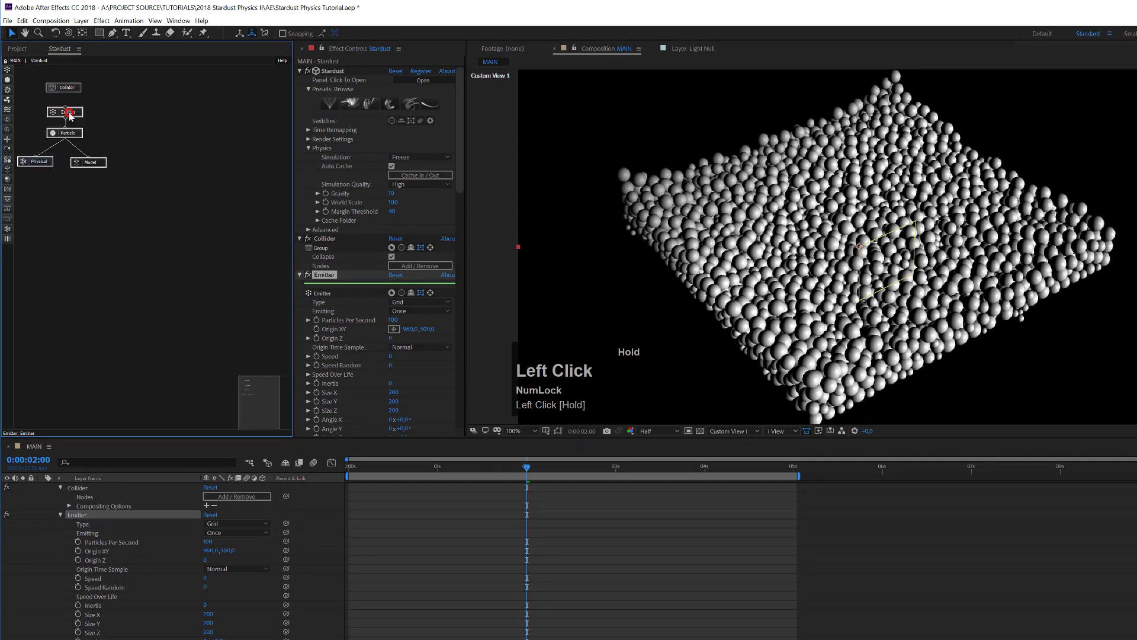
{"action": "left_click", "coordinate": [352, 105]}
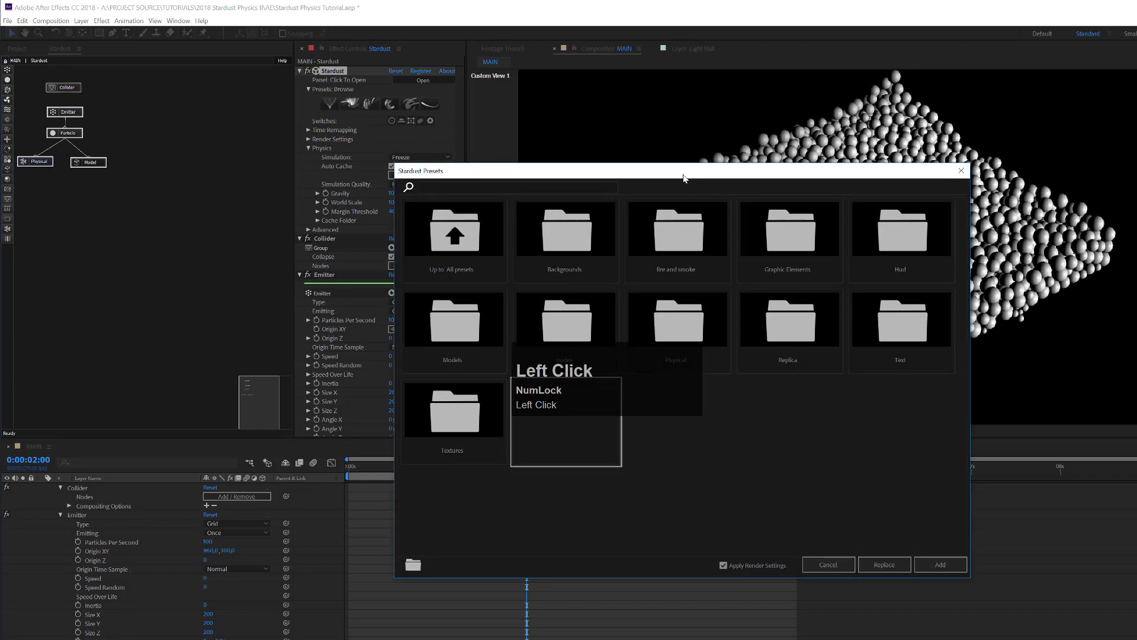
{"action": "left_click_drag", "start_coordinate": [684, 177], "coordinate": [977, 107]}
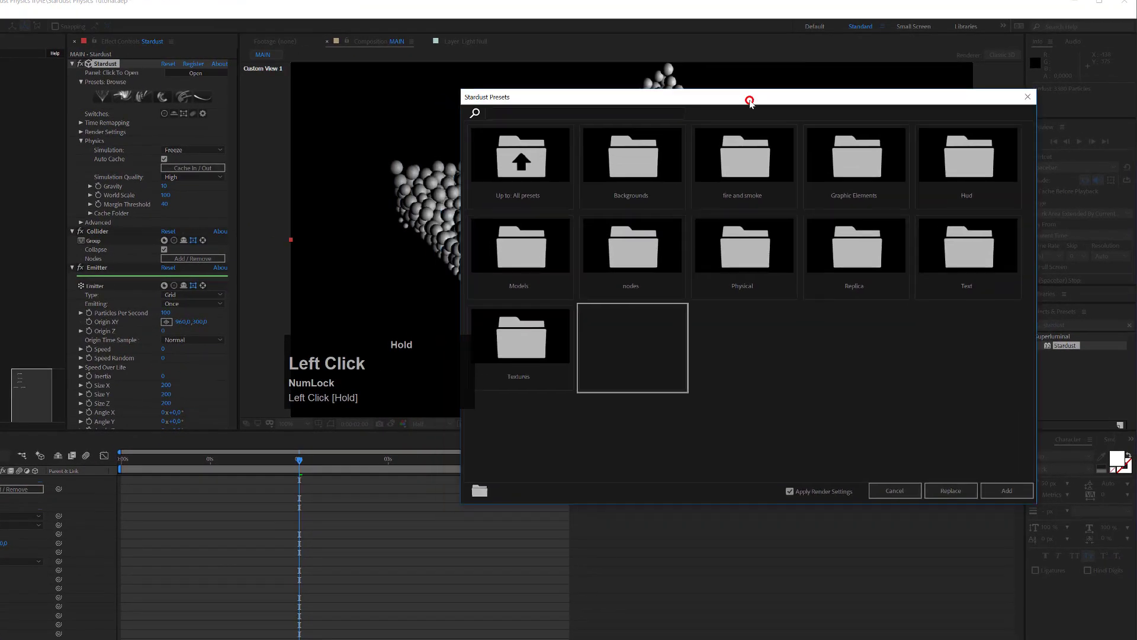
{"action": "left_click_drag", "start_coordinate": [749, 102], "coordinate": [749, 102]}
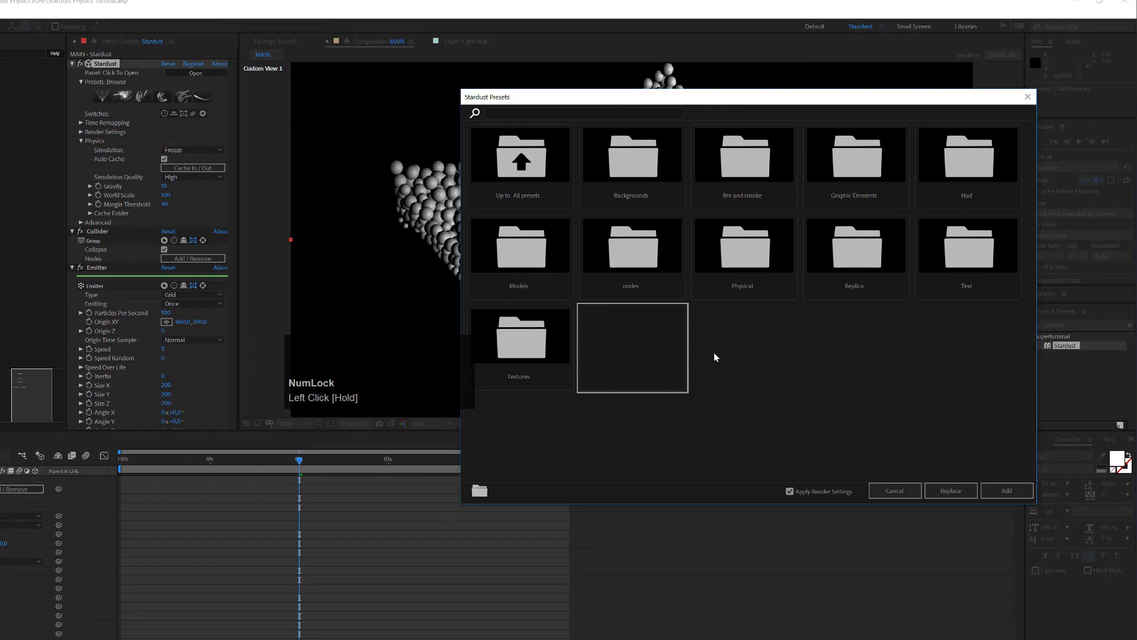
{"action": "left_click", "coordinate": [529, 261]}
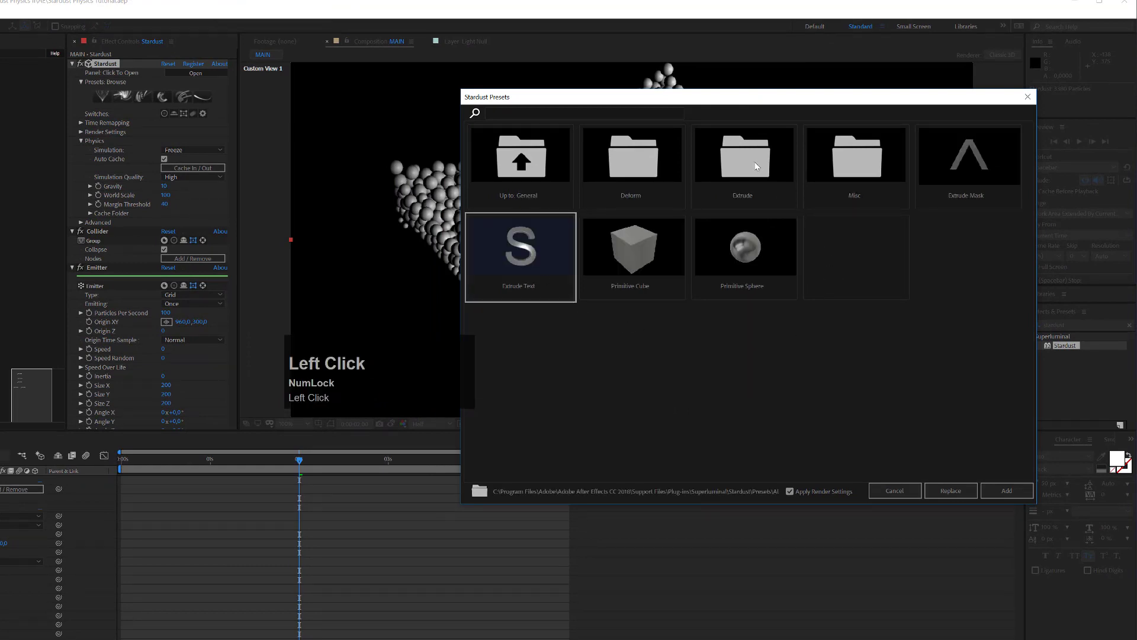
{"action": "left_click", "coordinate": [755, 164]}
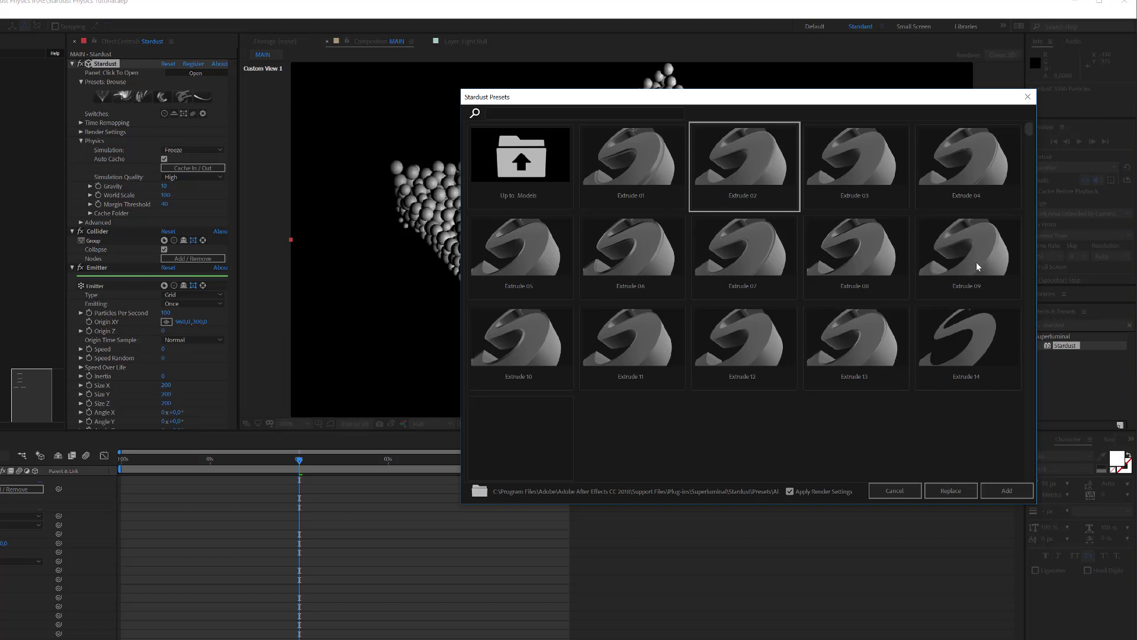
{"action": "left_click", "coordinate": [750, 162]}
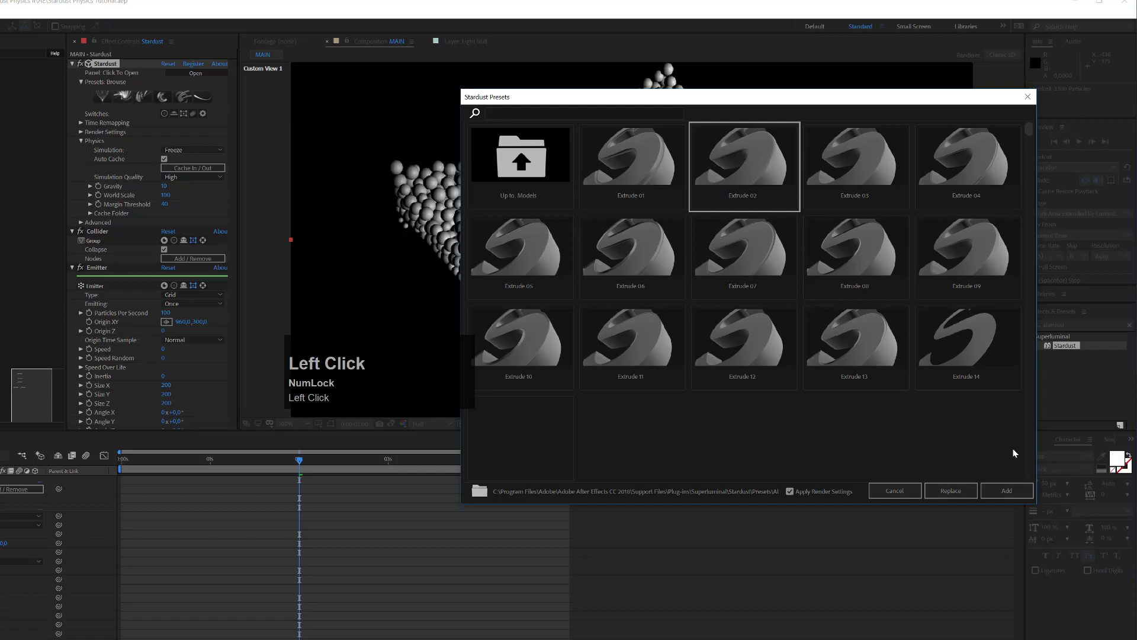
{"action": "left_click", "coordinate": [1009, 490]}
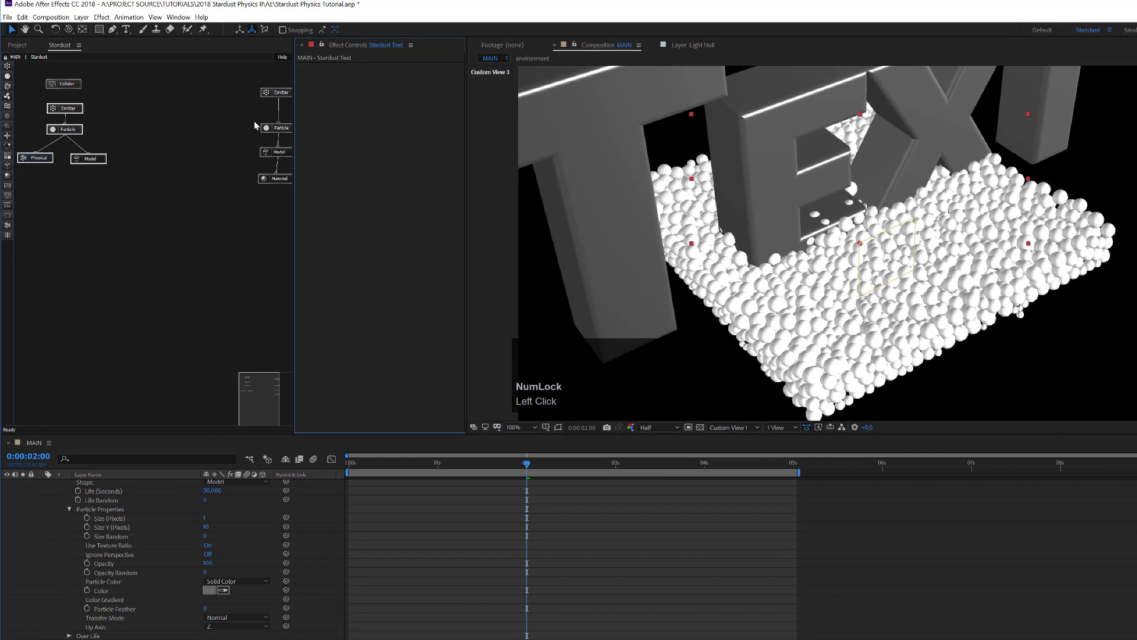
{"action": "left_click_drag", "start_coordinate": [243, 78], "coordinate": [274, 196]}
Step: Move the new preset nodes beside the original tree and collapse the timeline layers
{"action": "left_click_drag", "start_coordinate": [283, 95], "coordinate": [151, 92]}
{"action": "left_click", "coordinate": [48, 623]}
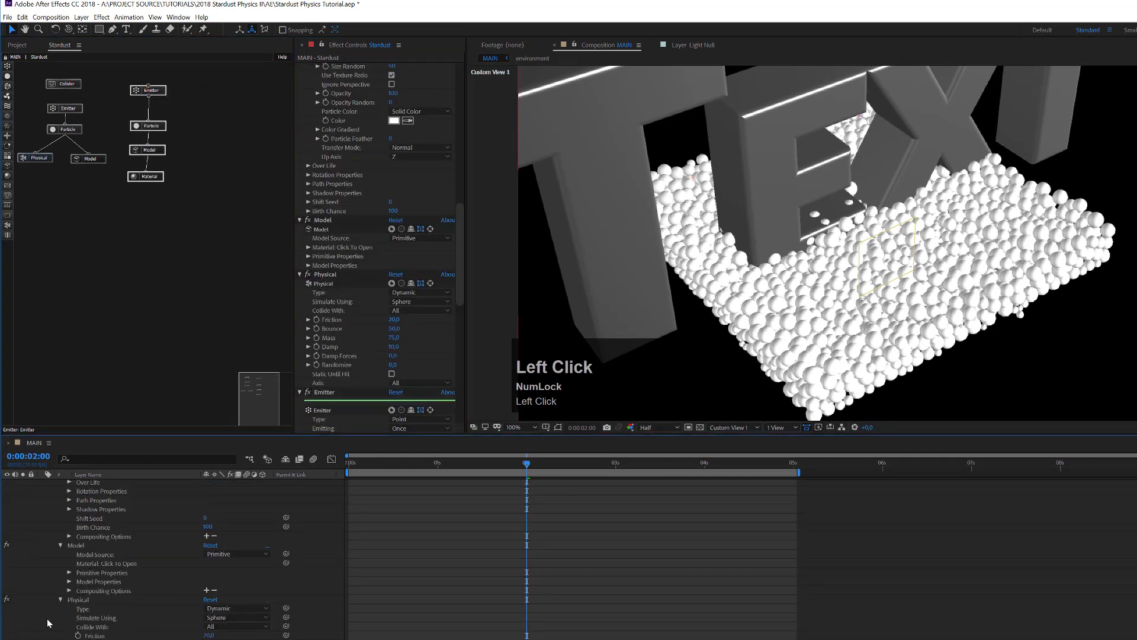
{"action": "key", "text": "u"}
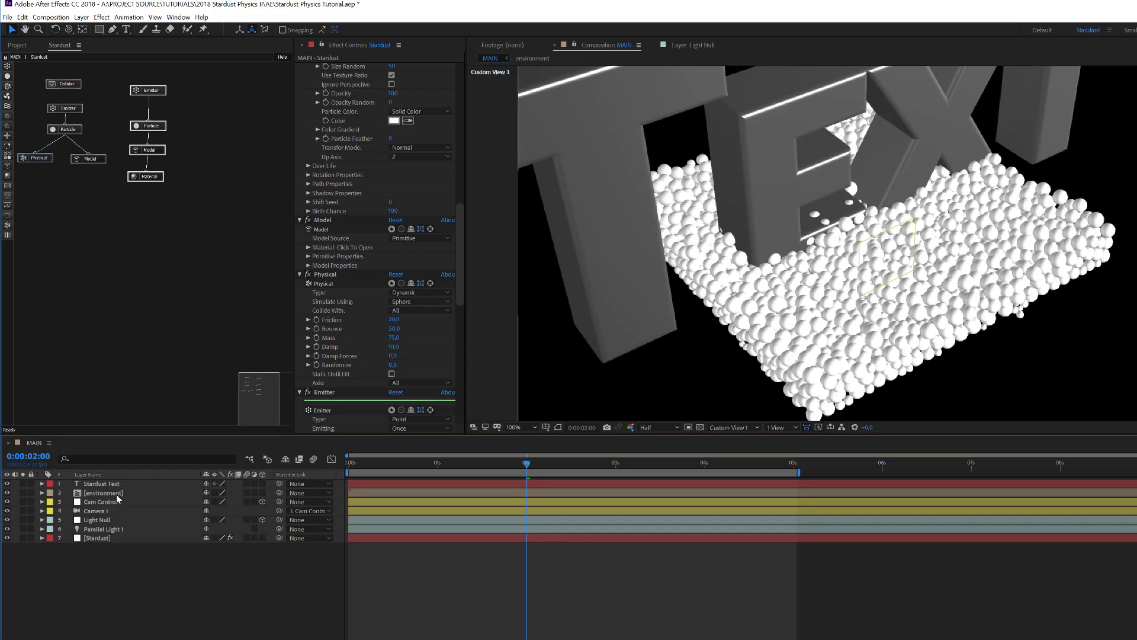
Step: Inspect the environment lighting options under Render Settings
{"action": "left_click_drag", "start_coordinate": [458, 213], "coordinate": [468, 70]}
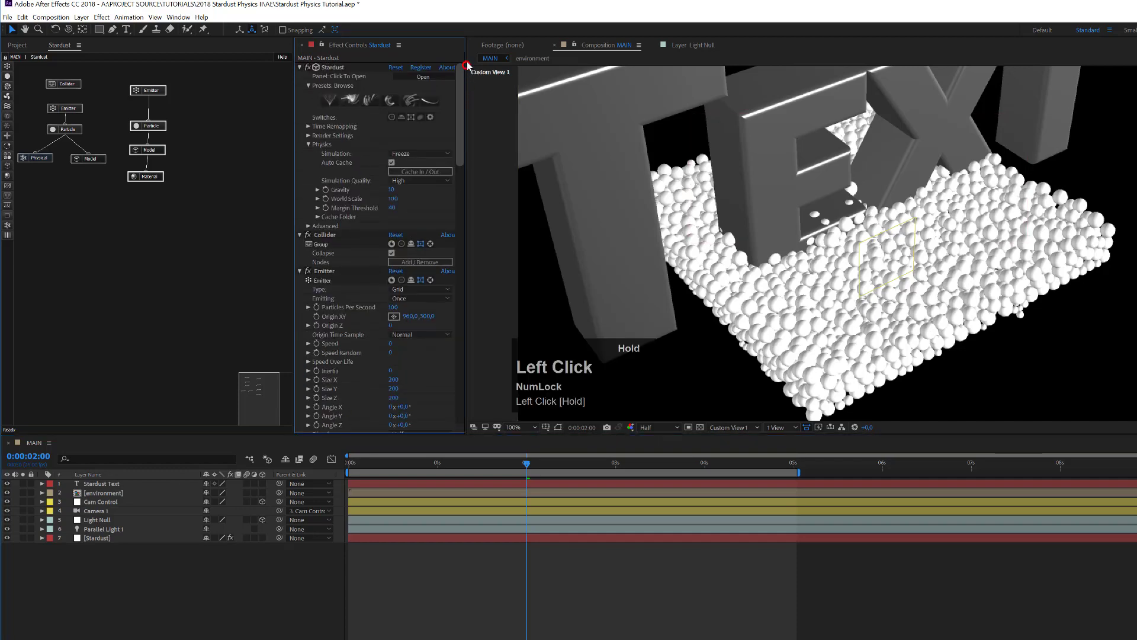
{"action": "left_click", "coordinate": [308, 136]}
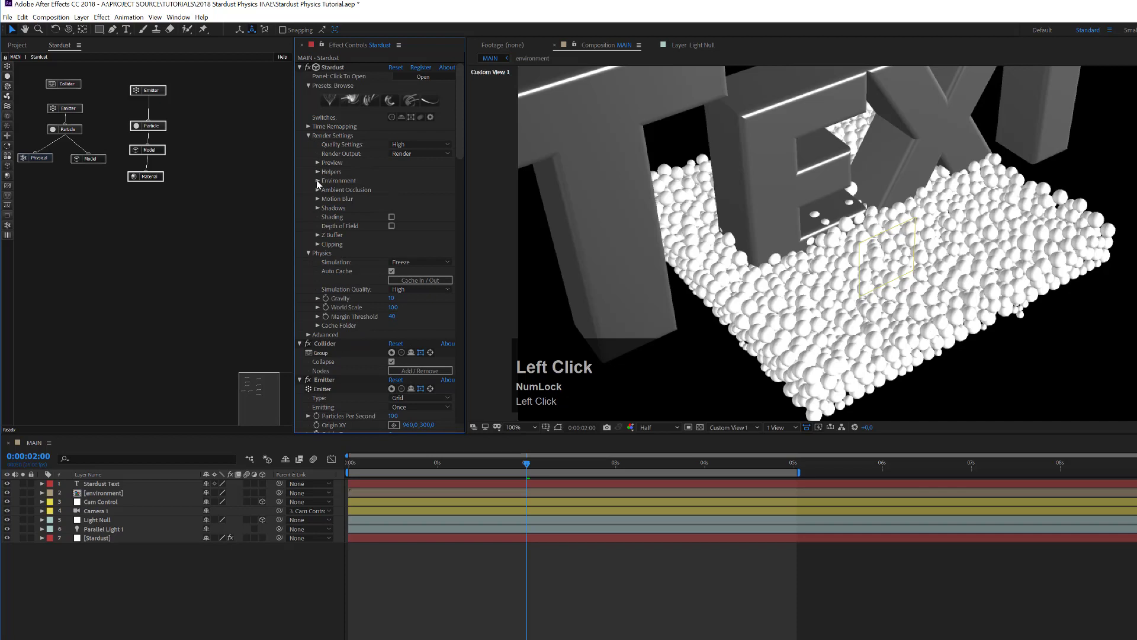
{"action": "left_click", "coordinate": [317, 181]}
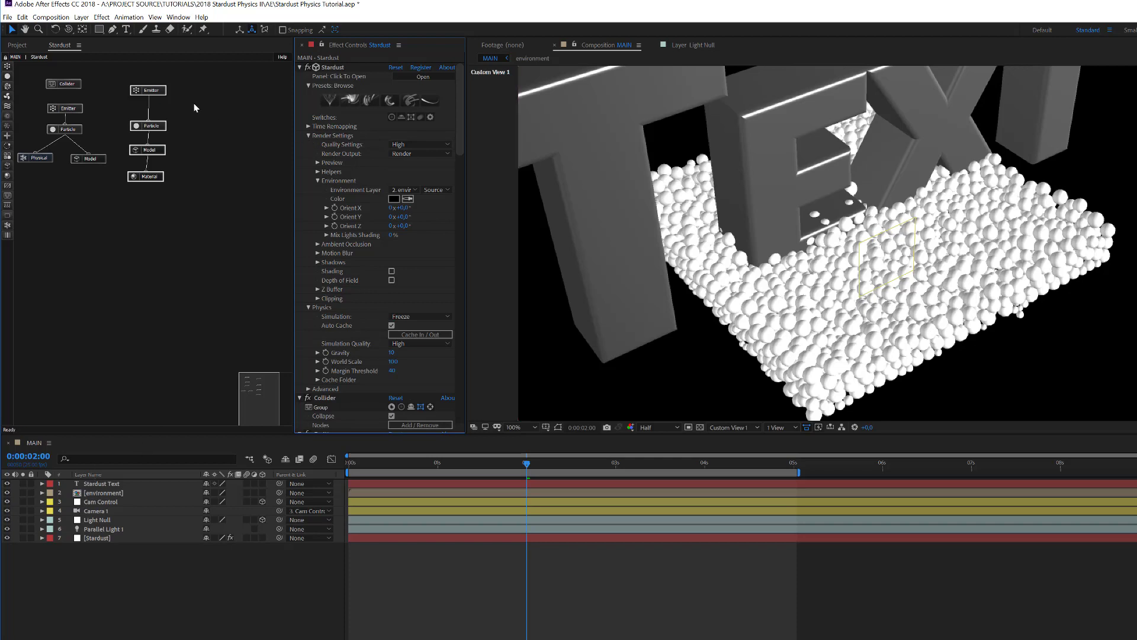
{"action": "left_click", "coordinate": [309, 135]}
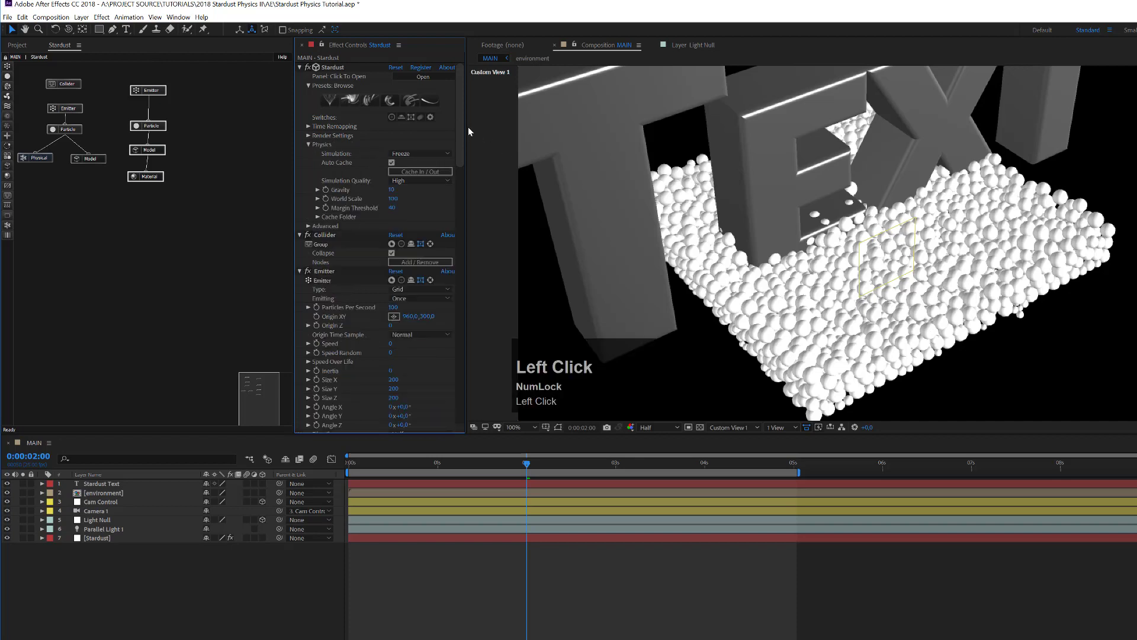
{"action": "left_click", "coordinate": [175, 93]}
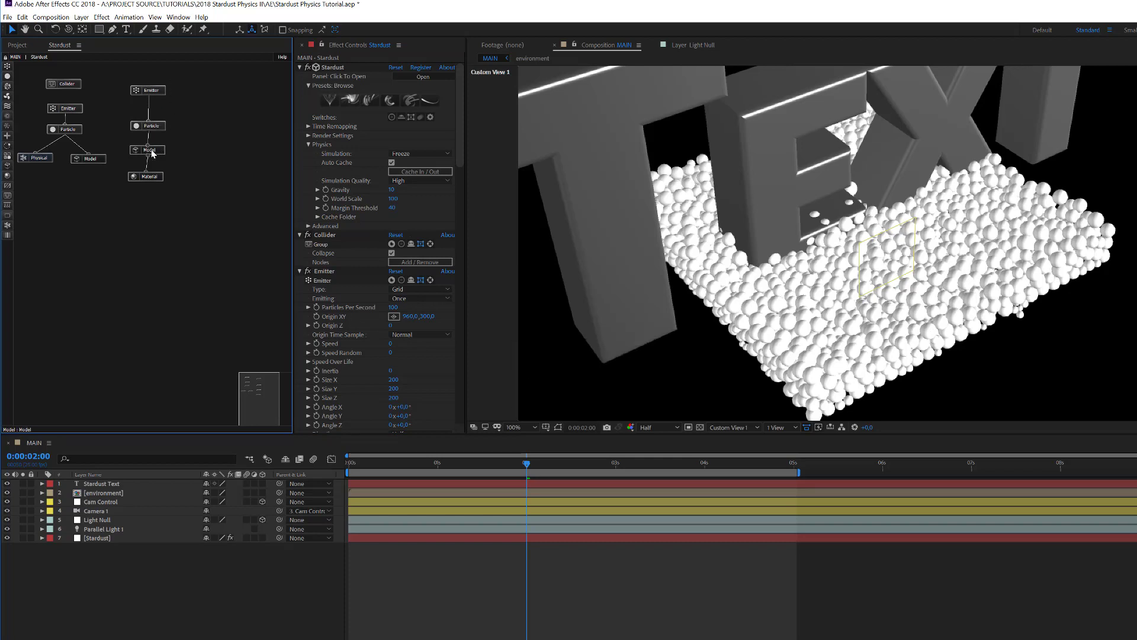
Step: Delete the duplicate Emitter and Particle nodes, move the Model and Material nodes up, and save the project
{"action": "left_click", "coordinate": [139, 127]}
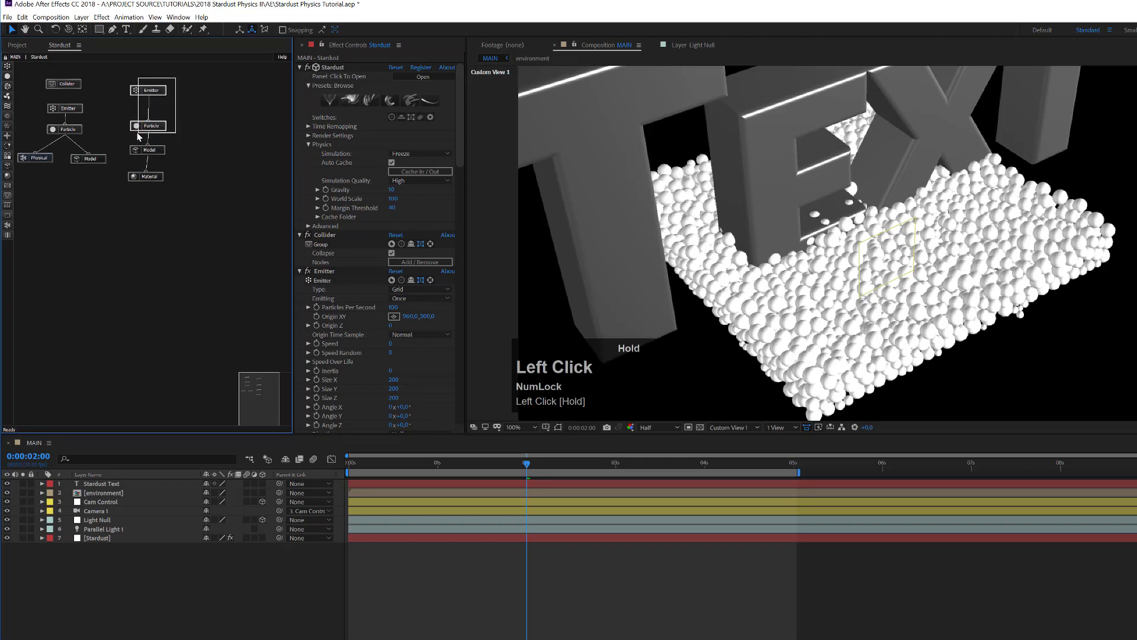
{"action": "key", "text": "Delete"}
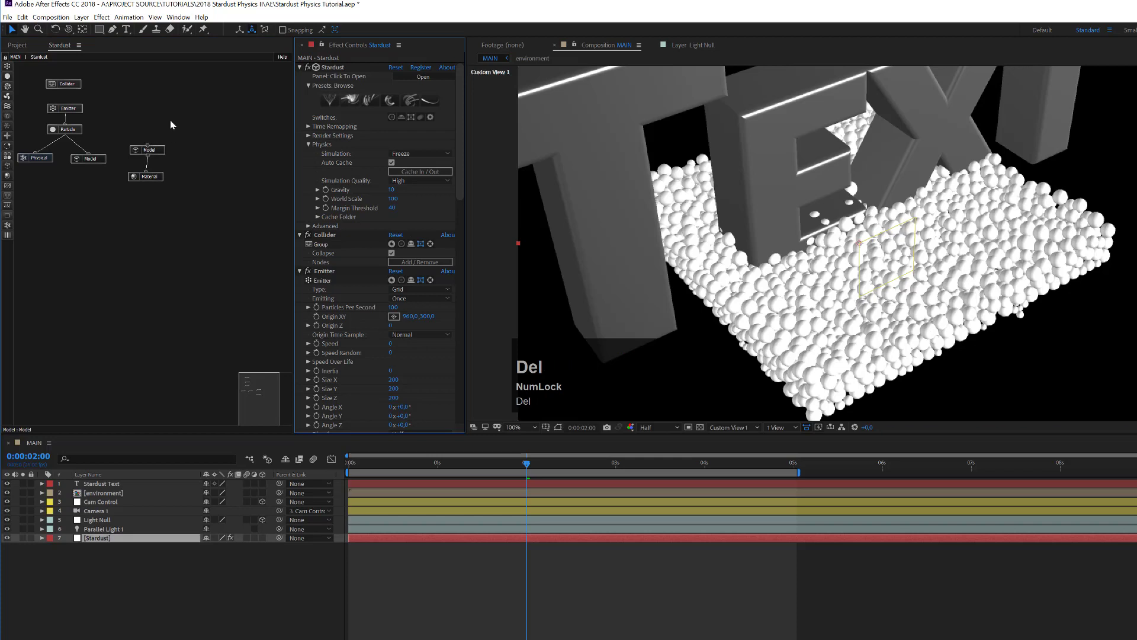
{"action": "left_click_drag", "start_coordinate": [164, 125], "coordinate": [129, 203]}
{"action": "left_click_drag", "start_coordinate": [150, 151], "coordinate": [178, 118]}
{"action": "left_click", "coordinate": [158, 118]}
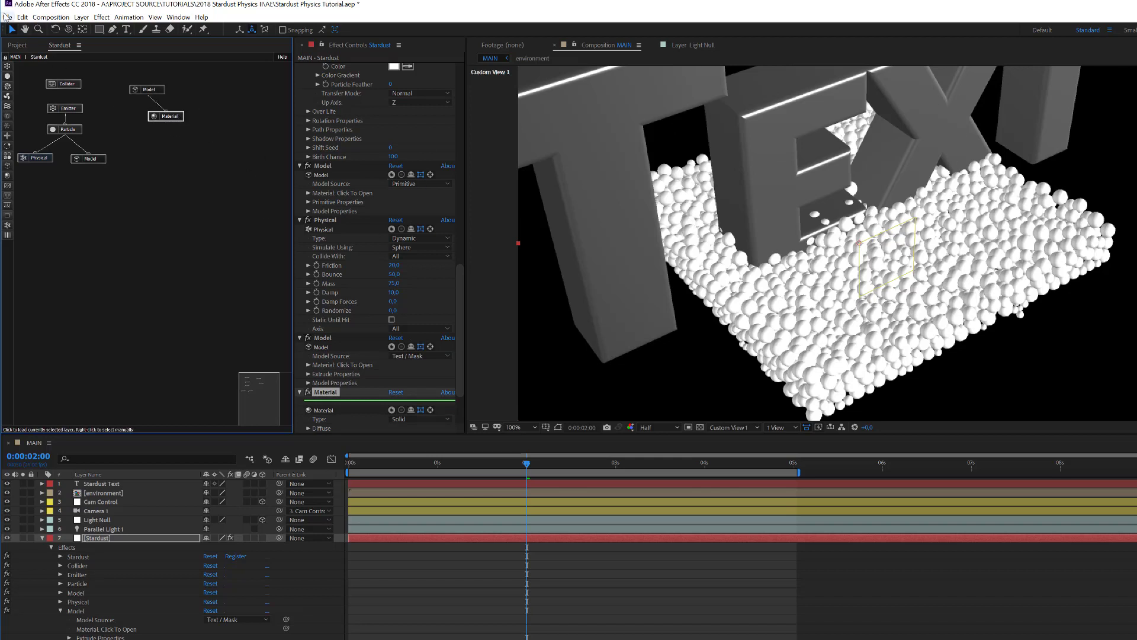
{"action": "key", "text": "ctrl+s"}
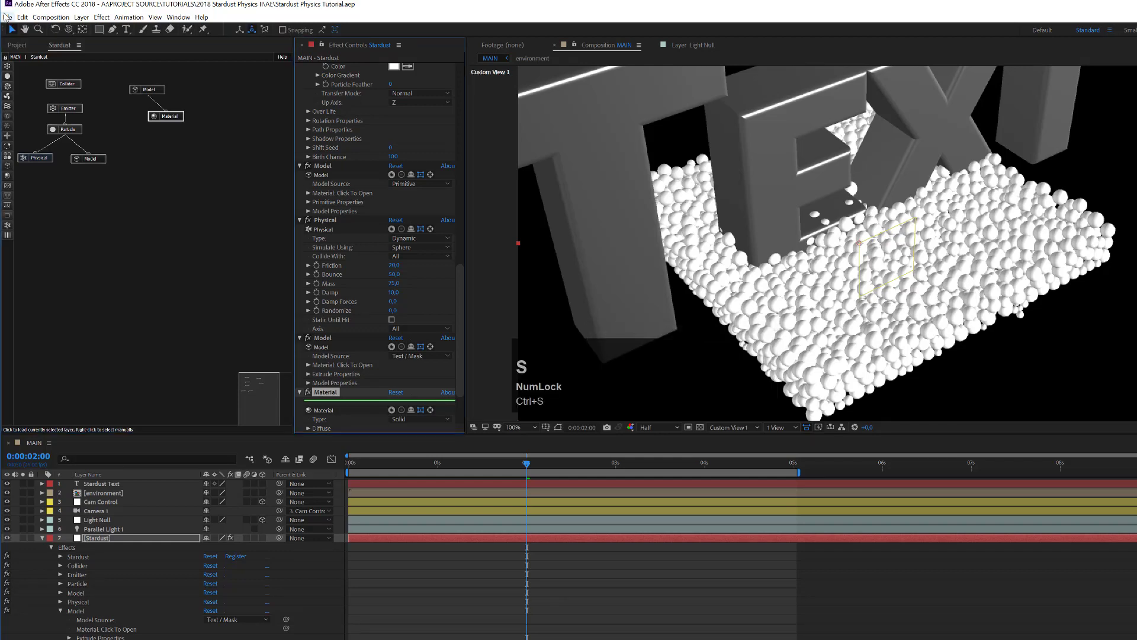
{"action": "left_click", "coordinate": [7, 17]}
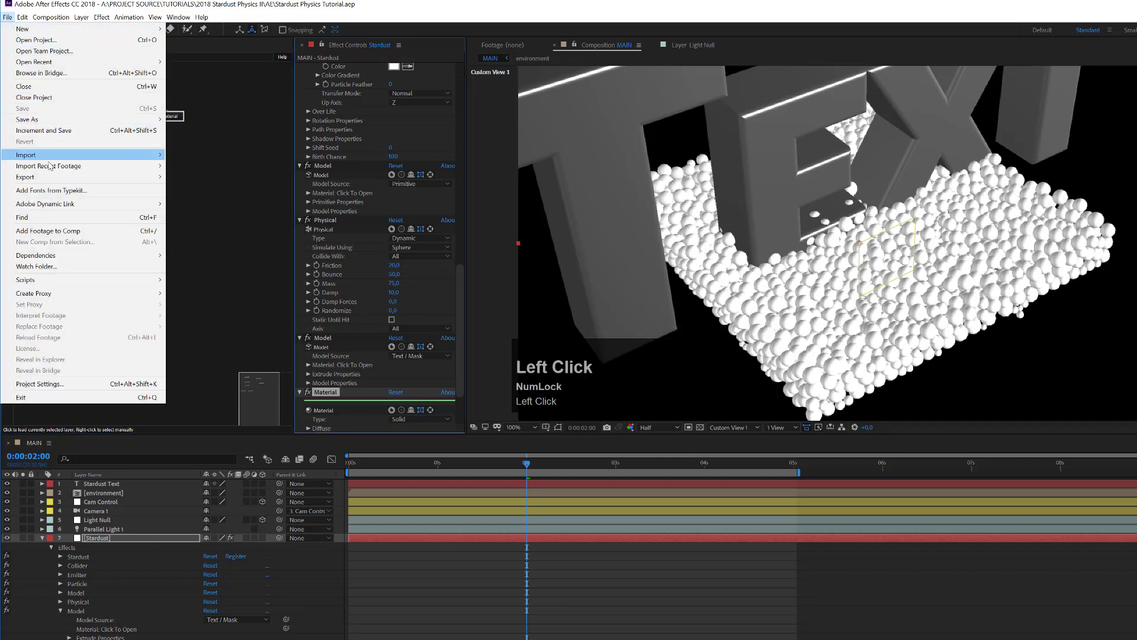
Step: Import logo_path.aep and open its Logo composition
{"action": "mouse_move", "coordinate": [53, 155]}
{"action": "left_click", "coordinate": [189, 155]}
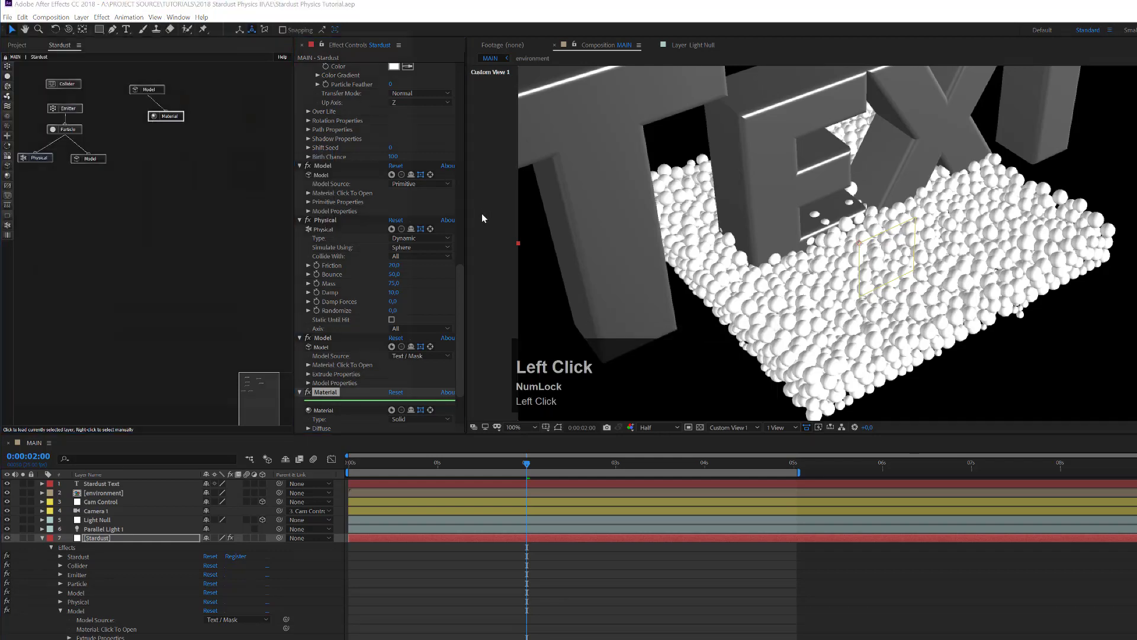
{"action": "left_click", "coordinate": [260, 177]}
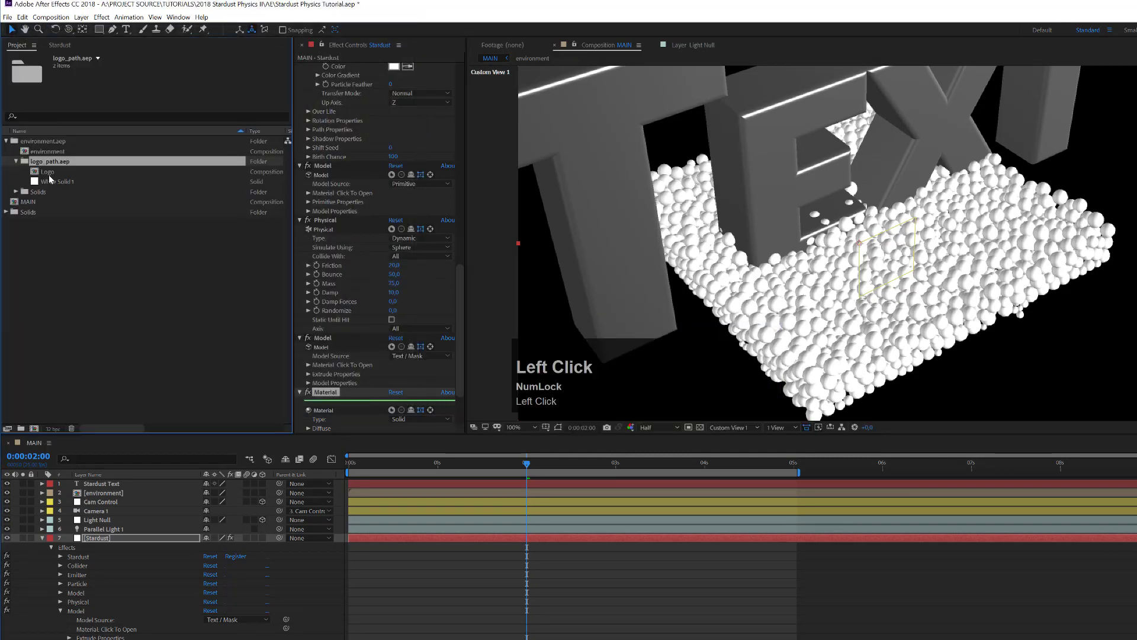
{"action": "double_click", "coordinate": [47, 172]}
Step: Copy the Stardust logo layer from Logo and paste it into the MAIN composition
{"action": "left_click", "coordinate": [117, 484]}
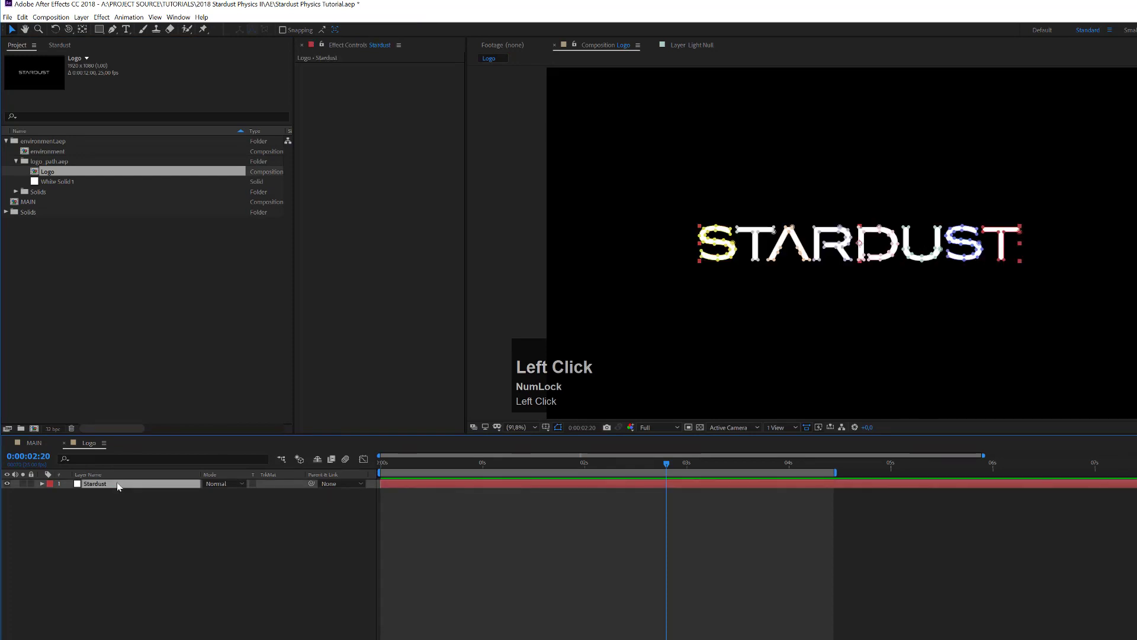
{"action": "key", "text": "ctrl+c"}
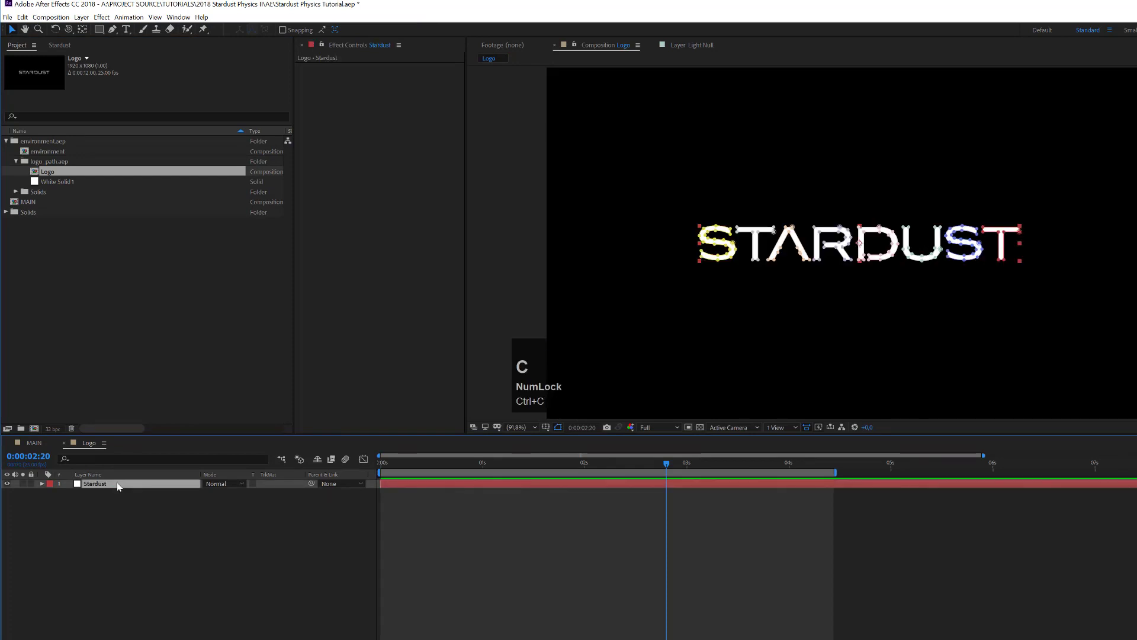
{"action": "left_click", "coordinate": [30, 446]}
{"action": "left_click", "coordinate": [137, 537]}
{"action": "key", "text": "ctrl+v"}
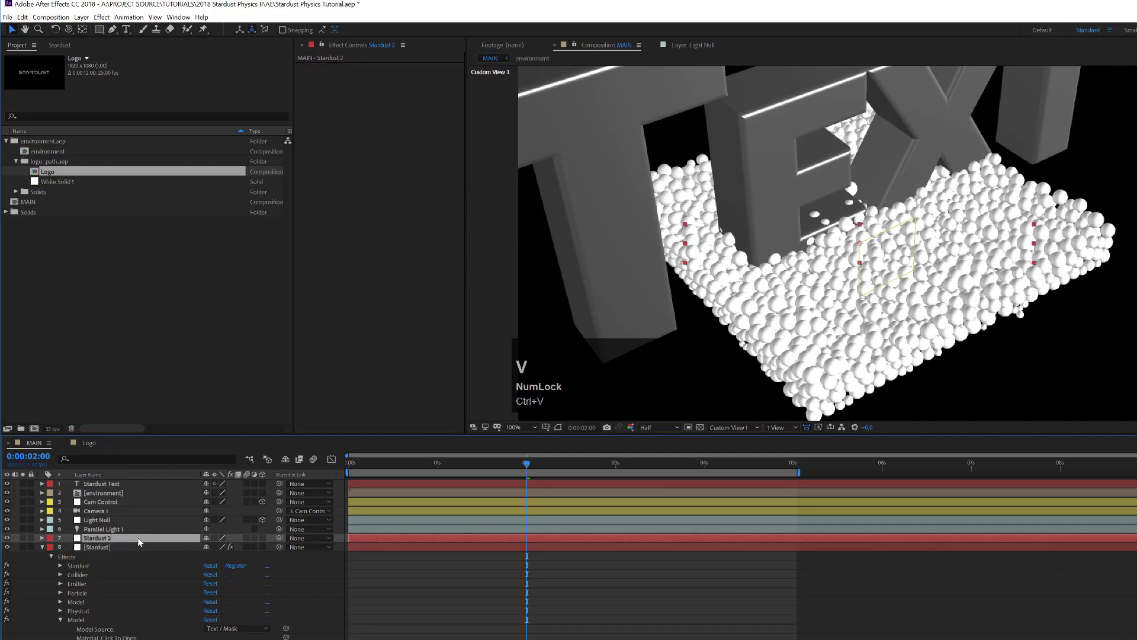
Step: Rename the pasted Stardust 2 layer to 'Stardust Logo'
{"action": "left_click", "coordinate": [105, 540]}
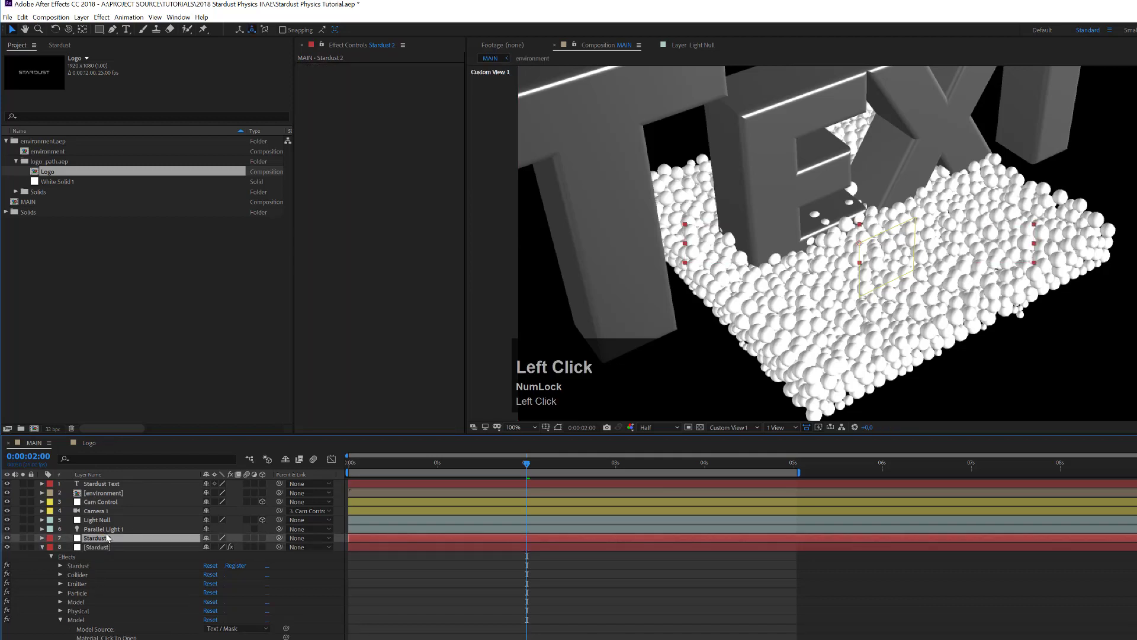
{"action": "key", "text": "Return"}
{"action": "key", "text": "BackSpace"}
{"action": "type", "text": "L"}
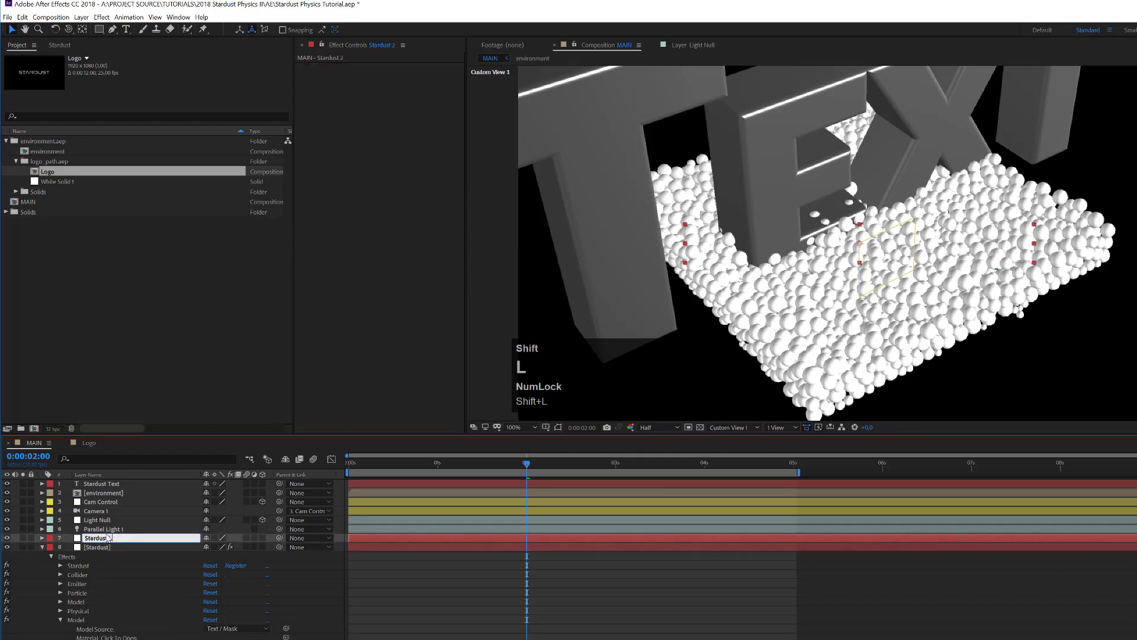
{"action": "type", "text": "ogo"}
{"action": "key", "text": "Return"}
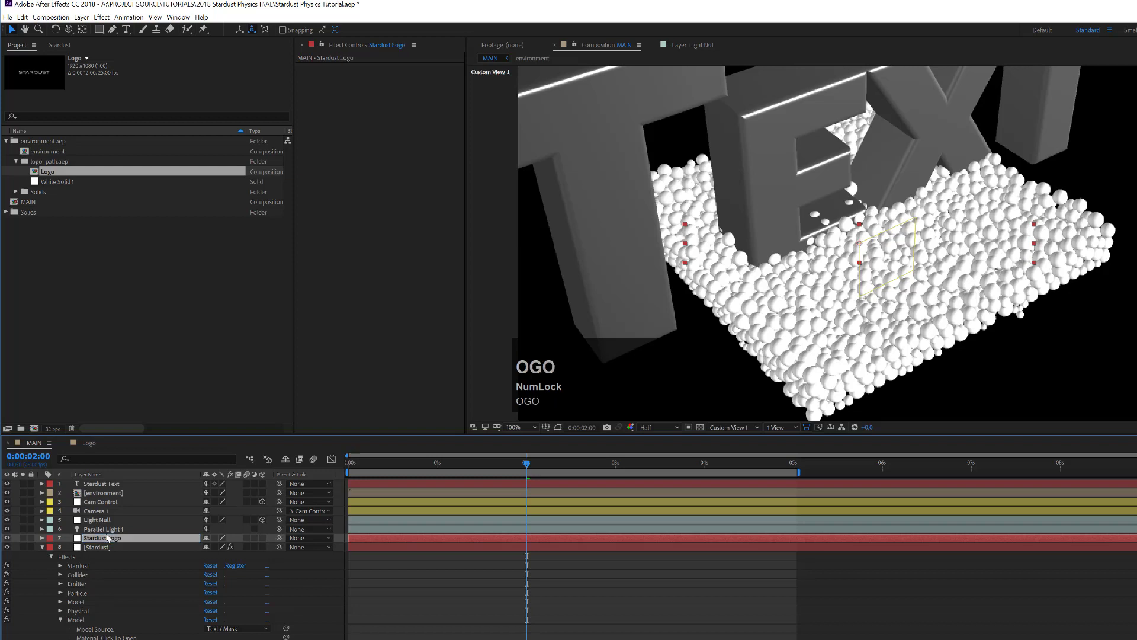
{"action": "left_click", "coordinate": [119, 484]}
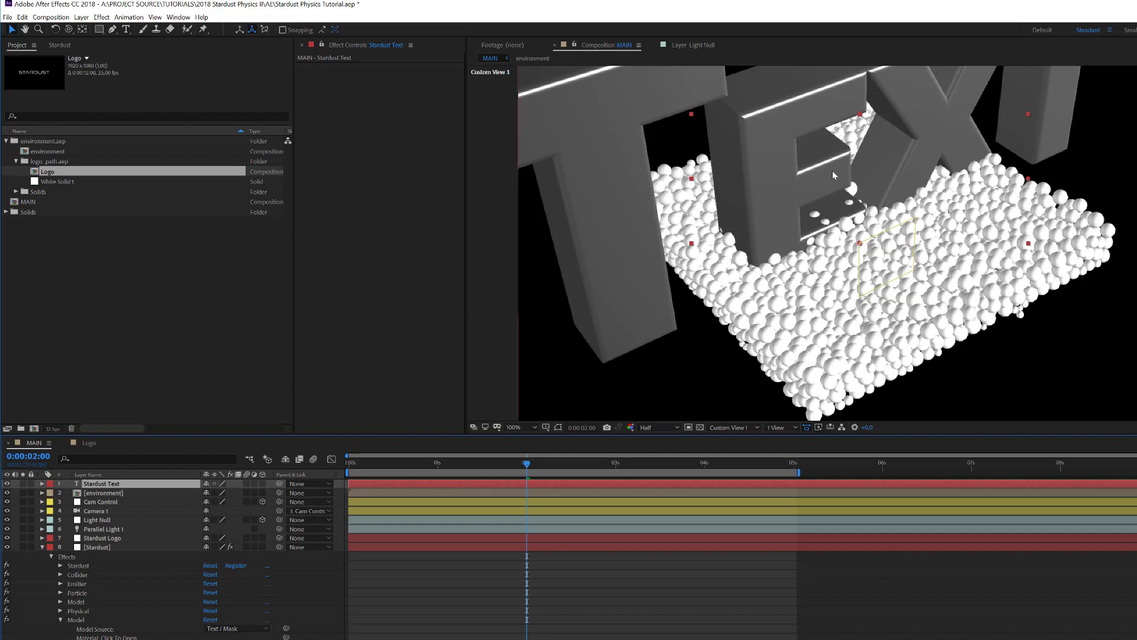
{"action": "left_click", "coordinate": [95, 538]}
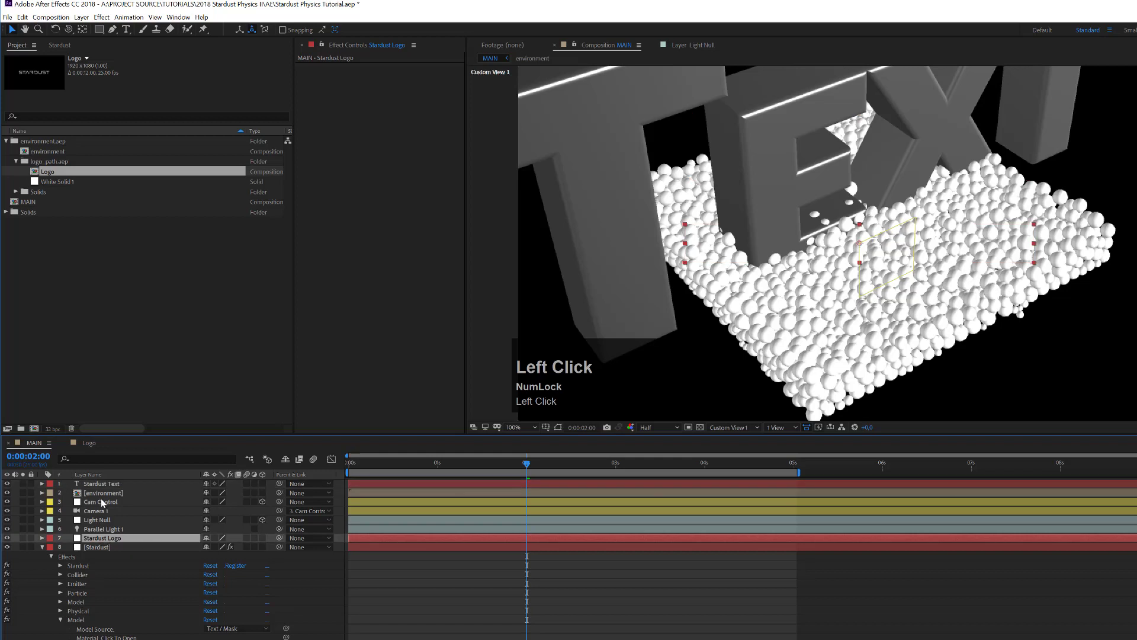
Step: In the [Stardust] Model effect's Extrude Properties, set Extrude Layer to 7. Stardust Logo
{"action": "left_click", "coordinate": [107, 546]}
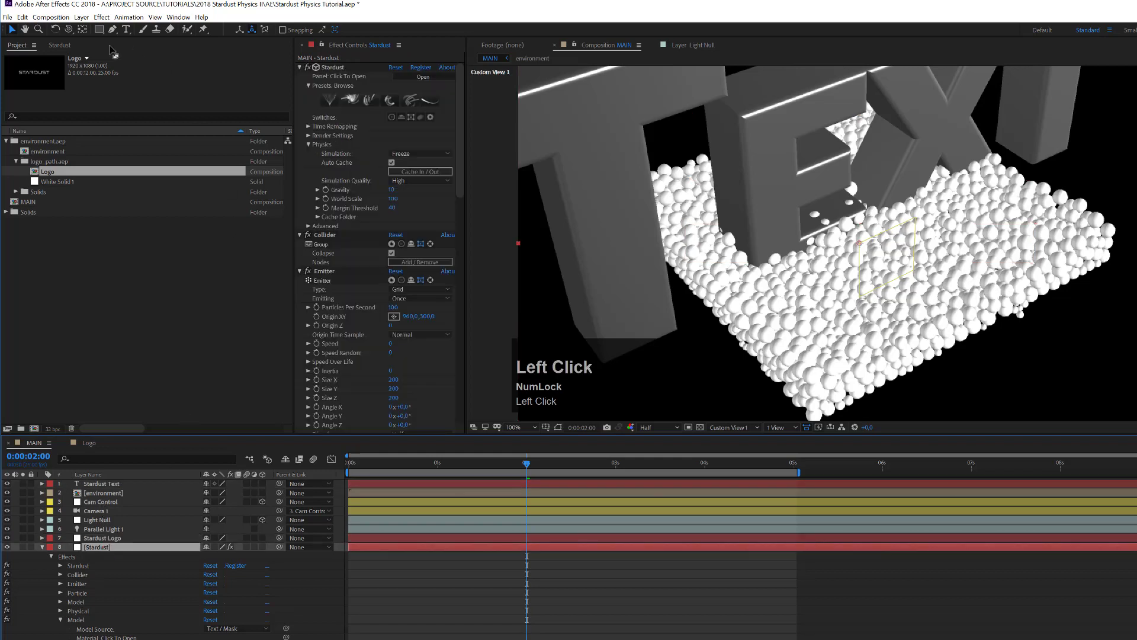
{"action": "left_click", "coordinate": [59, 45]}
{"action": "left_click", "coordinate": [151, 91]}
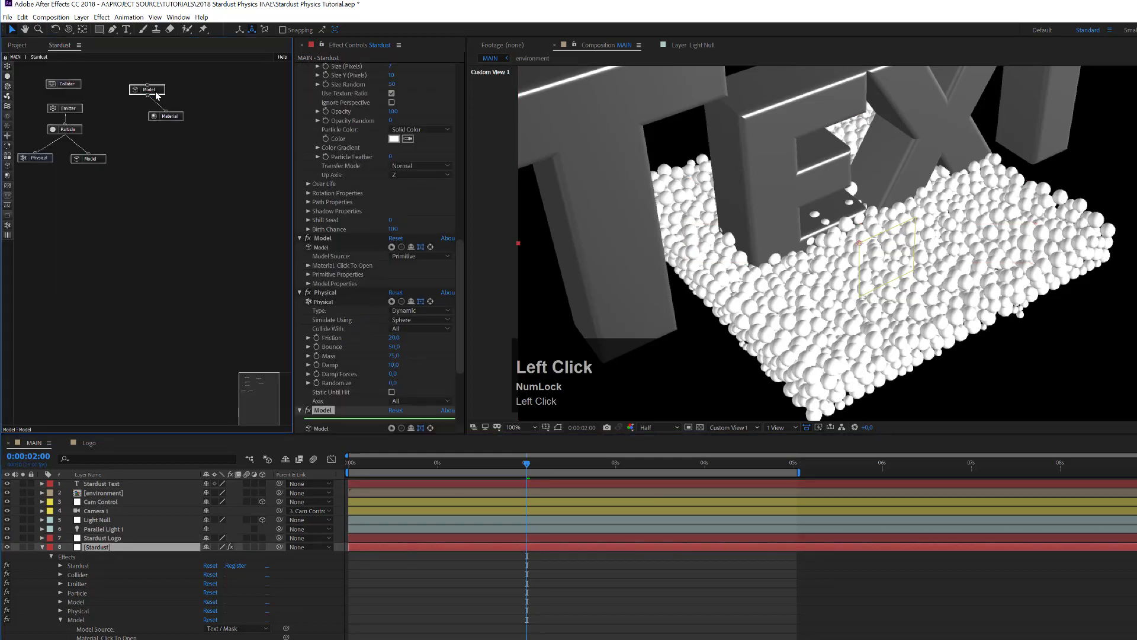
{"action": "left_click_drag", "start_coordinate": [462, 268], "coordinate": [470, 342]}
{"action": "left_click", "coordinate": [308, 311]}
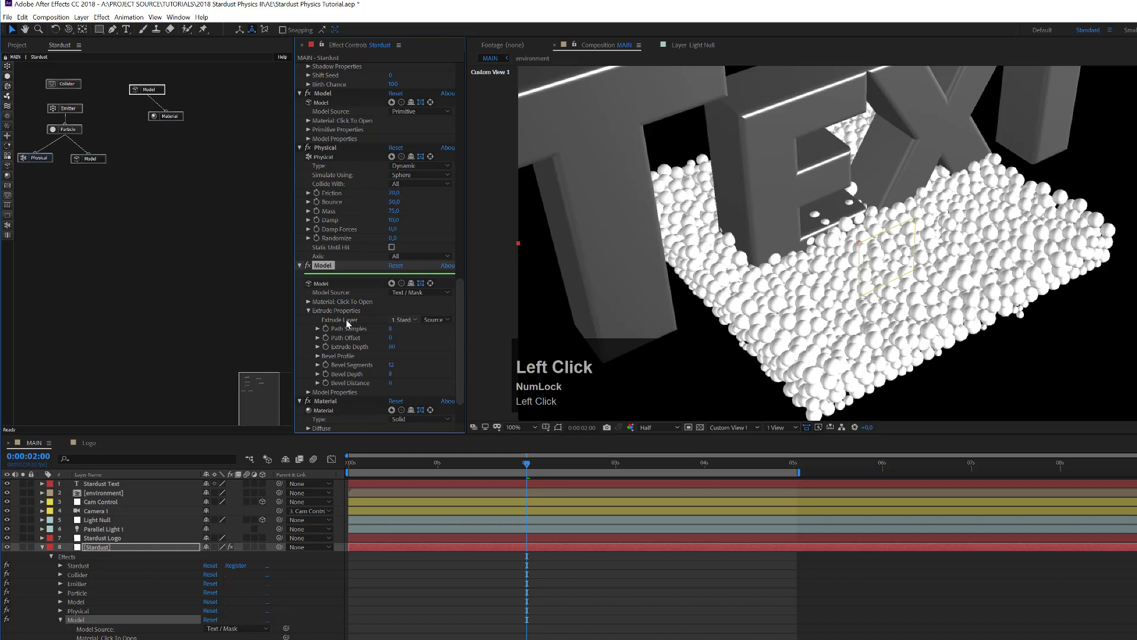
{"action": "left_click", "coordinate": [404, 320]}
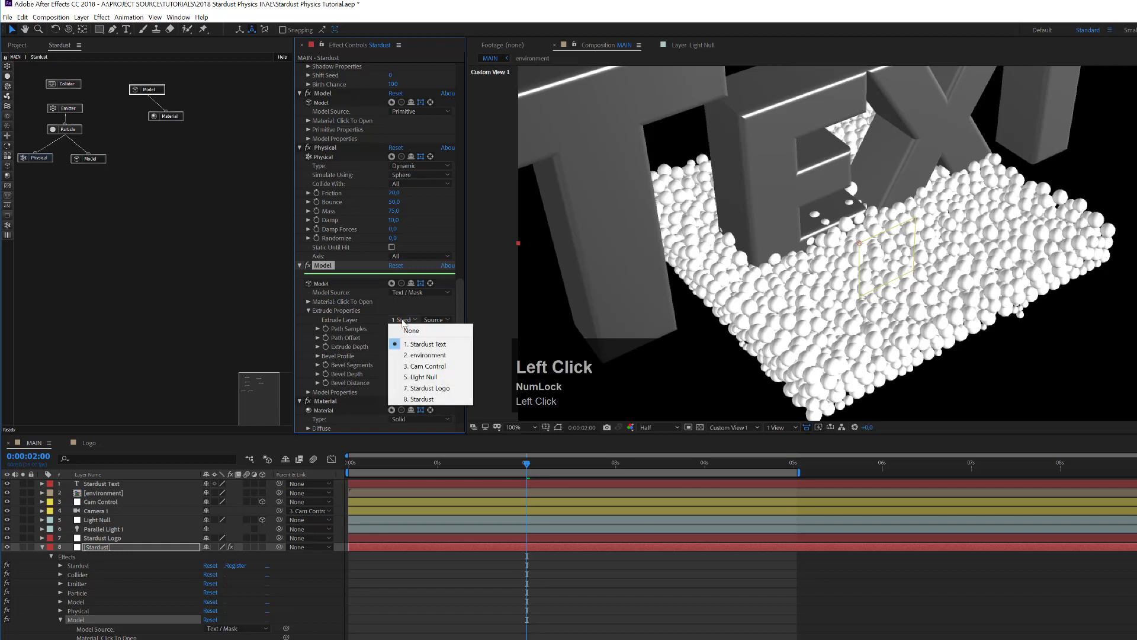
{"action": "left_click", "coordinate": [423, 390]}
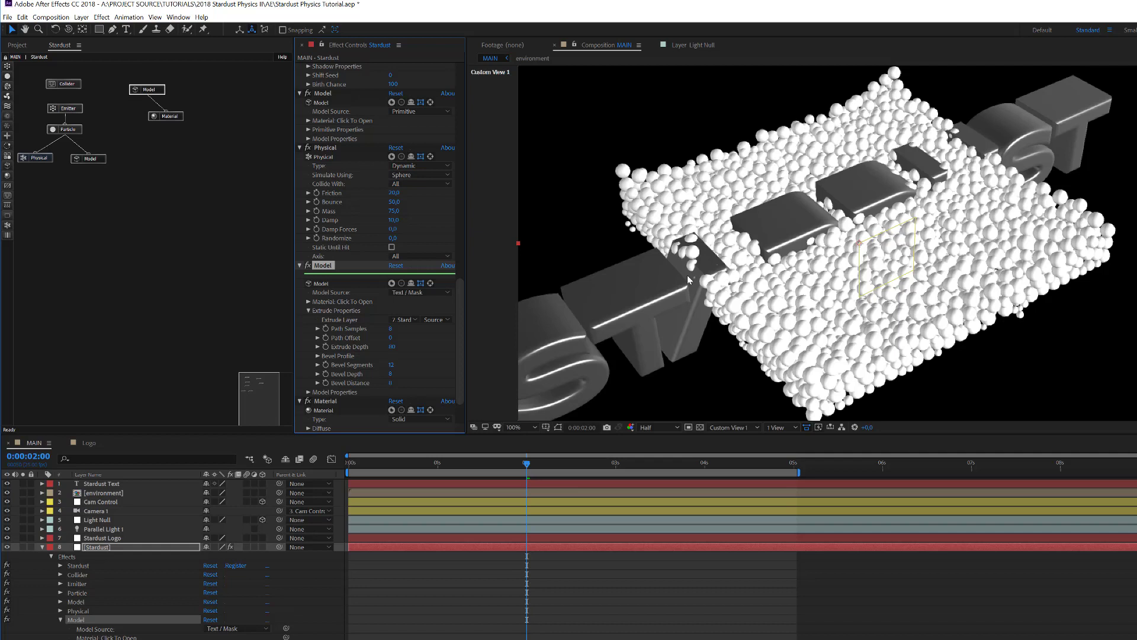
Step: Delete the old Stardust Text layer from MAIN
{"action": "left_click", "coordinate": [119, 485]}
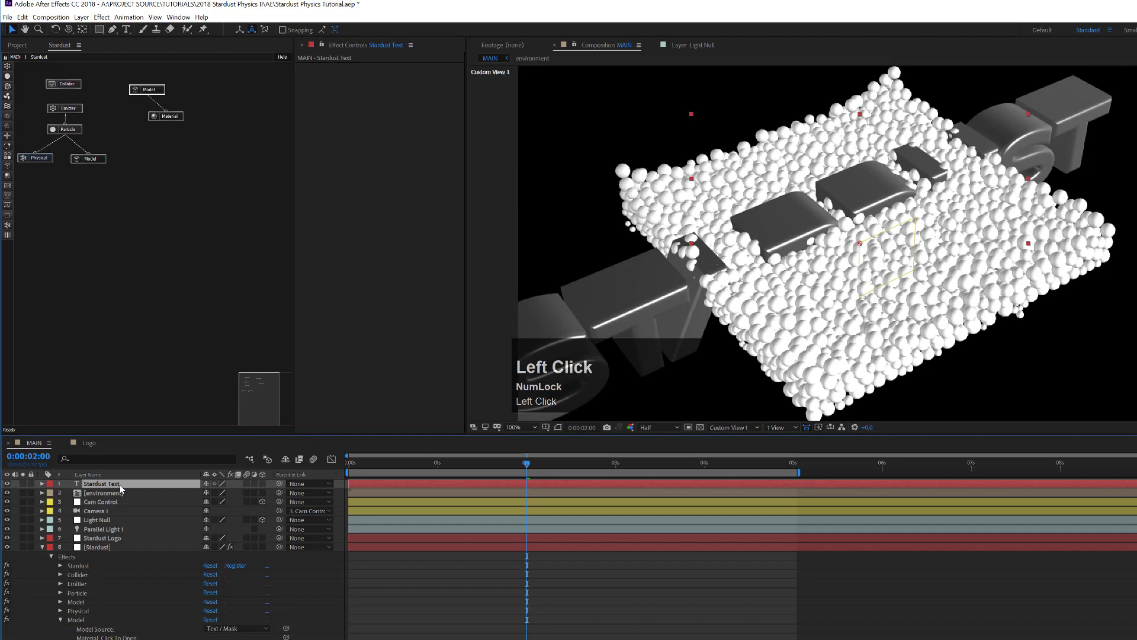
{"action": "key", "text": "Delete"}
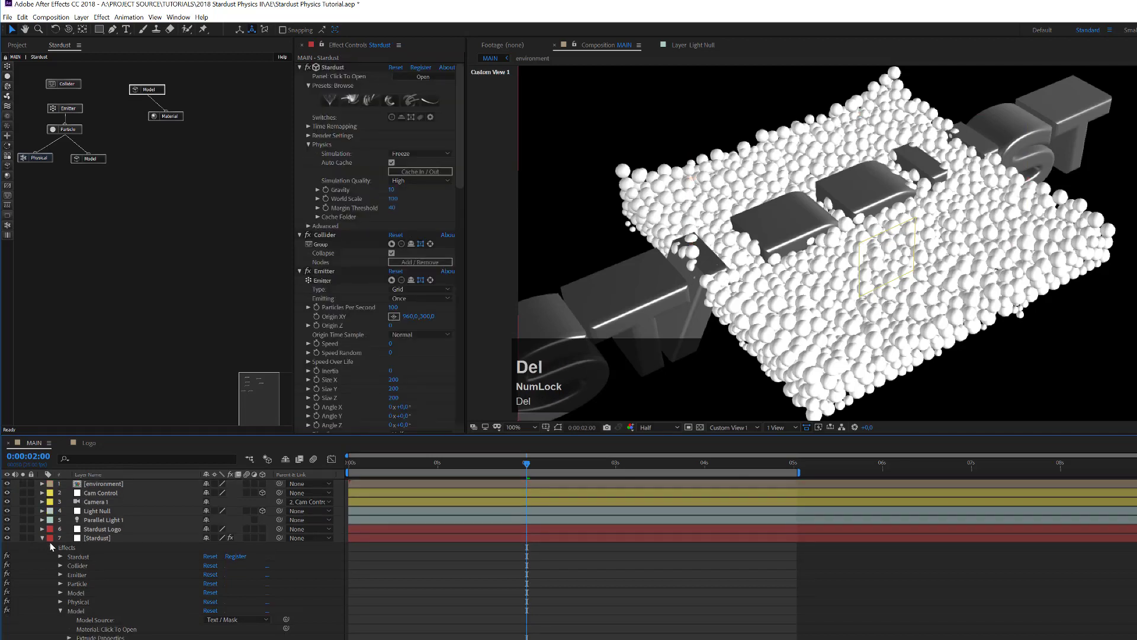
{"action": "left_click", "coordinate": [43, 538]}
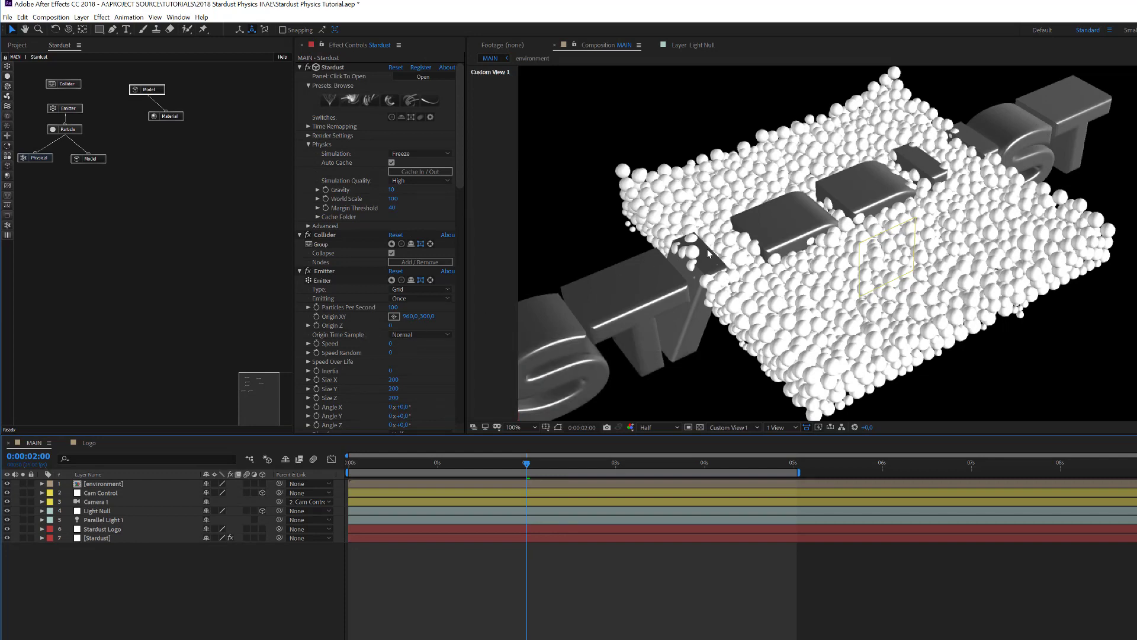
Step: Set the Text/Mask Model's Size to 25
{"action": "left_click", "coordinate": [154, 90]}
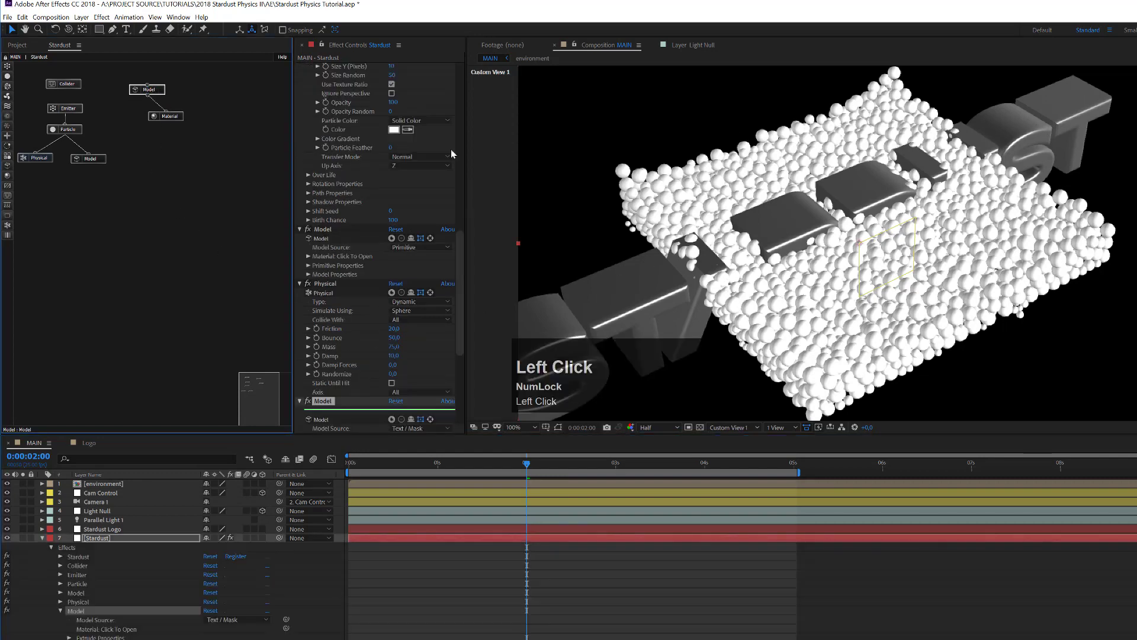
{"action": "left_click_drag", "start_coordinate": [460, 253], "coordinate": [460, 318]}
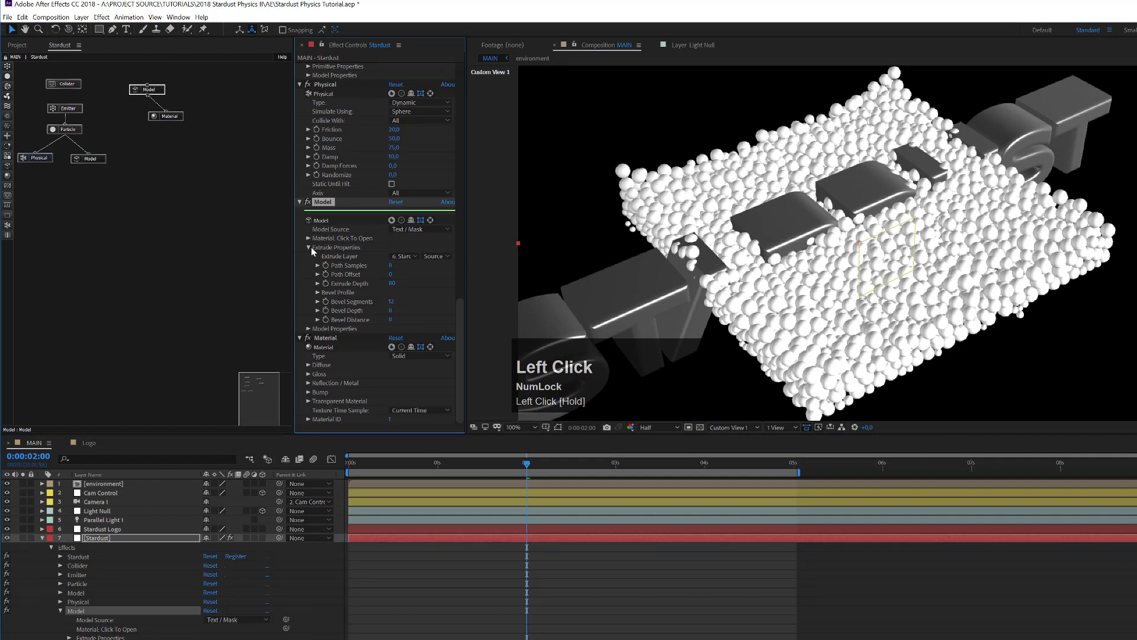
{"action": "left_click", "coordinate": [308, 328]}
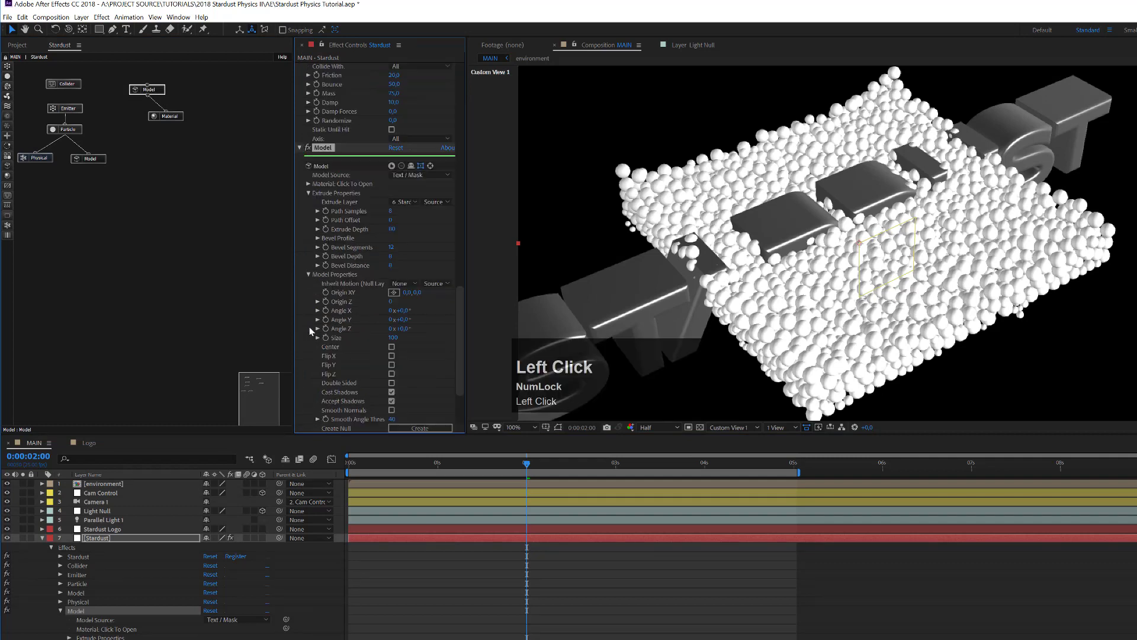
{"action": "left_click", "coordinate": [396, 338]}
{"action": "type", "text": "25"}
{"action": "key", "text": "Return"}
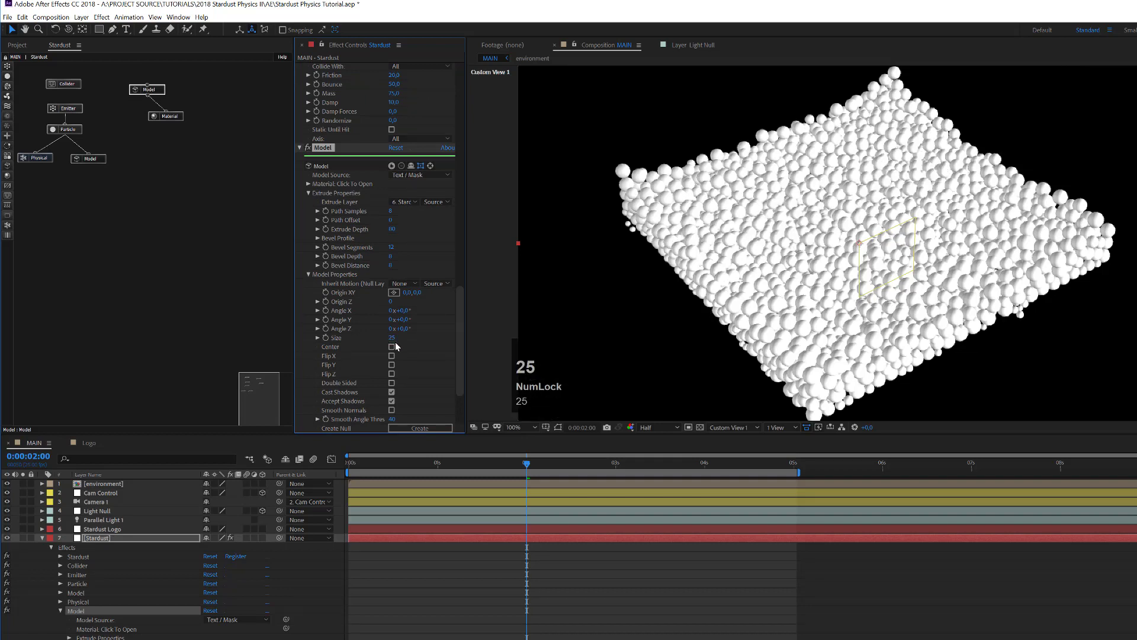
Step: Switch the viewer to 4 Views and set the model's Angle X to -60
{"action": "left_click", "coordinate": [780, 427]}
{"action": "left_click", "coordinate": [786, 473]}
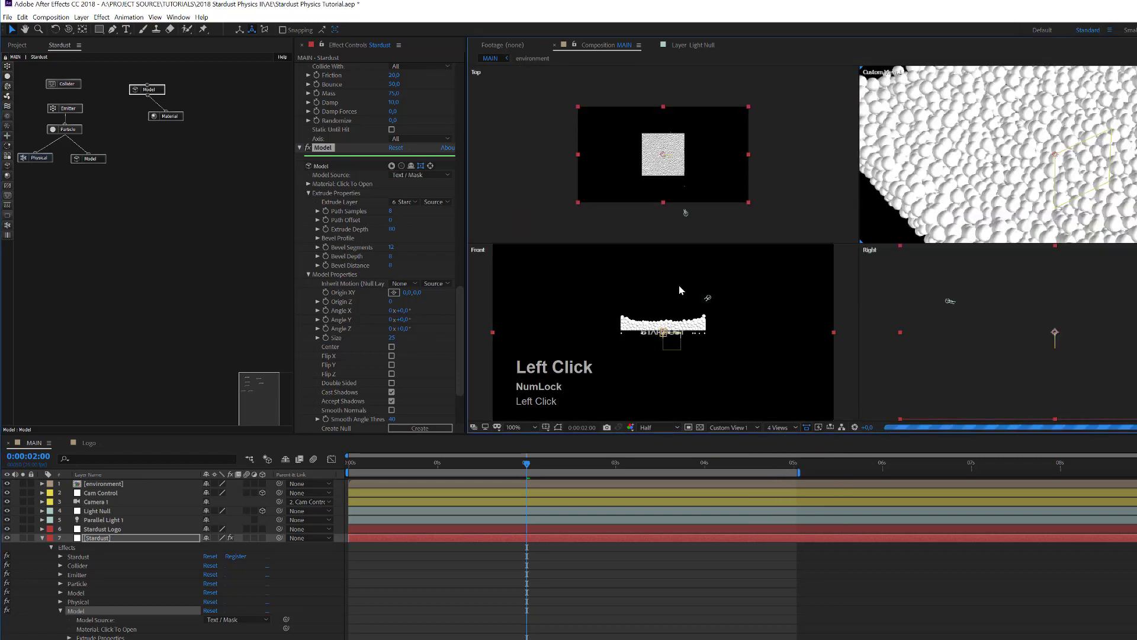
{"action": "scroll", "coordinate": [747, 302], "scroll_direction": "up", "scroll_amount": 1}
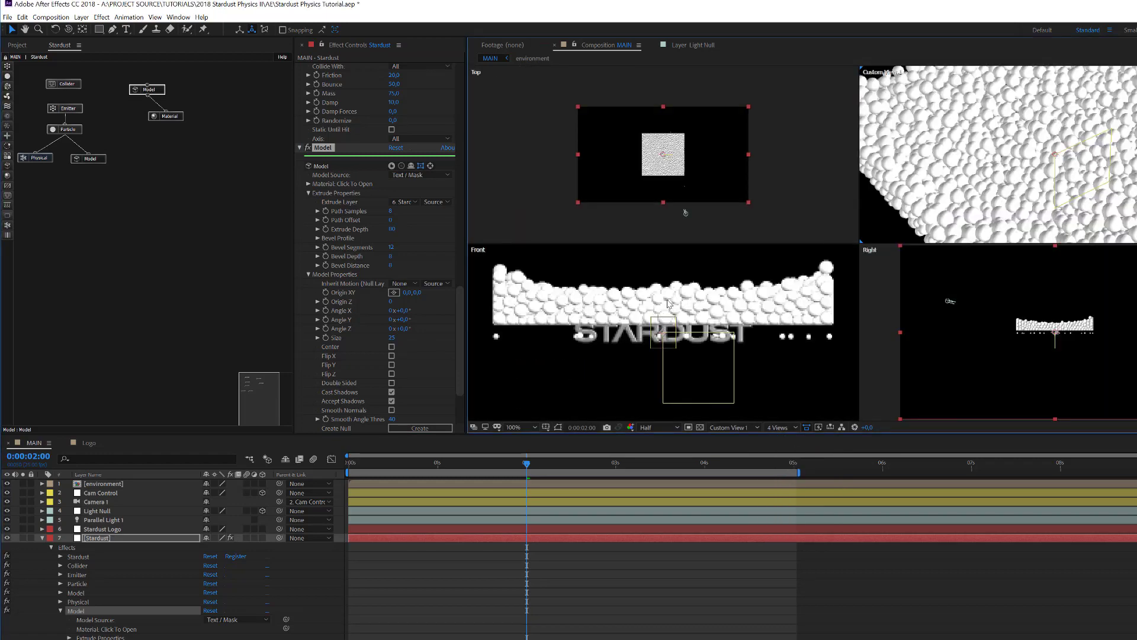
{"action": "left_click", "coordinate": [409, 310]}
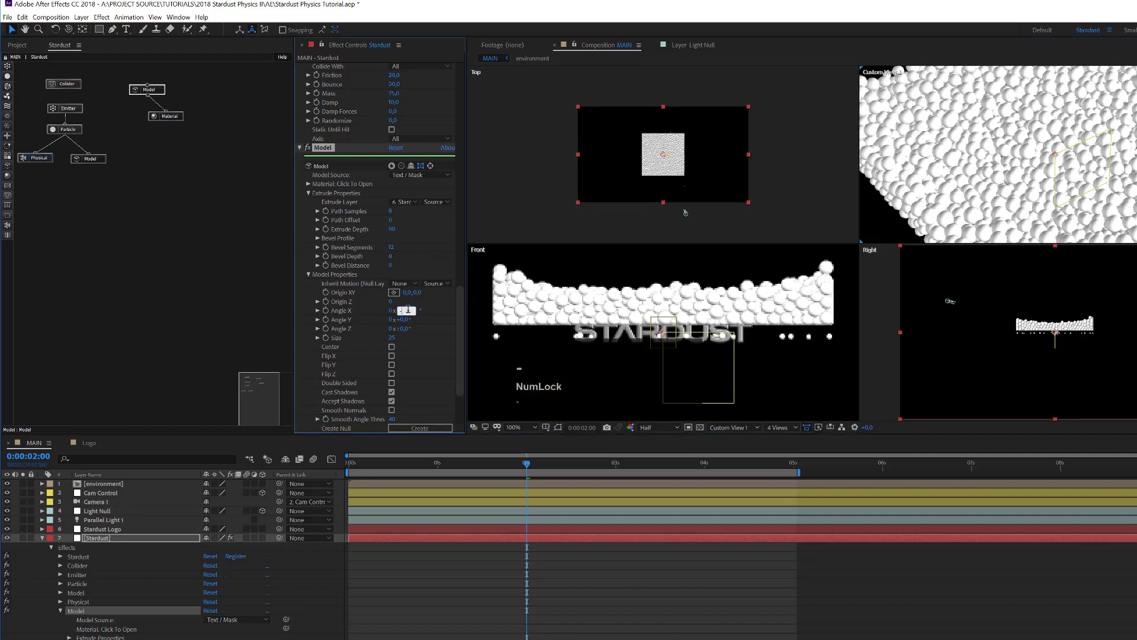
{"action": "type", "text": "-60"}
{"action": "key", "text": "Return"}
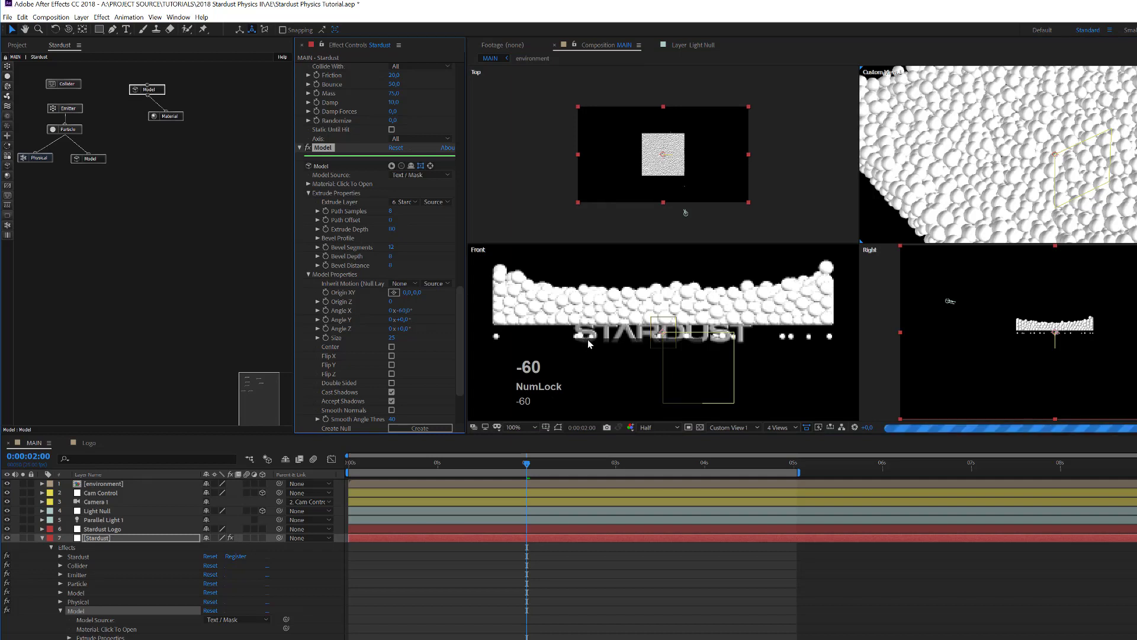
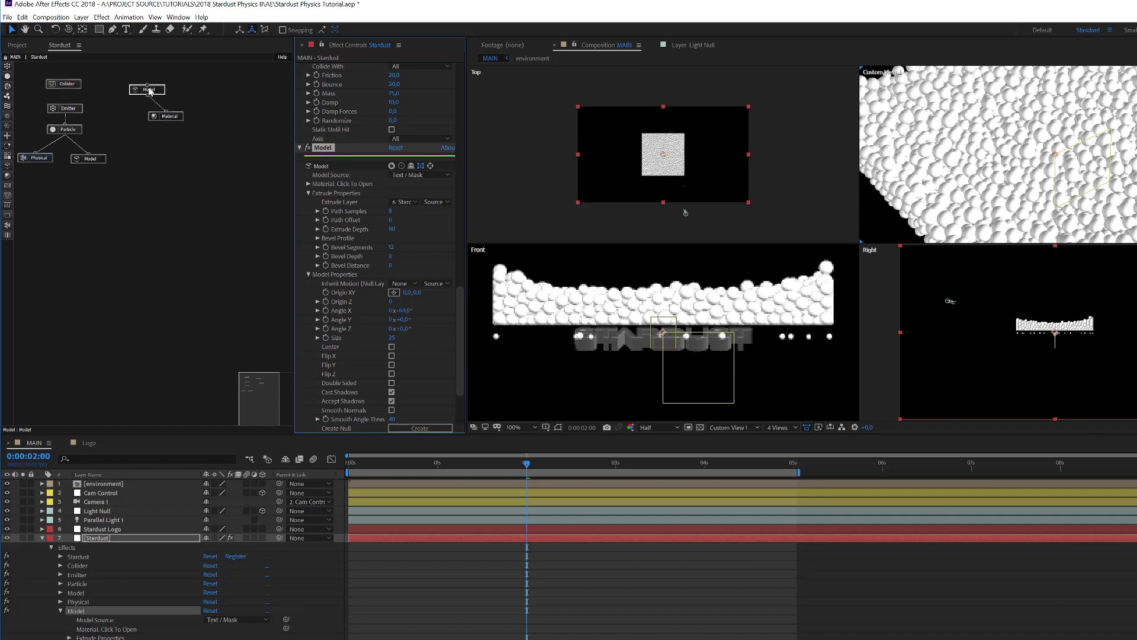
Step: Attach a new Physical node under the second Model node, beside its Material node
{"action": "left_click", "coordinate": [8, 226]}
{"action": "left_click_drag", "start_coordinate": [7, 226], "coordinate": [135, 115]}
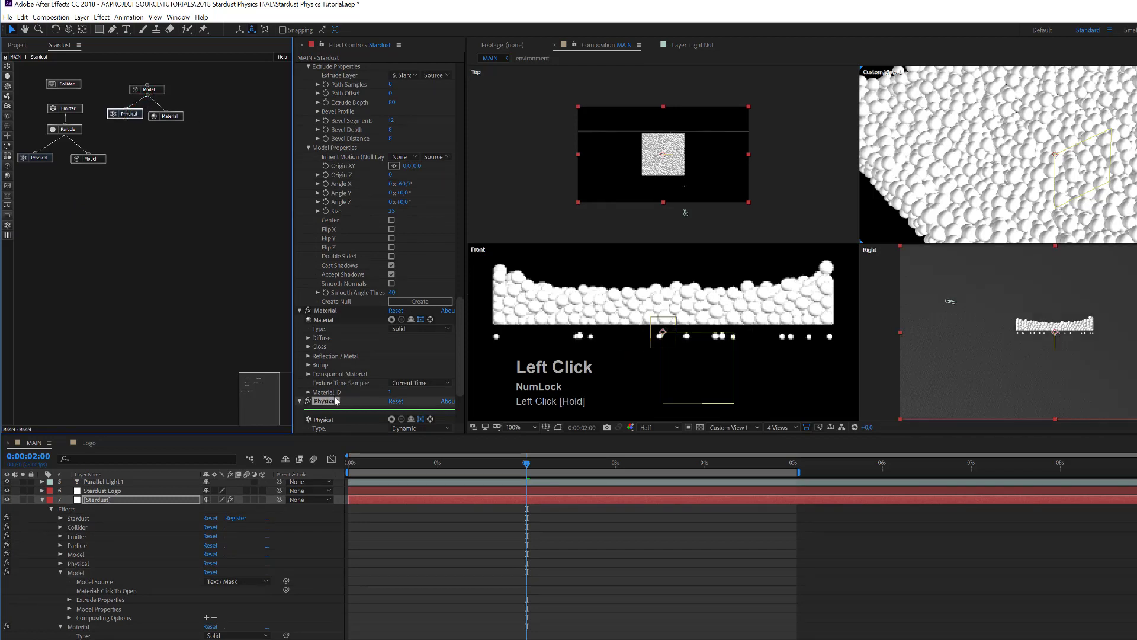
Step: Rename the second Model effect to LOGO
{"action": "left_click", "coordinate": [161, 90]}
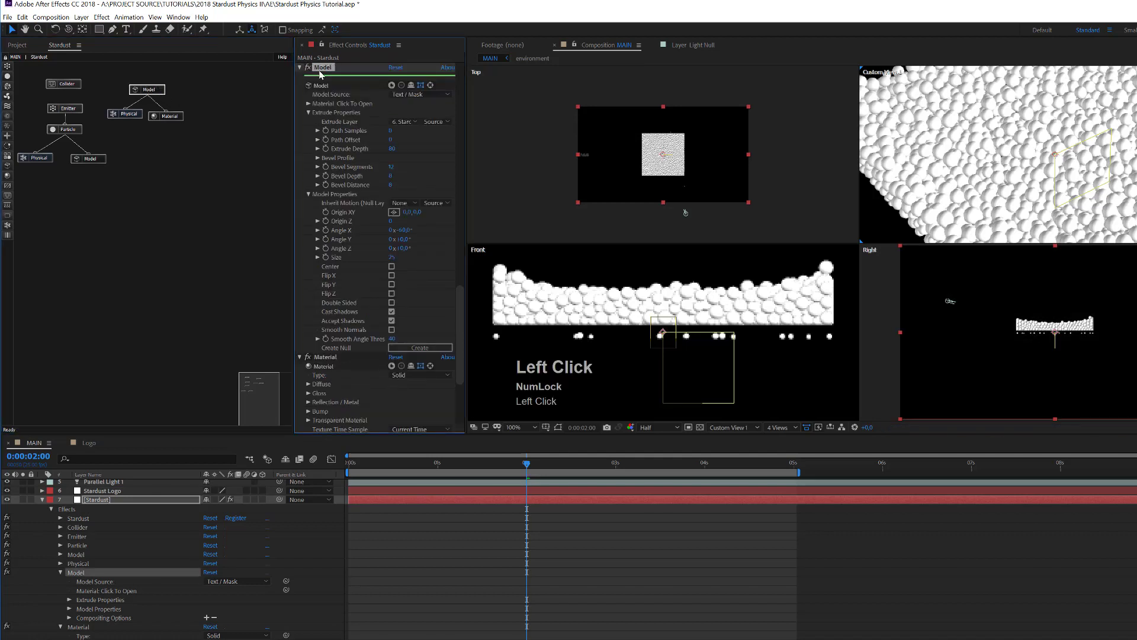
{"action": "key", "text": "Return"}
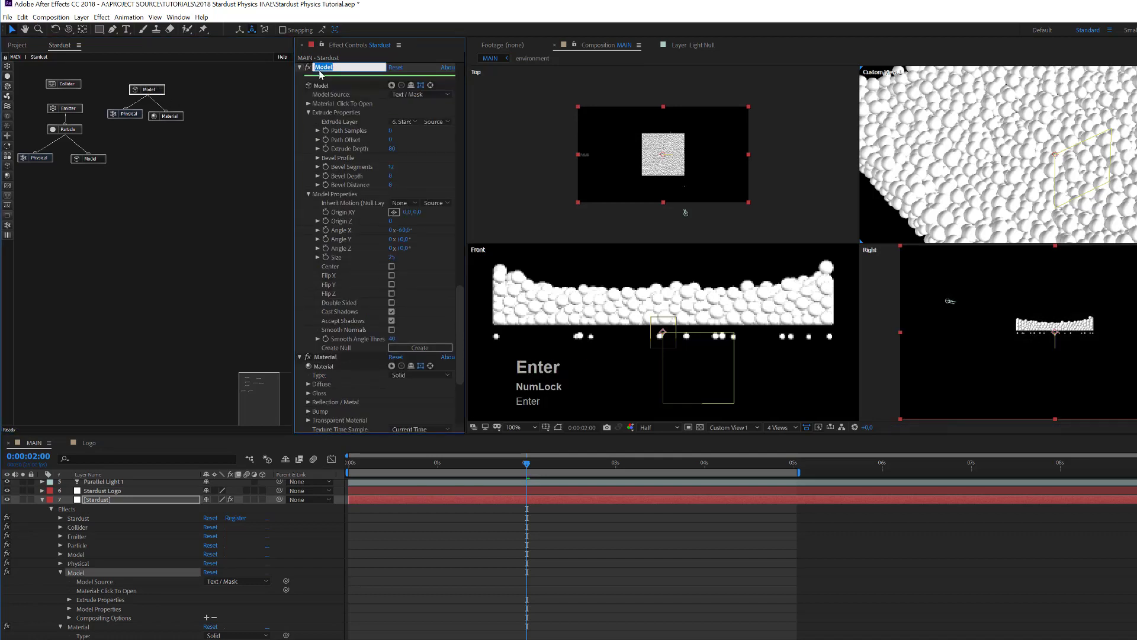
{"action": "type", "text": "LOGO"}
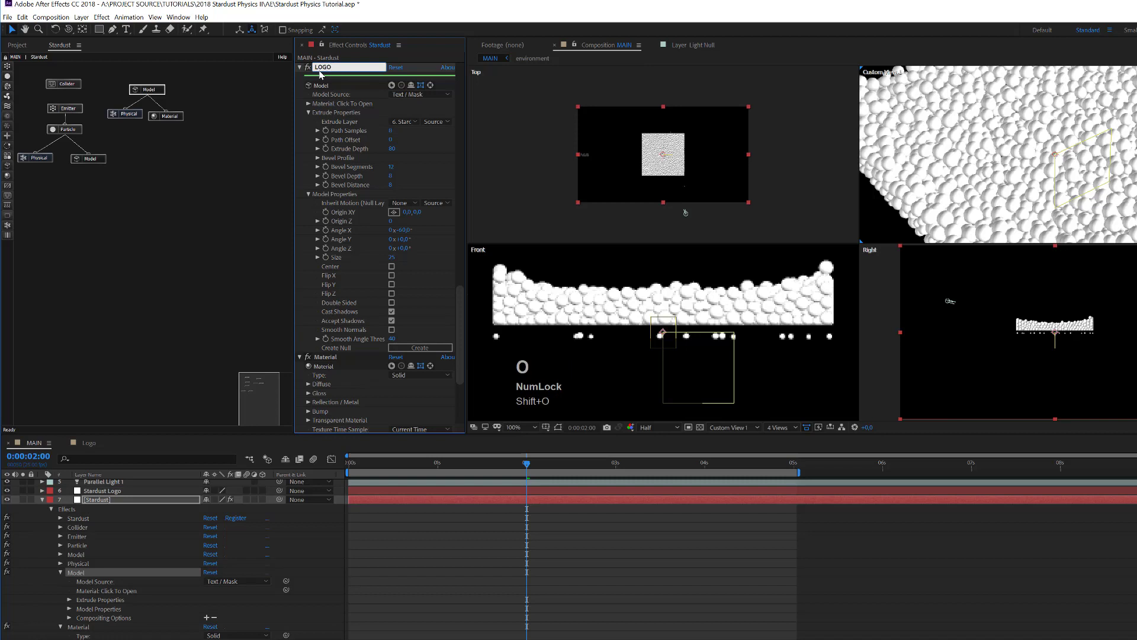
{"action": "left_click", "coordinate": [320, 74]}
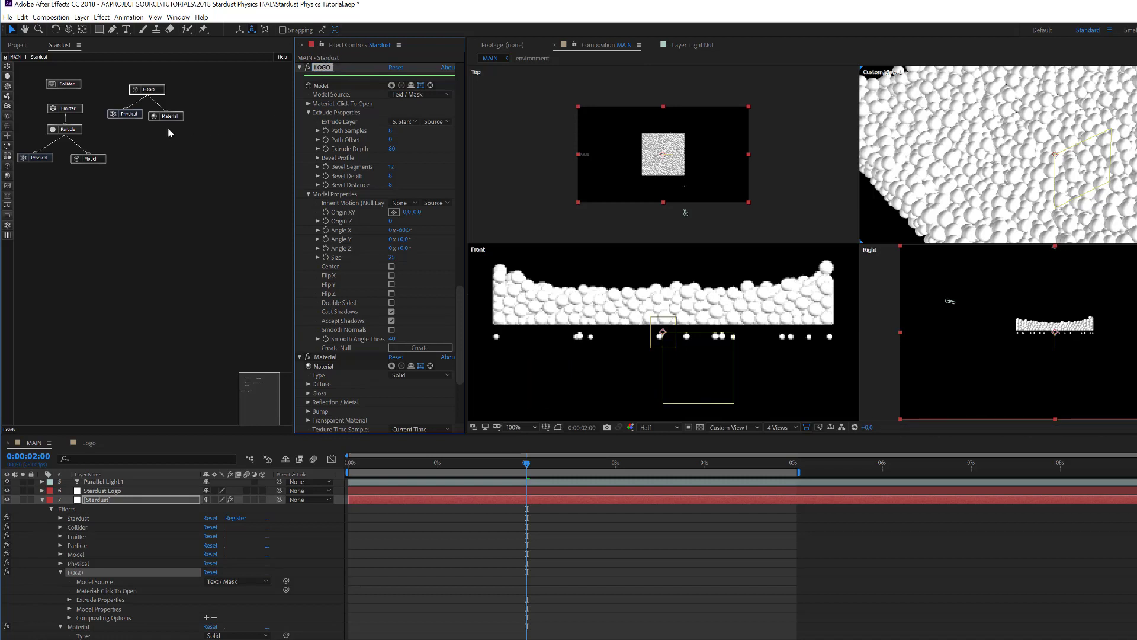
{"action": "left_click", "coordinate": [583, 364]}
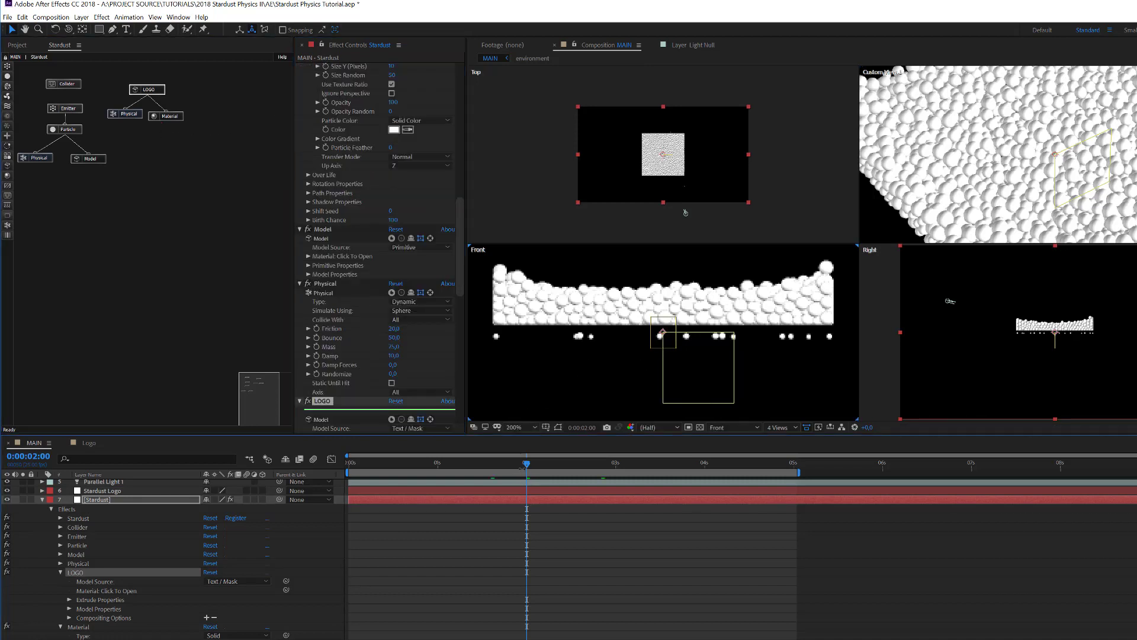
Step: Set the new Physical effect's Type to Kinematic and Simulate Using to Model
{"action": "left_click", "coordinate": [132, 116]}
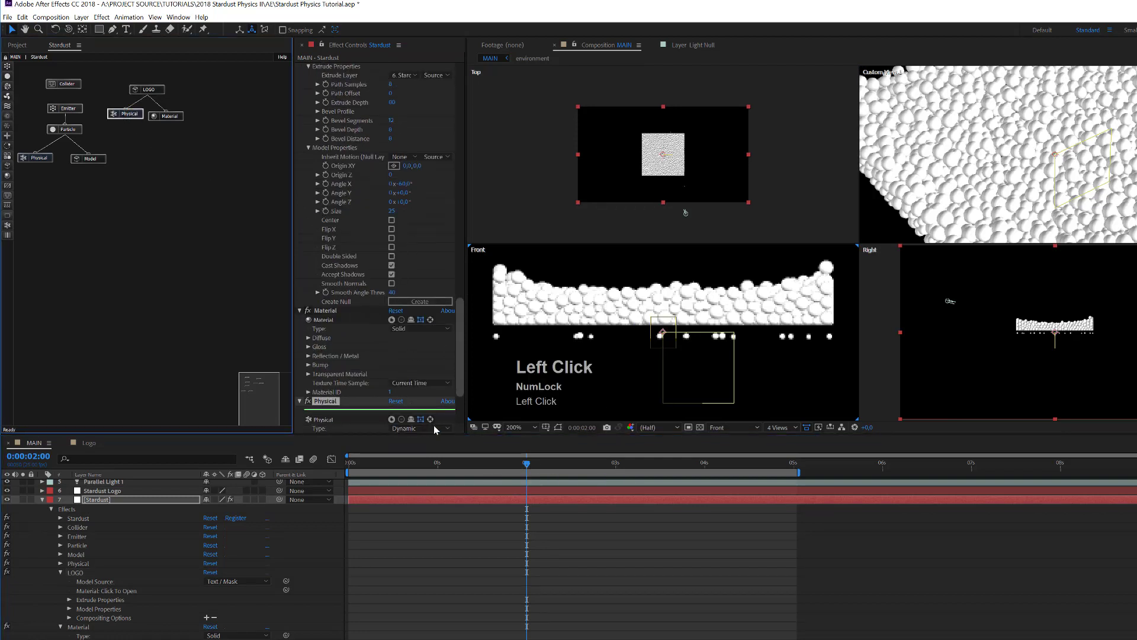
{"action": "left_click", "coordinate": [433, 428]}
{"action": "left_click", "coordinate": [424, 449]}
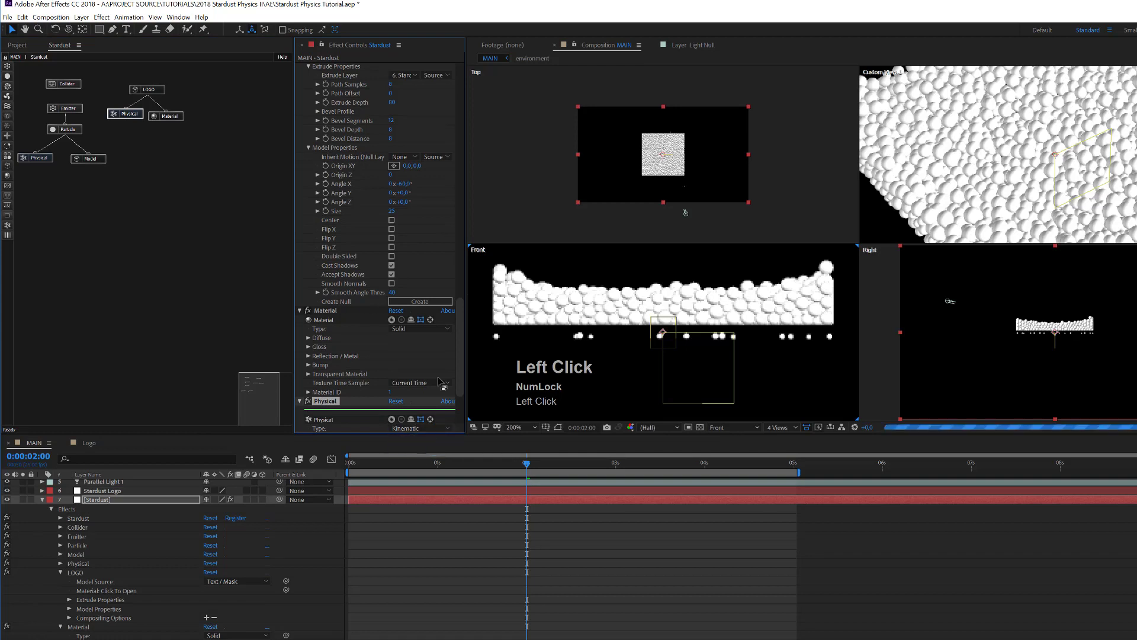
{"action": "scroll", "coordinate": [457, 335], "scroll_direction": "down", "scroll_amount": 1}
{"action": "left_click_drag", "start_coordinate": [460, 327], "coordinate": [459, 350]}
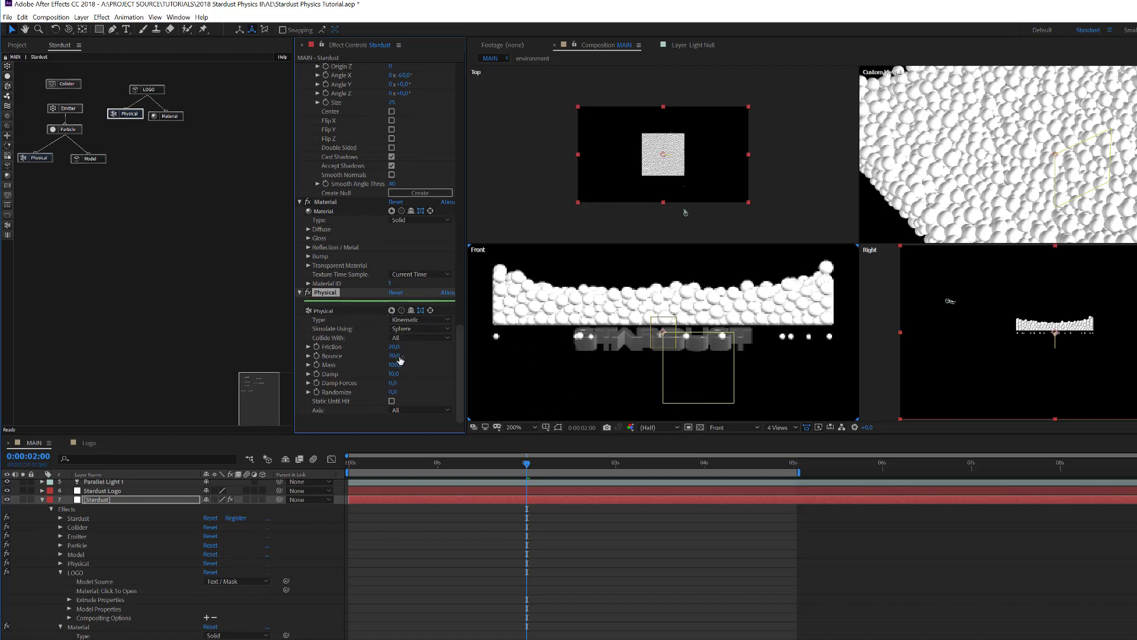
{"action": "left_click", "coordinate": [399, 329]}
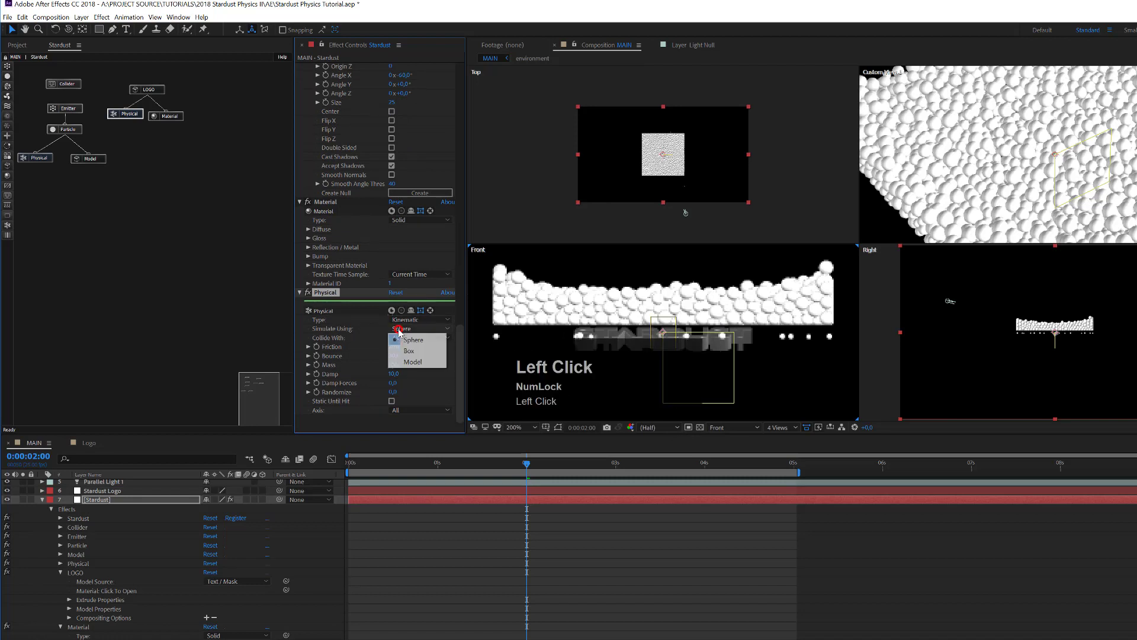
{"action": "left_click", "coordinate": [418, 362]}
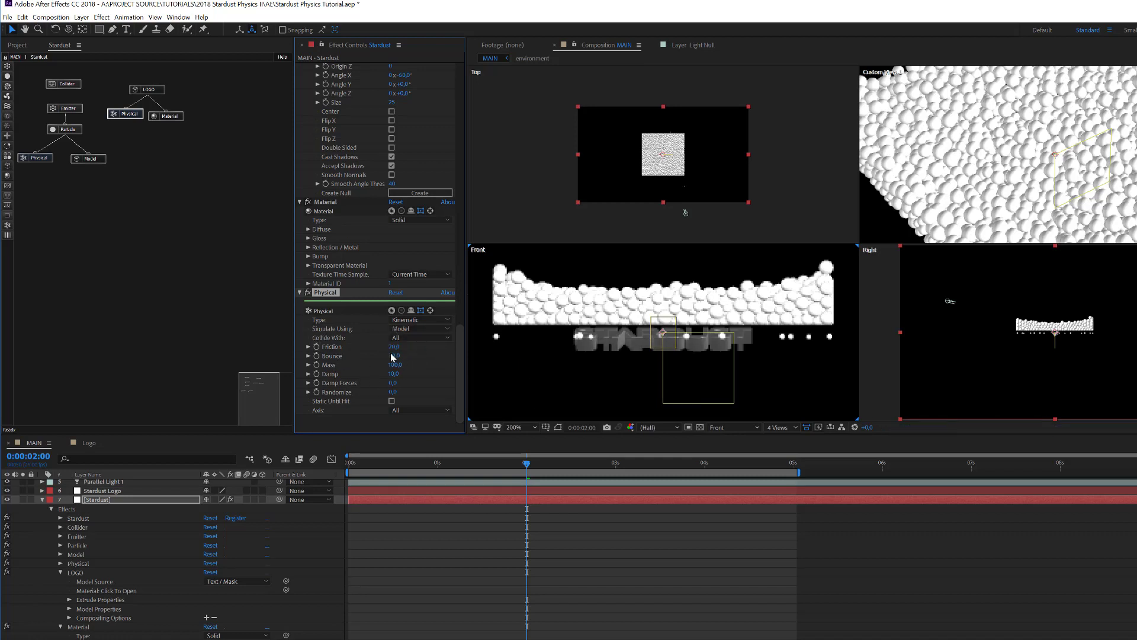
{"action": "left_click", "coordinate": [299, 292]}
{"action": "left_click", "coordinate": [157, 90]}
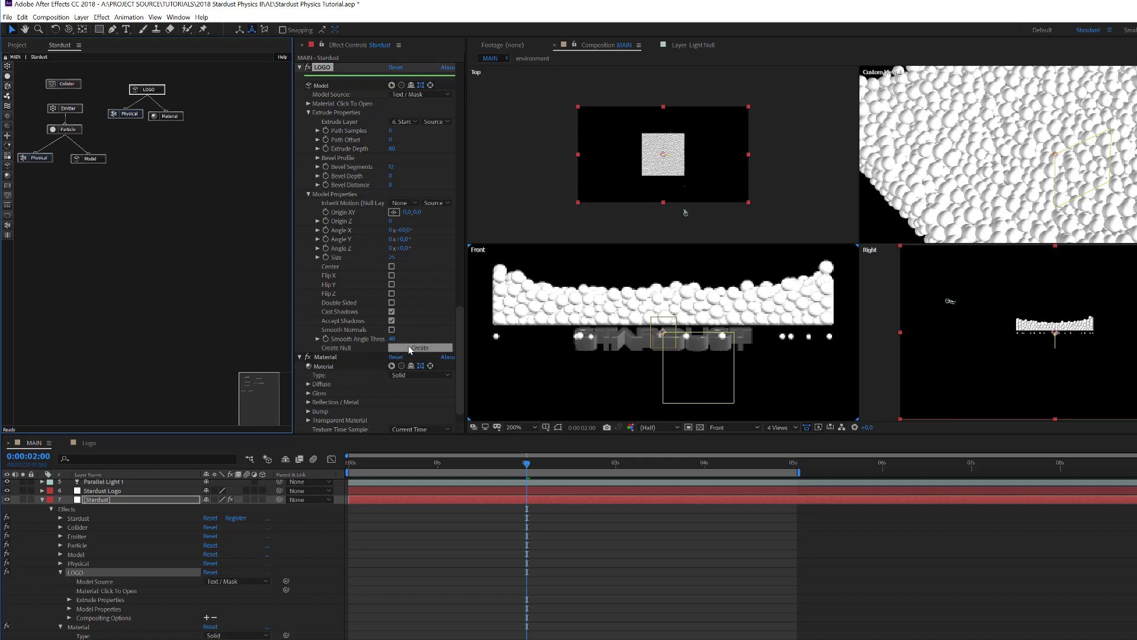
Step: Create a Model Control null from LOGO's Model Properties
{"action": "left_click", "coordinate": [309, 196]}
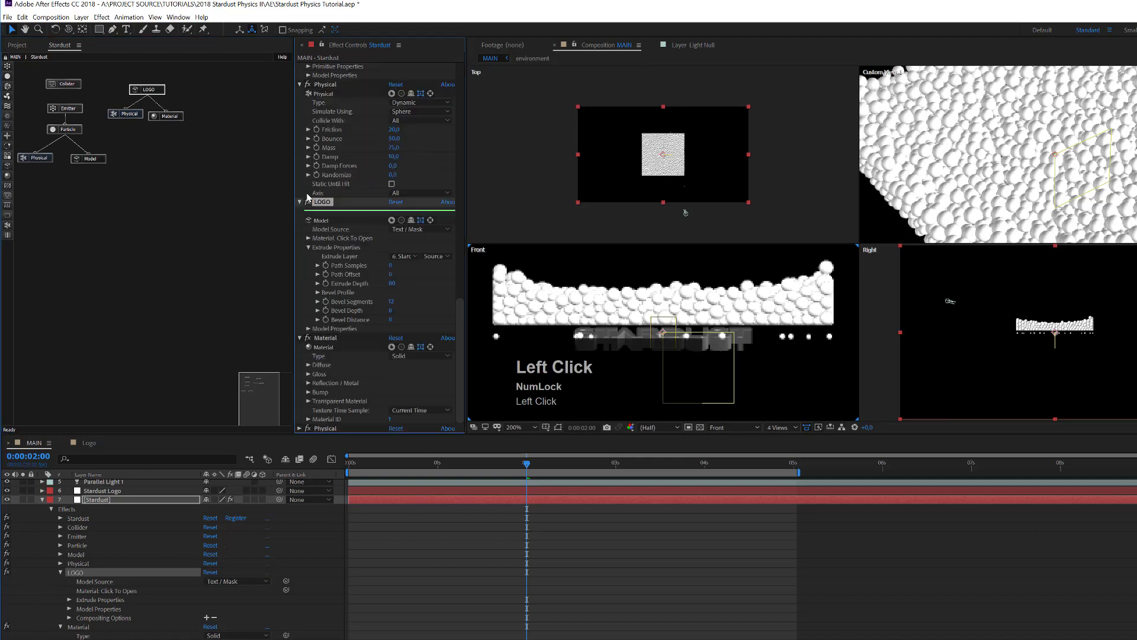
{"action": "left_click", "coordinate": [309, 329]}
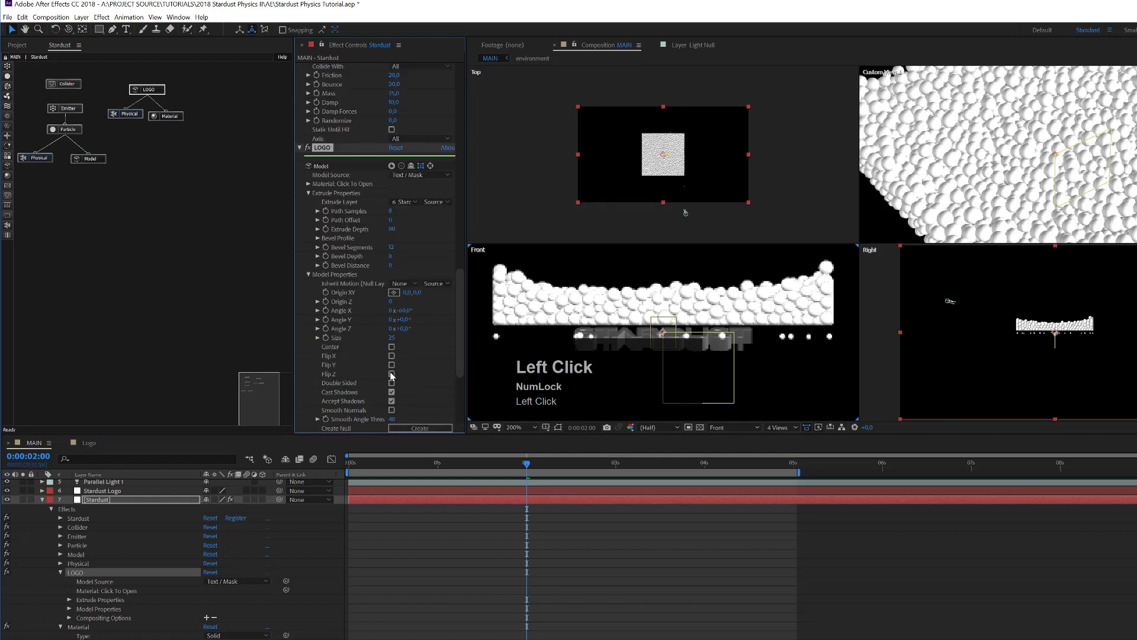
{"action": "left_click", "coordinate": [420, 428]}
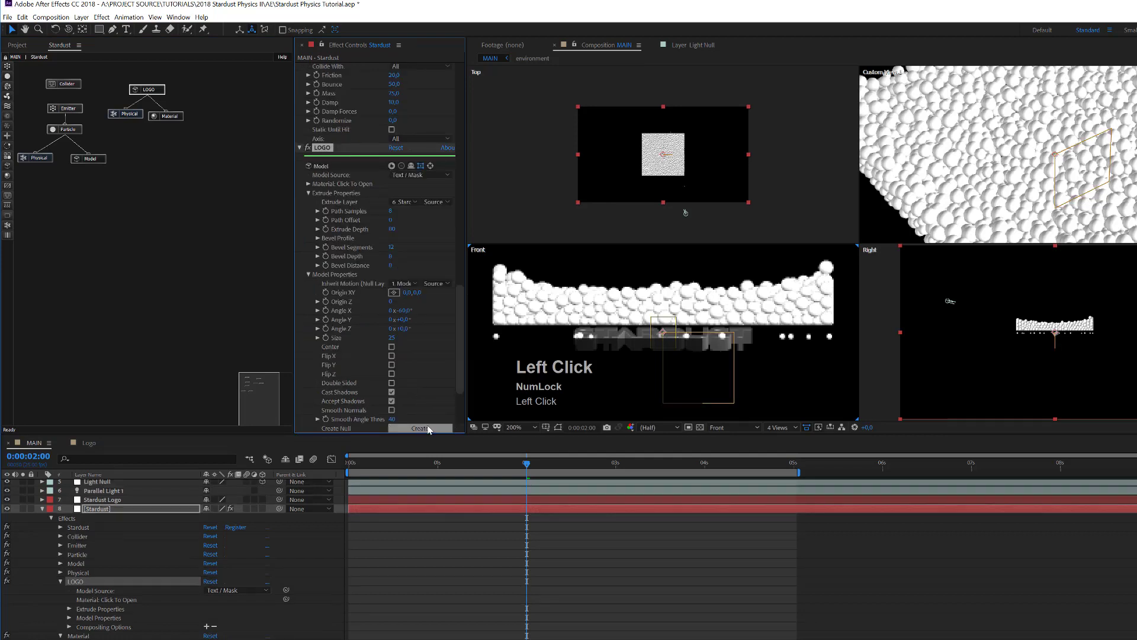
{"action": "scroll", "coordinate": [427, 545], "scroll_direction": "up", "scroll_amount": 2}
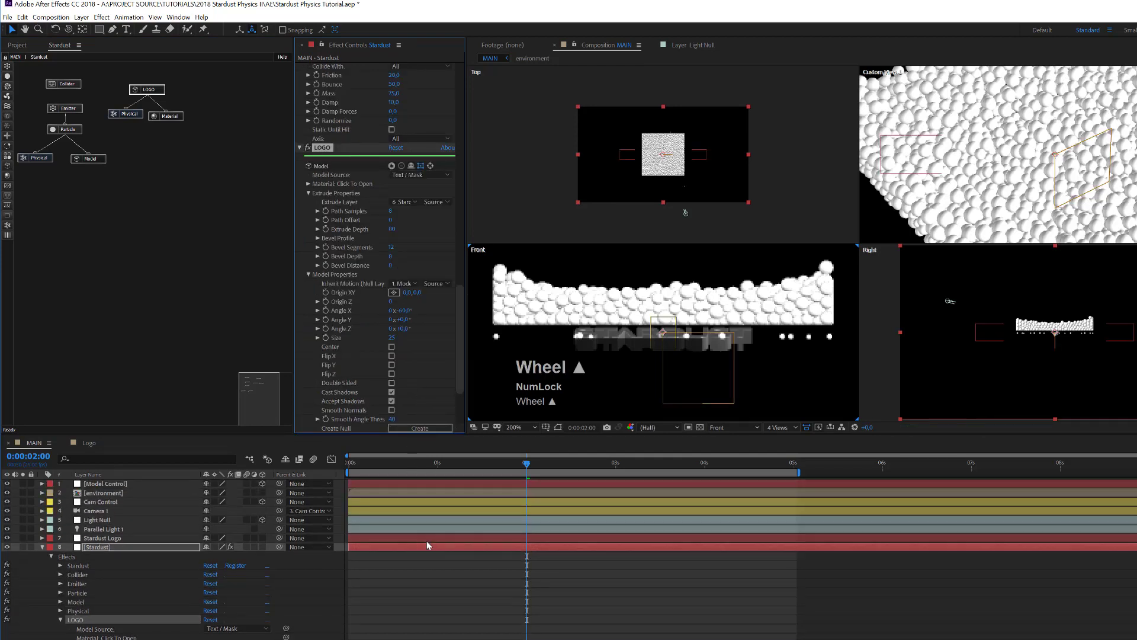
Step: Separate Model Control's Position into X/Y/Z and drag Y down below the sphere bed
{"action": "left_click", "coordinate": [118, 484]}
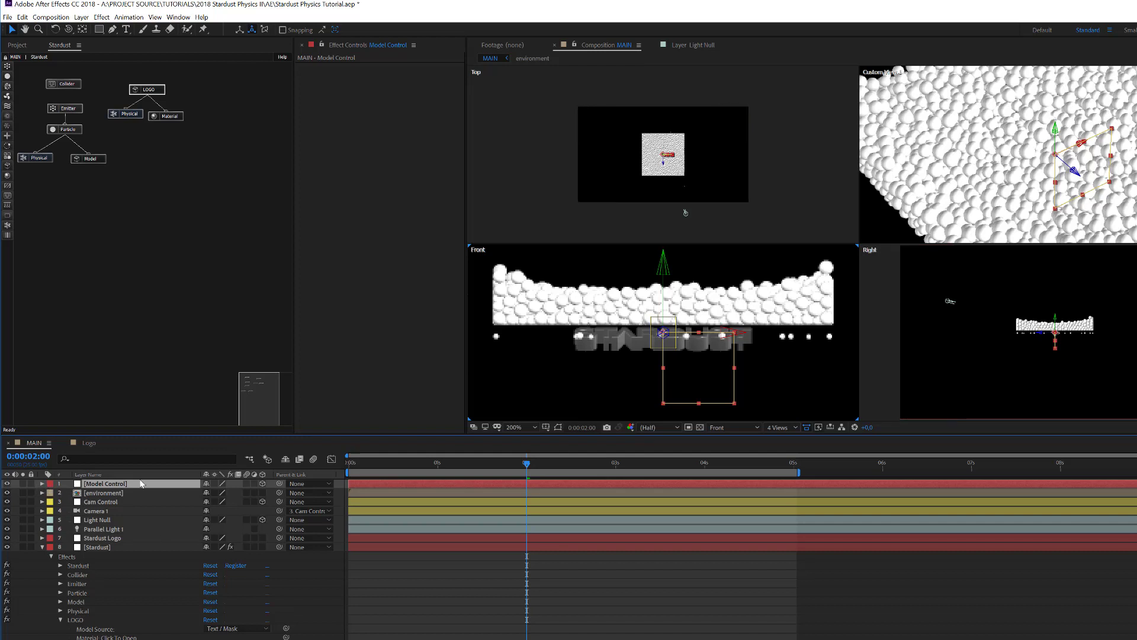
{"action": "key", "text": "p"}
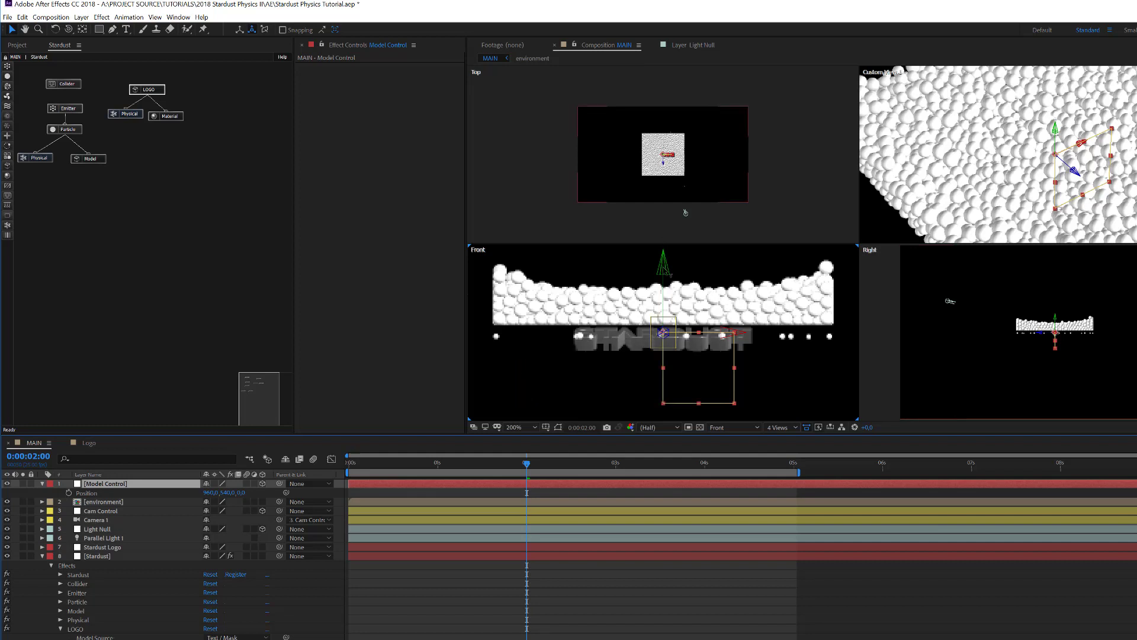
{"action": "left_click", "coordinate": [92, 495]}
{"action": "right_click", "coordinate": [93, 495]}
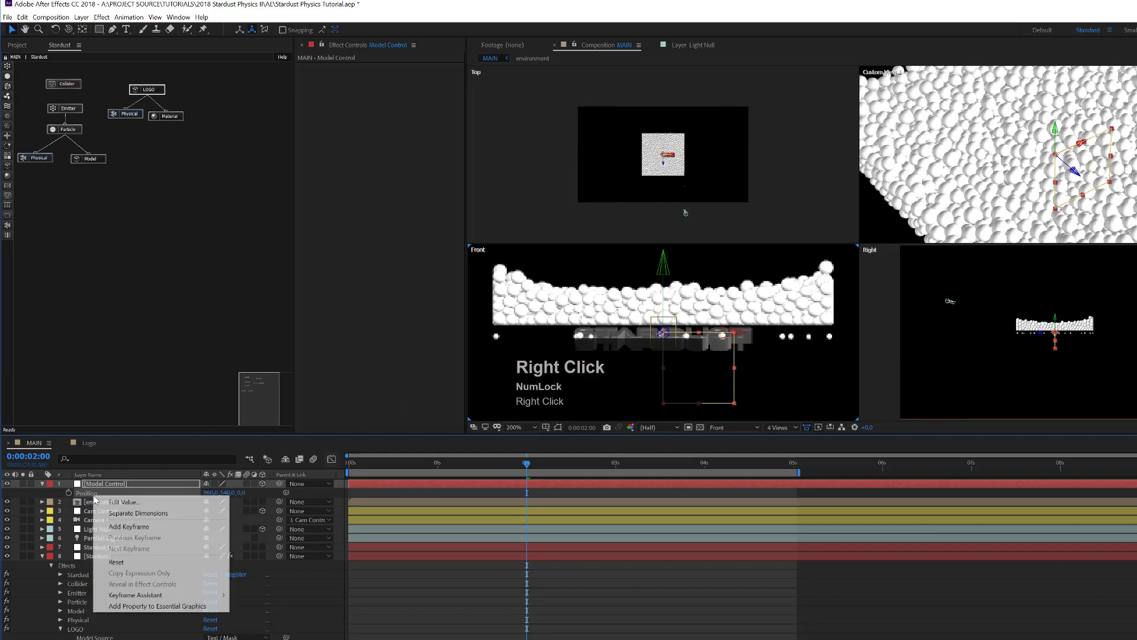
{"action": "left_click", "coordinate": [138, 513]}
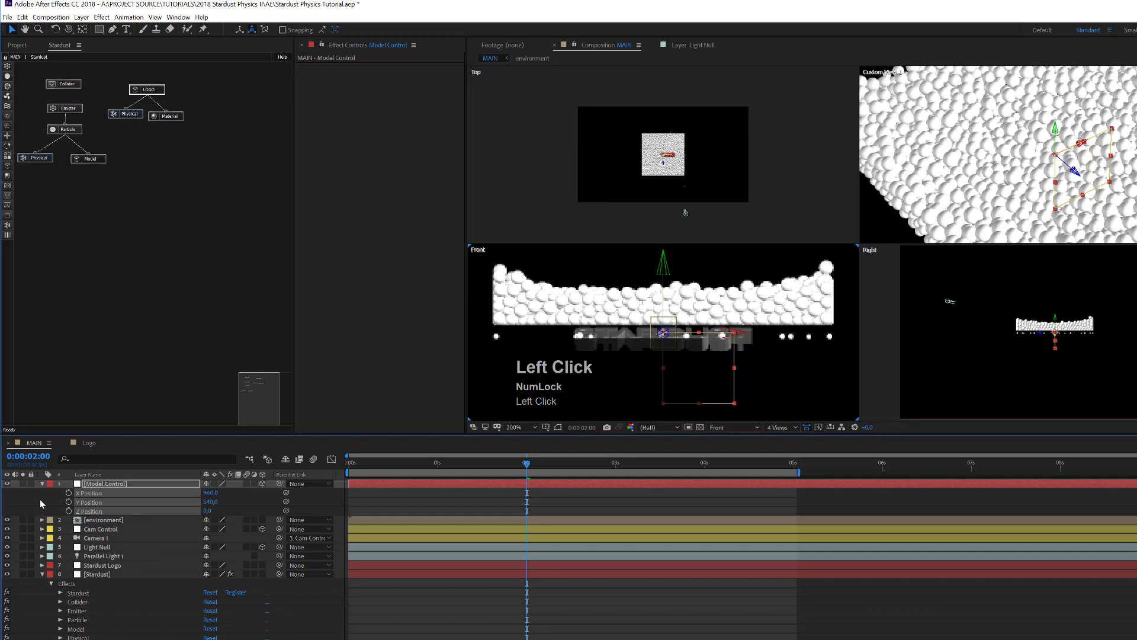
{"action": "left_click", "coordinate": [40, 503]}
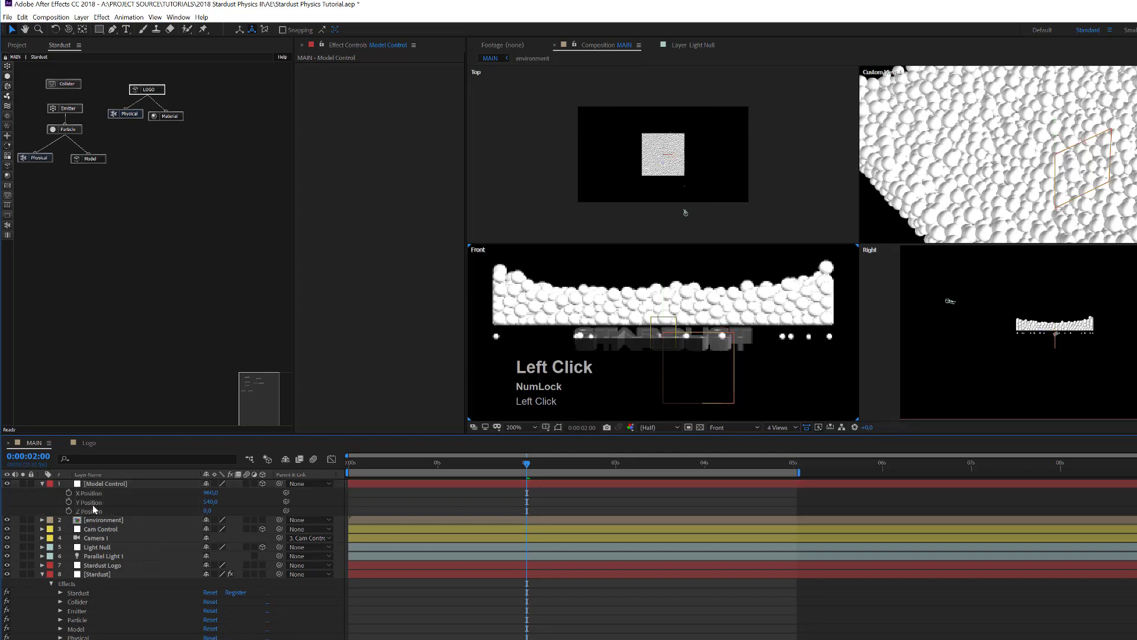
{"action": "left_click", "coordinate": [118, 483]}
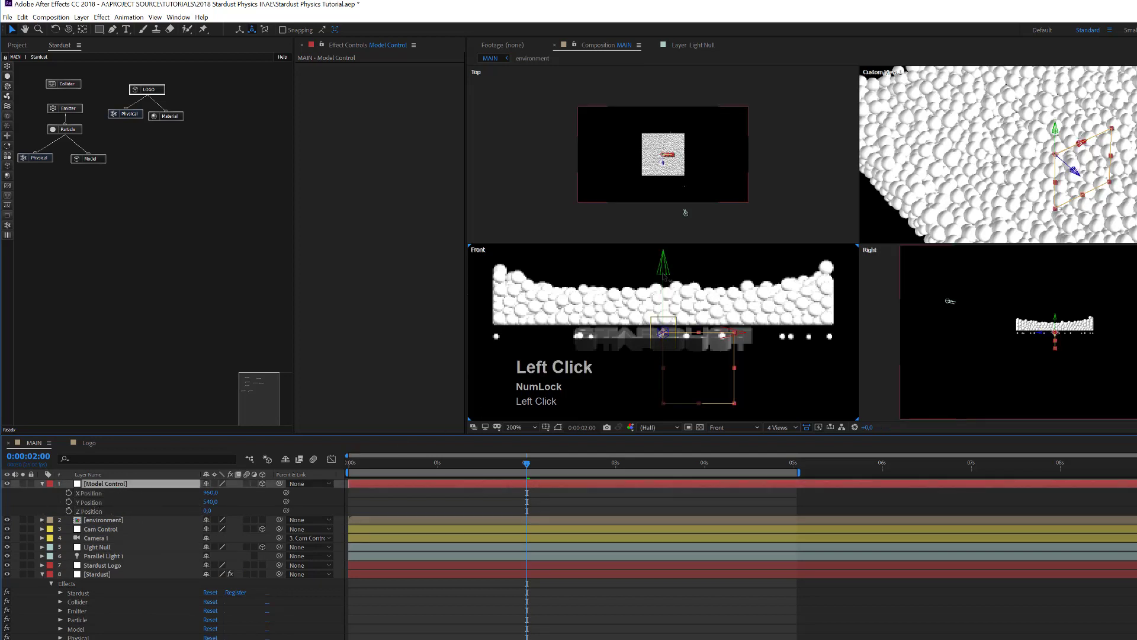
{"action": "left_click_drag", "start_coordinate": [665, 276], "coordinate": [664, 316]}
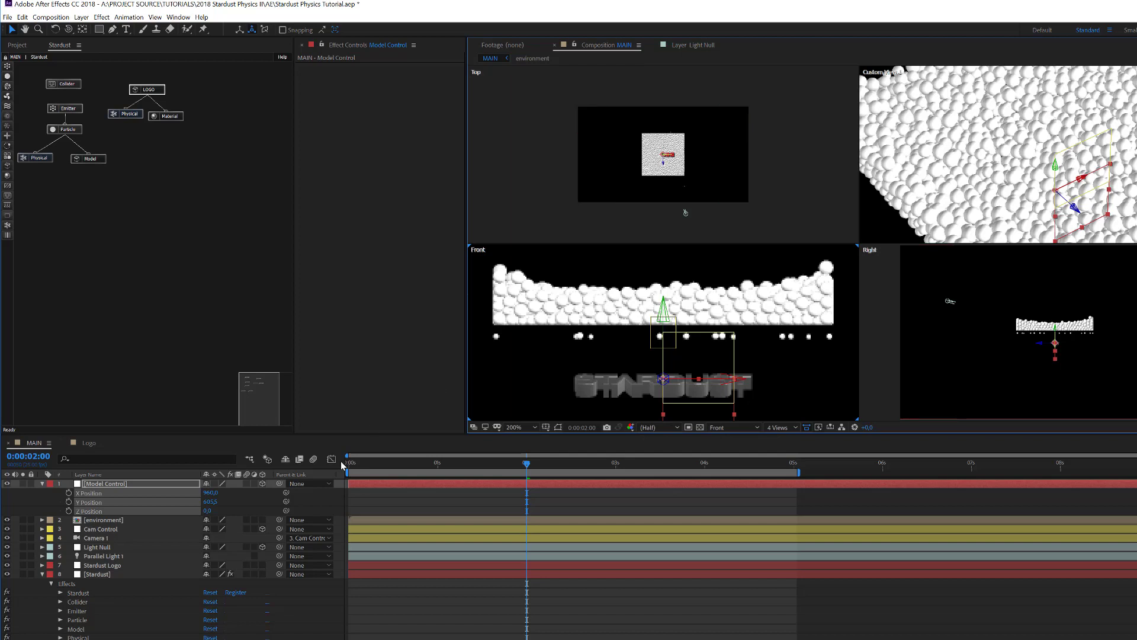
Step: Keyframe Model Control's Y Position at 600
{"action": "left_click", "coordinate": [211, 502]}
{"action": "key", "text": "Num_Lock"}
{"action": "type", "text": "600"}
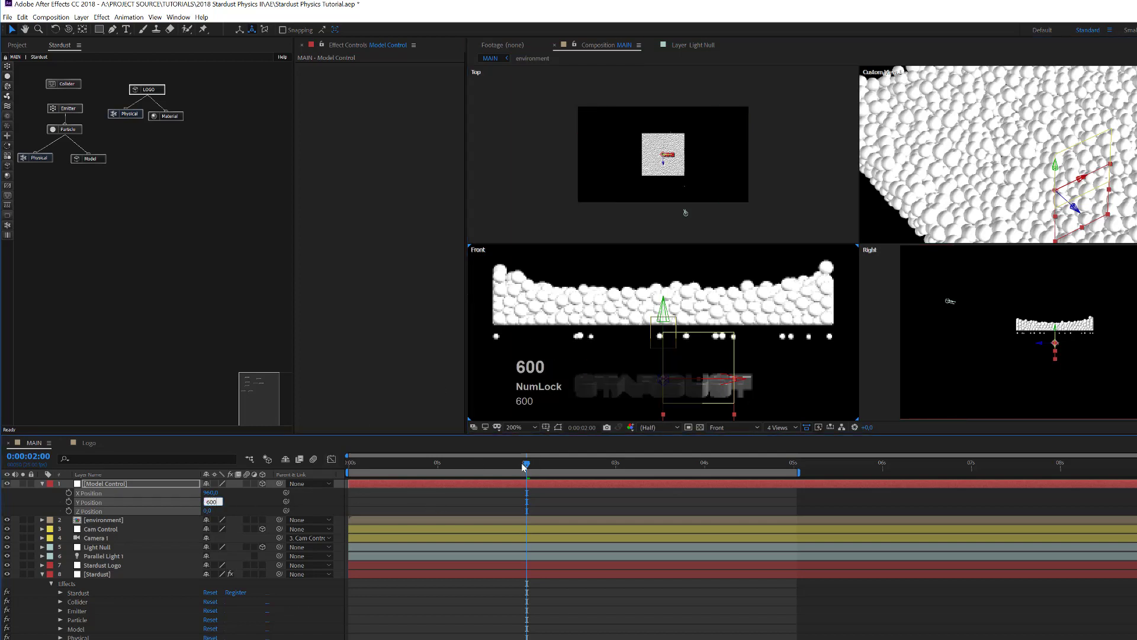
{"action": "left_click", "coordinate": [118, 502]}
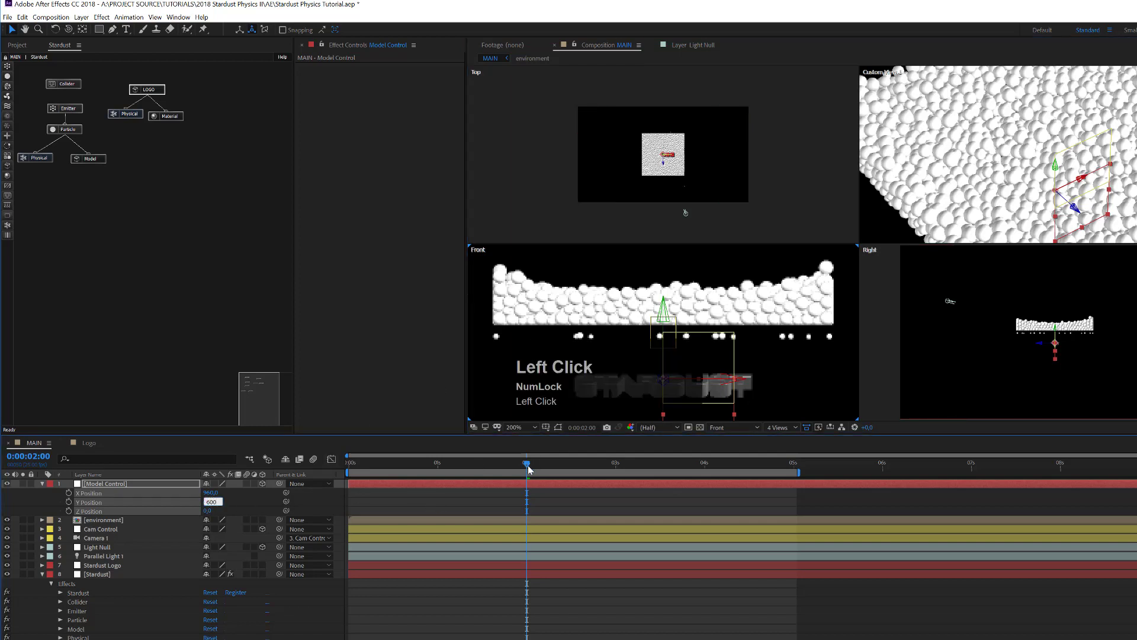
{"action": "left_click", "coordinate": [69, 502]}
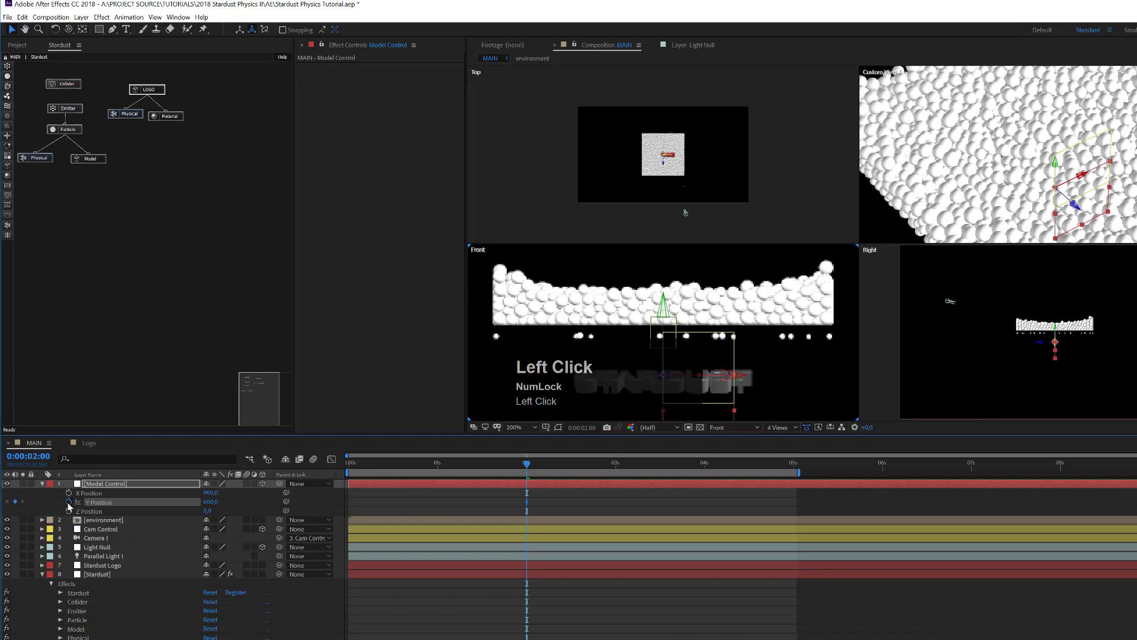
Step: Add a Y Position keyframe of 480 at 0:00:02:20 and view it in the Graph Editor
{"action": "key", "text": "shift+Page_Down"}
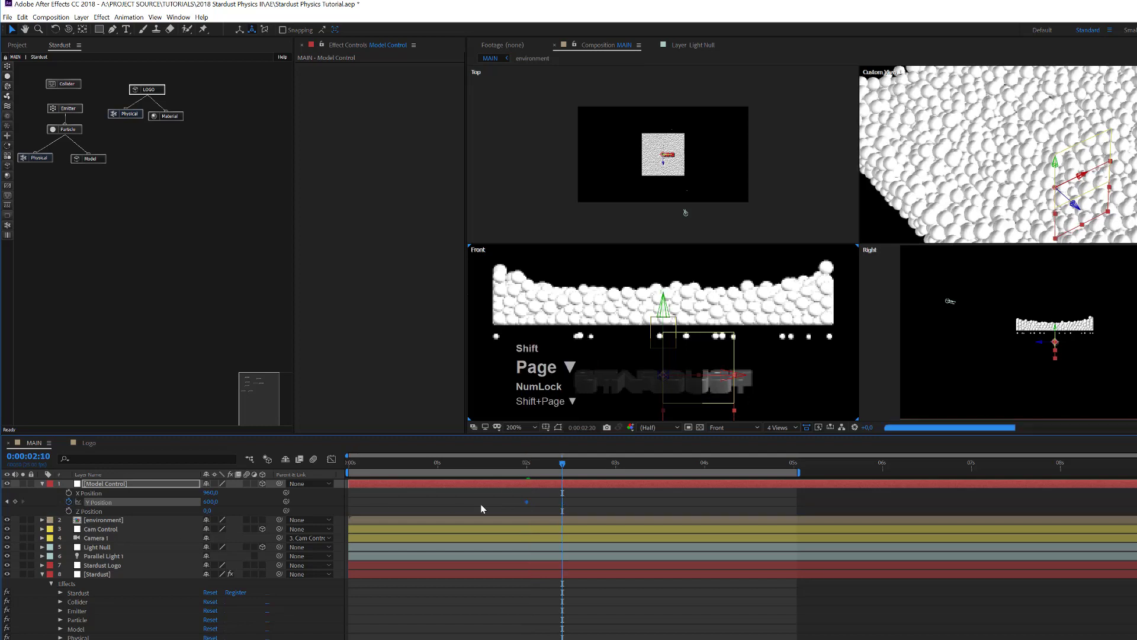
{"action": "key", "text": "shift+Page_Down"}
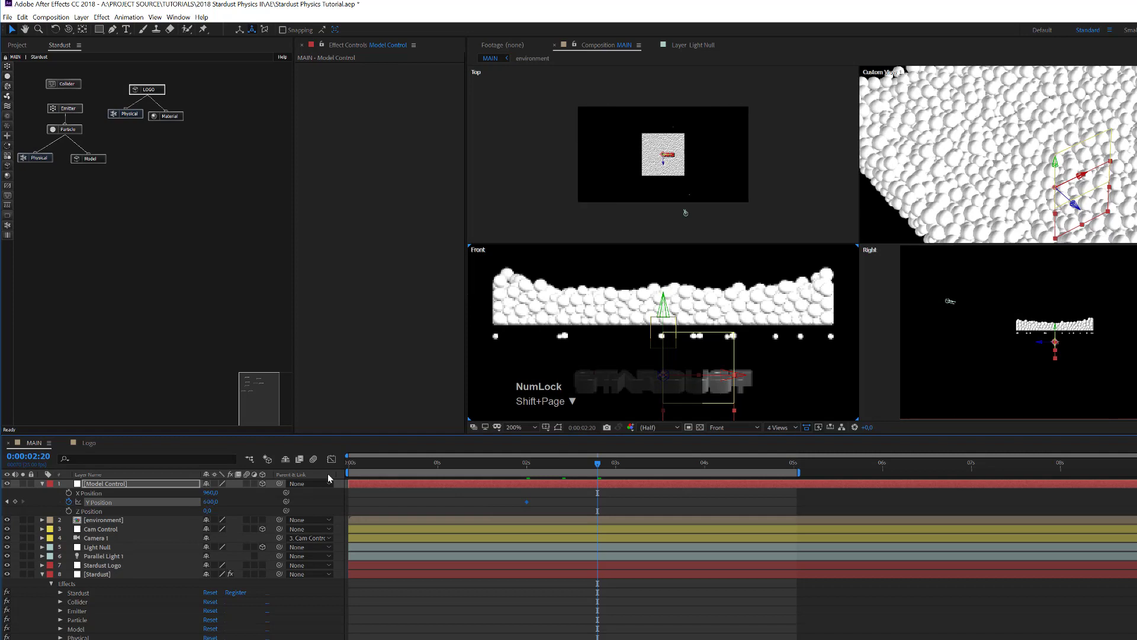
{"action": "left_click_drag", "start_coordinate": [663, 308], "coordinate": [667, 225]}
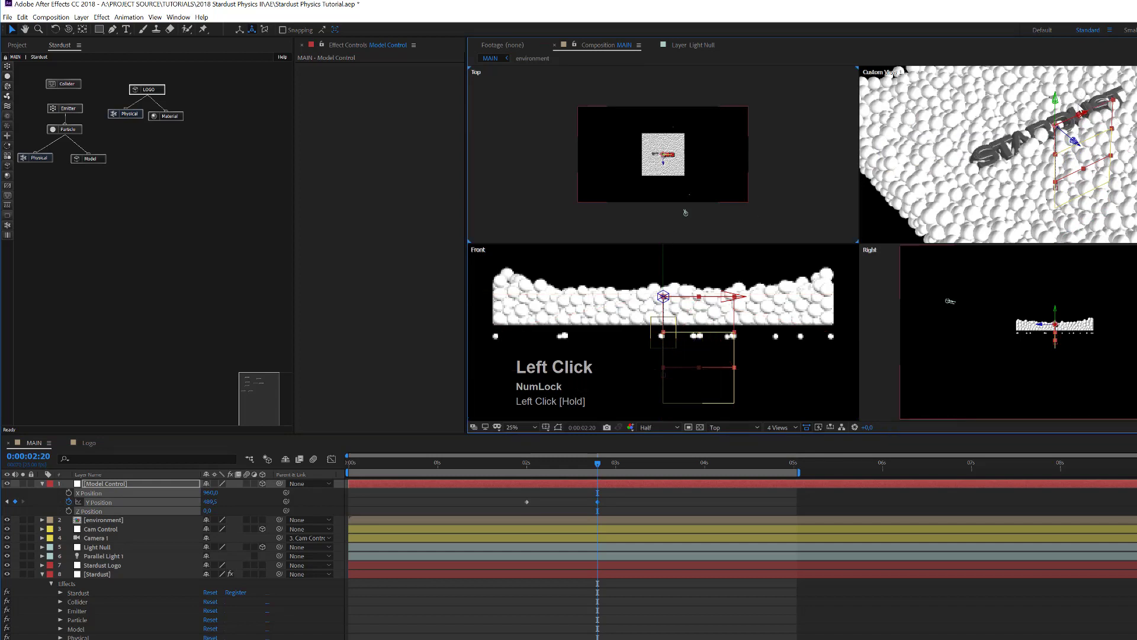
{"action": "left_click_drag", "start_coordinate": [210, 505], "coordinate": [214, 507]}
{"action": "left_click", "coordinate": [211, 503]}
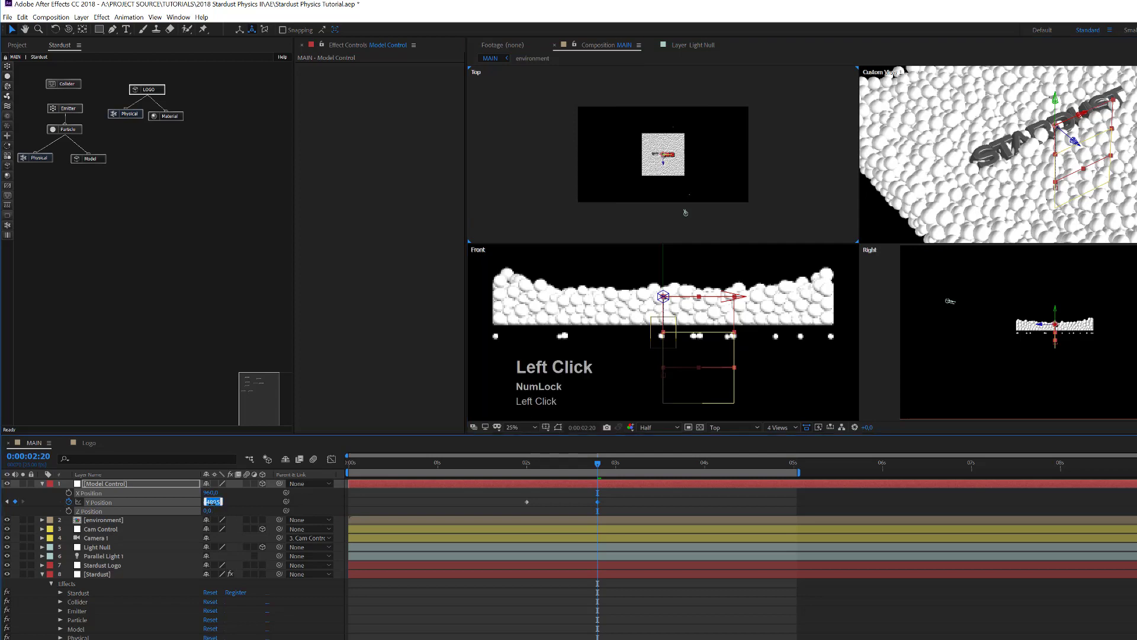
{"action": "type", "text": "480"}
{"action": "key", "text": "Return"}
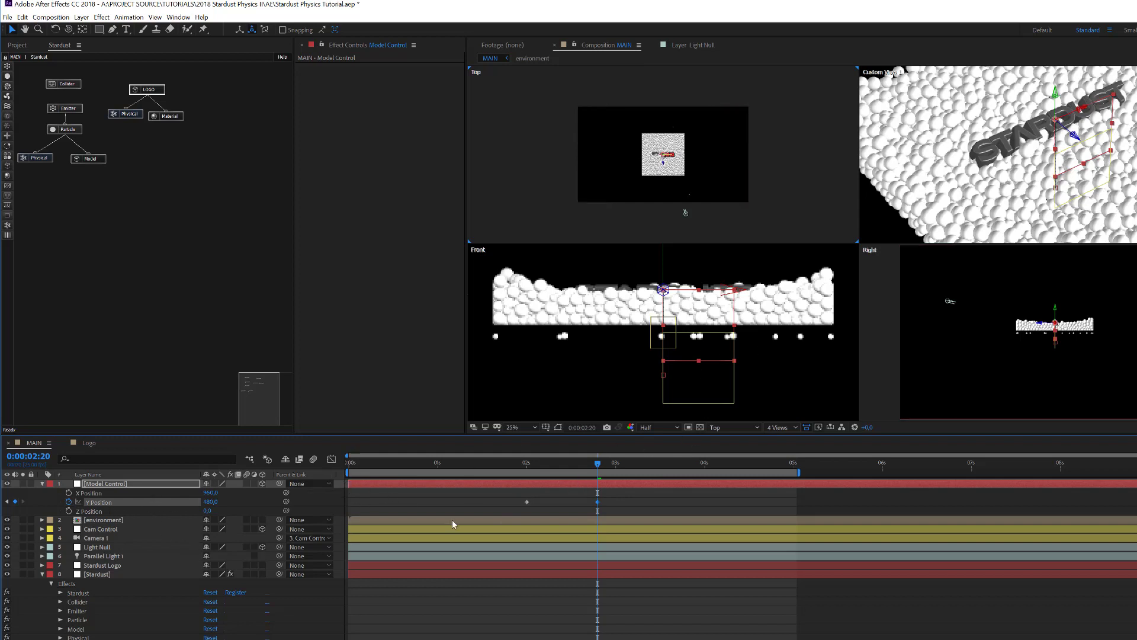
{"action": "left_click", "coordinate": [108, 510]}
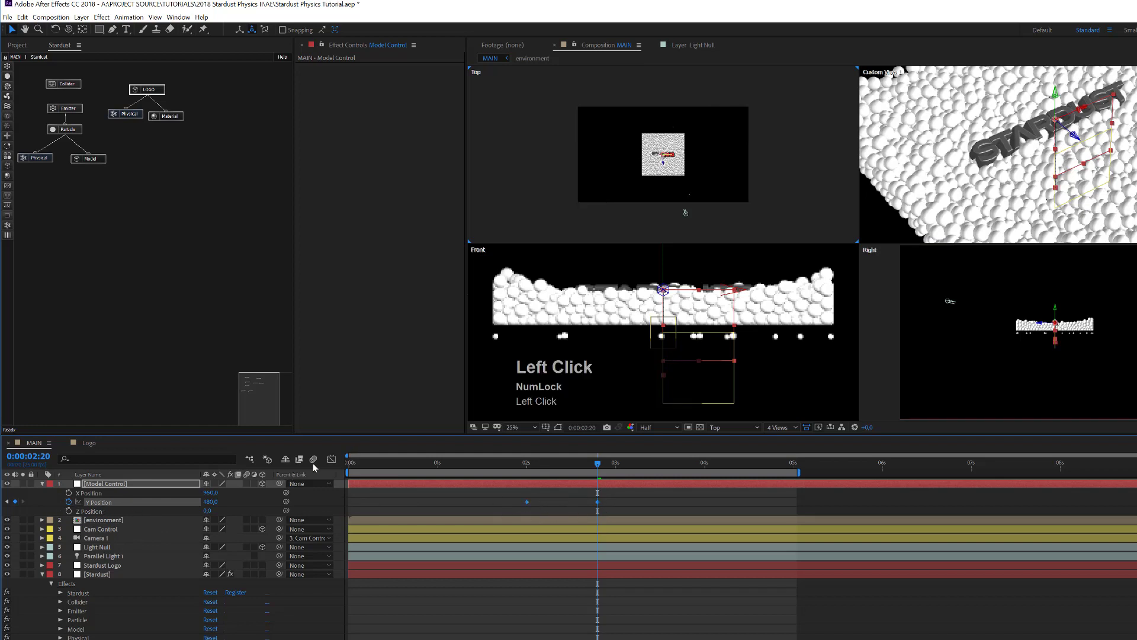
{"action": "left_click", "coordinate": [331, 462]}
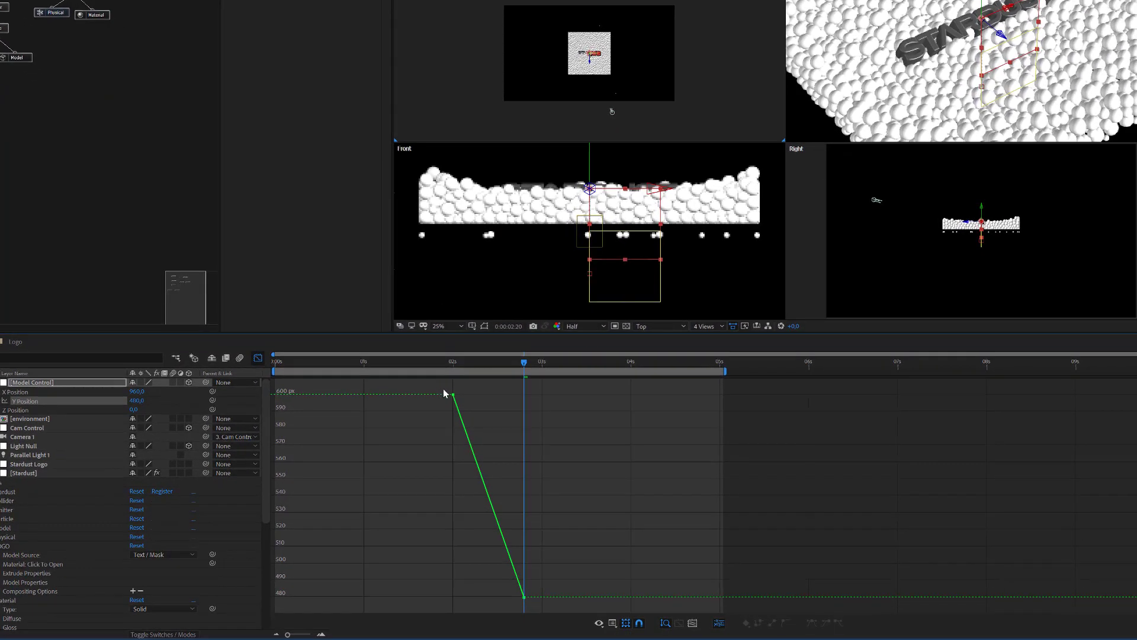
Step: Easy Ease both Y Position keyframes and steepen the curve into the final keyframe
{"action": "left_click_drag", "start_coordinate": [444, 389], "coordinate": [483, 419]}
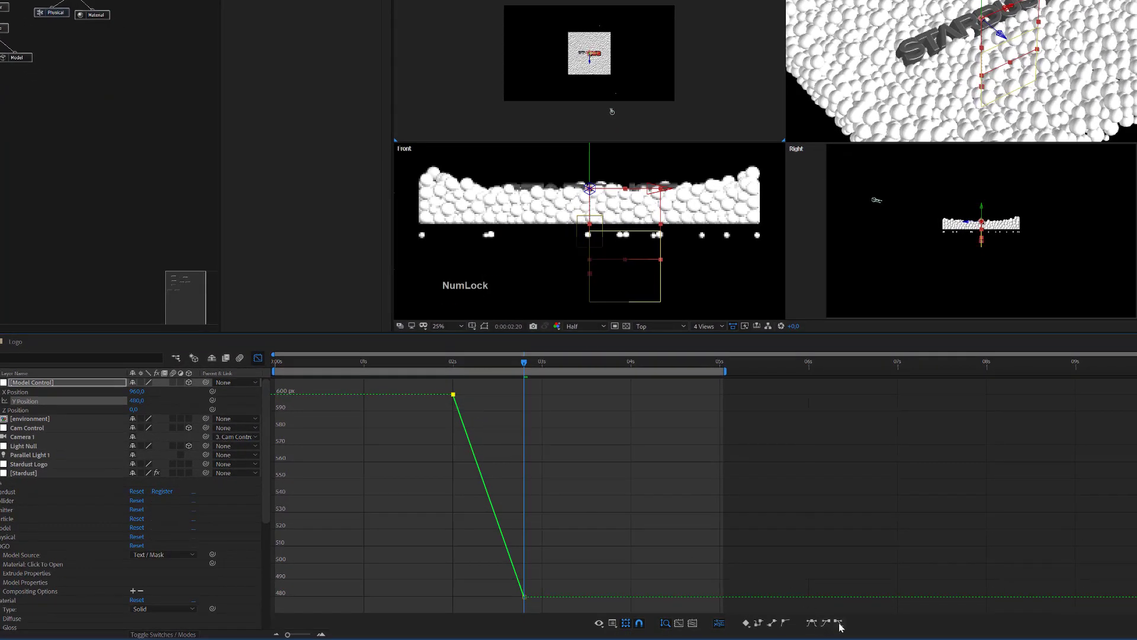
{"action": "left_click", "coordinate": [835, 625]}
{"action": "left_click_drag", "start_coordinate": [468, 599], "coordinate": [492, 621]}
{"action": "left_click", "coordinate": [825, 622]}
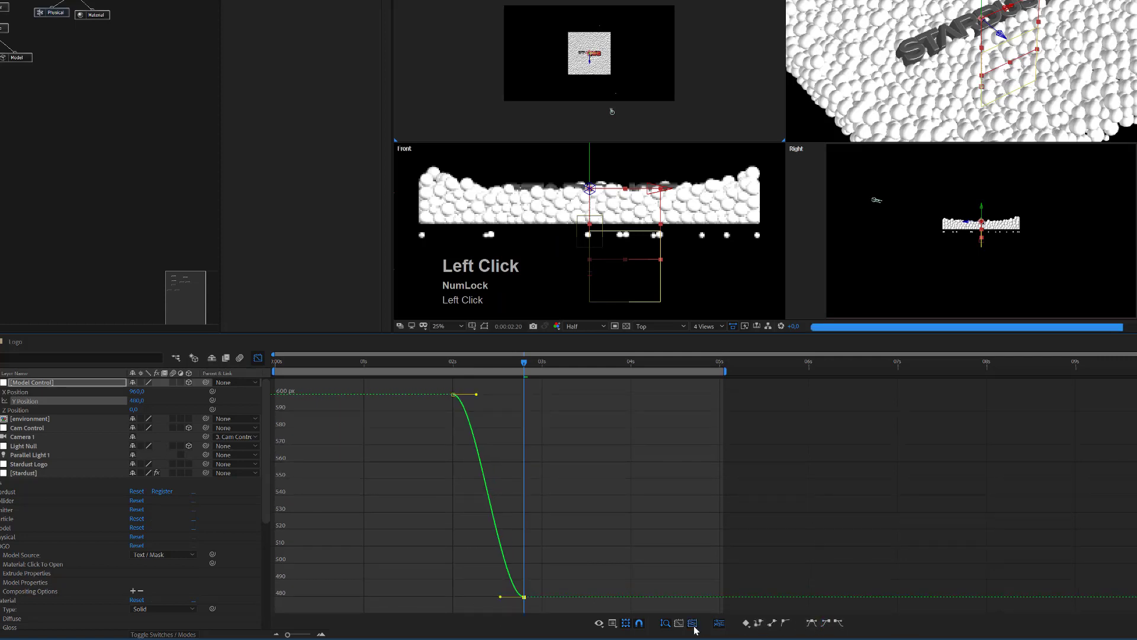
{"action": "left_click", "coordinate": [693, 624]}
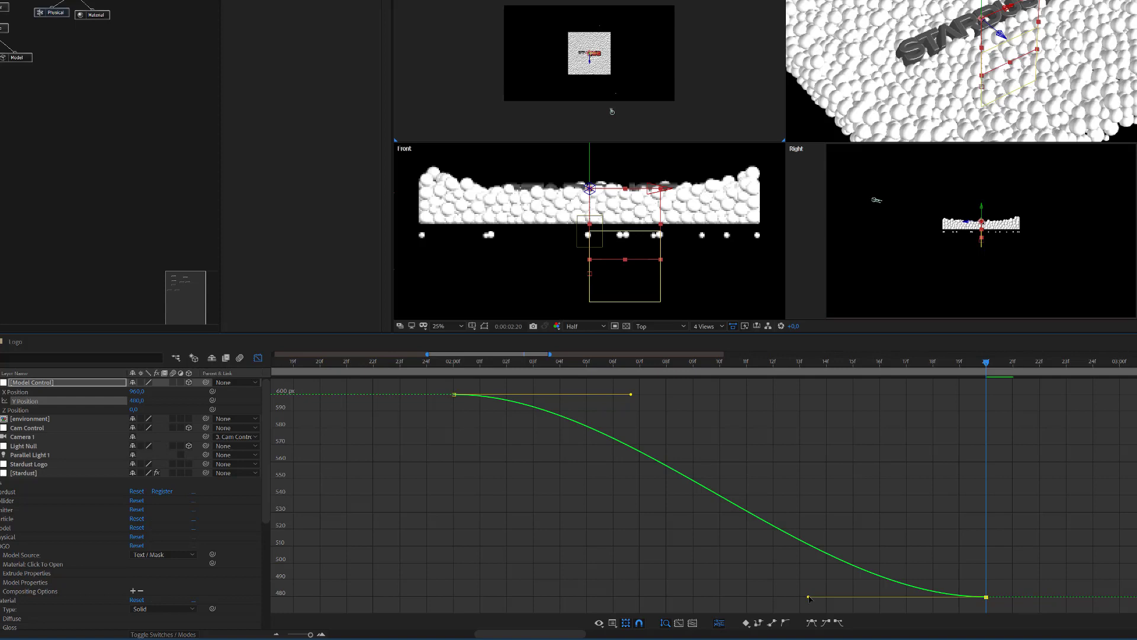
{"action": "left_click_drag", "start_coordinate": [809, 597], "coordinate": [906, 504]}
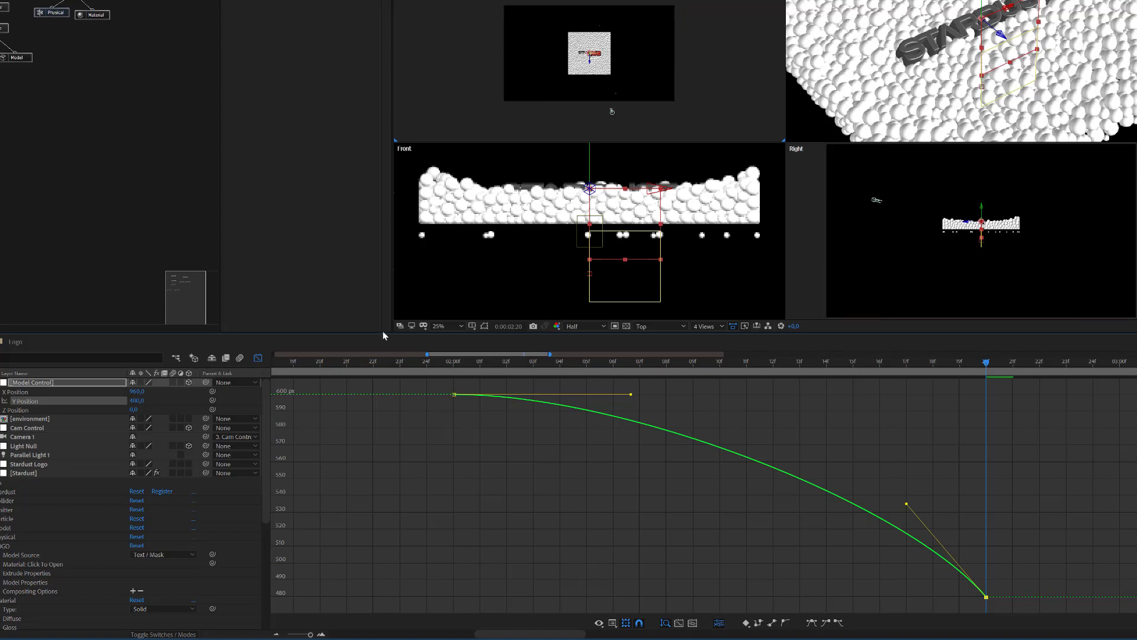
Step: Switch to a single Custom View 1 viewer, return to layer bars, and save the project
{"action": "left_click", "coordinate": [659, 326]}
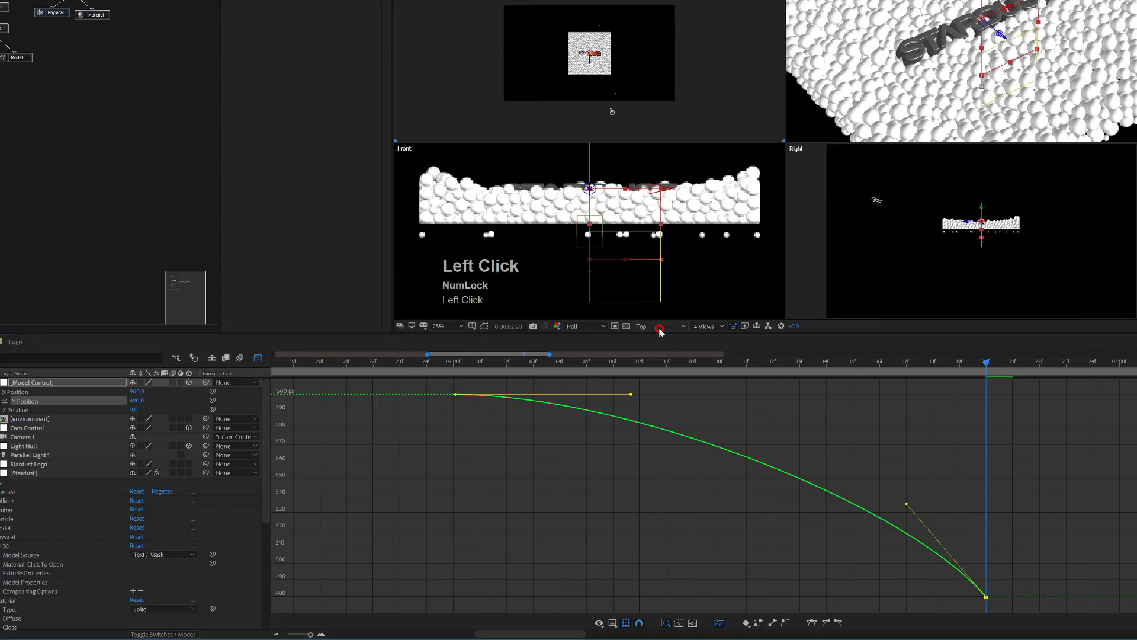
{"action": "left_click", "coordinate": [671, 340]}
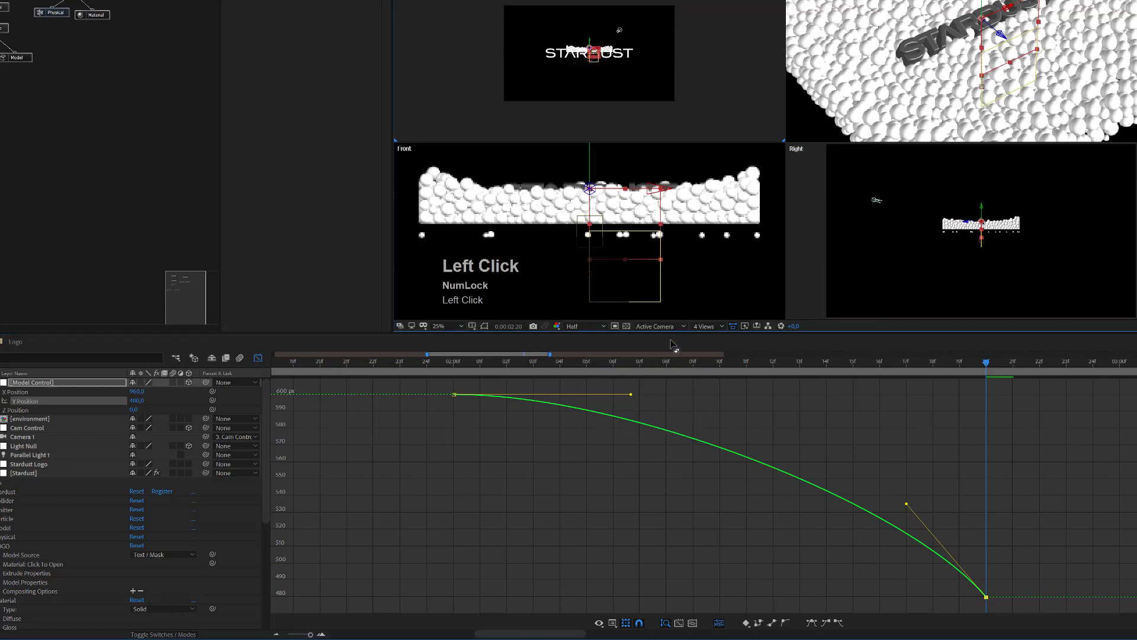
{"action": "left_click", "coordinate": [711, 326]}
{"action": "left_click", "coordinate": [710, 384]}
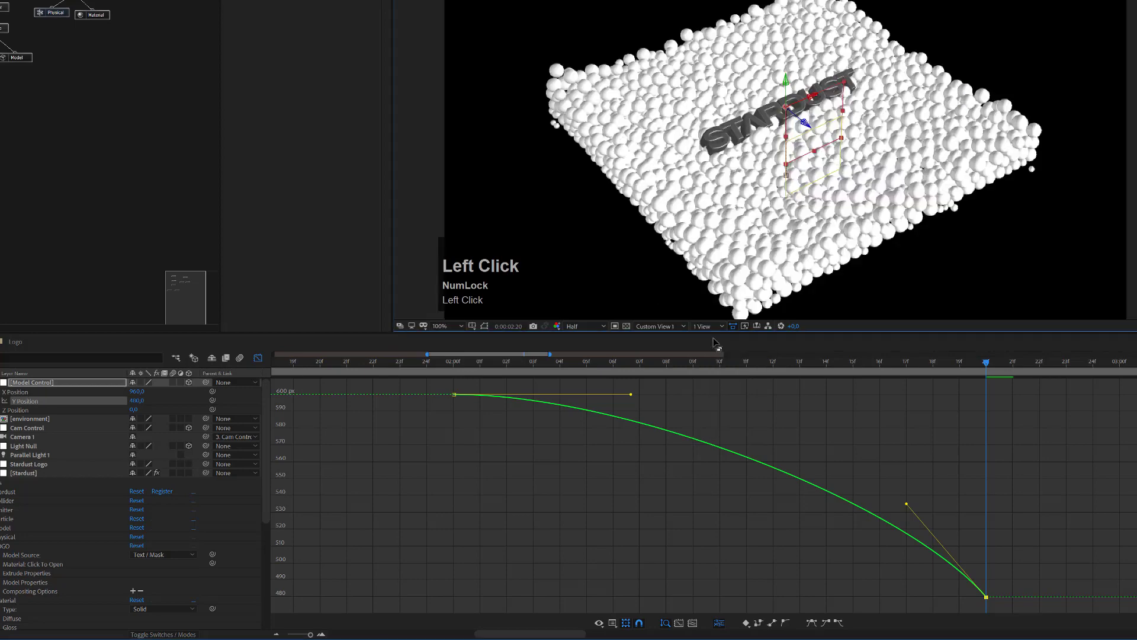
{"action": "left_click", "coordinate": [662, 327]}
{"action": "left_click", "coordinate": [663, 439]}
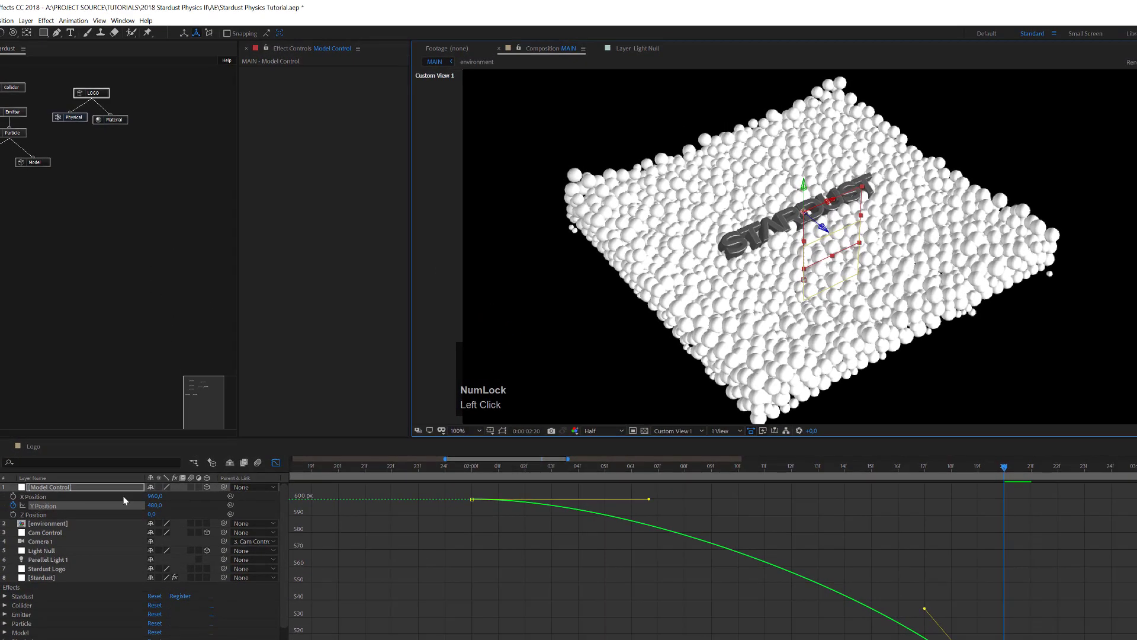
{"action": "left_click", "coordinate": [276, 464]}
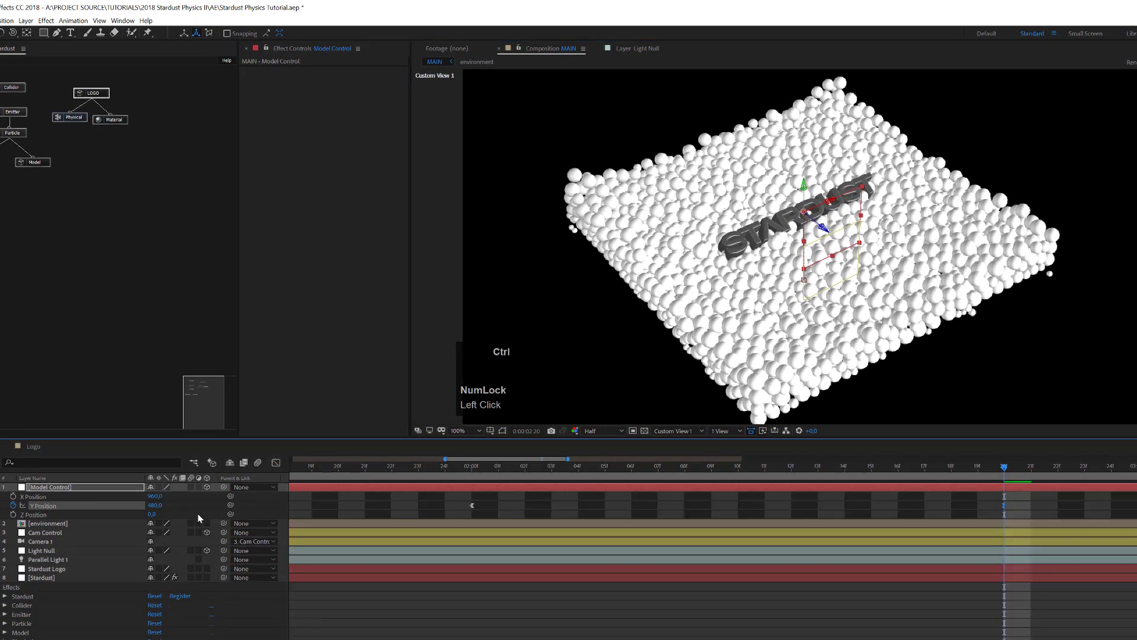
{"action": "key", "text": "ctrl+s"}
Step: Set the Stardust layer's Physics Simulation to On and click Cache In / Out
{"action": "left_click", "coordinate": [52, 578]}
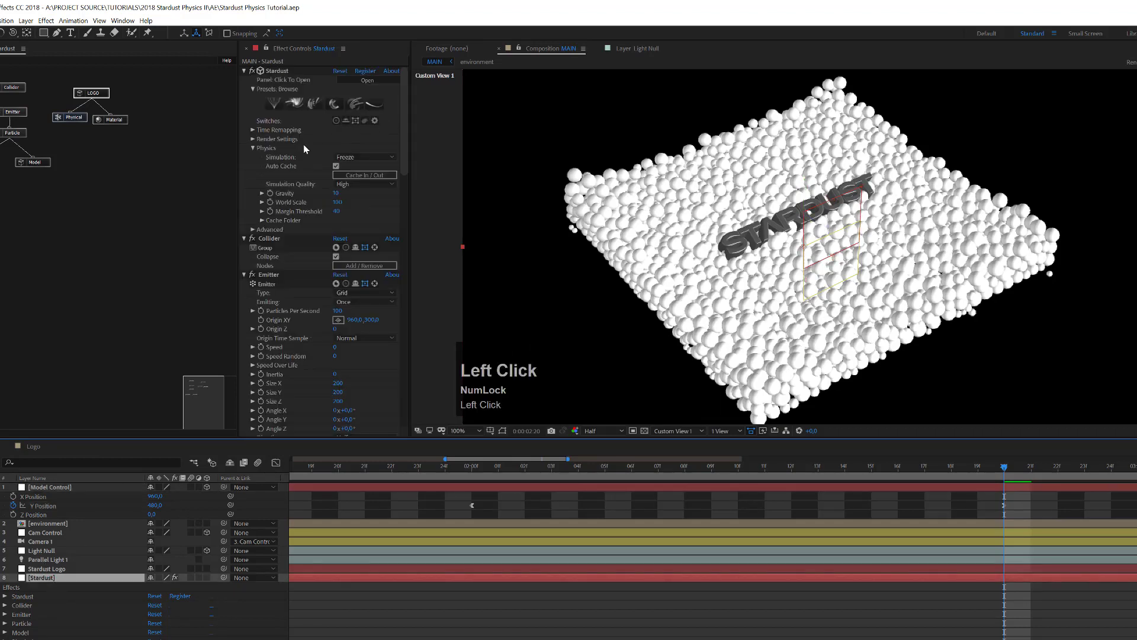
{"action": "left_click", "coordinate": [350, 158]}
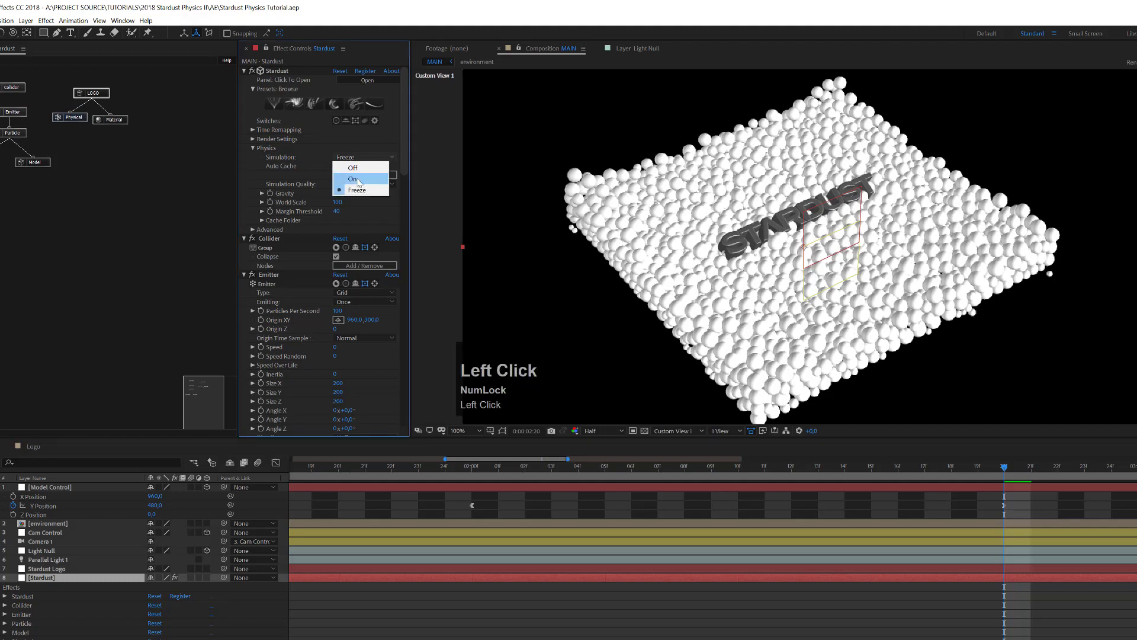
{"action": "left_click", "coordinate": [357, 179]}
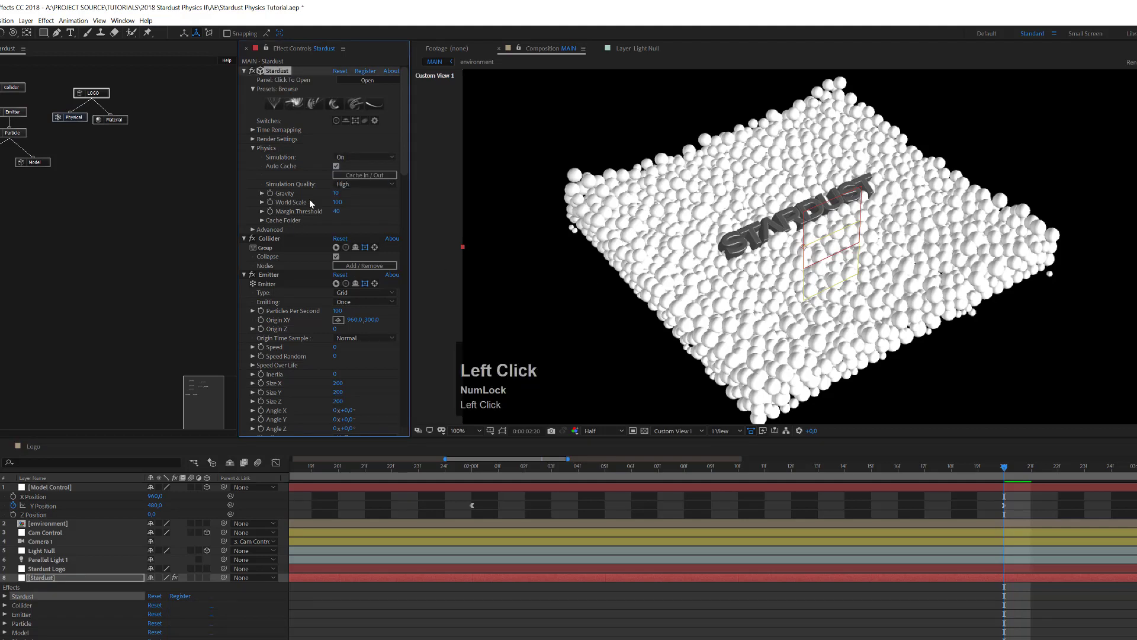
{"action": "left_click", "coordinate": [347, 177]}
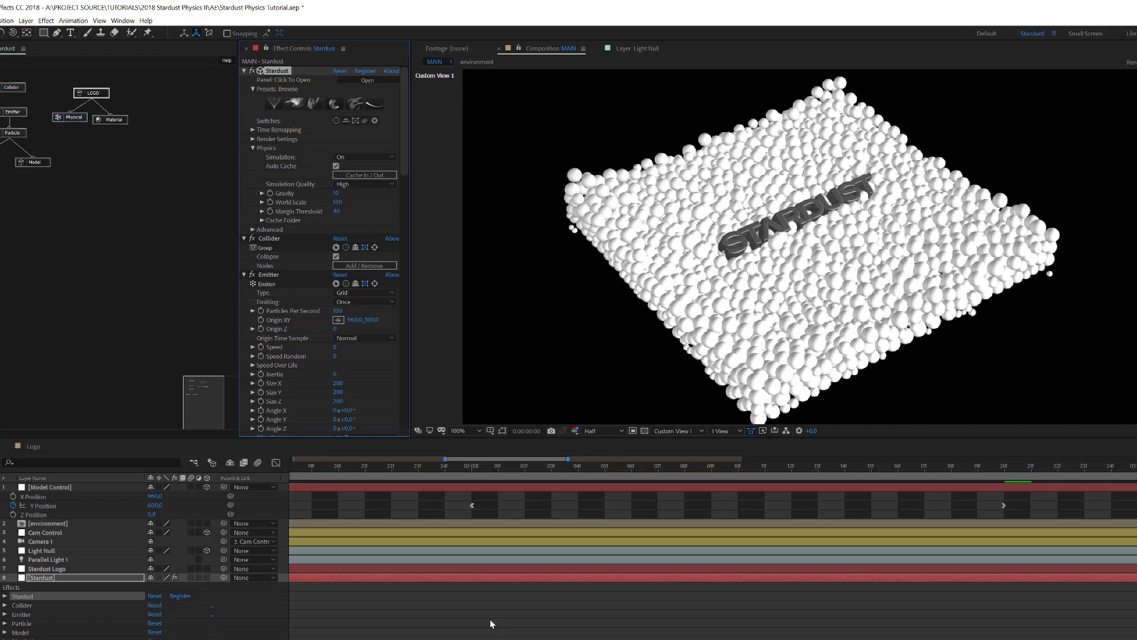
Step: Play a preview so the Stardust physics simulation caches
{"action": "key", "text": "space"}
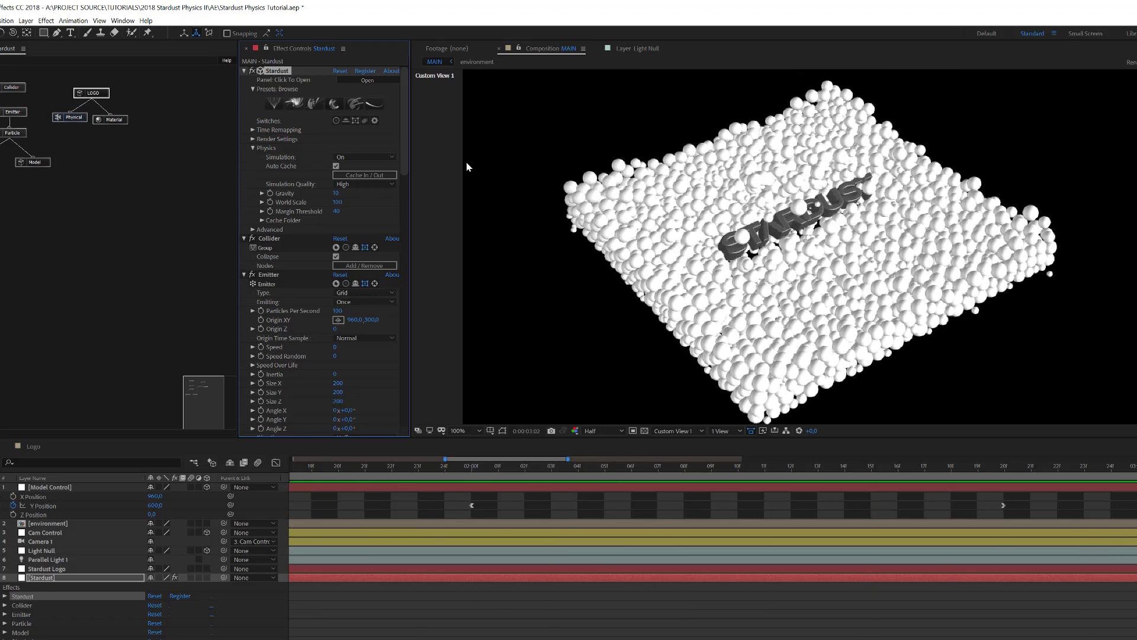
Step: Stop playback and set the simulation to Freeze at 0:00:02:03
{"action": "left_click", "coordinate": [437, 424]}
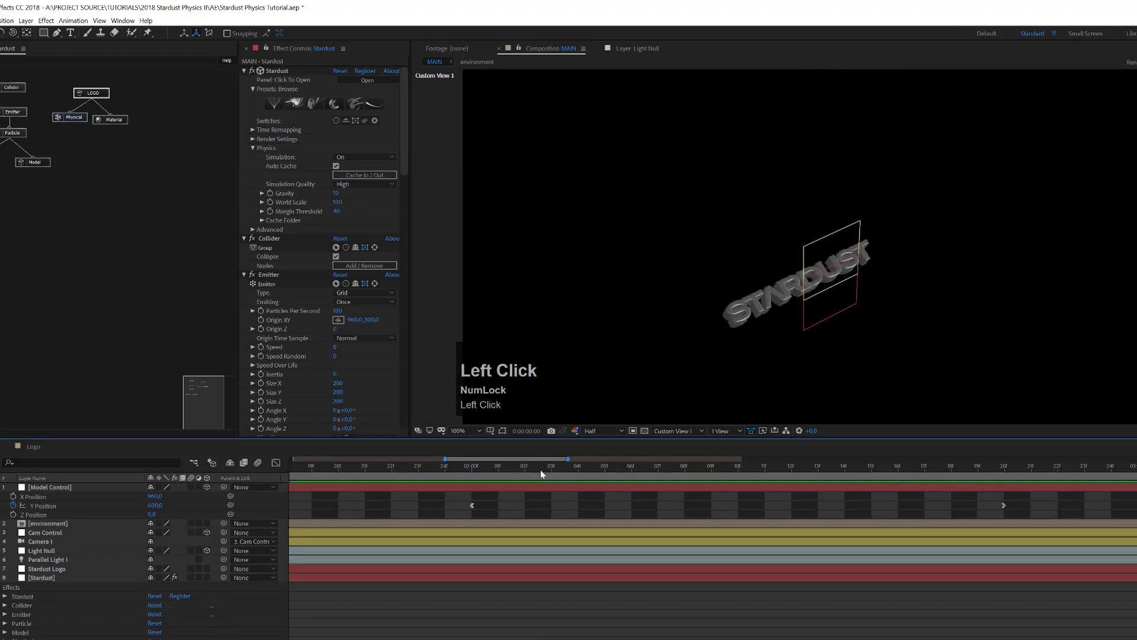
{"action": "left_click", "coordinate": [541, 467]}
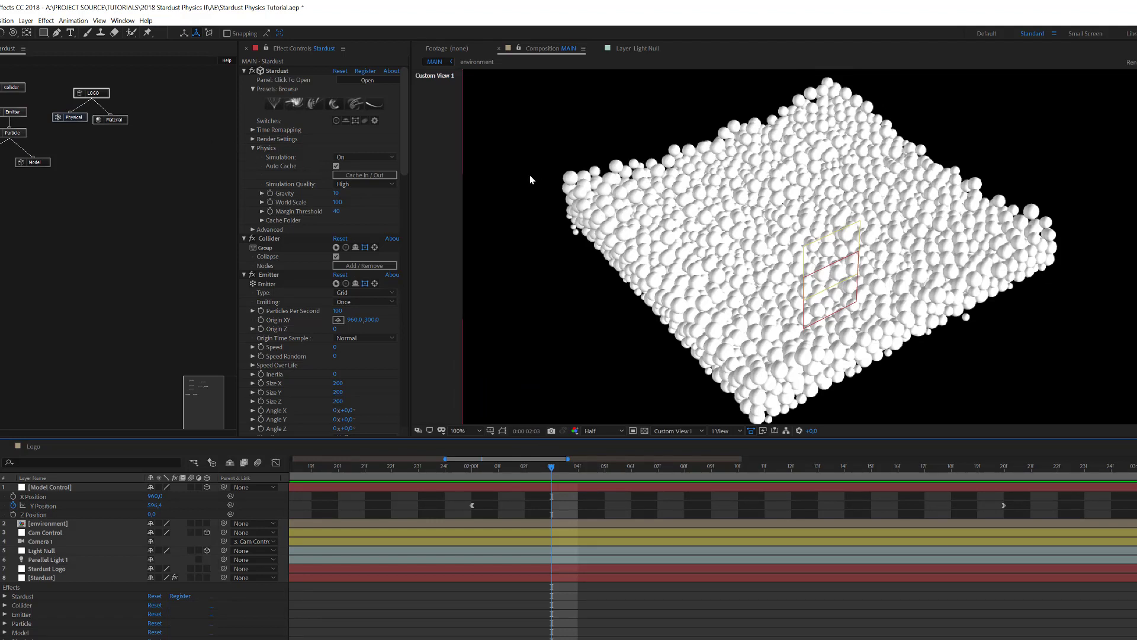
{"action": "left_click", "coordinate": [365, 157]}
{"action": "left_click", "coordinate": [367, 187]}
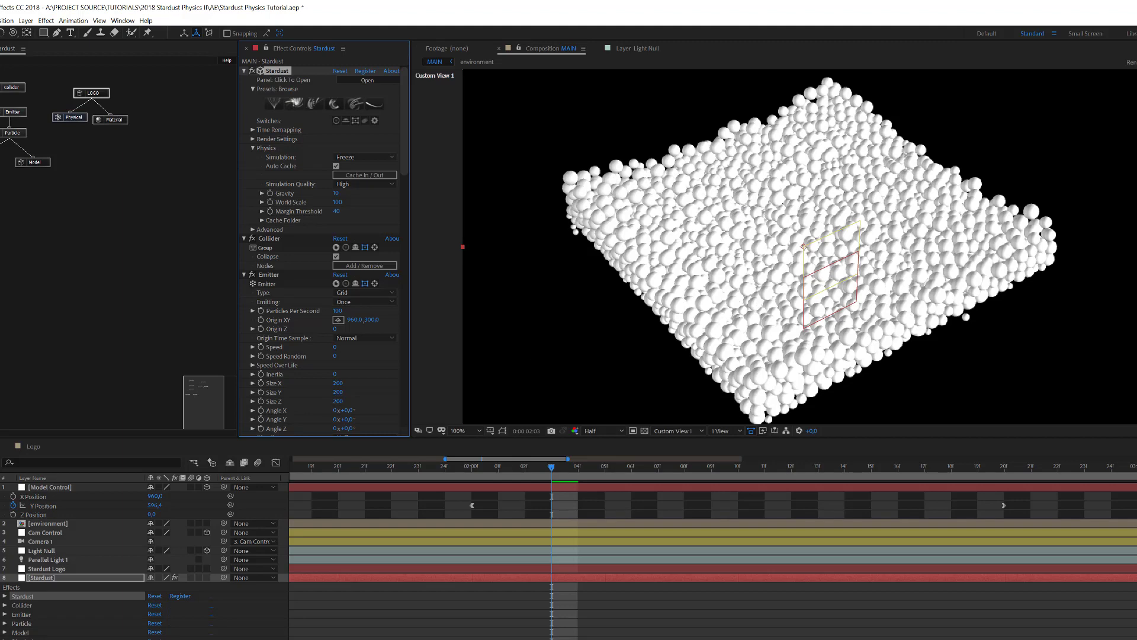
Step: Hide the Model Control, Cam Control and Light Null layers and save the project
{"action": "left_click", "coordinate": [22, 489]}
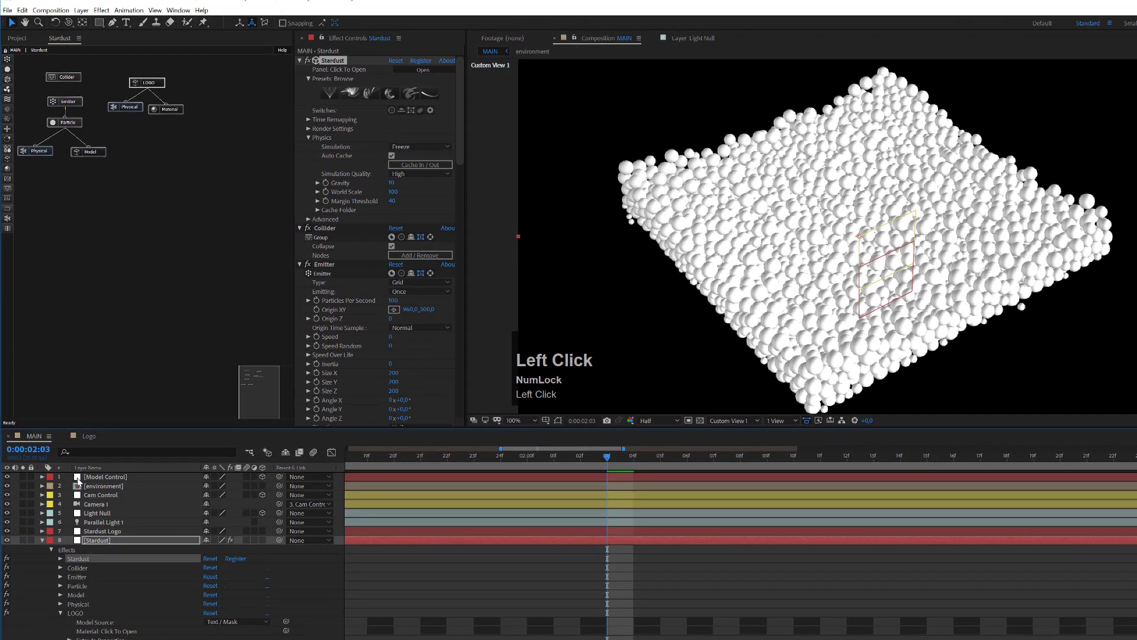
{"action": "left_click", "coordinate": [7, 476]}
{"action": "left_click", "coordinate": [7, 494]}
{"action": "left_click", "coordinate": [8, 513]}
{"action": "left_click", "coordinate": [42, 541]}
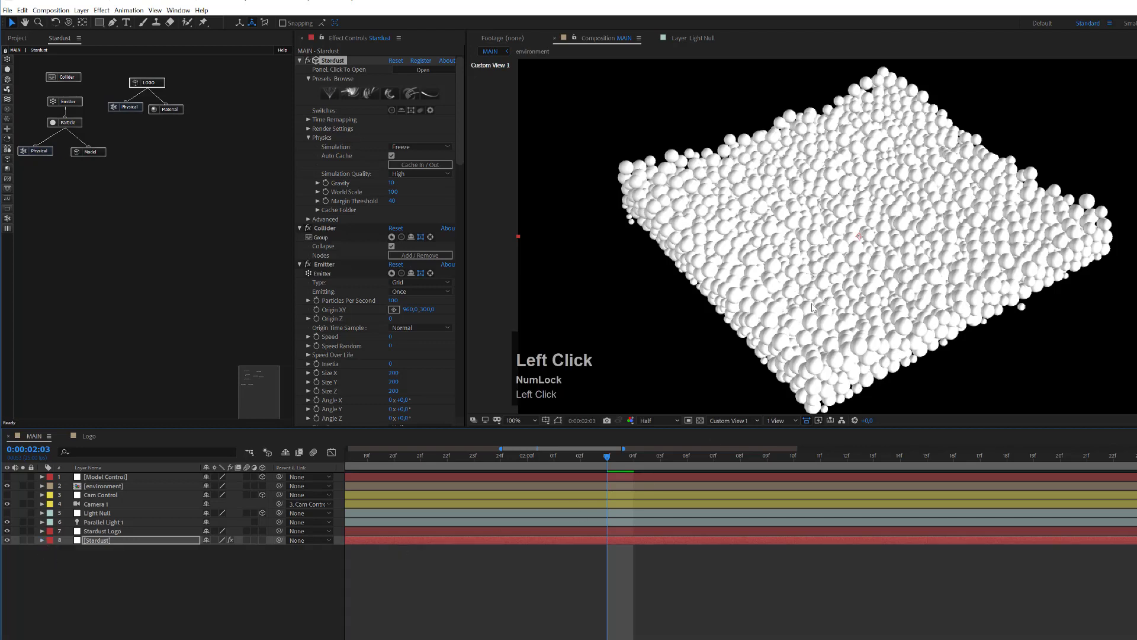
{"action": "key", "text": "ctrl+s"}
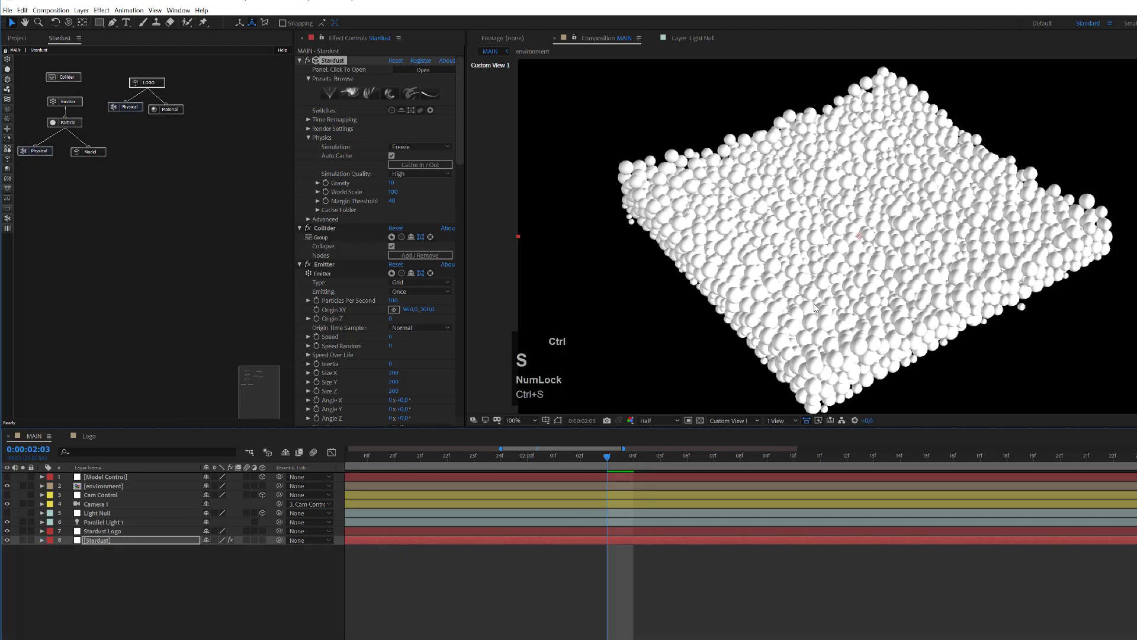
Step: View the scene through the Active Camera and hide the Stardust Logo layer
{"action": "left_click", "coordinate": [721, 420]}
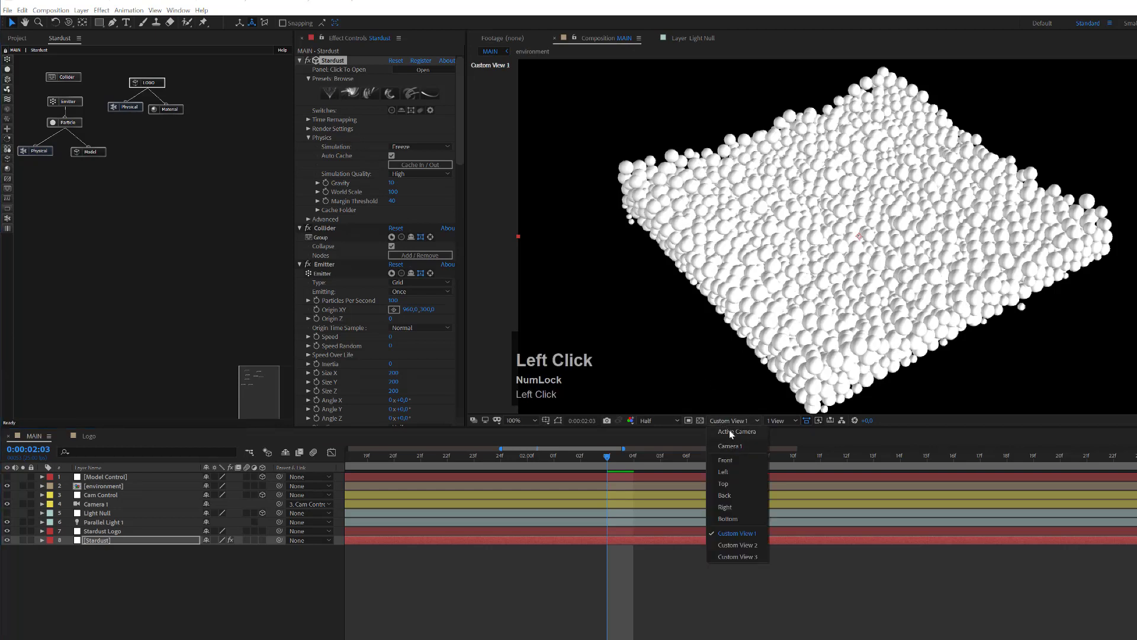
{"action": "left_click", "coordinate": [731, 431]}
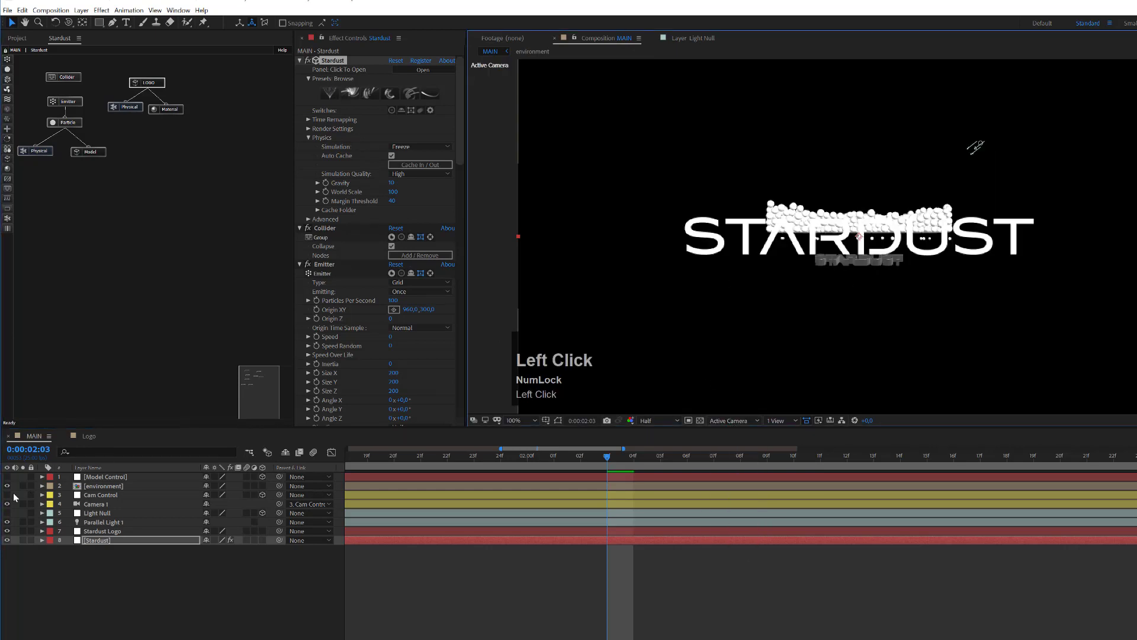
{"action": "left_click", "coordinate": [7, 531]}
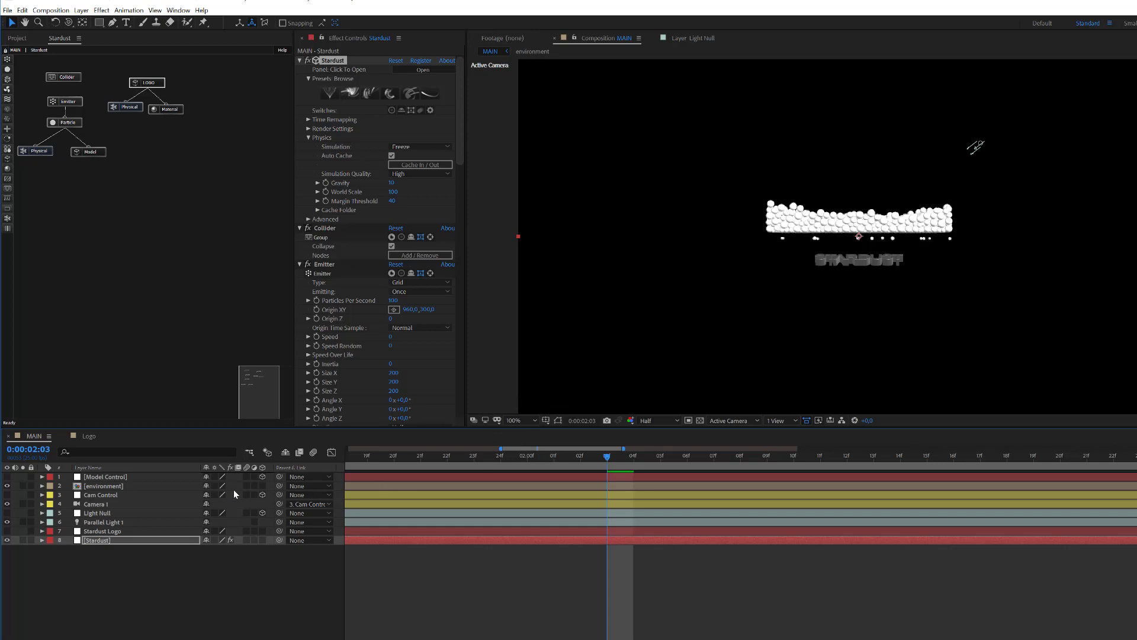
Step: Tilt the camera rig by setting Cam Control's X Rotation to -60°
{"action": "left_click", "coordinate": [101, 495]}
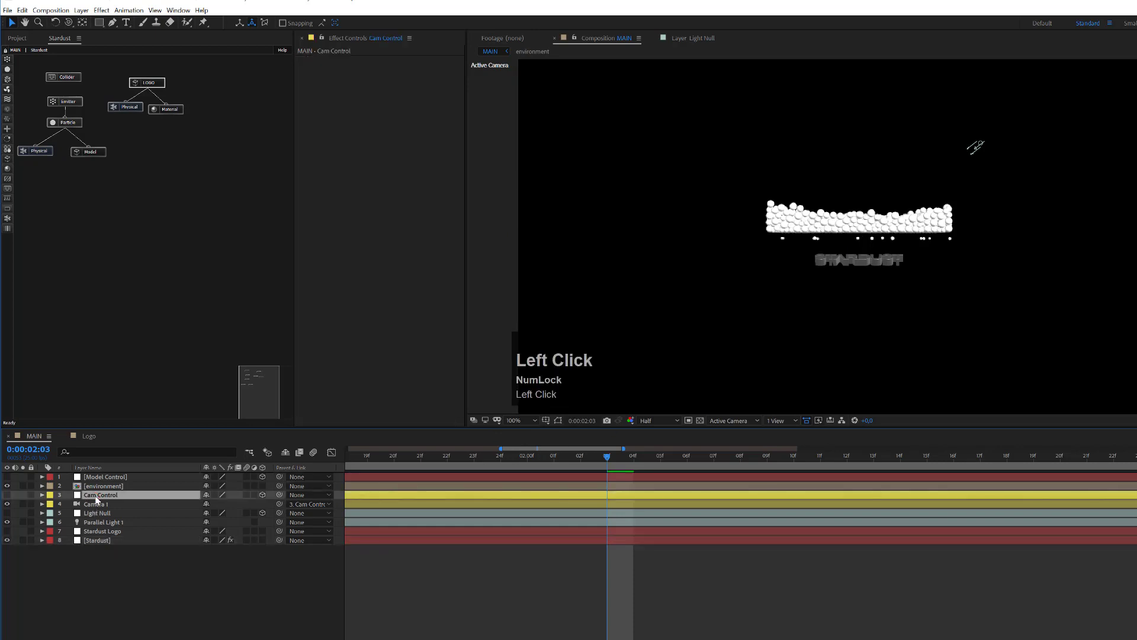
{"action": "key", "text": "r"}
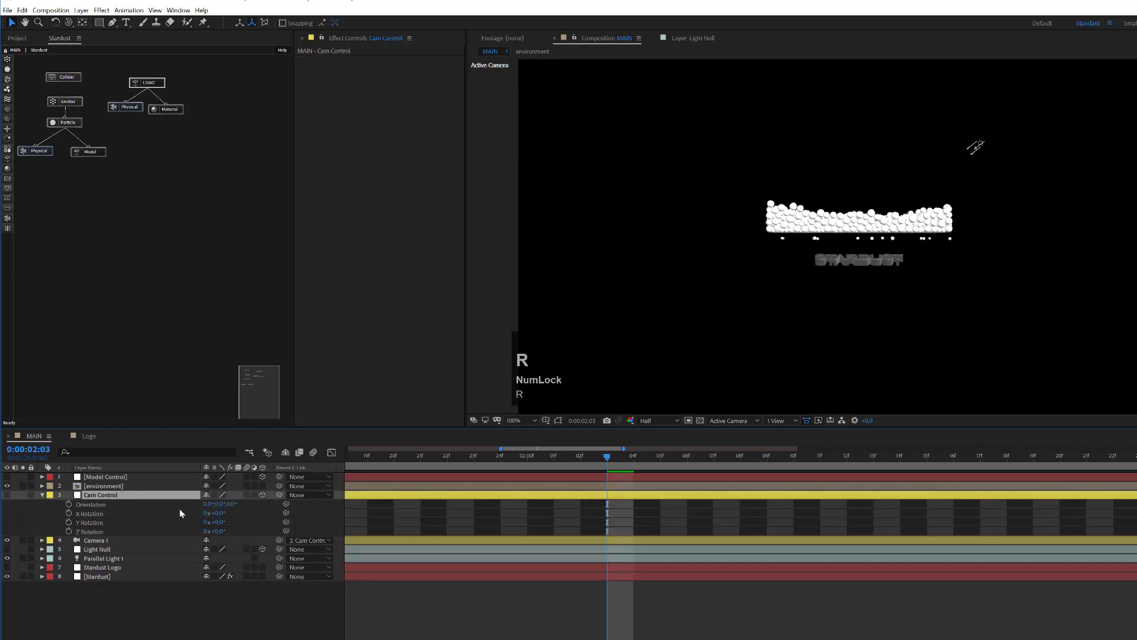
{"action": "left_click", "coordinate": [220, 514]}
{"action": "type", "text": "60"}
{"action": "key", "text": "Return"}
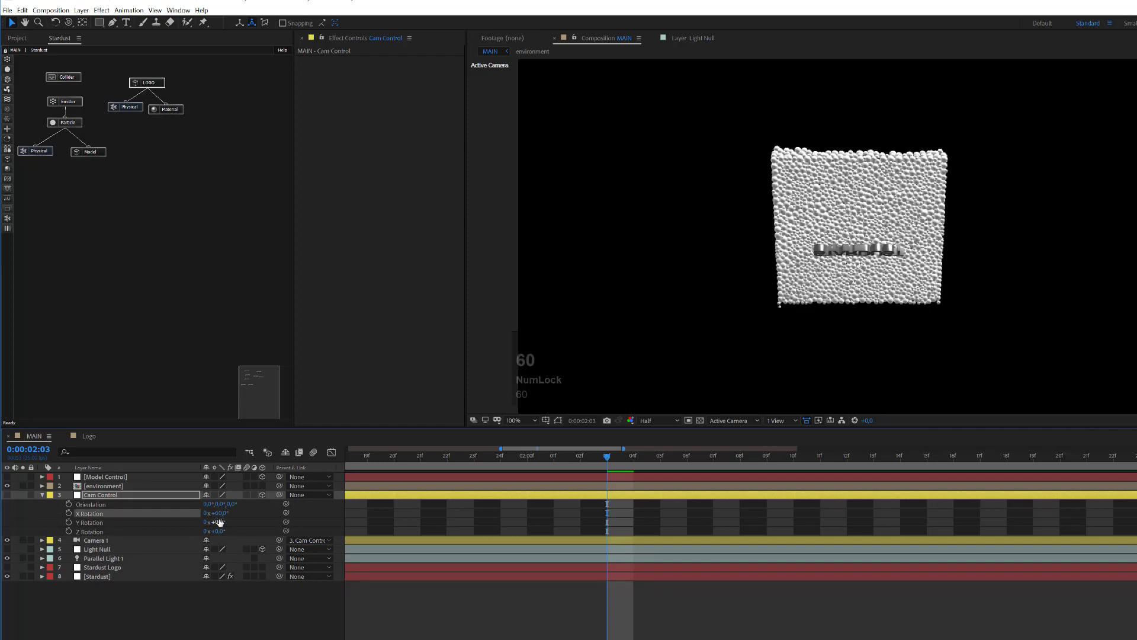
{"action": "left_click", "coordinate": [218, 514]}
{"action": "type", "text": "-60"}
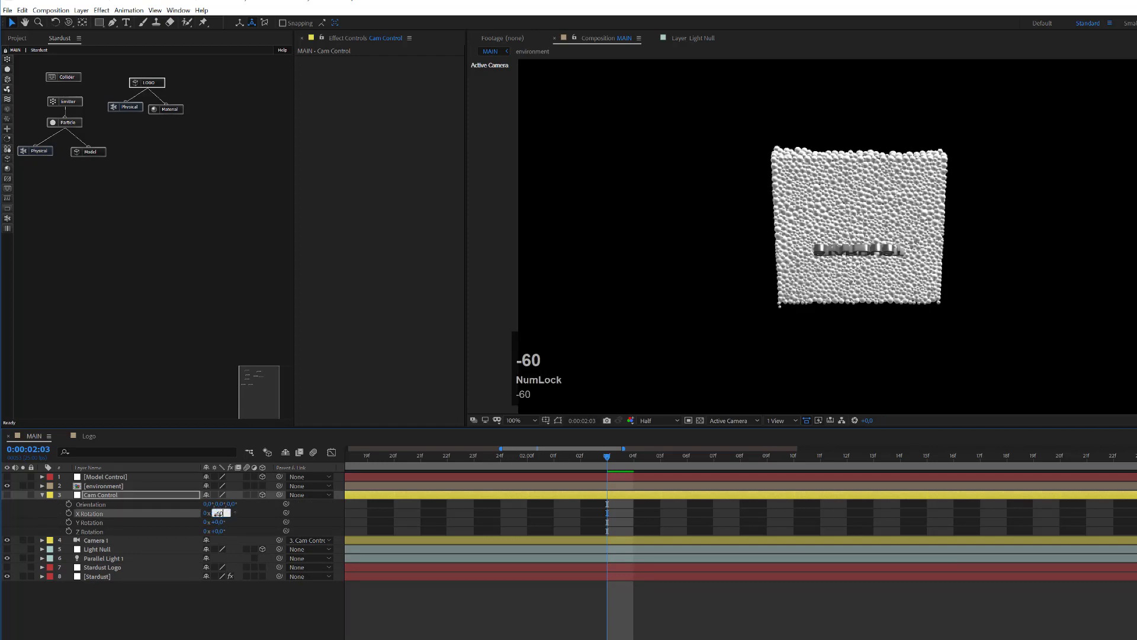
{"action": "key", "text": "Return"}
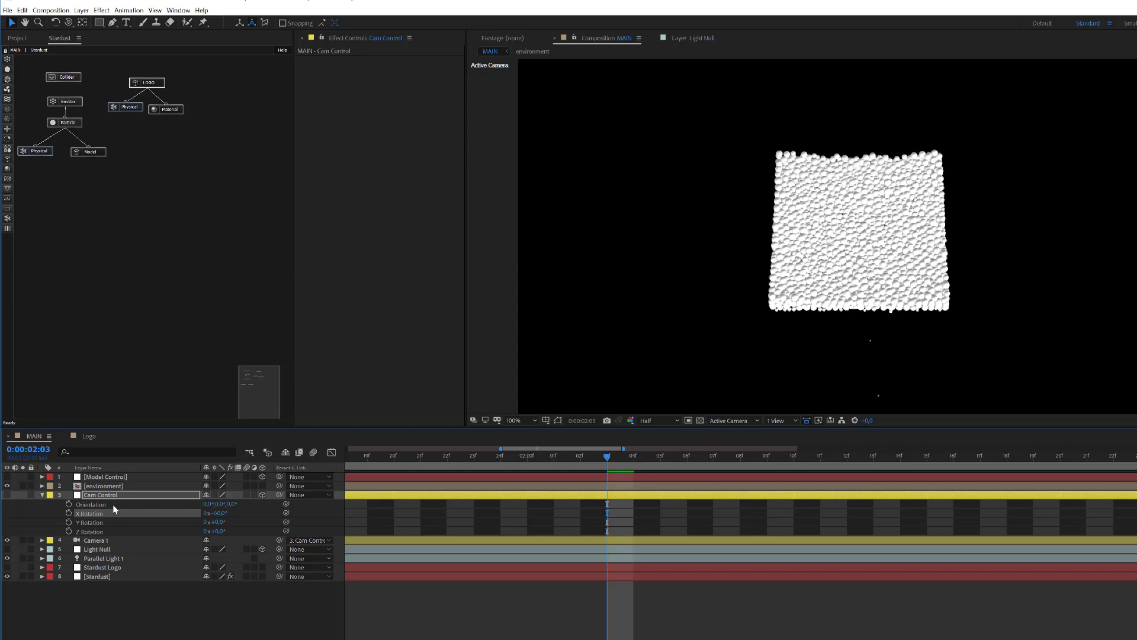
{"action": "left_click", "coordinate": [119, 540]}
Step: Push Camera 1 in by setting its Z position to -650
{"action": "key", "text": "p"}
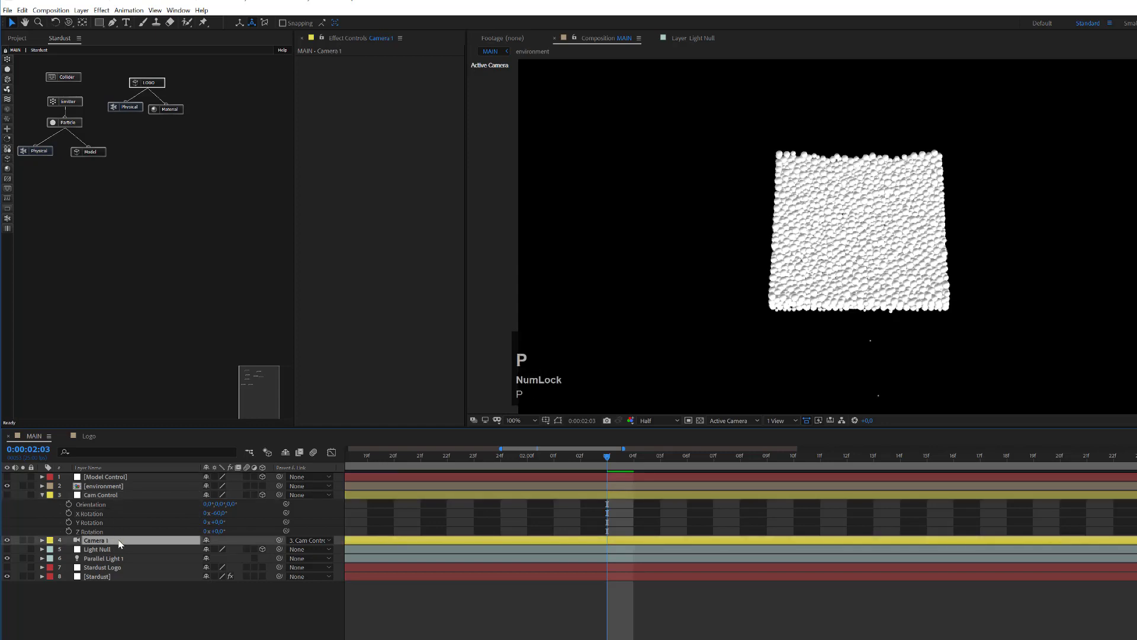
{"action": "left_click_drag", "start_coordinate": [232, 550], "coordinate": [1136, 540]}
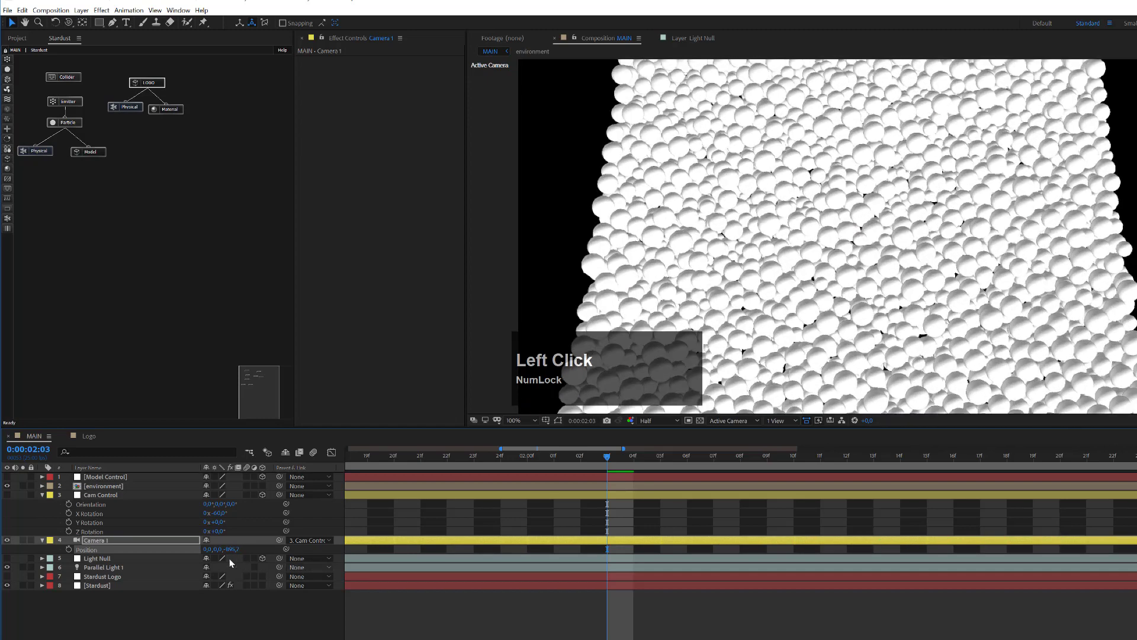
{"action": "left_click", "coordinate": [231, 549]}
{"action": "type", "text": "650"}
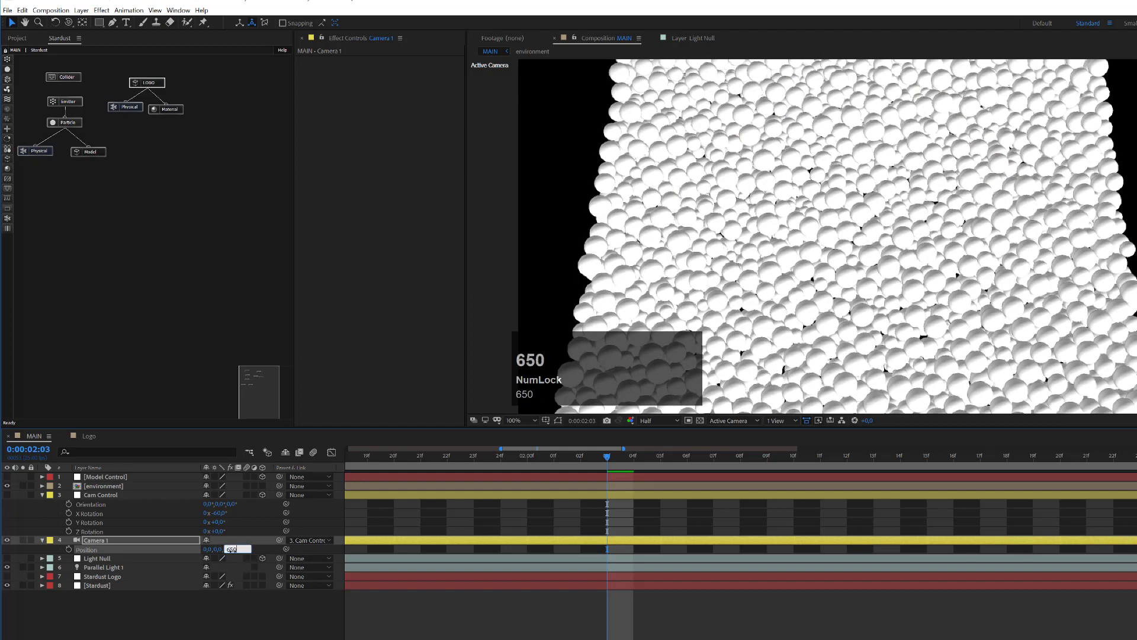
{"action": "key", "text": "Left"}
{"action": "type", "text": "-"}
{"action": "key", "text": "Return"}
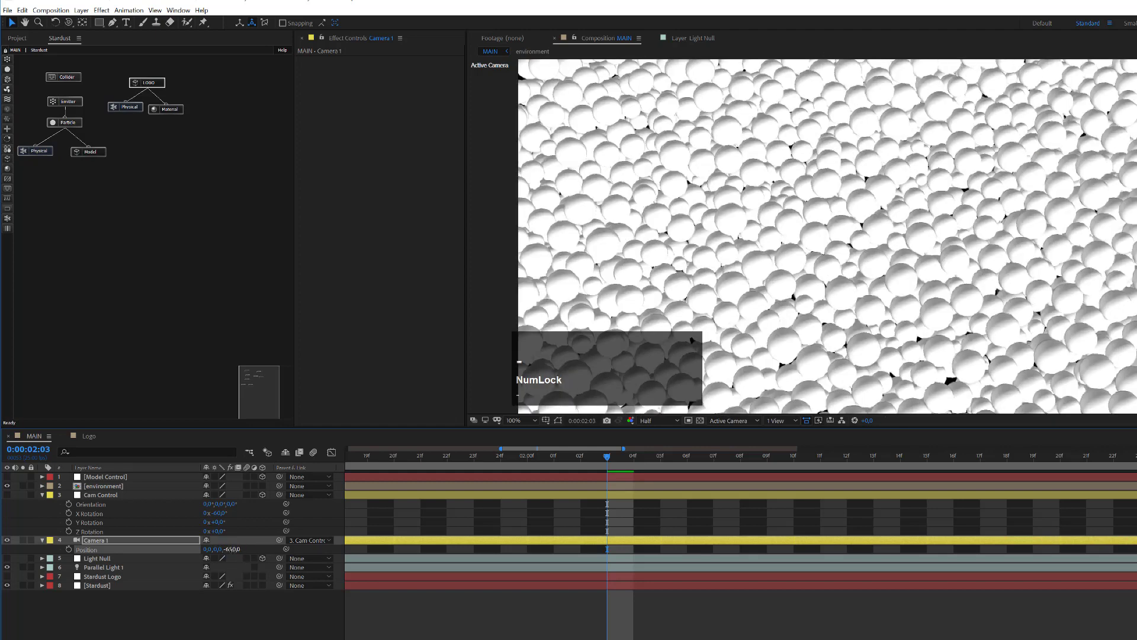
Step: Try -680 for Camera 1's Z position, then set it back to -650
{"action": "left_click", "coordinate": [232, 550]}
{"action": "type", "text": "-680"}
{"action": "key", "text": "Return"}
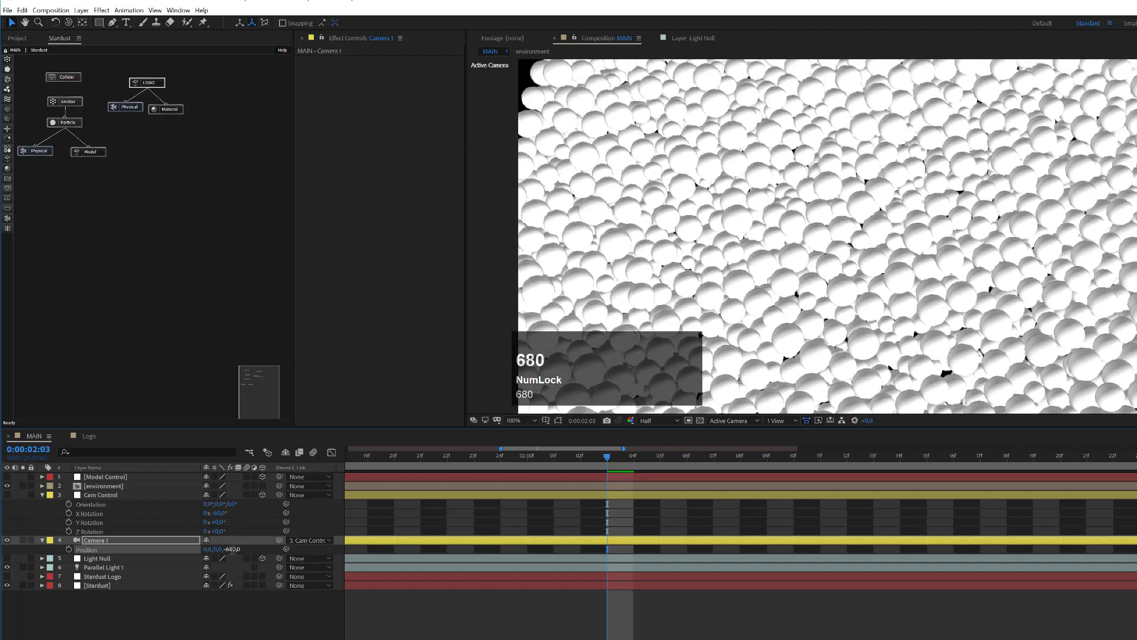
{"action": "left_click", "coordinate": [231, 550]}
{"action": "type", "text": "-650"}
{"action": "key", "text": "Return"}
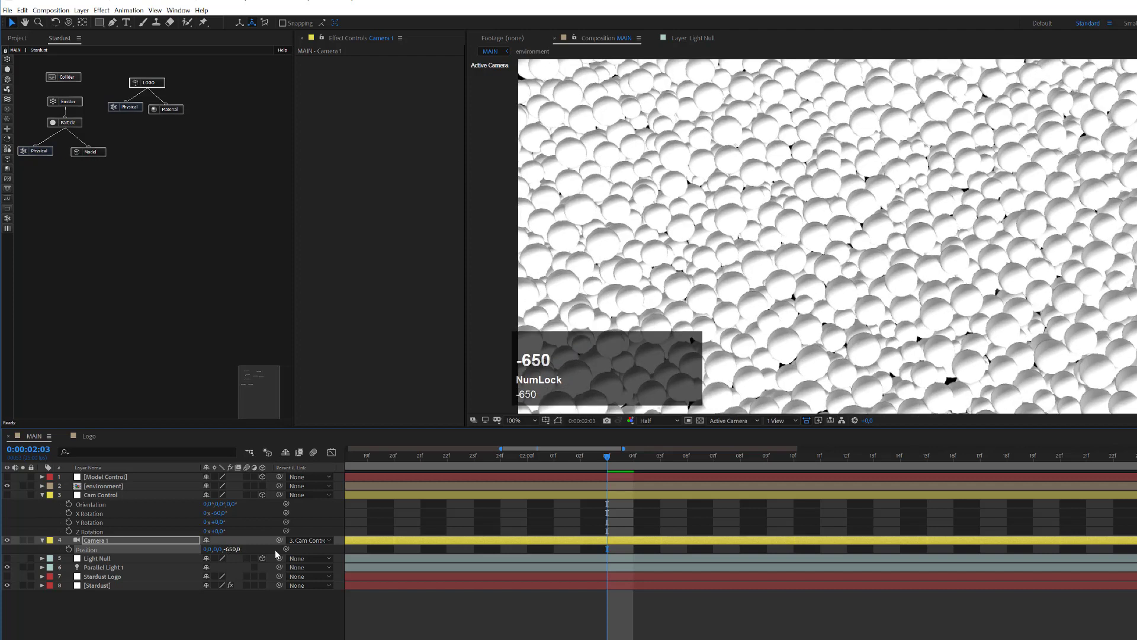
{"action": "left_click", "coordinate": [1015, 118]}
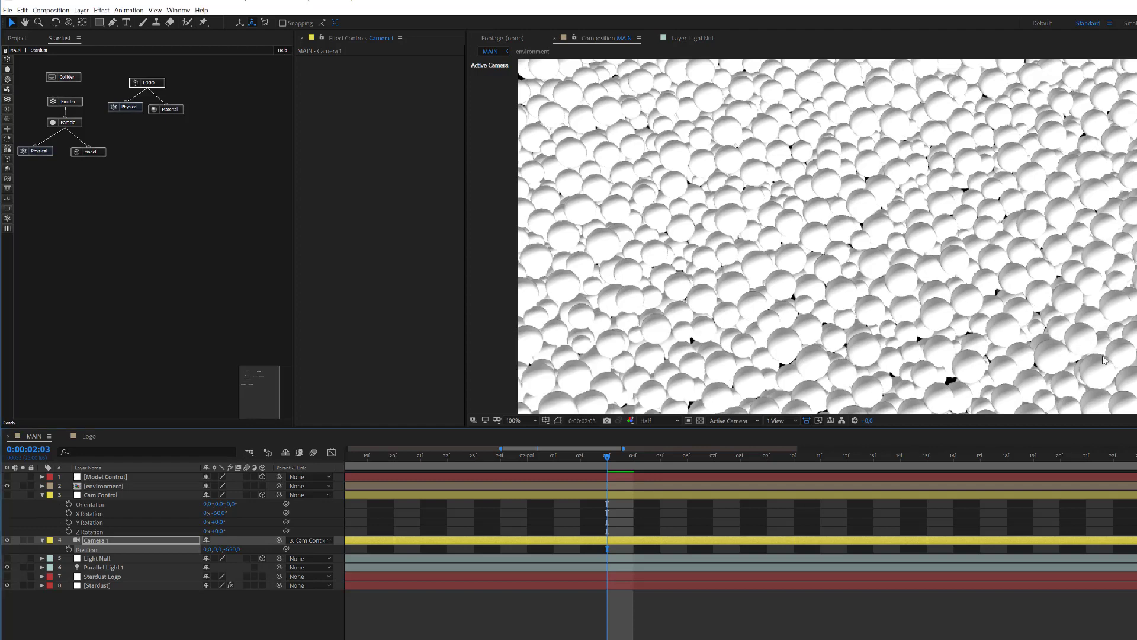
{"action": "scroll", "coordinate": [919, 296], "scroll_direction": "down", "scroll_amount": 2}
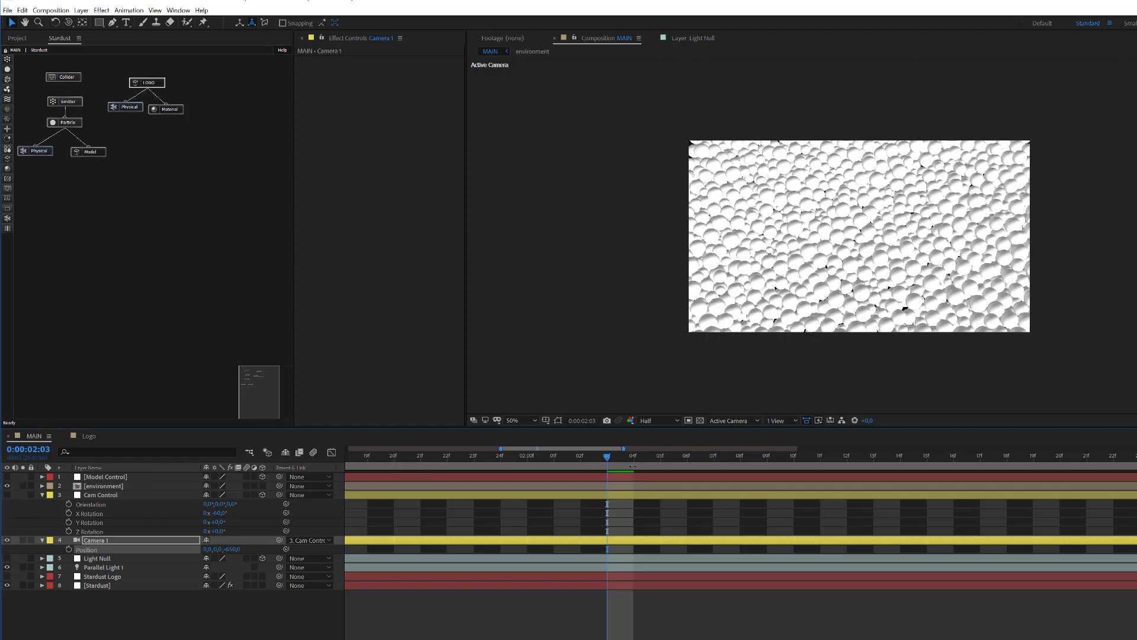
Step: Raise the Cam Control rig's Z position above 0 and preview the logo landing across the timeline
{"action": "scroll", "coordinate": [640, 523], "scroll_direction": "down", "scroll_amount": 5, "text": "alt"}
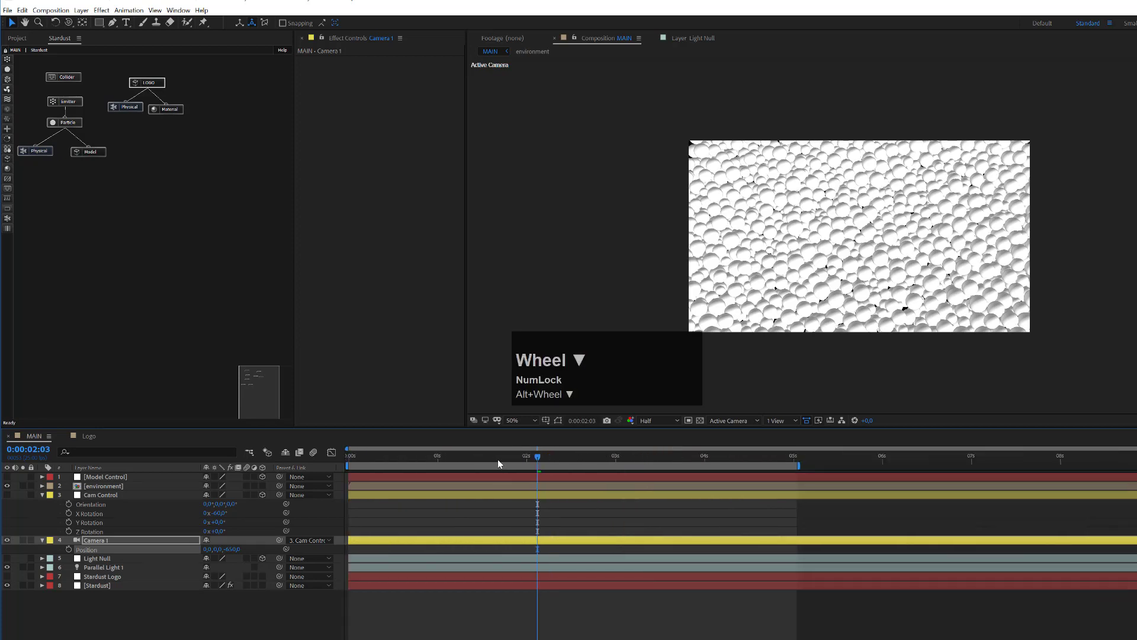
{"action": "left_click_drag", "start_coordinate": [572, 459], "coordinate": [632, 468]}
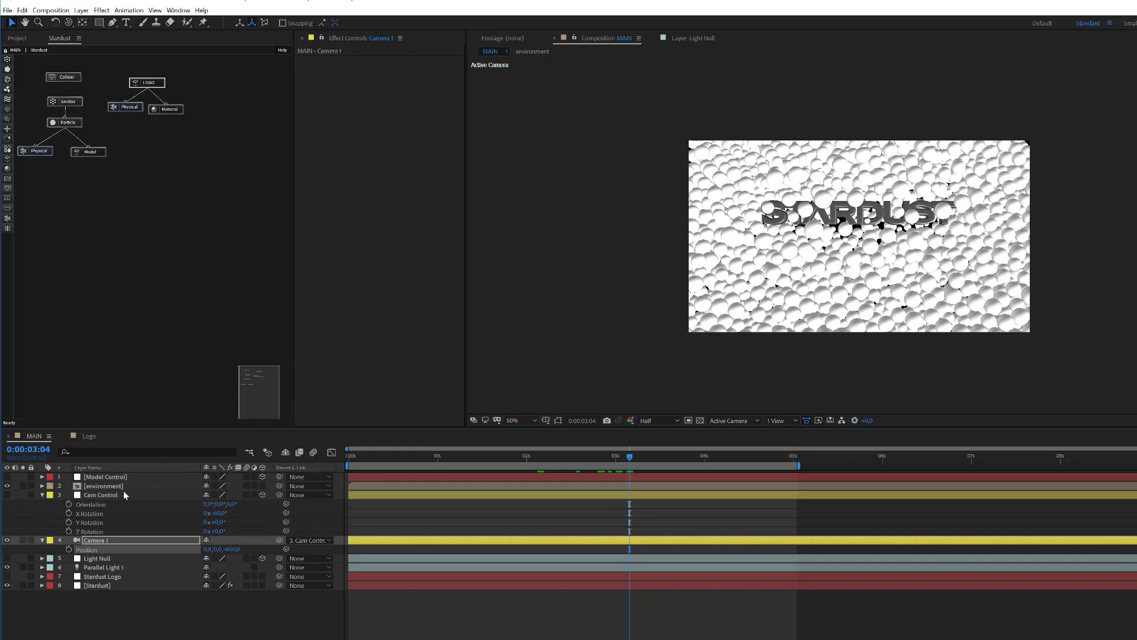
{"action": "left_click", "coordinate": [104, 495]}
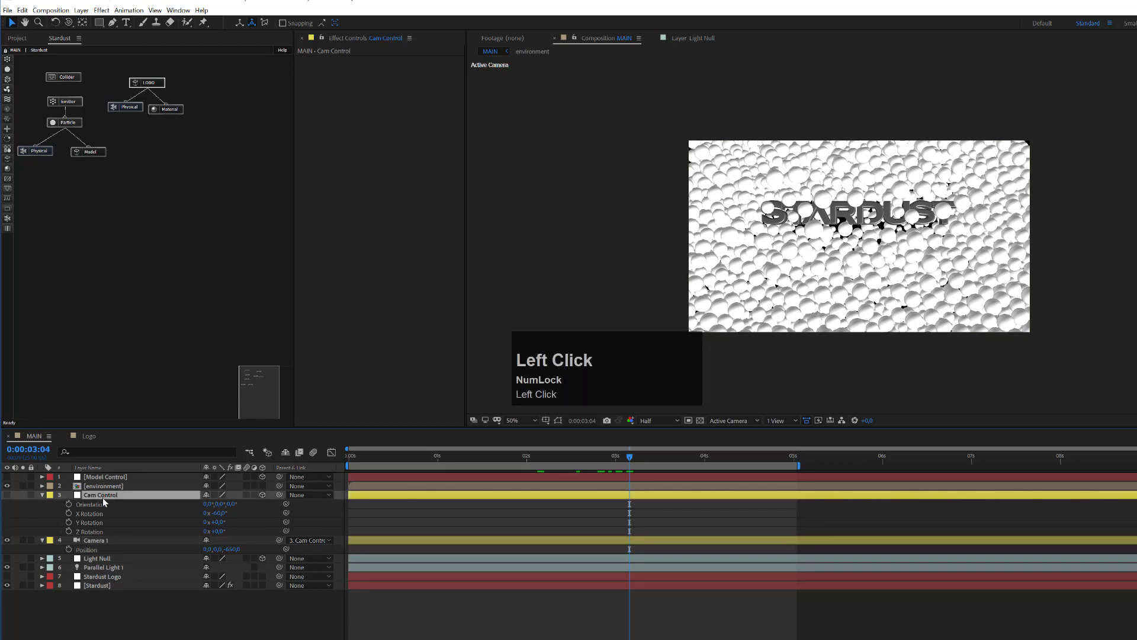
{"action": "key", "text": "p"}
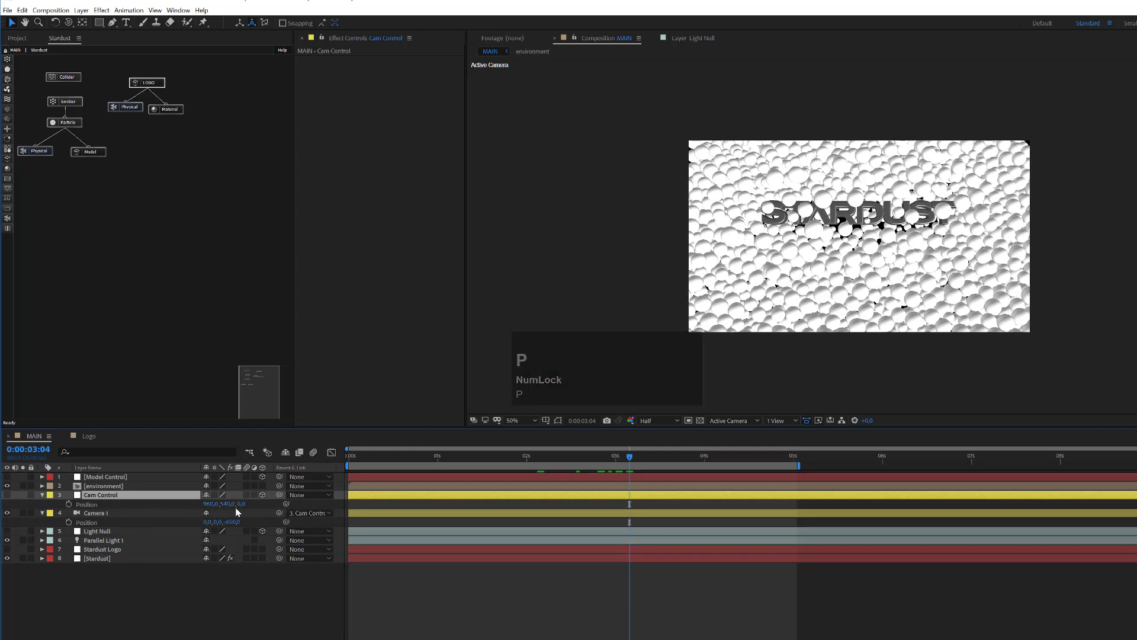
{"action": "left_click_drag", "start_coordinate": [242, 506], "coordinate": [258, 505]}
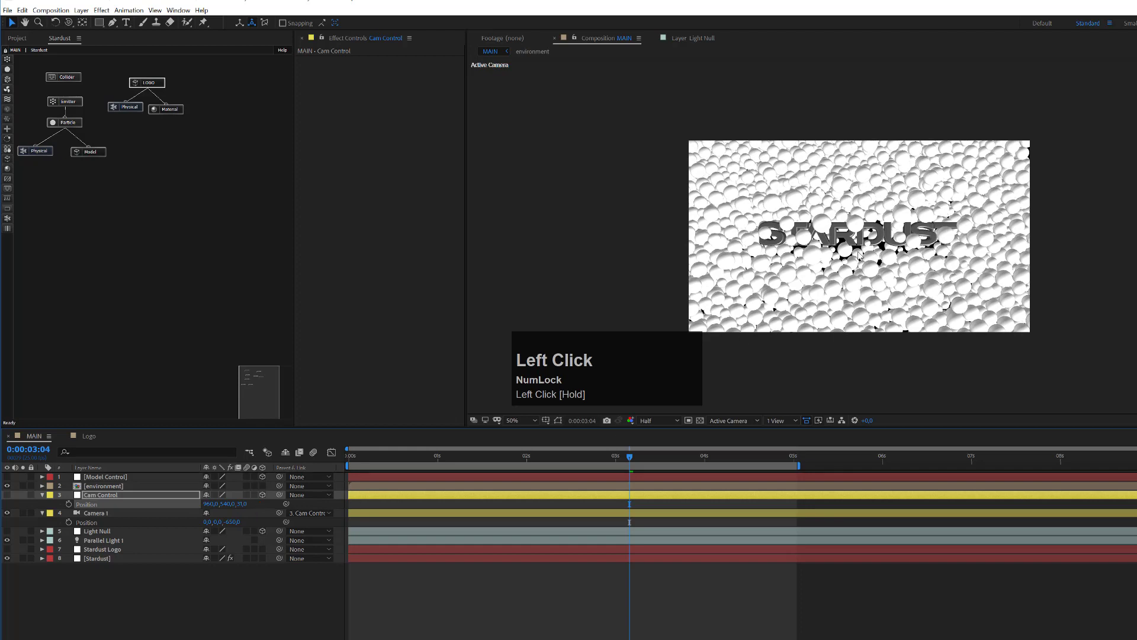
{"action": "left_click", "coordinate": [516, 460]}
{"action": "left_click_drag", "start_coordinate": [450, 464], "coordinate": [484, 502]}
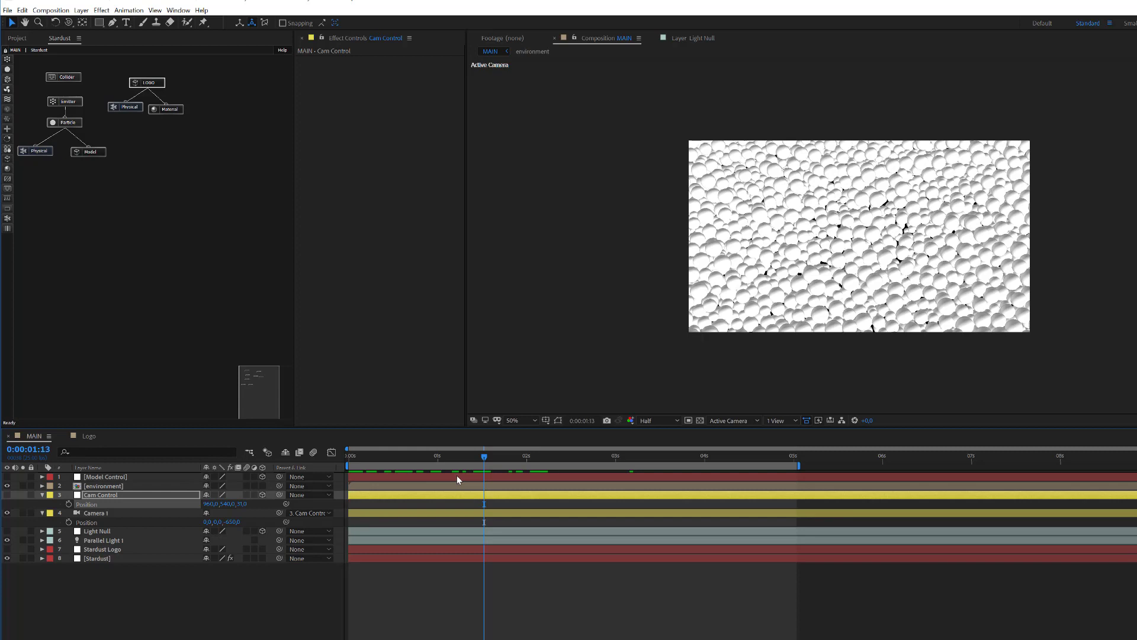
Step: Put the playhead at 0:00:01:13 and set the work area start there with B
{"action": "left_click", "coordinate": [485, 458]}
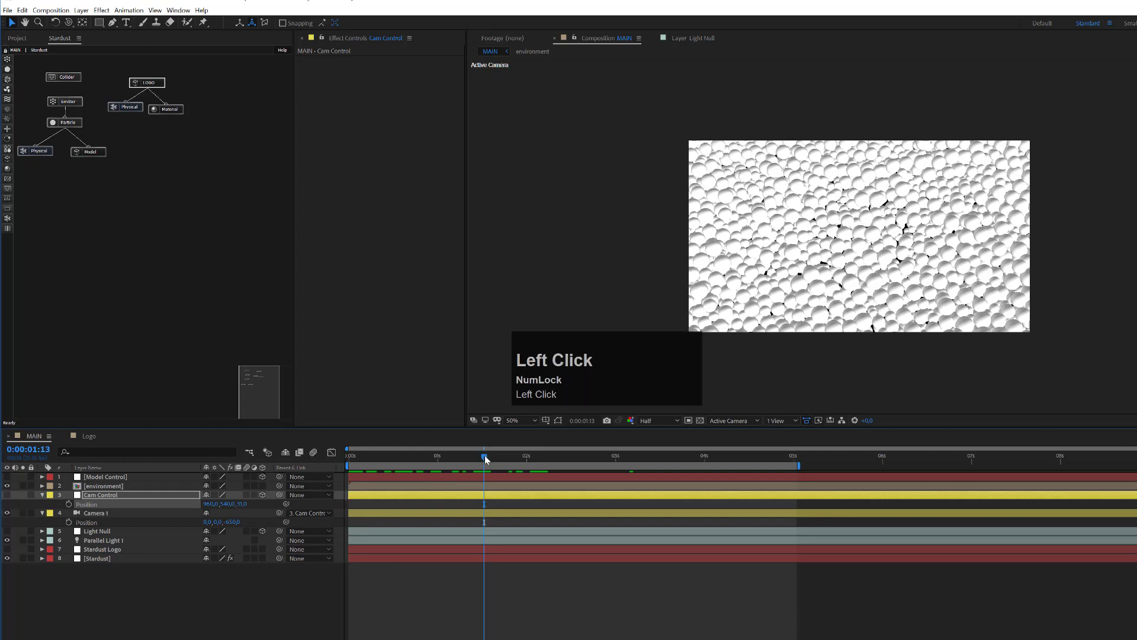
{"action": "key", "text": "b"}
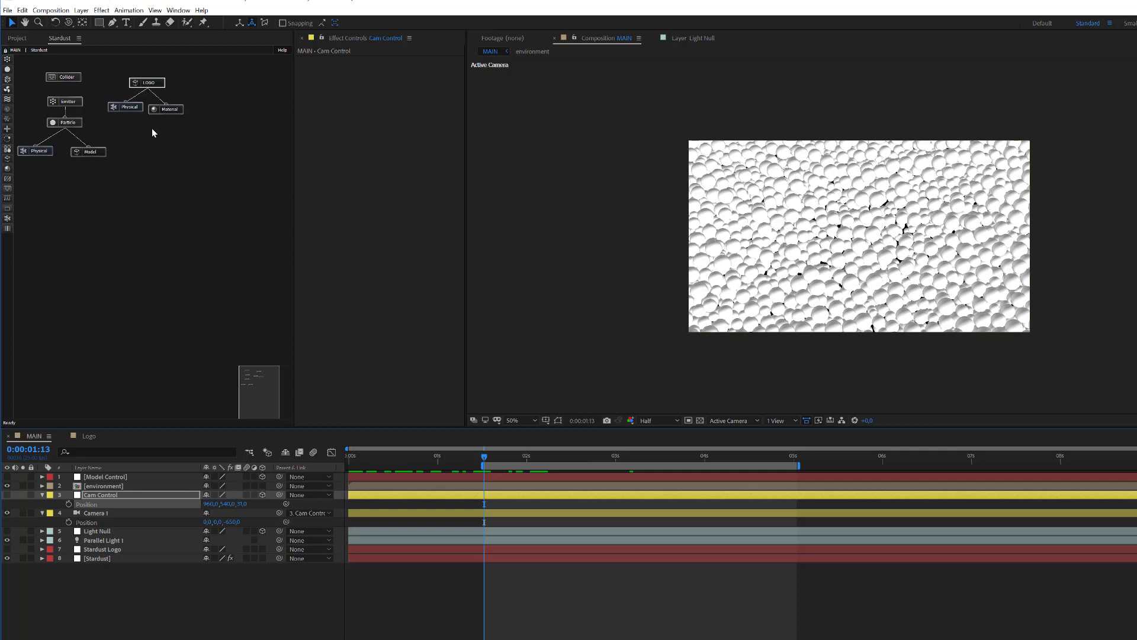
Step: In the Stardust Particle node, set Particle Color to Random From Gradient
{"action": "left_click", "coordinate": [74, 122]}
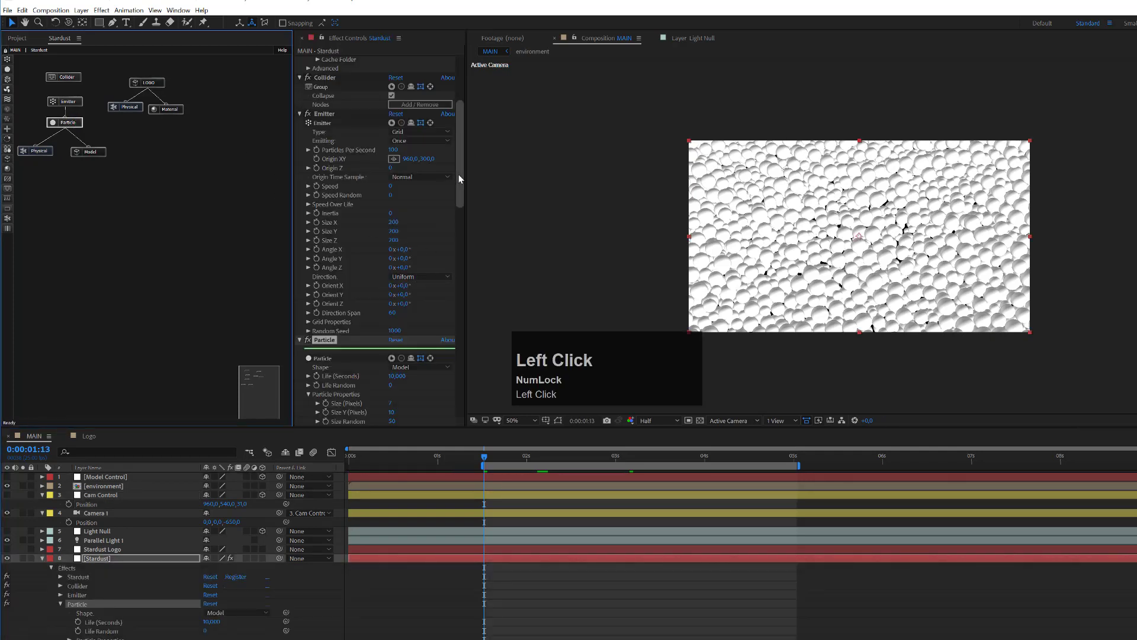
{"action": "left_click_drag", "start_coordinate": [459, 174], "coordinate": [461, 234]}
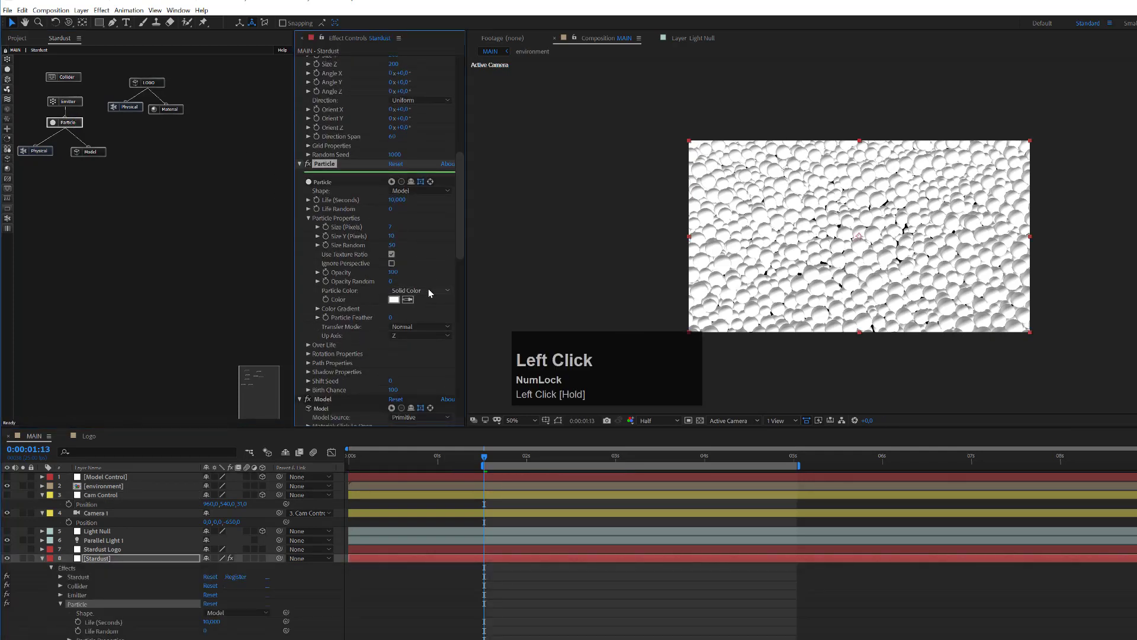
{"action": "left_click", "coordinate": [428, 289]}
{"action": "left_click", "coordinate": [430, 323]}
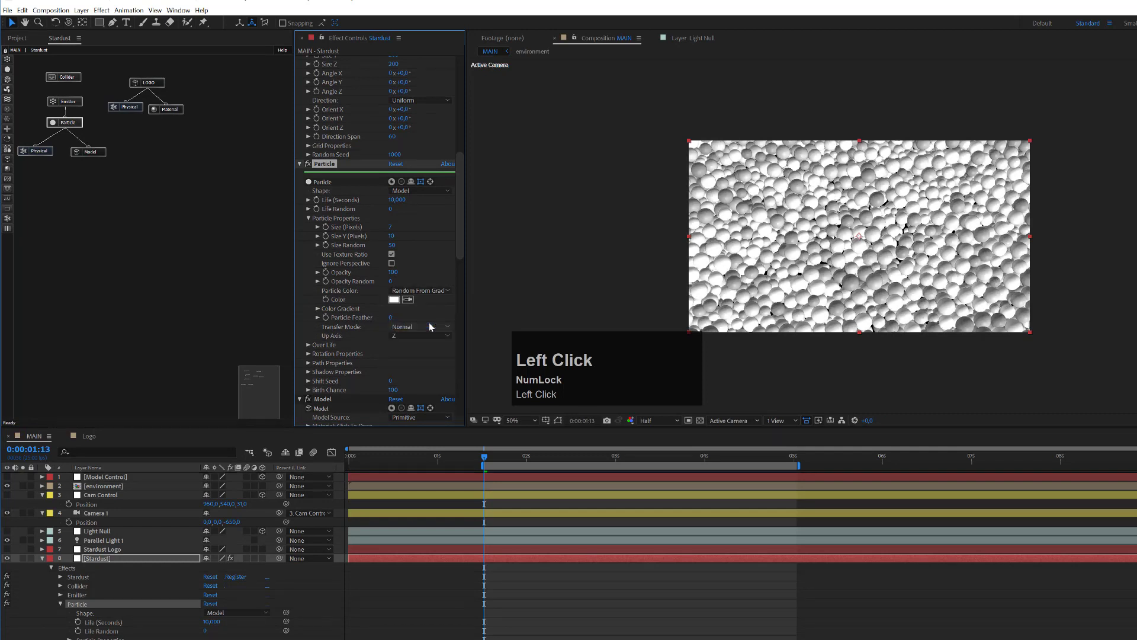
Step: Apply the Color 10 preset to the particle Color Gradient
{"action": "left_click", "coordinate": [317, 309]}
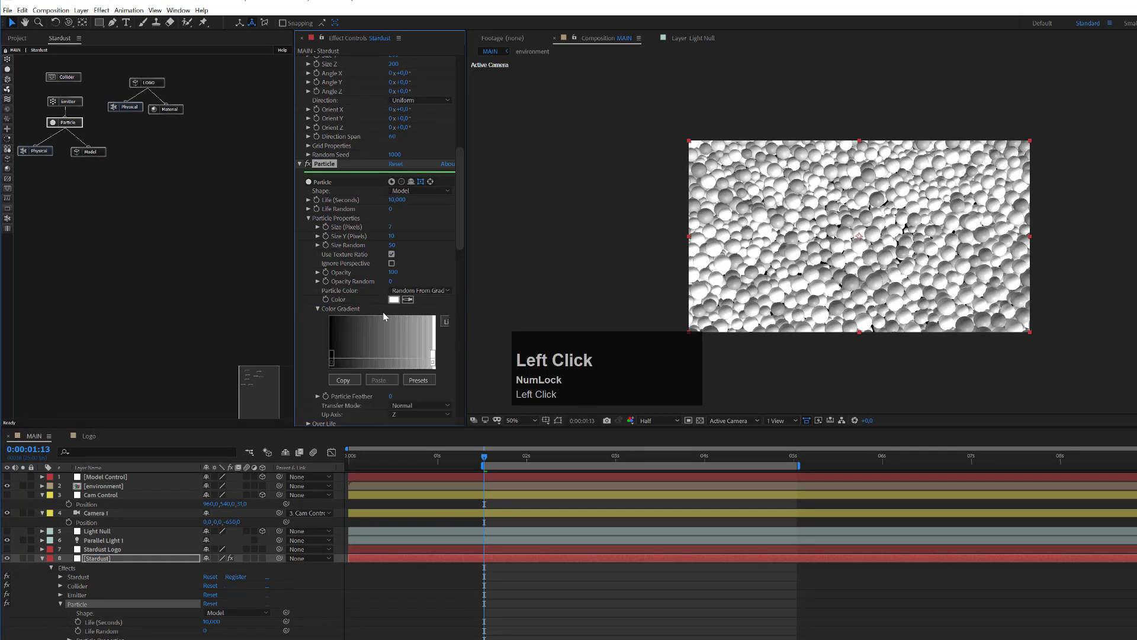
{"action": "left_click", "coordinate": [418, 380]}
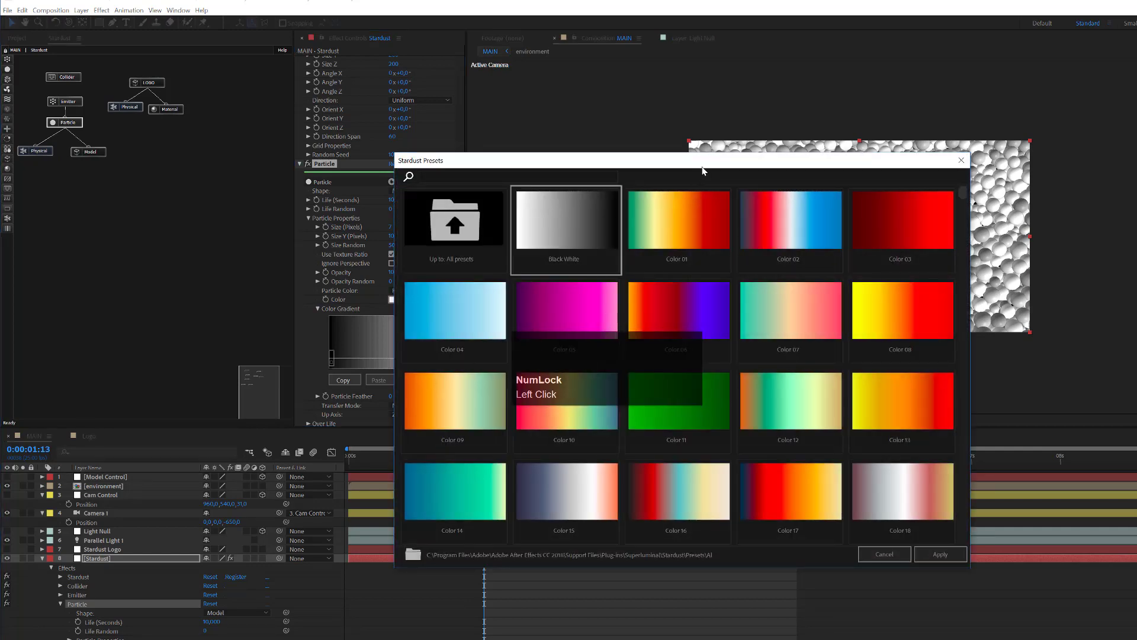
{"action": "left_click_drag", "start_coordinate": [712, 159], "coordinate": [1007, 80]}
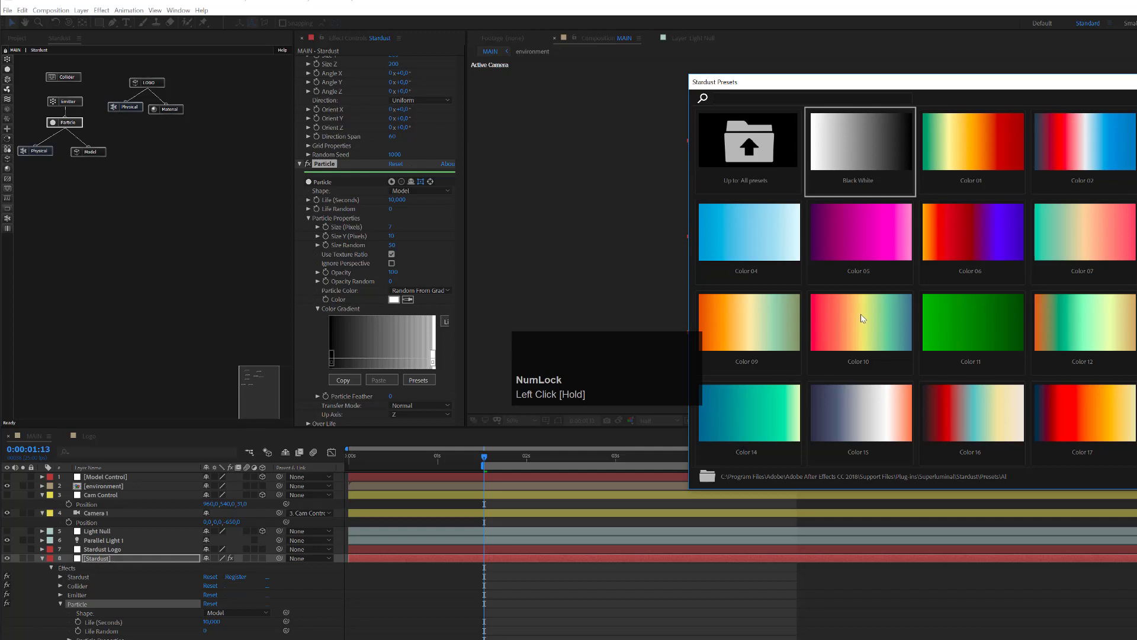
{"action": "left_click", "coordinate": [862, 319]}
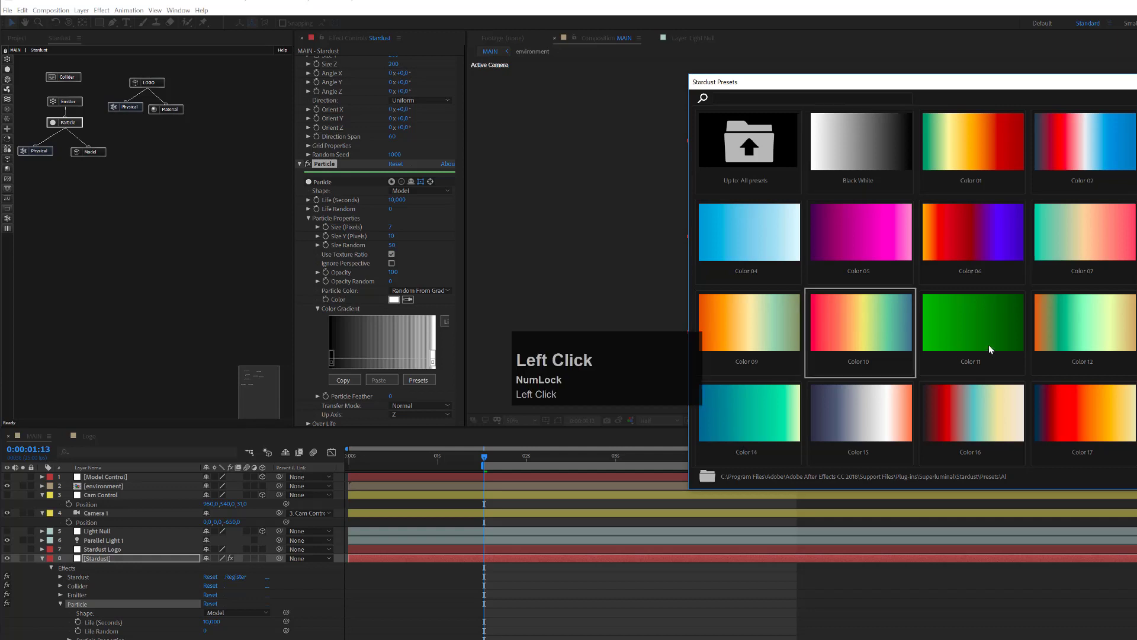
{"action": "double_click", "coordinate": [860, 322]}
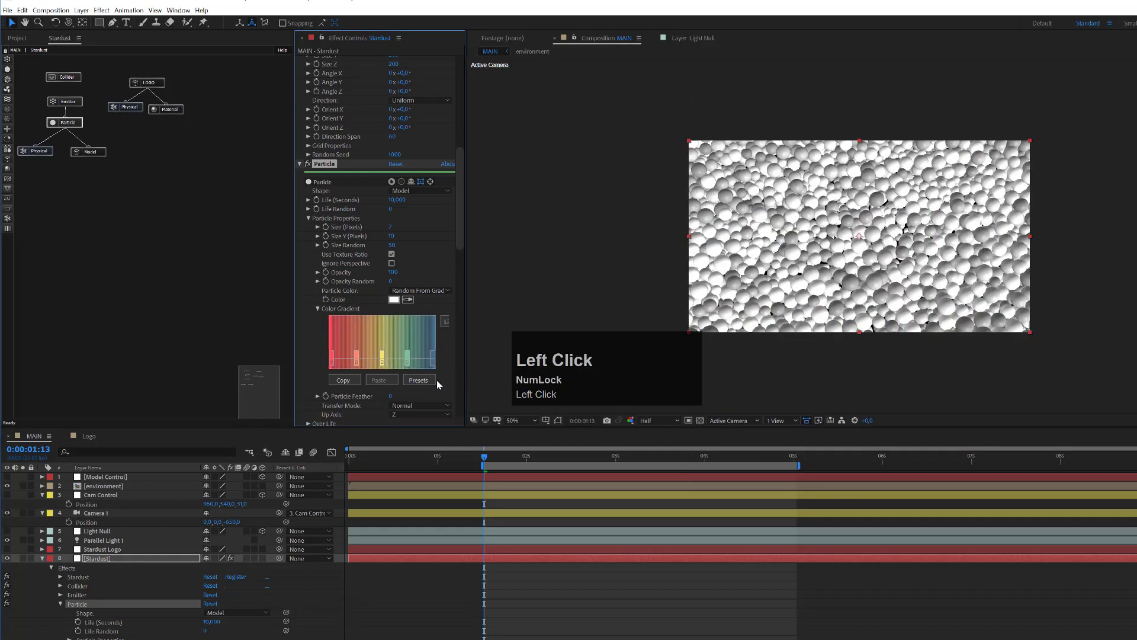
{"action": "left_click_drag", "start_coordinate": [464, 321], "coordinate": [499, 320]}
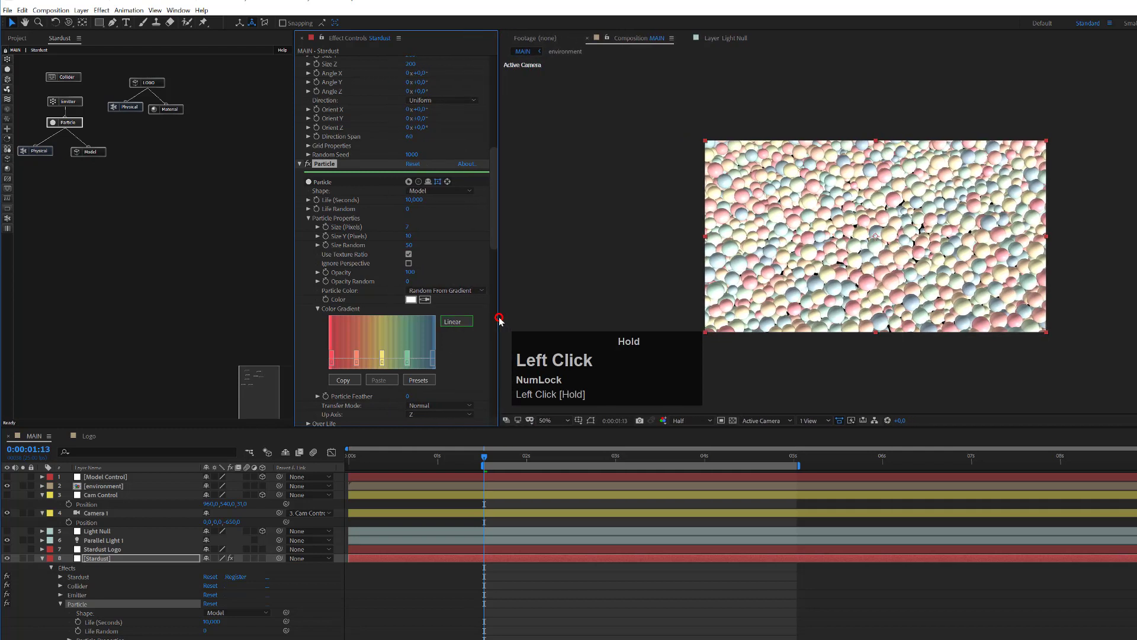
{"action": "left_click", "coordinate": [455, 321]}
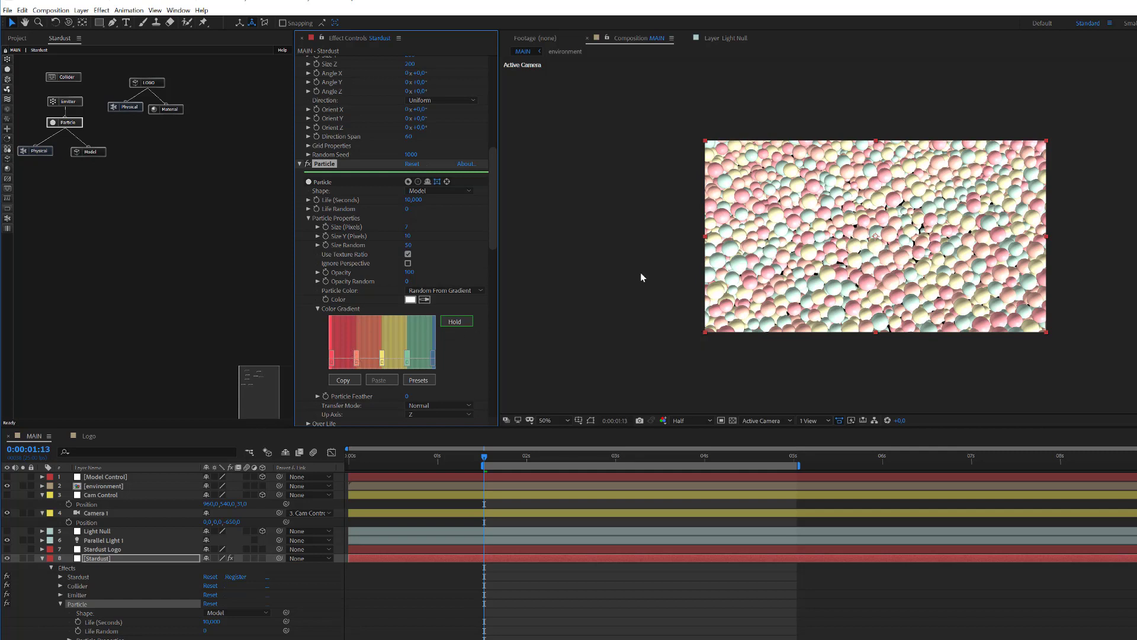
Step: Attach a Material node under the sphere Model and slide the red Color Gradient stop left
{"action": "key", "text": "Delete"}
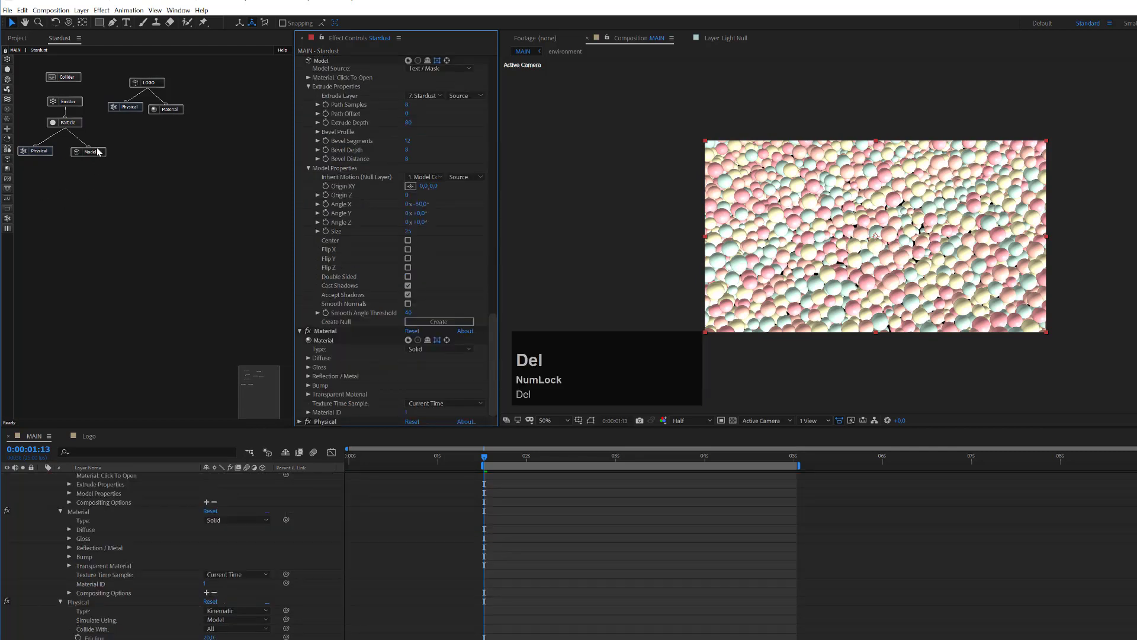
{"action": "left_click_drag", "start_coordinate": [7, 169], "coordinate": [92, 152]}
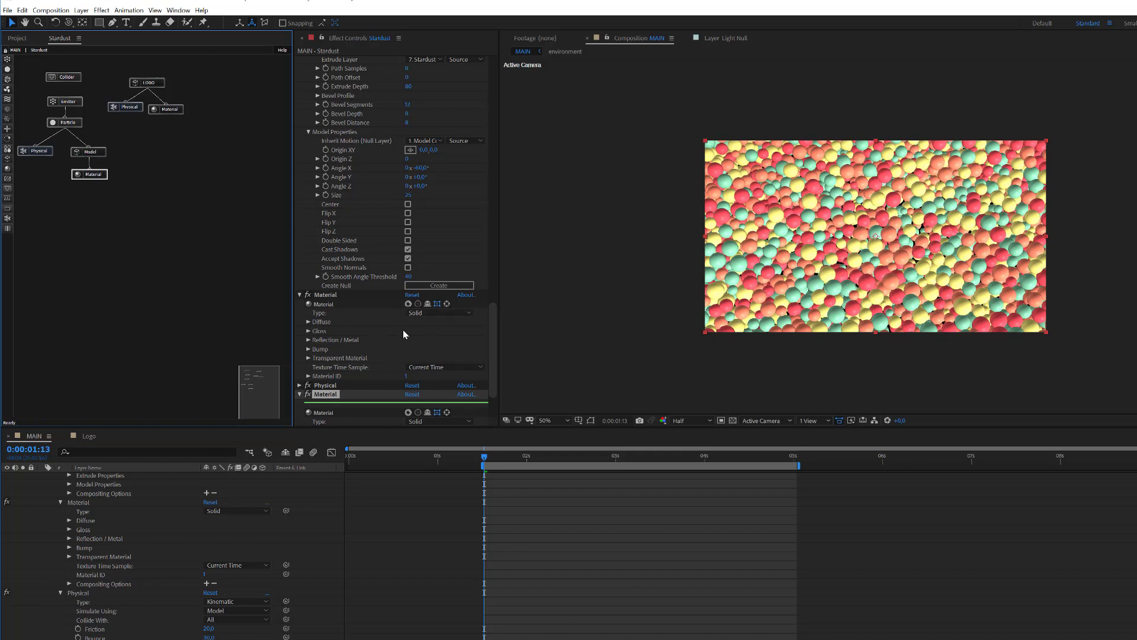
{"action": "left_click", "coordinate": [67, 124]}
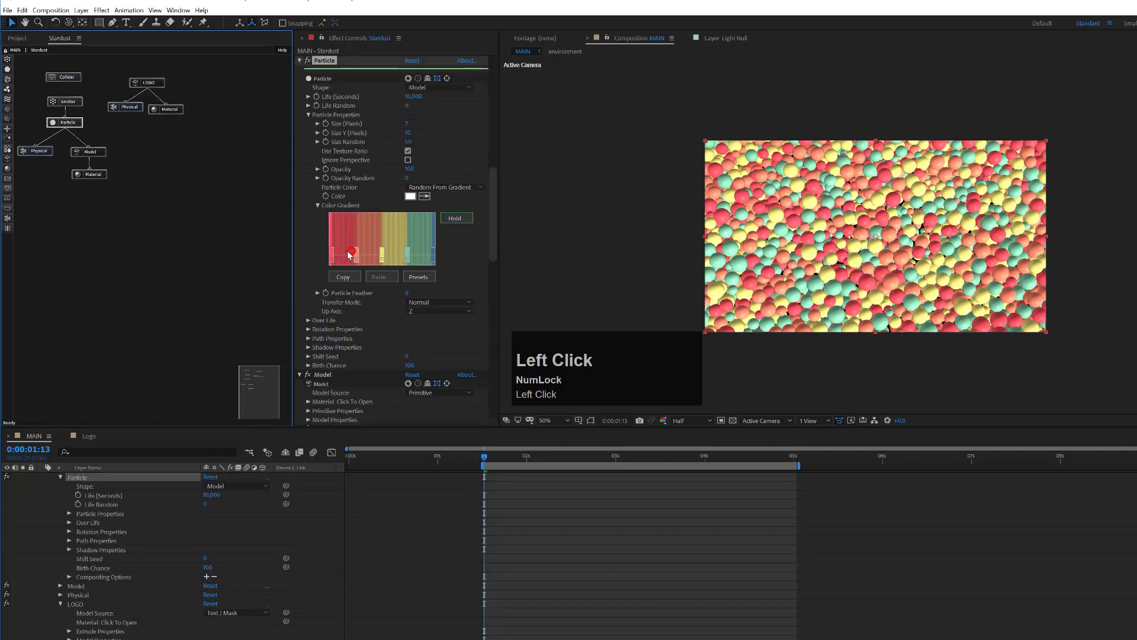
{"action": "left_click_drag", "start_coordinate": [356, 251], "coordinate": [408, 255]}
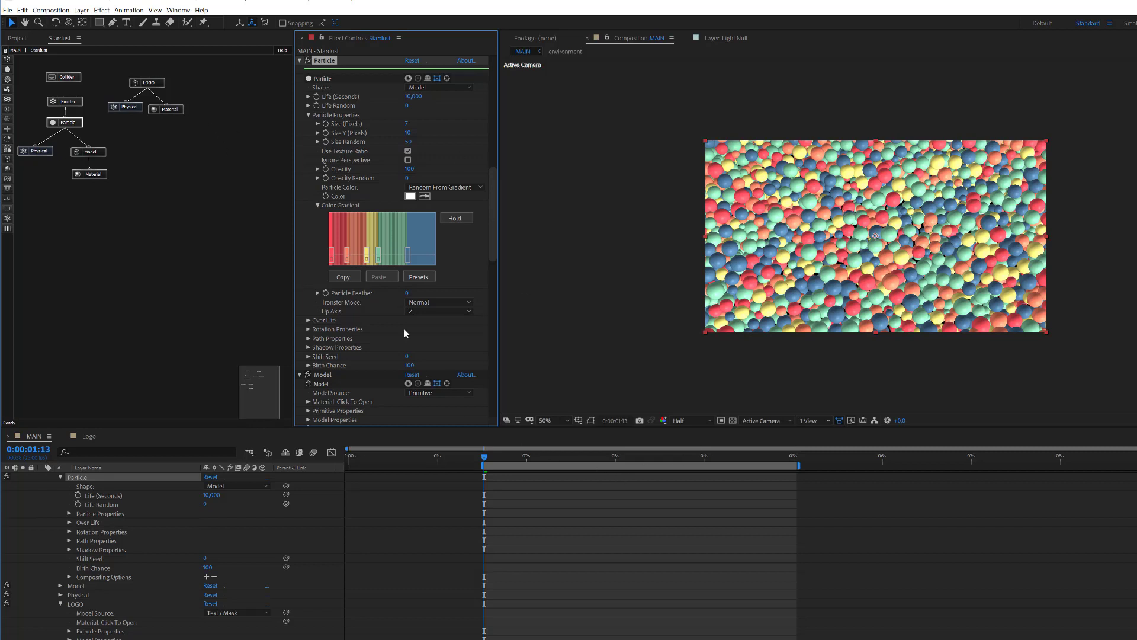
Step: Expand Gloss in the sphere Material and set Gloss Amount to 65
{"action": "left_click", "coordinate": [96, 175]}
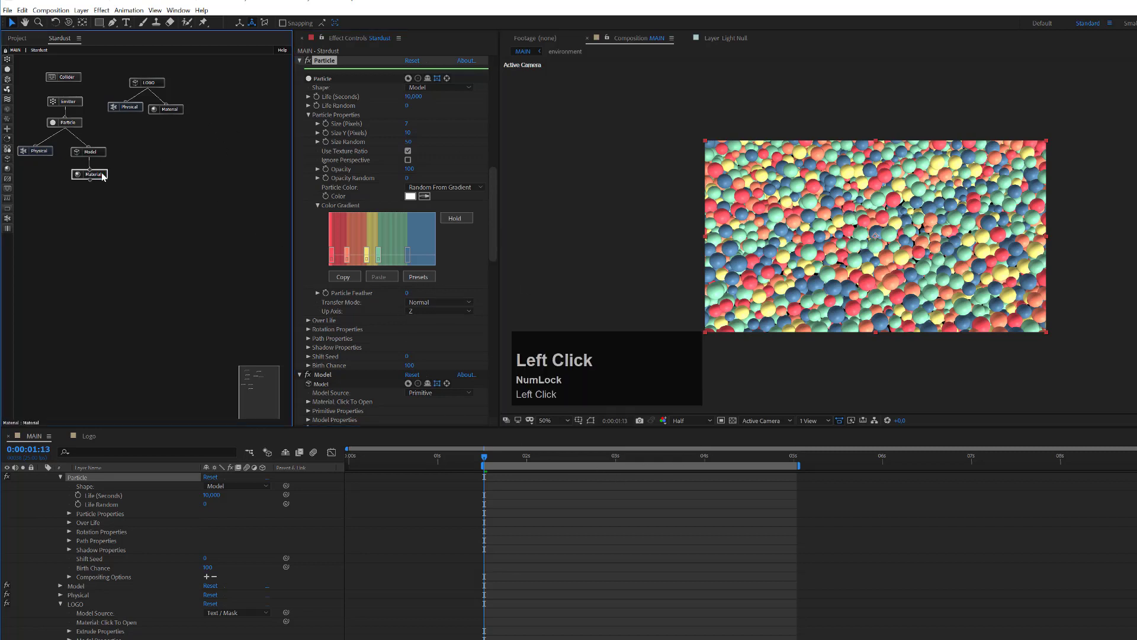
{"action": "left_click_drag", "start_coordinate": [491, 312], "coordinate": [496, 348]}
{"action": "left_click_drag", "start_coordinate": [389, 362], "coordinate": [385, 362]}
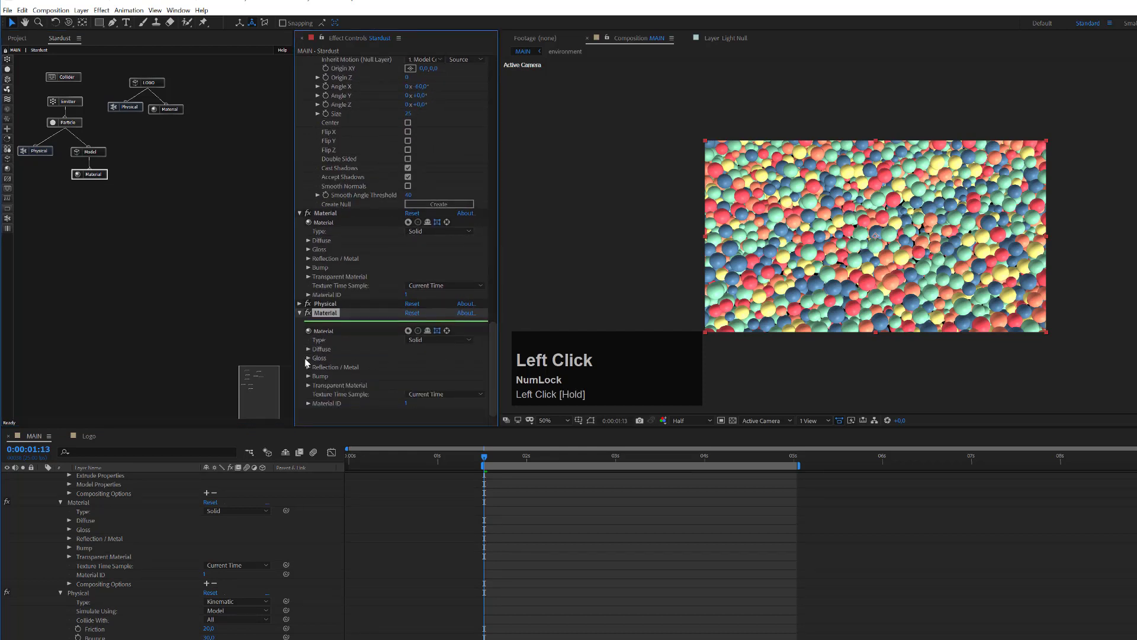
{"action": "left_click", "coordinate": [307, 358]}
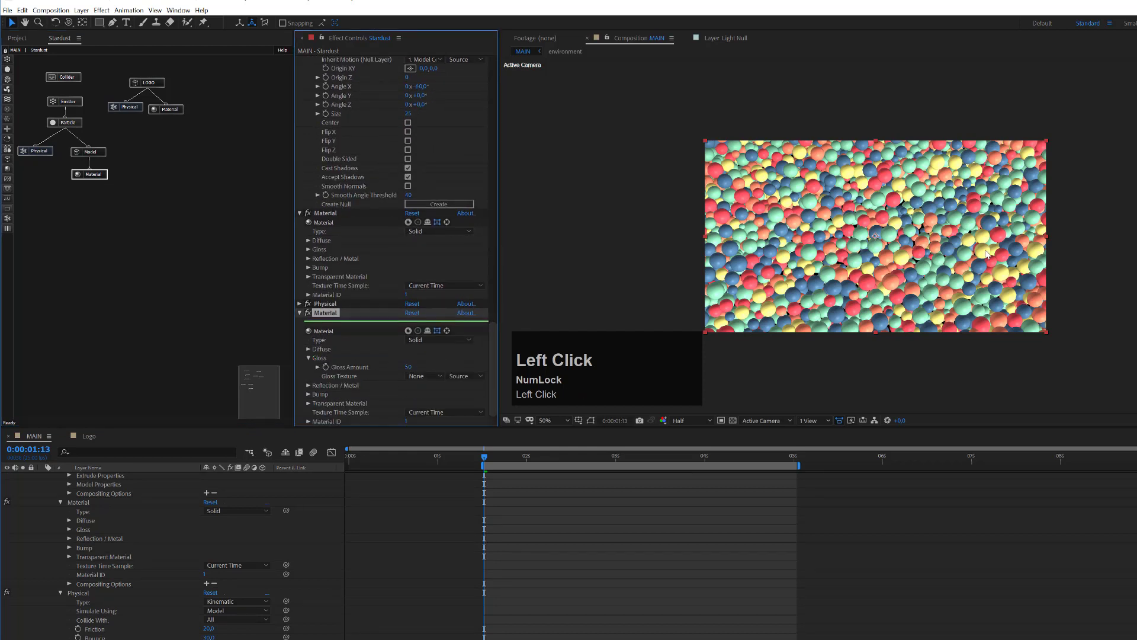
{"action": "scroll", "coordinate": [986, 253], "scroll_direction": "up", "scroll_amount": 2}
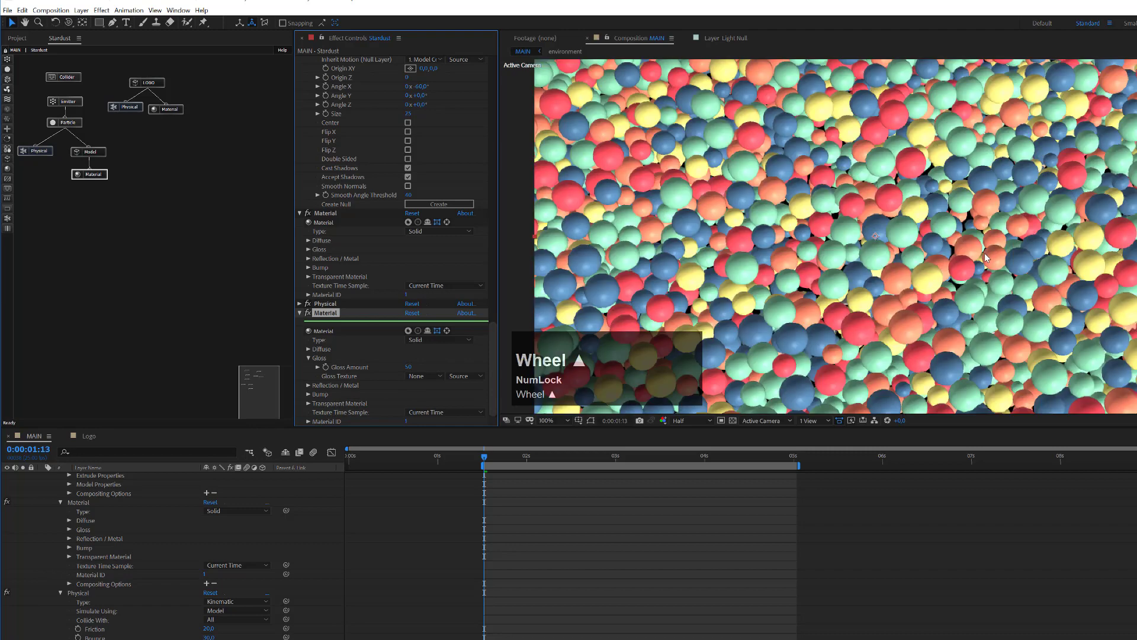
{"action": "left_click", "coordinate": [408, 367]}
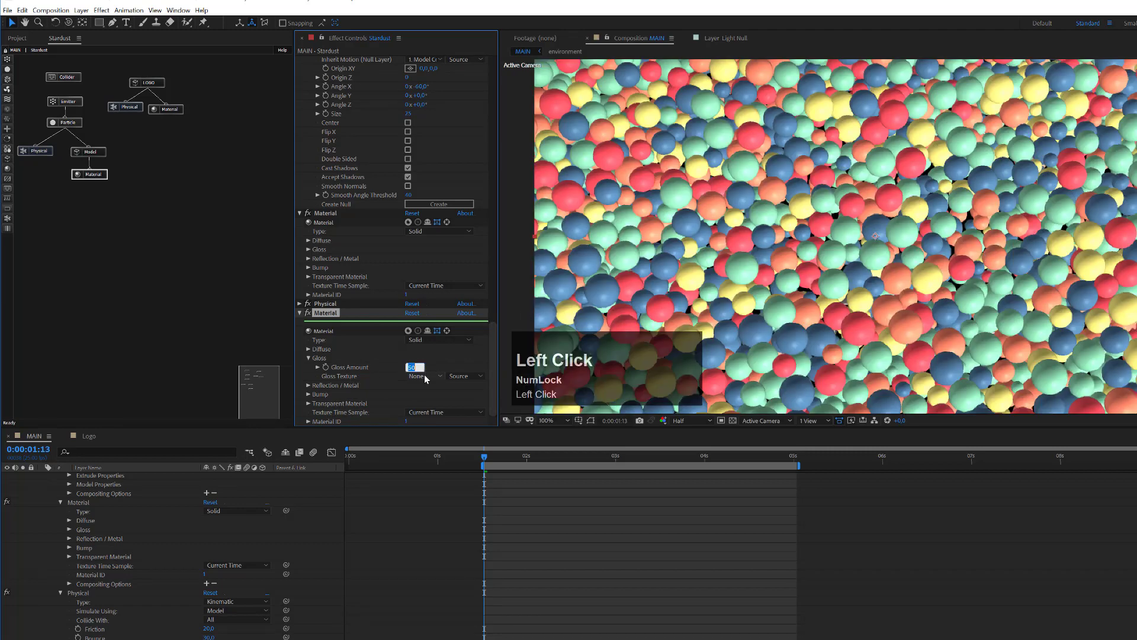
{"action": "type", "text": "65"}
{"action": "key", "text": "Return"}
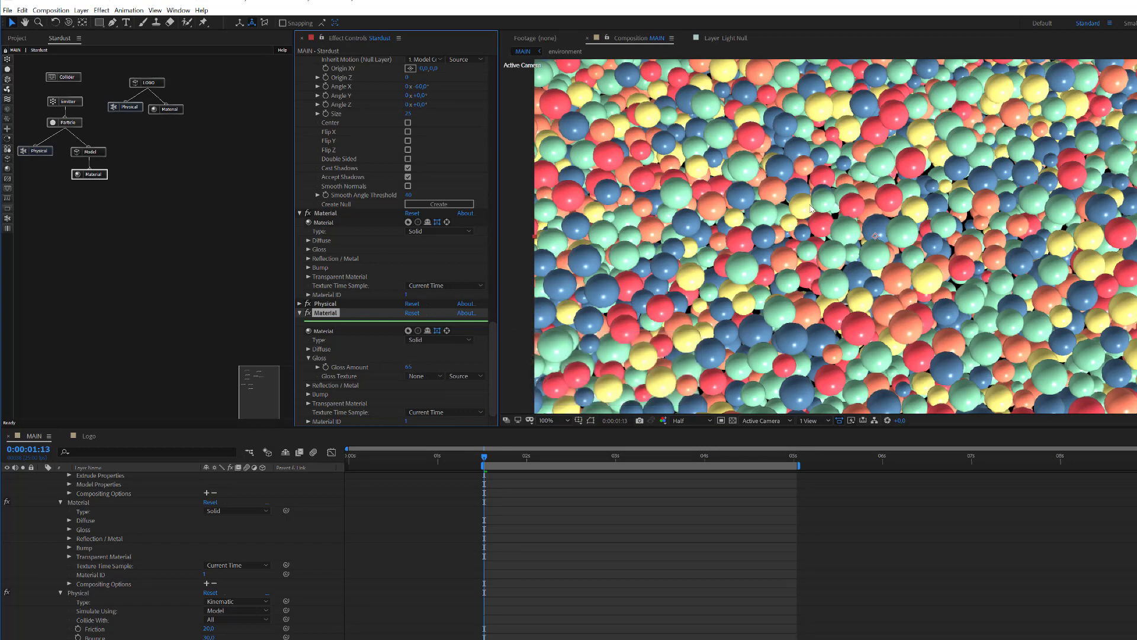
{"action": "scroll", "coordinate": [848, 231], "scroll_direction": "down", "scroll_amount": 2}
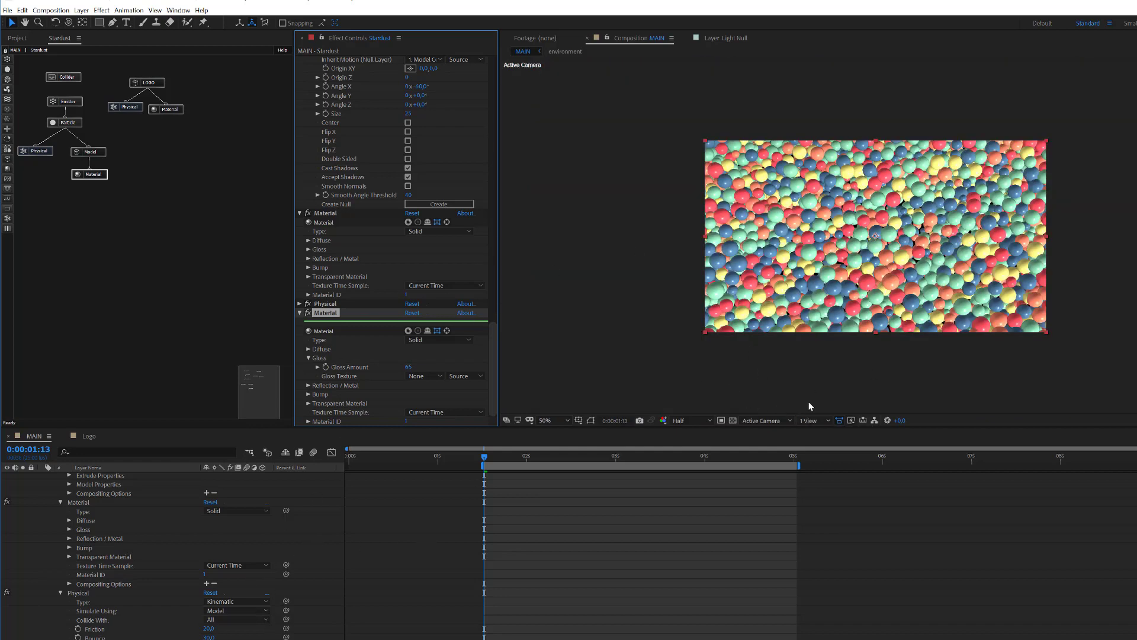
{"action": "left_click", "coordinate": [815, 420]}
Step: Switch the viewer to 4 Views and duplicate Parallel Light 1 into a second light
{"action": "left_click", "coordinate": [837, 467]}
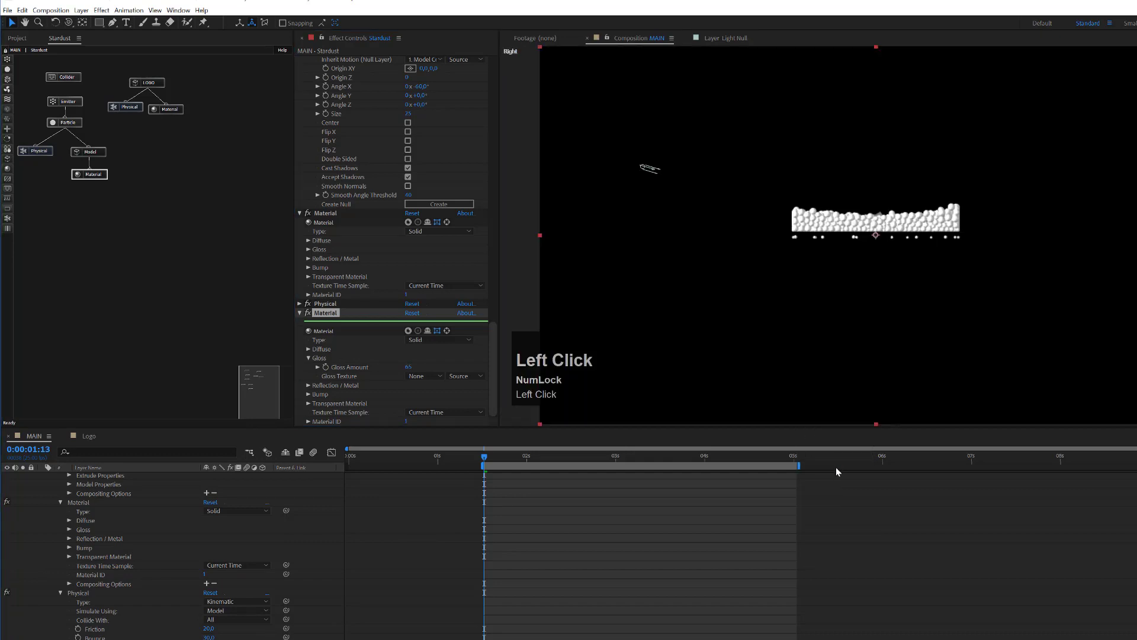
{"action": "scroll", "coordinate": [294, 609], "scroll_direction": "up", "scroll_amount": 1}
{"action": "scroll", "coordinate": [294, 609], "scroll_direction": "up", "scroll_amount": 1}
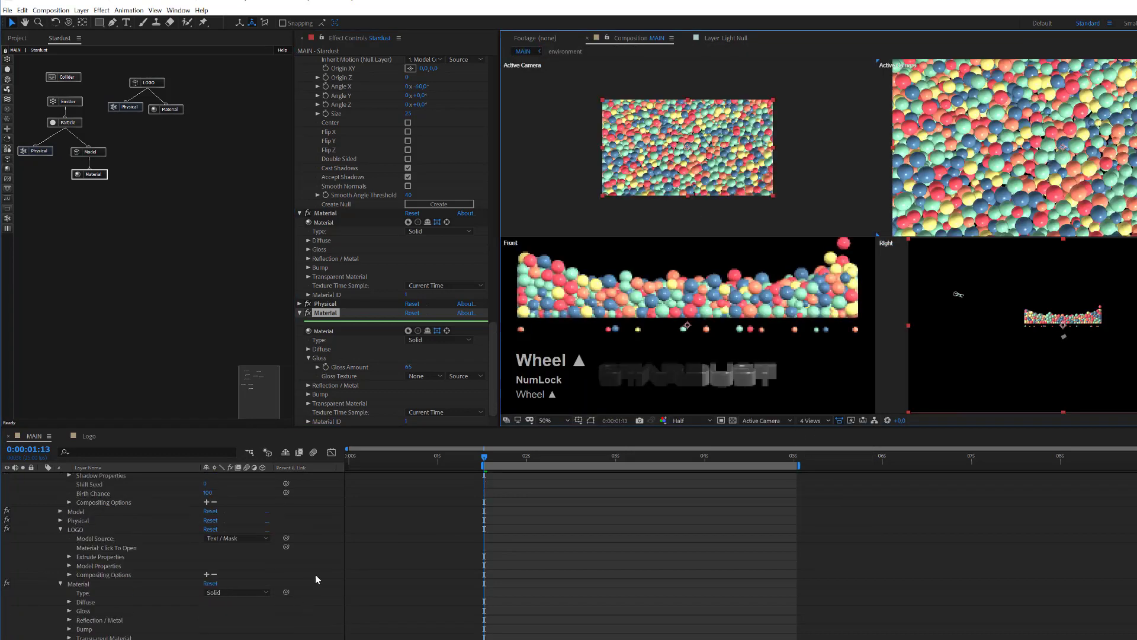
{"action": "left_click", "coordinate": [315, 574]}
{"action": "key", "text": "u"}
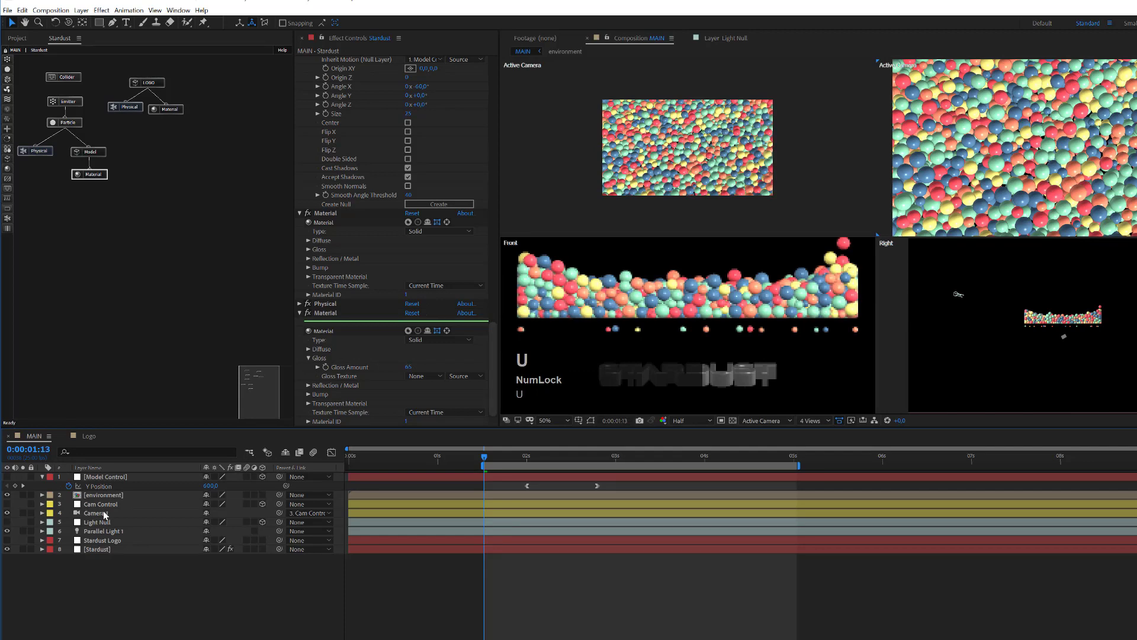
{"action": "left_click", "coordinate": [110, 533]}
{"action": "key", "text": "ctrl+d"}
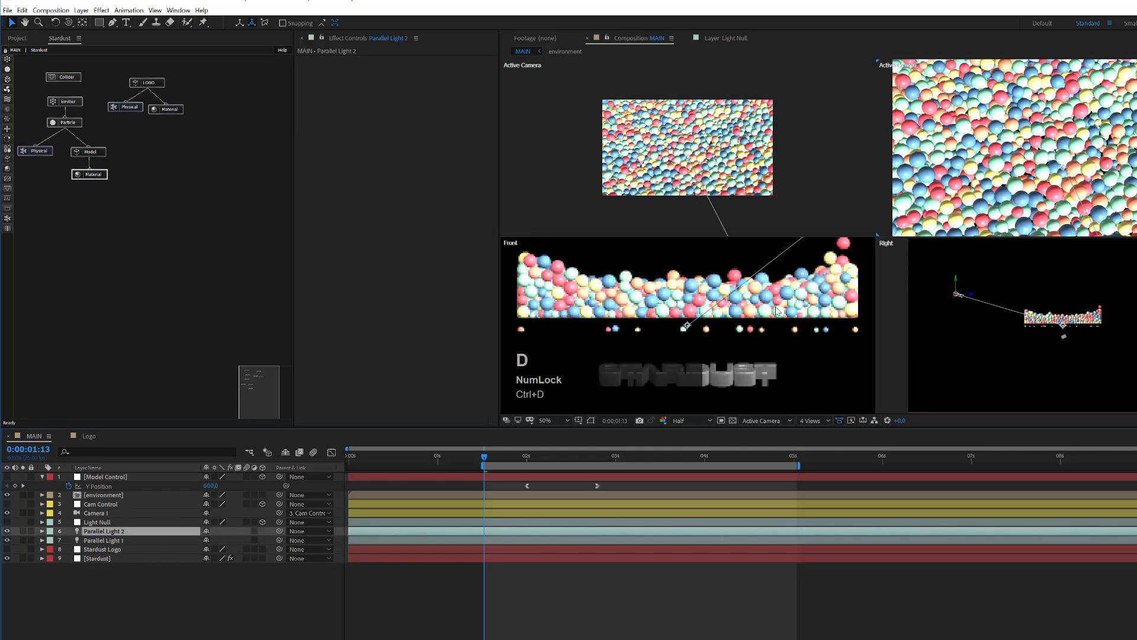
Step: Move Parallel Light 2 in the side view and swing its point of interest left
{"action": "scroll", "coordinate": [713, 200], "scroll_direction": "down", "scroll_amount": 3}
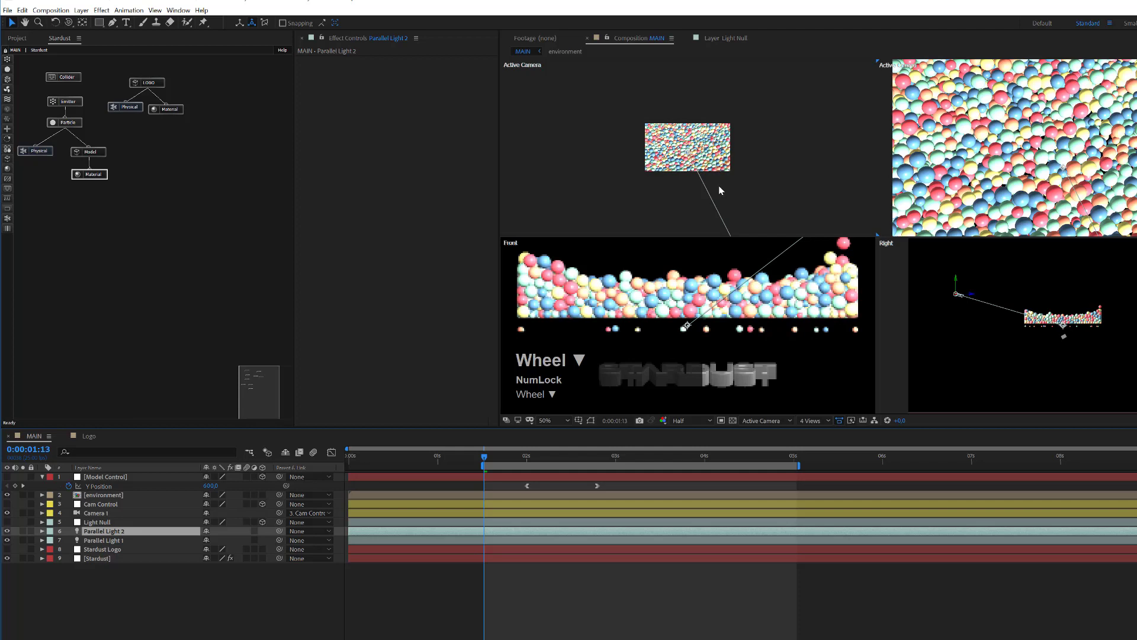
{"action": "scroll", "coordinate": [719, 186], "scroll_direction": "down", "scroll_amount": 8}
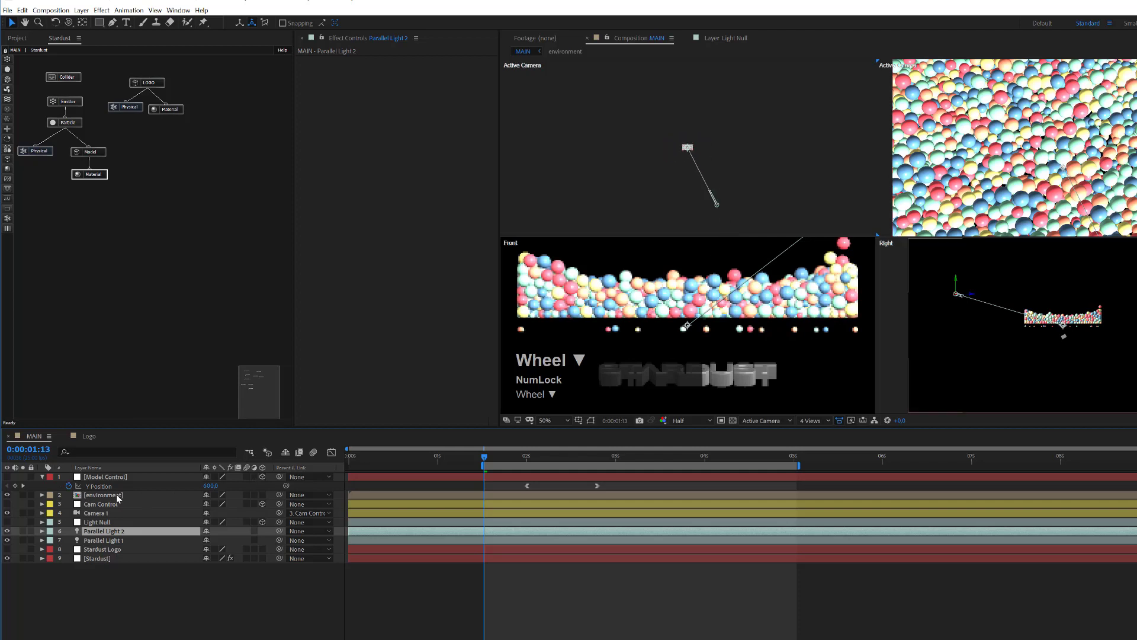
{"action": "left_click", "coordinate": [104, 533]}
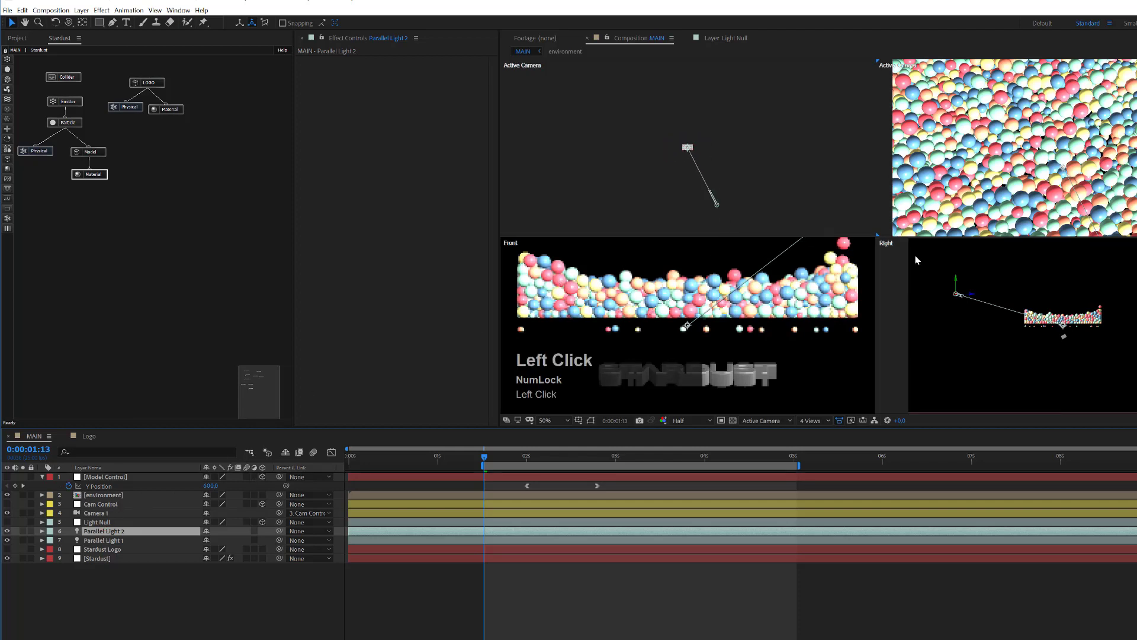
{"action": "scroll", "coordinate": [717, 206], "scroll_direction": "up", "scroll_amount": 3}
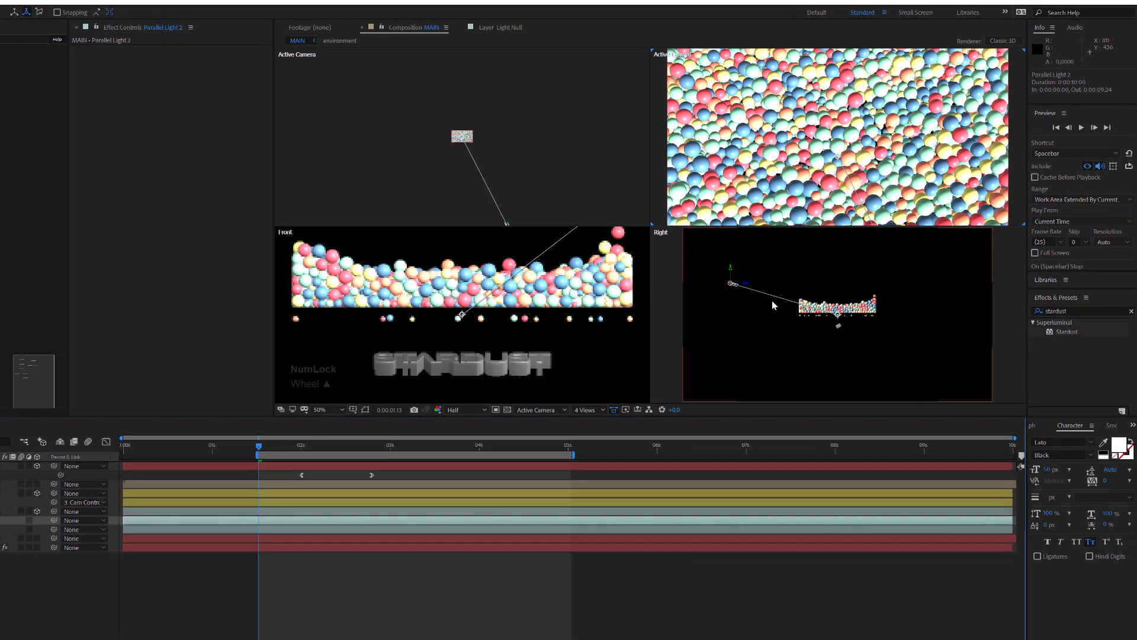
{"action": "left_click_drag", "start_coordinate": [744, 284], "coordinate": [920, 288]}
{"action": "scroll", "coordinate": [441, 145], "scroll_direction": "up", "scroll_amount": 5}
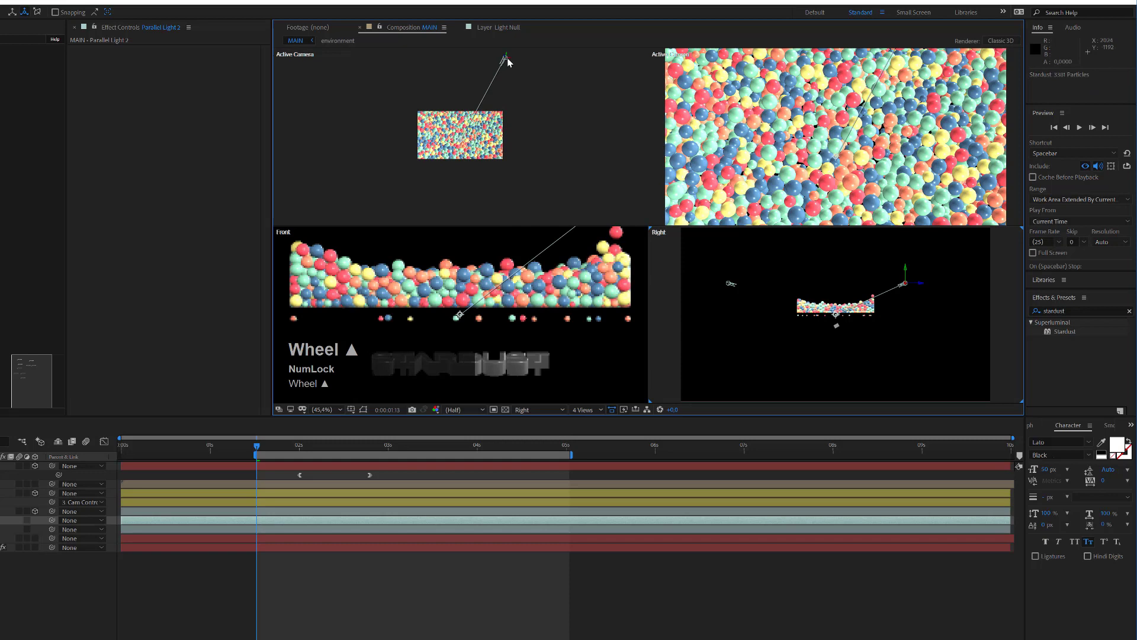
{"action": "left_click_drag", "start_coordinate": [505, 58], "coordinate": [477, 62]}
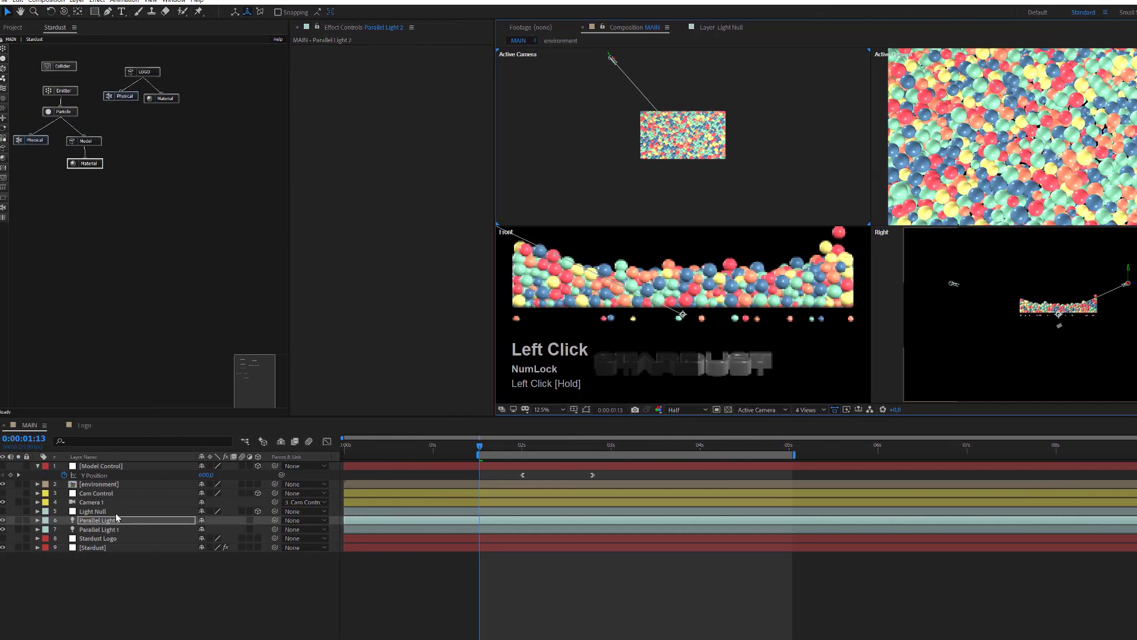
Step: Set Parallel Light 2's colour to pale blue B6EEFF
{"action": "left_click", "coordinate": [107, 521]}
{"action": "key", "text": "a"}
{"action": "key", "text": "a"}
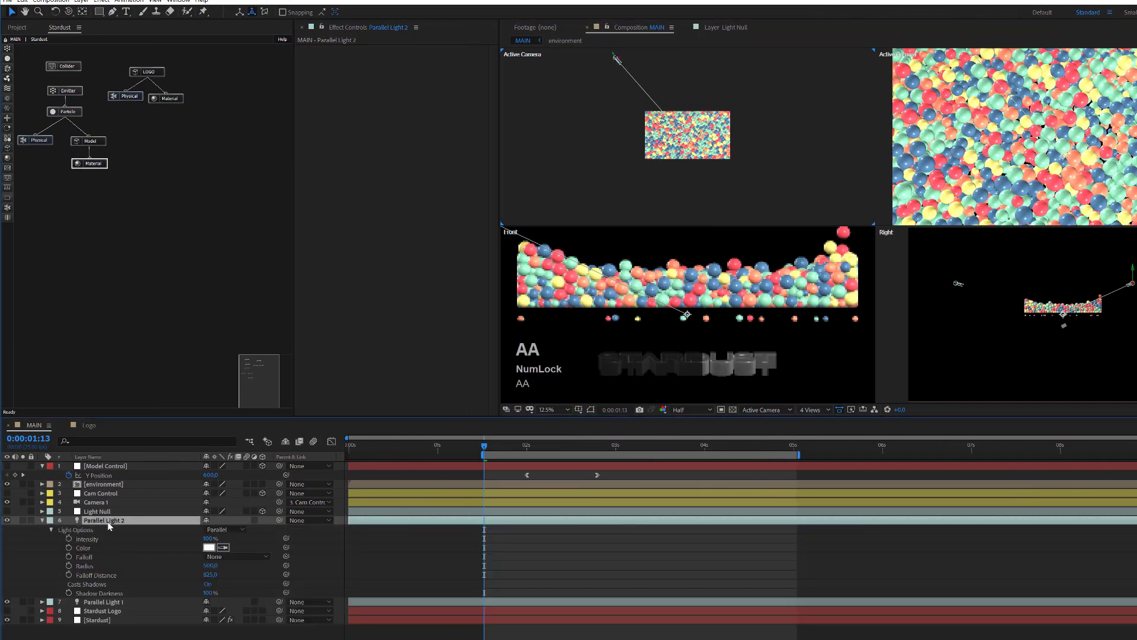
{"action": "left_click", "coordinate": [209, 547]}
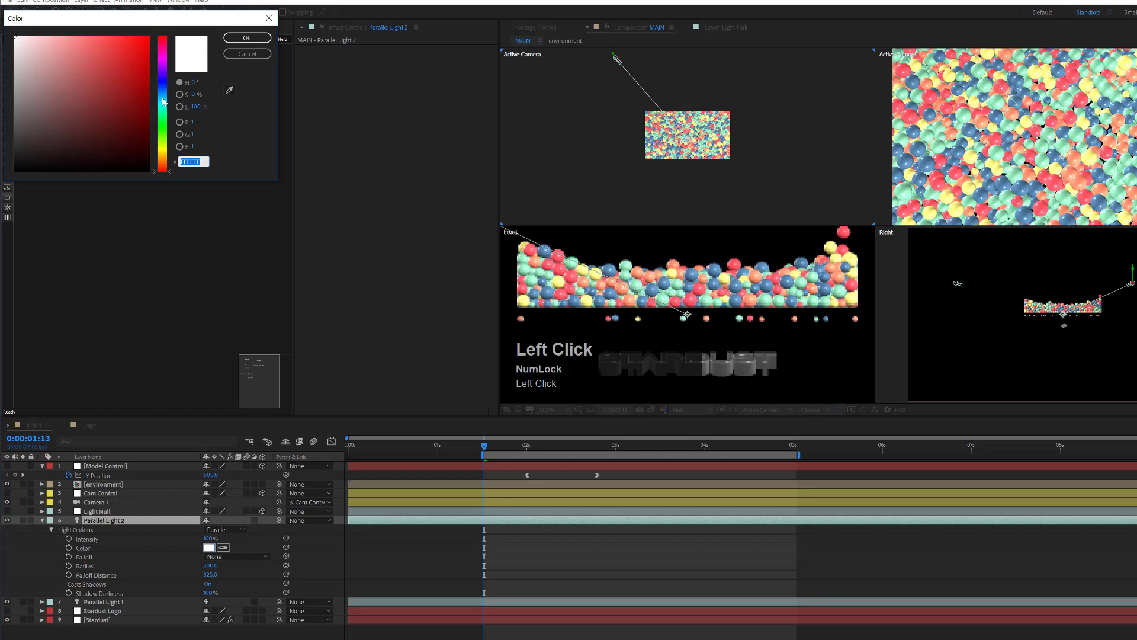
{"action": "left_click", "coordinate": [164, 99]}
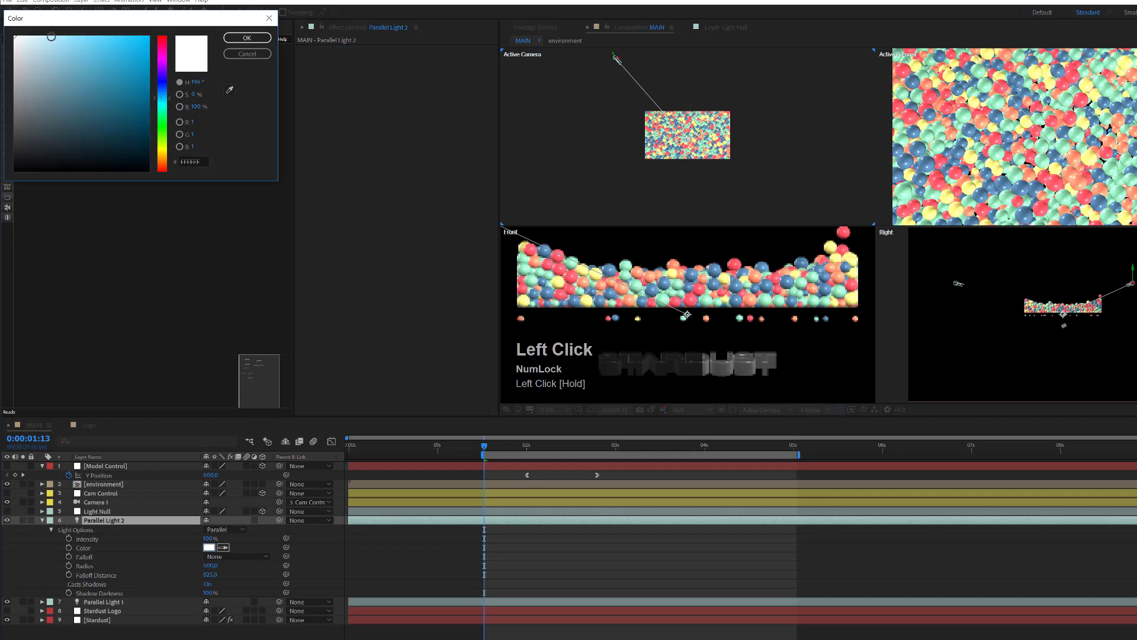
{"action": "mouse_move", "coordinate": [51, 37]}
{"action": "left_mouse_down"}
{"action": "mouse_move", "coordinate": [62, 34]}
{"action": "mouse_move", "coordinate": [49, 32]}
{"action": "left_mouse_up"}
{"action": "left_click", "coordinate": [247, 37]}
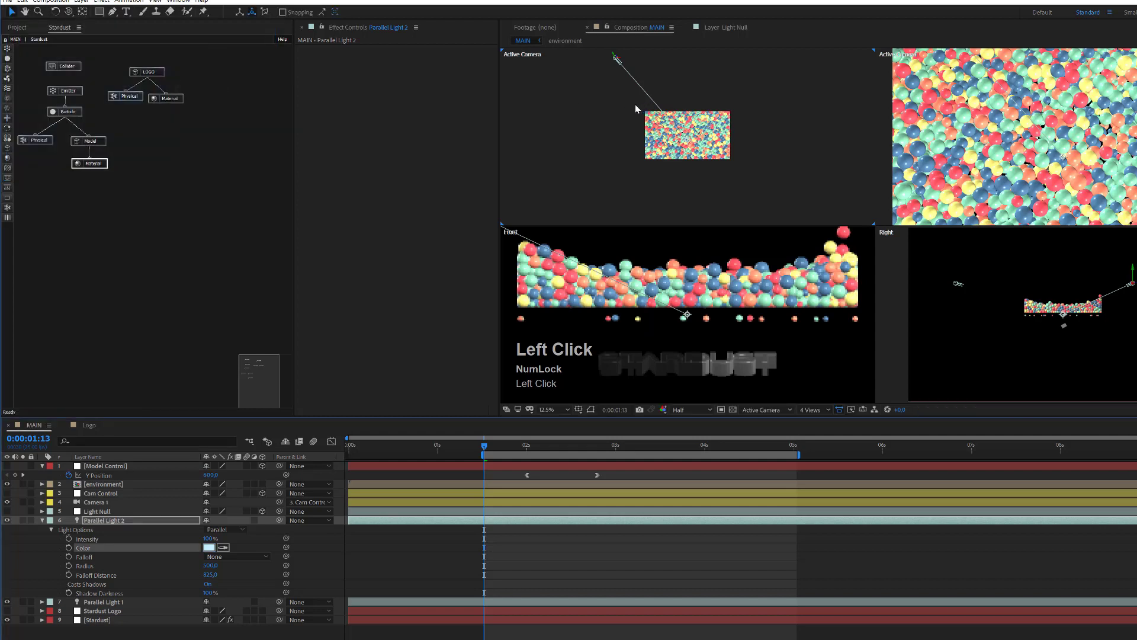
Step: Set Parallel Light 1's colour to pale warm cream FAEAC4
{"action": "left_click", "coordinate": [102, 602]}
{"action": "key", "text": "a"}
{"action": "key", "text": "a"}
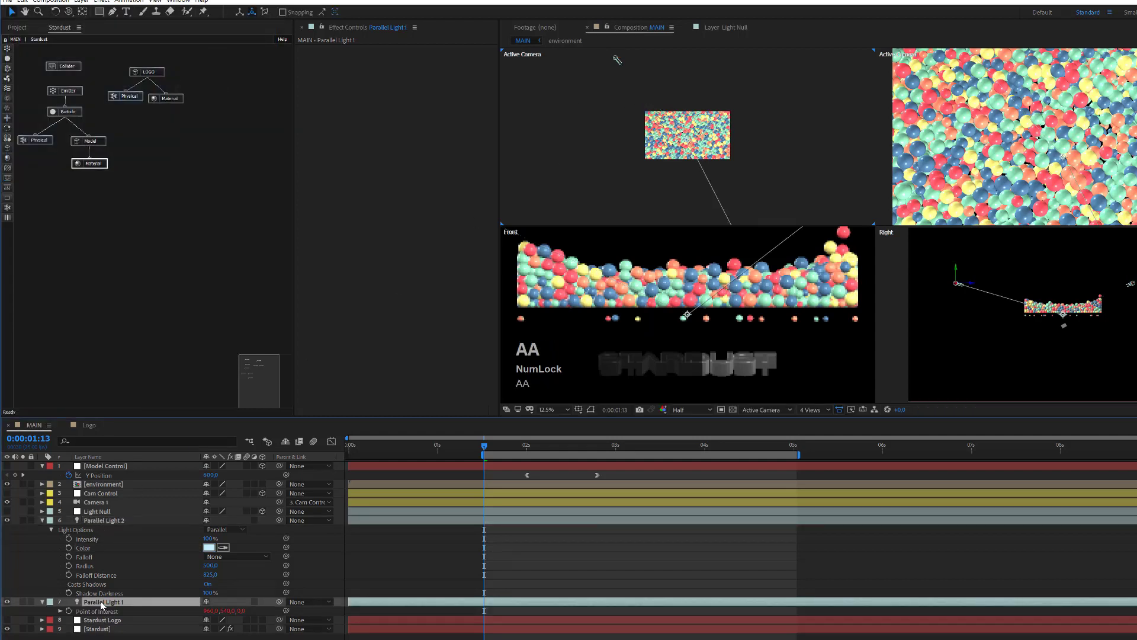
{"action": "left_click", "coordinate": [209, 628]}
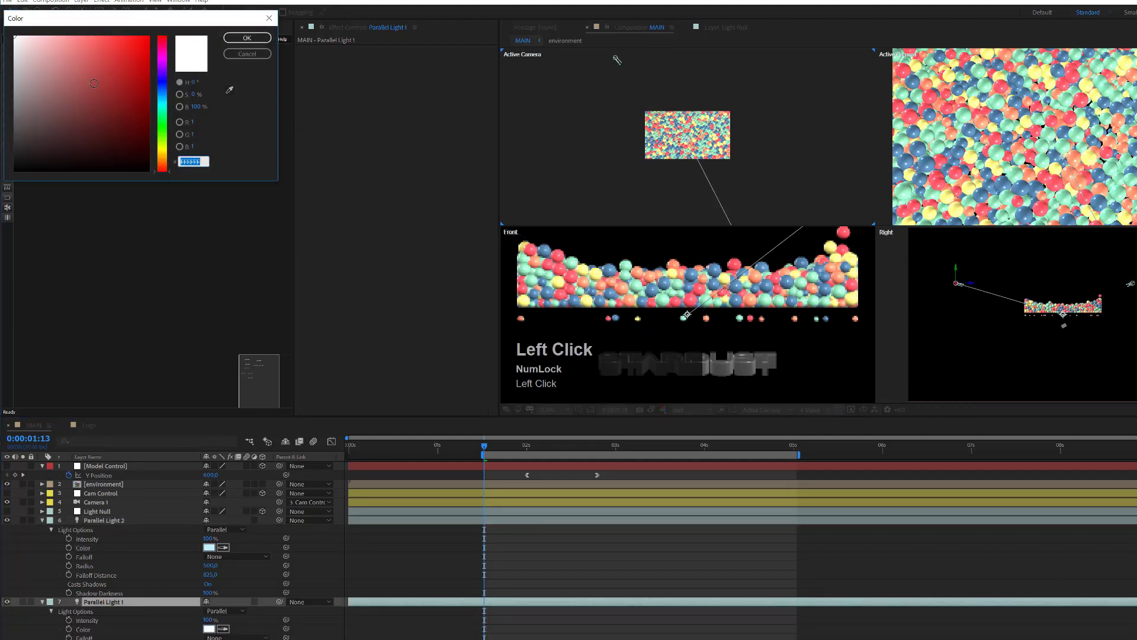
{"action": "left_click_drag", "start_coordinate": [167, 147], "coordinate": [166, 157]}
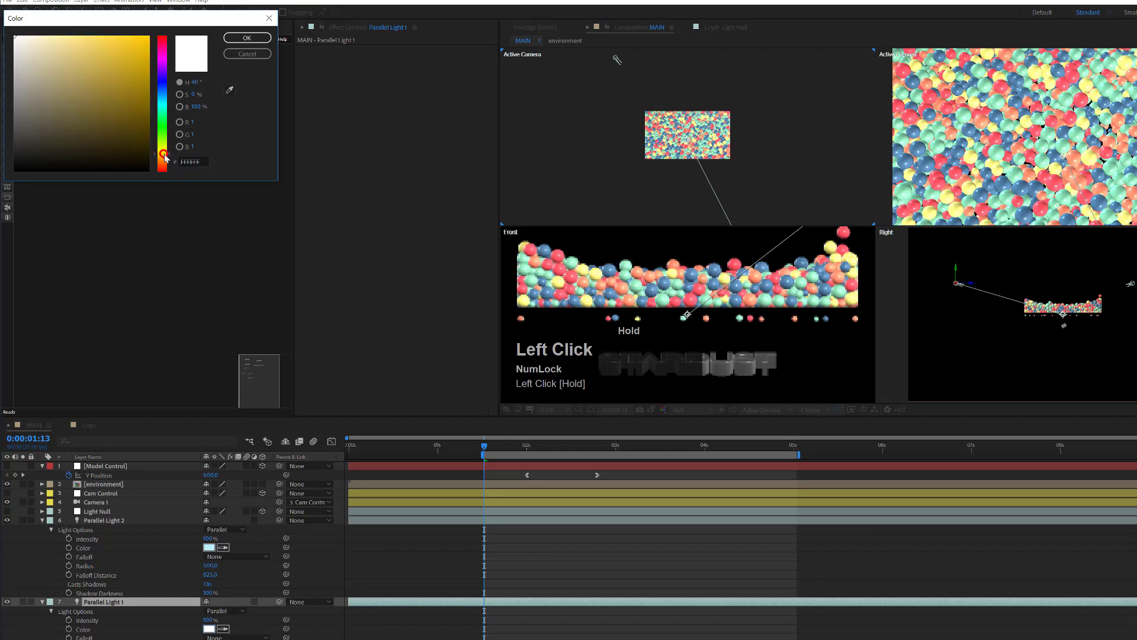
{"action": "left_click", "coordinate": [43, 38]}
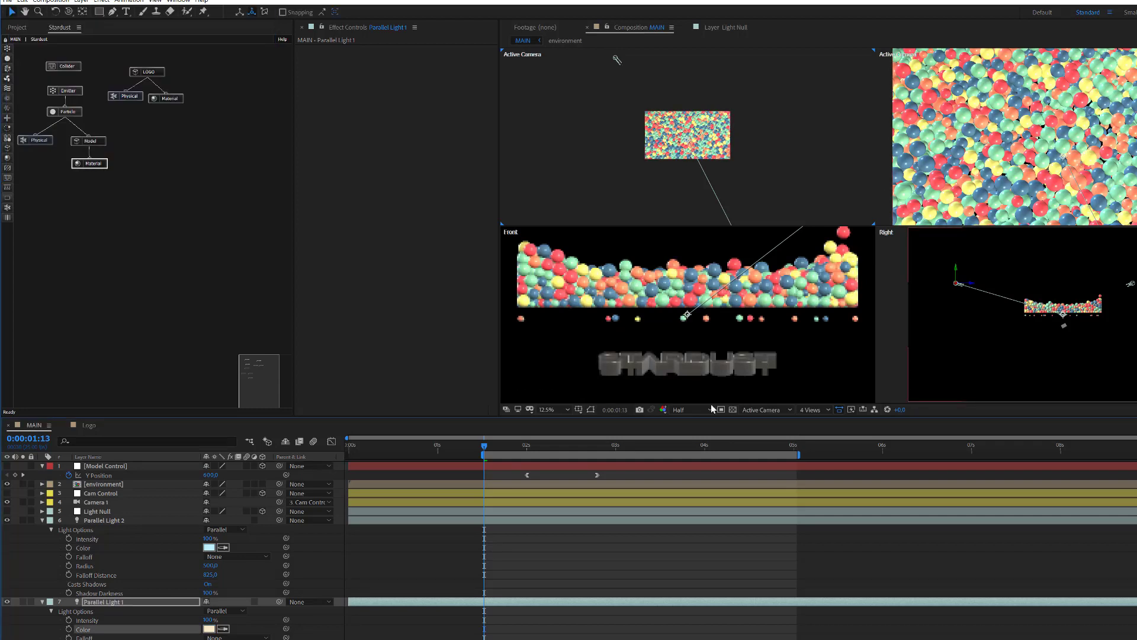
Step: Return the viewer to 1 View and collapse both Parallel Light layers
{"action": "left_click", "coordinate": [776, 409]}
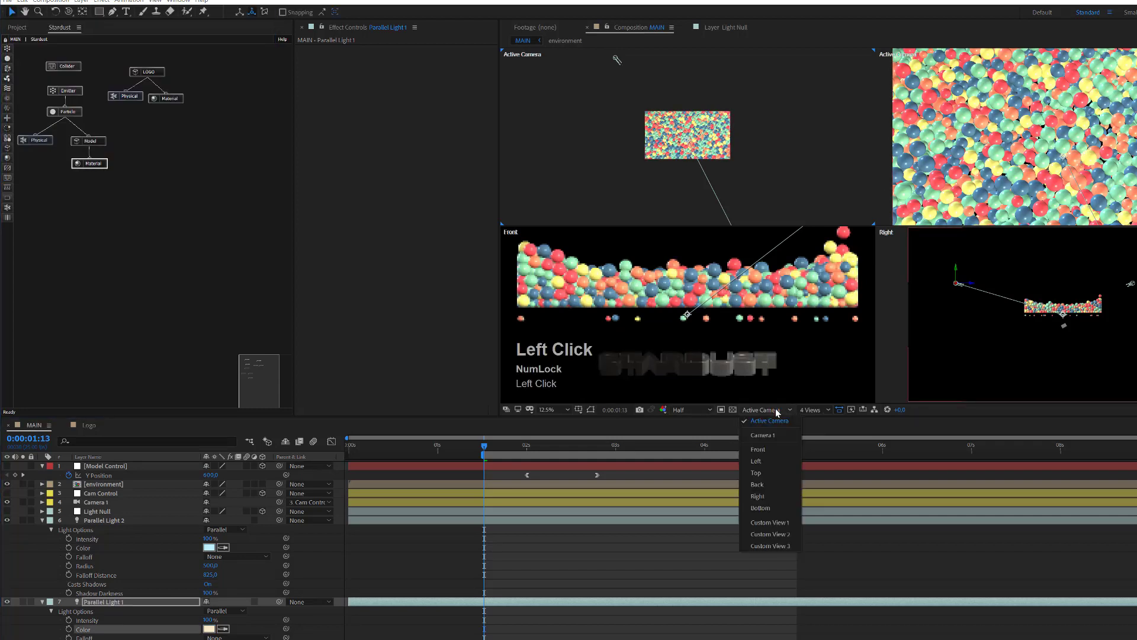
{"action": "left_click", "coordinate": [810, 410]}
{"action": "left_click", "coordinate": [816, 420]}
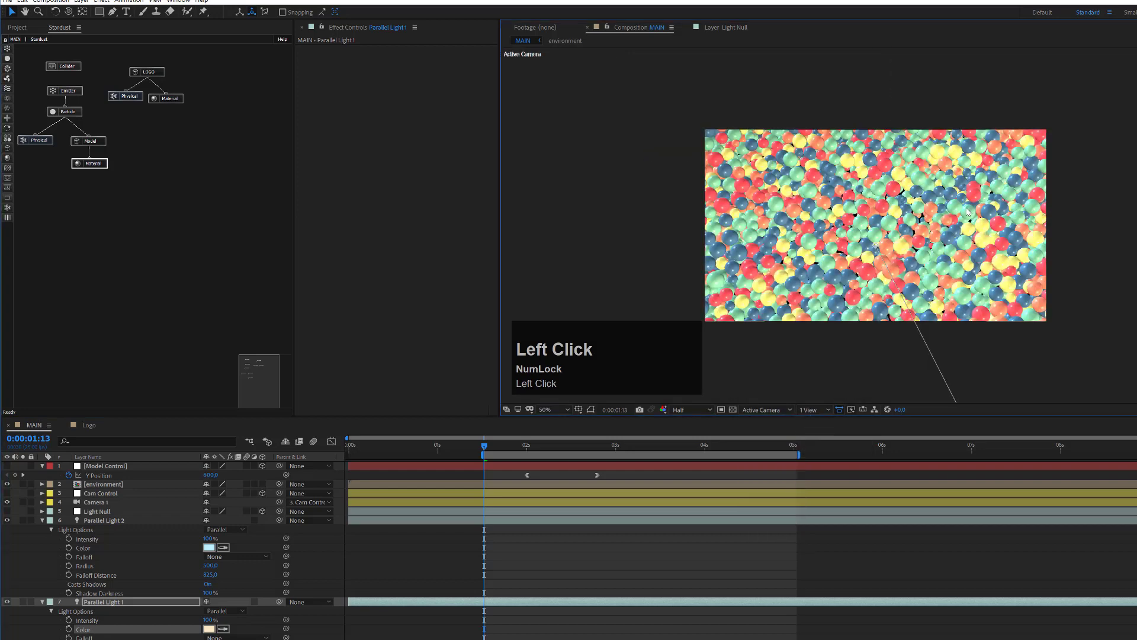
{"action": "left_click", "coordinate": [42, 520]}
{"action": "left_click", "coordinate": [42, 529]}
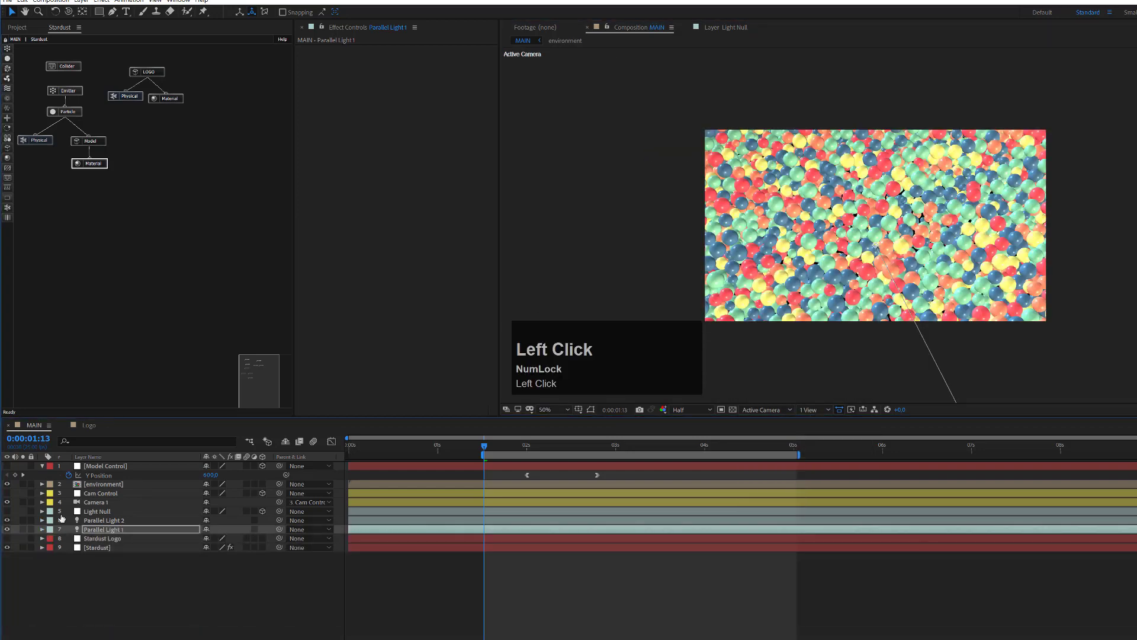
Step: Turn on Stardust's Ambient Occlusion in Render Settings with Intensity 60
{"action": "left_click", "coordinate": [104, 545]}
{"action": "key", "text": "e"}
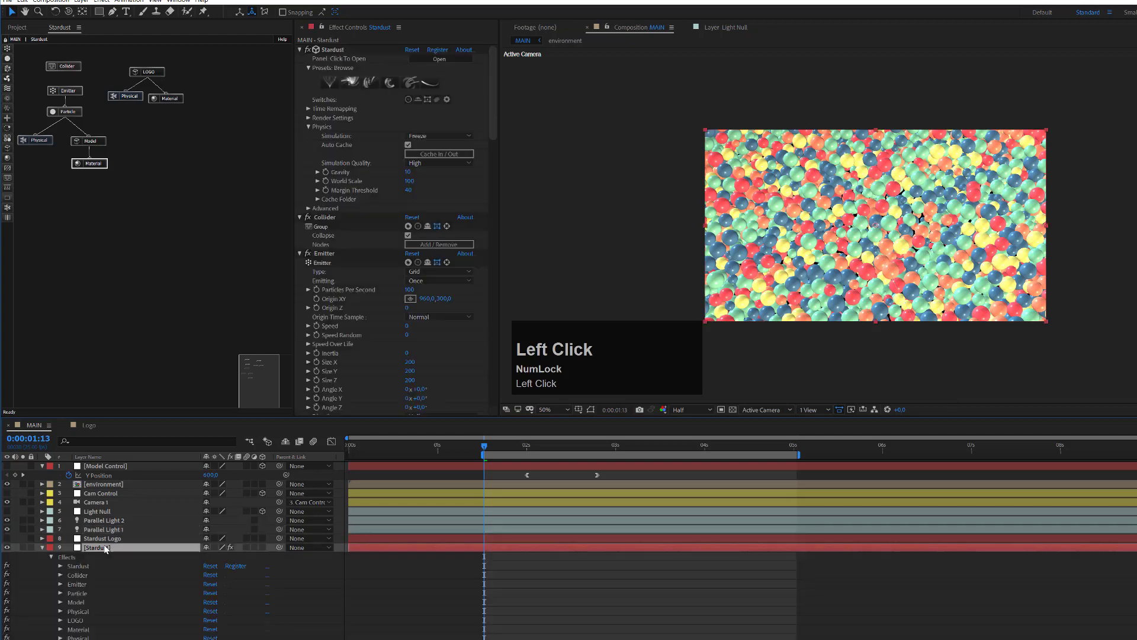
{"action": "left_click", "coordinate": [308, 118]}
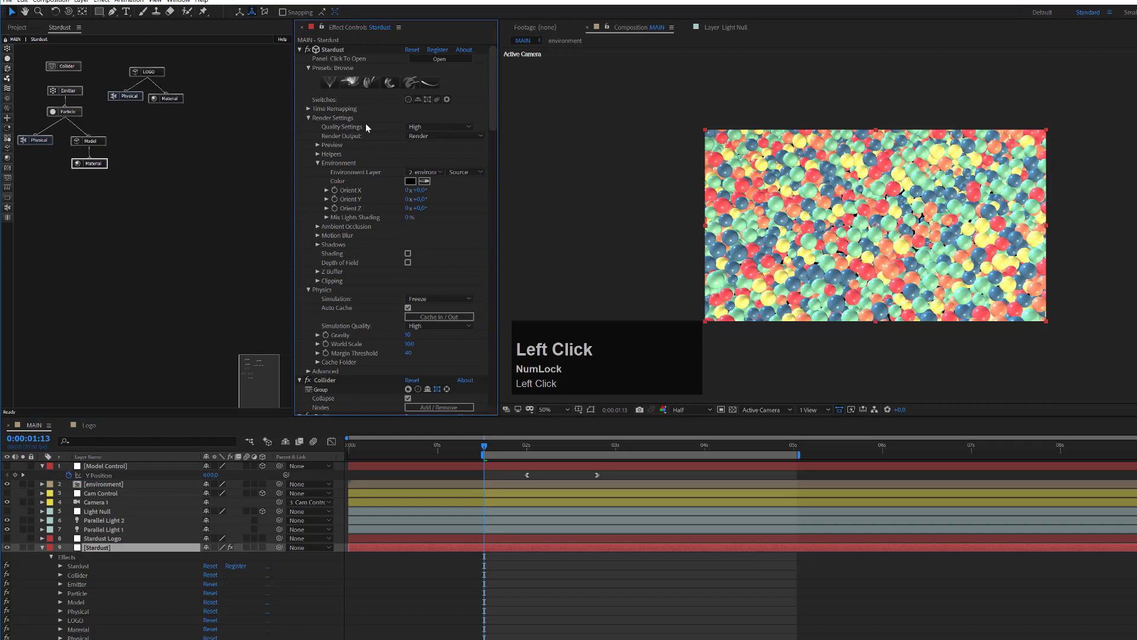
{"action": "left_click", "coordinate": [318, 227]}
{"action": "left_click", "coordinate": [408, 236]}
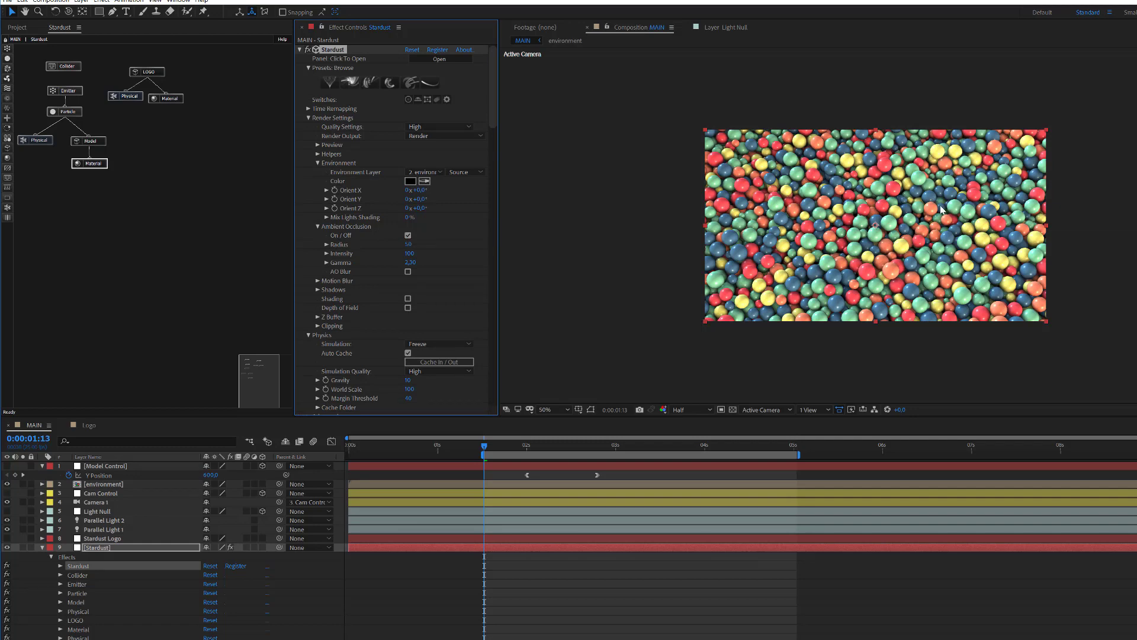
{"action": "scroll", "coordinate": [950, 224], "scroll_direction": "up", "scroll_amount": 2}
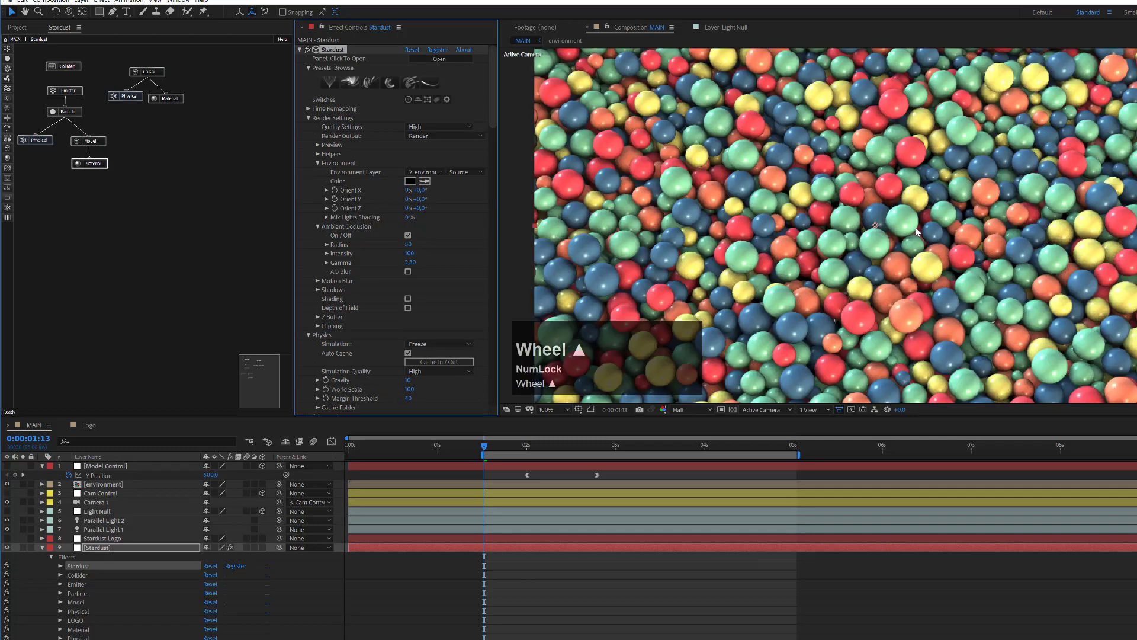
{"action": "scroll", "coordinate": [917, 232], "scroll_direction": "down", "scroll_amount": 1}
{"action": "scroll", "coordinate": [922, 218], "scroll_direction": "down", "scroll_amount": 1}
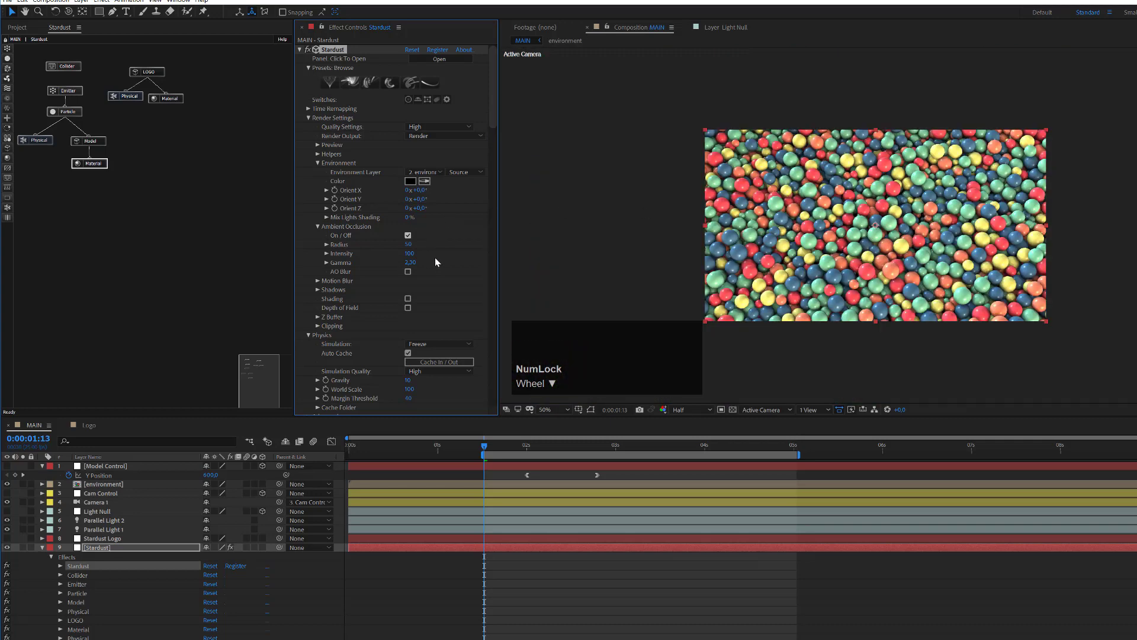
{"action": "left_click", "coordinate": [408, 254]}
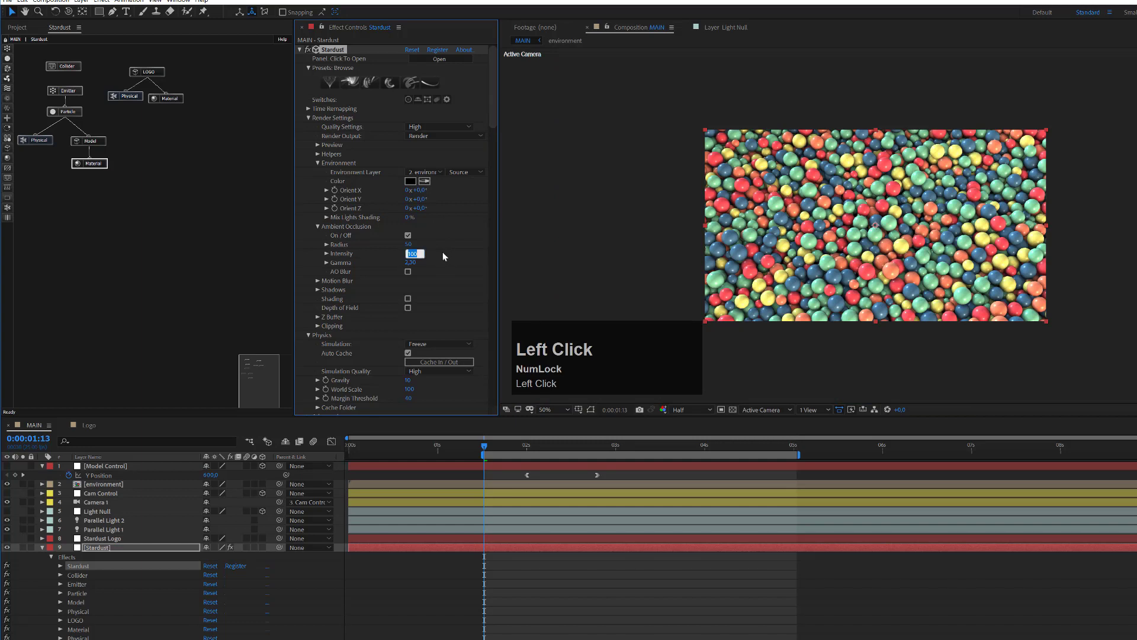
{"action": "type", "text": "60"}
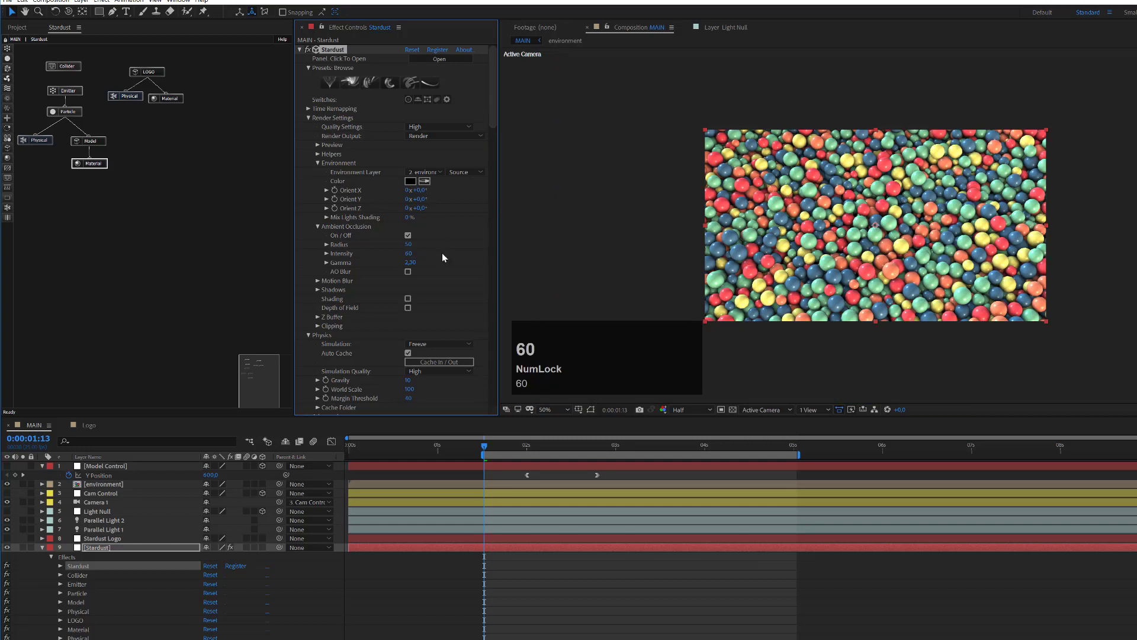
{"action": "key", "text": "Return"}
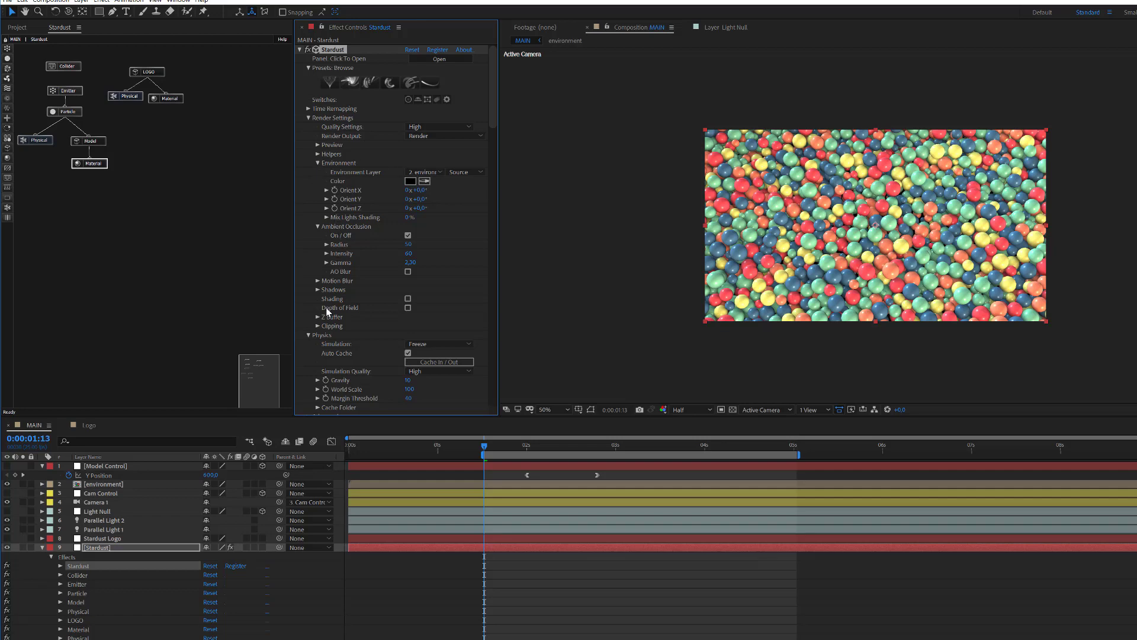
Step: Expand Shadows in the Stardust render settings and switch them on
{"action": "left_click", "coordinate": [317, 290]}
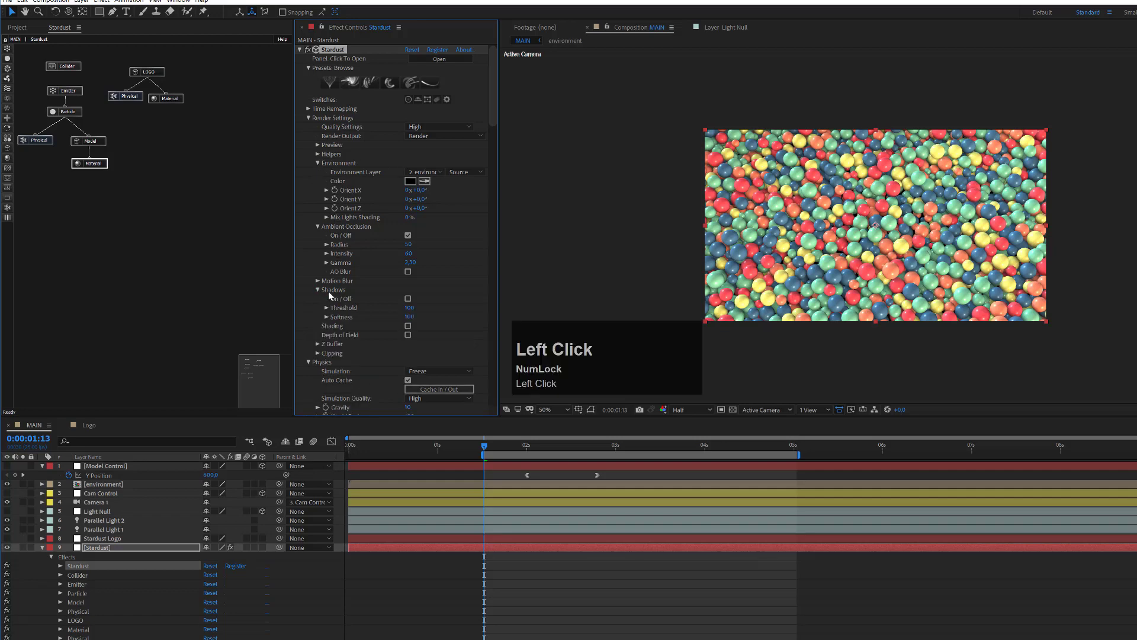
{"action": "left_click", "coordinate": [407, 298]}
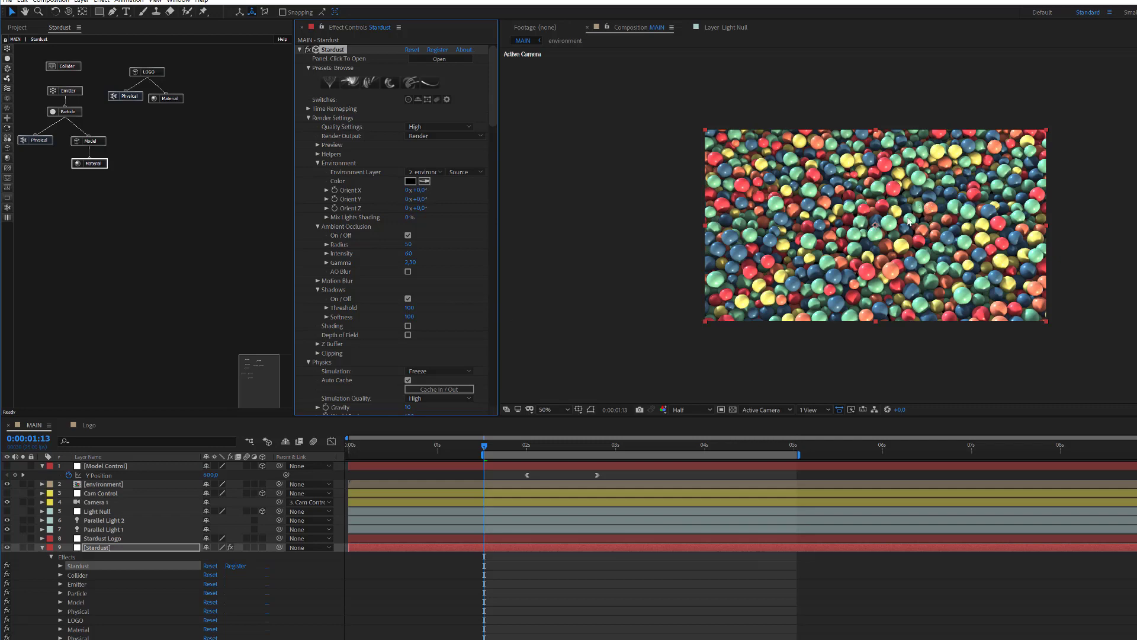
{"action": "scroll", "coordinate": [909, 220], "scroll_direction": "up", "scroll_amount": 2}
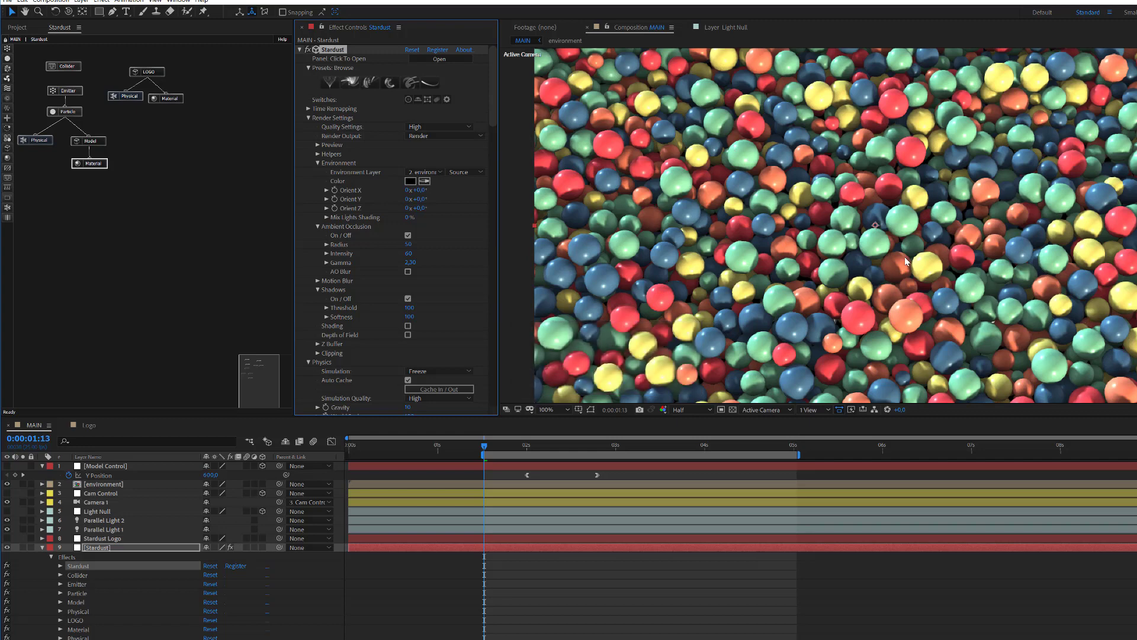
{"action": "scroll", "coordinate": [906, 263], "scroll_direction": "down", "scroll_amount": 2}
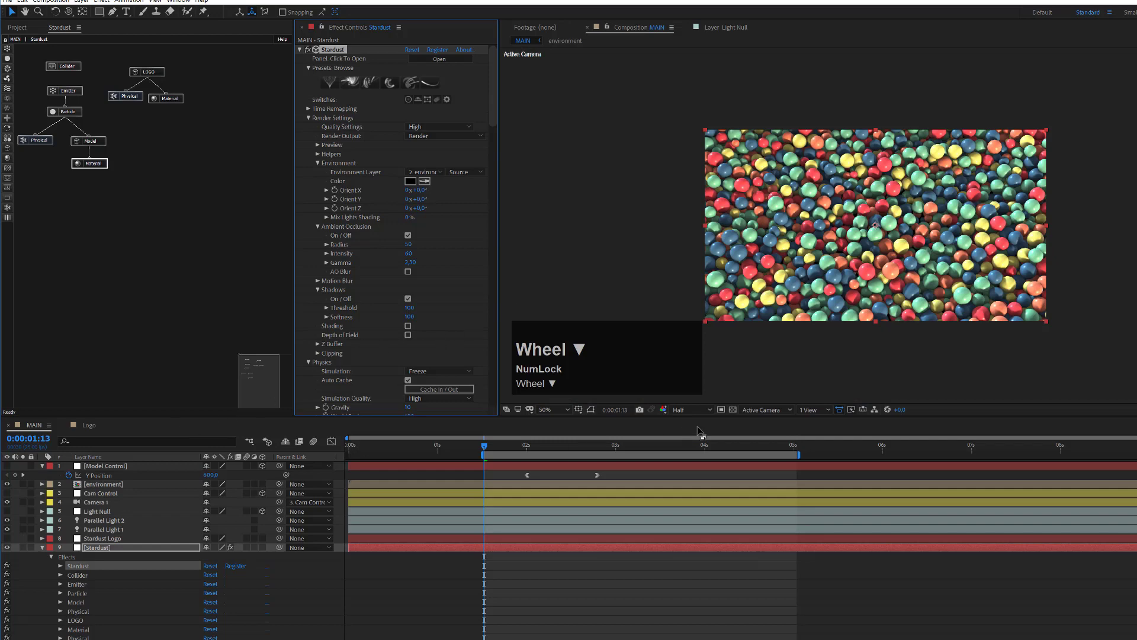
Step: Switch to 4 Views and raise Parallel Light 1 in the Right view
{"action": "left_click", "coordinate": [827, 409]}
{"action": "left_click", "coordinate": [820, 456]}
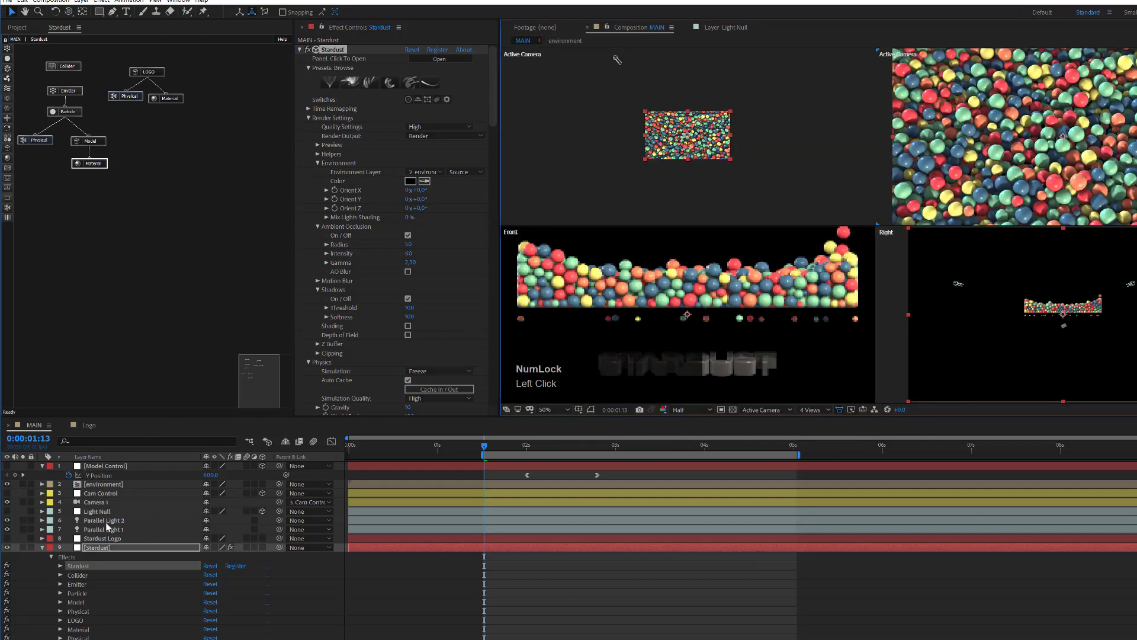
{"action": "left_click", "coordinate": [102, 529]}
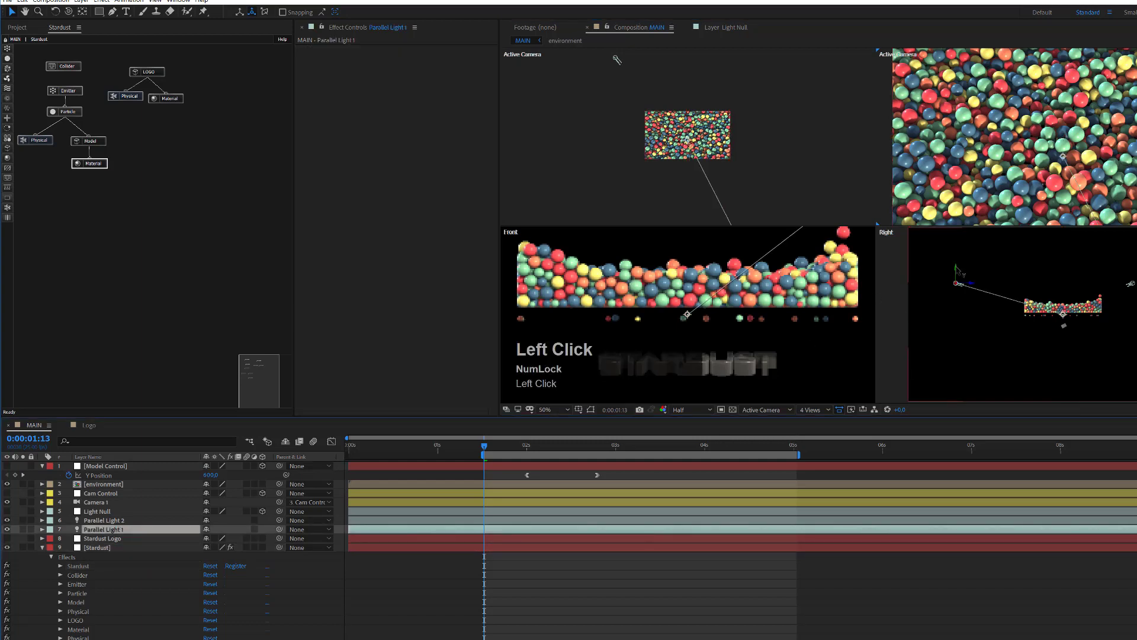
{"action": "left_click_drag", "start_coordinate": [955, 268], "coordinate": [969, 226]}
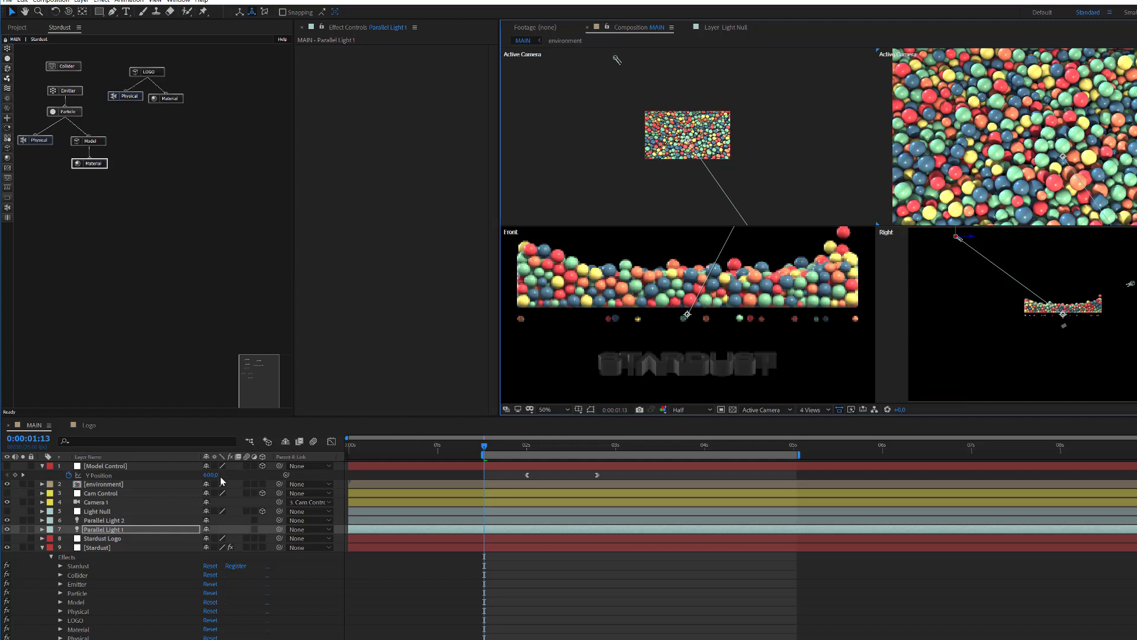
Step: Give Parallel Light 1 and 2 a Falloff Distance of 750, then return to 1 View
{"action": "left_click", "coordinate": [102, 532]}
{"action": "key", "text": "a"}
{"action": "key", "text": "a"}
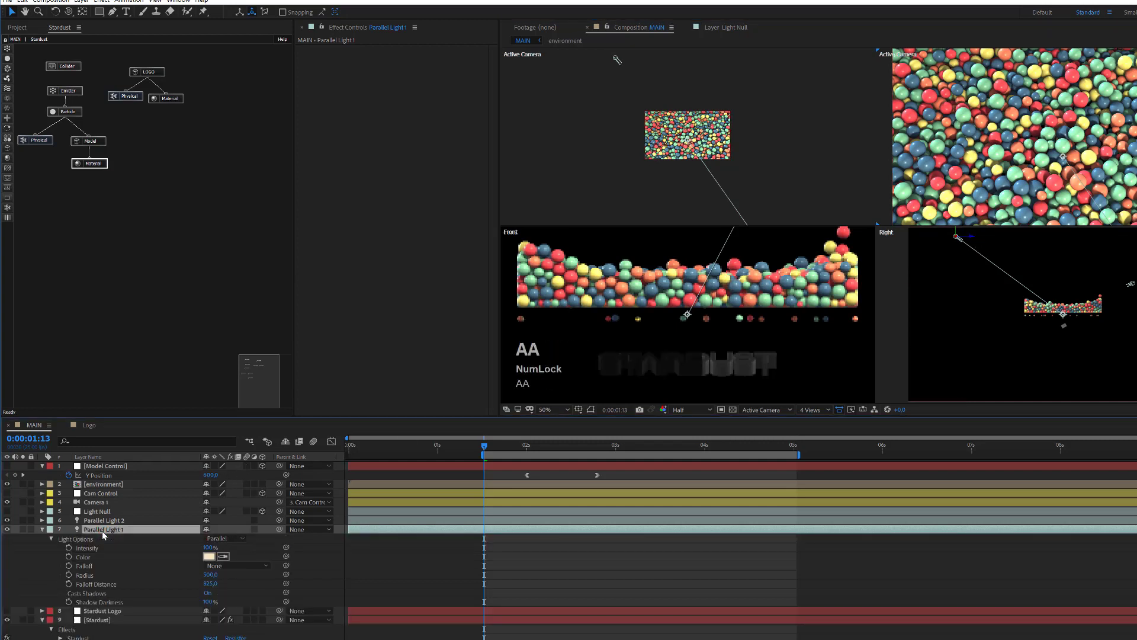
{"action": "left_click", "coordinate": [212, 585]}
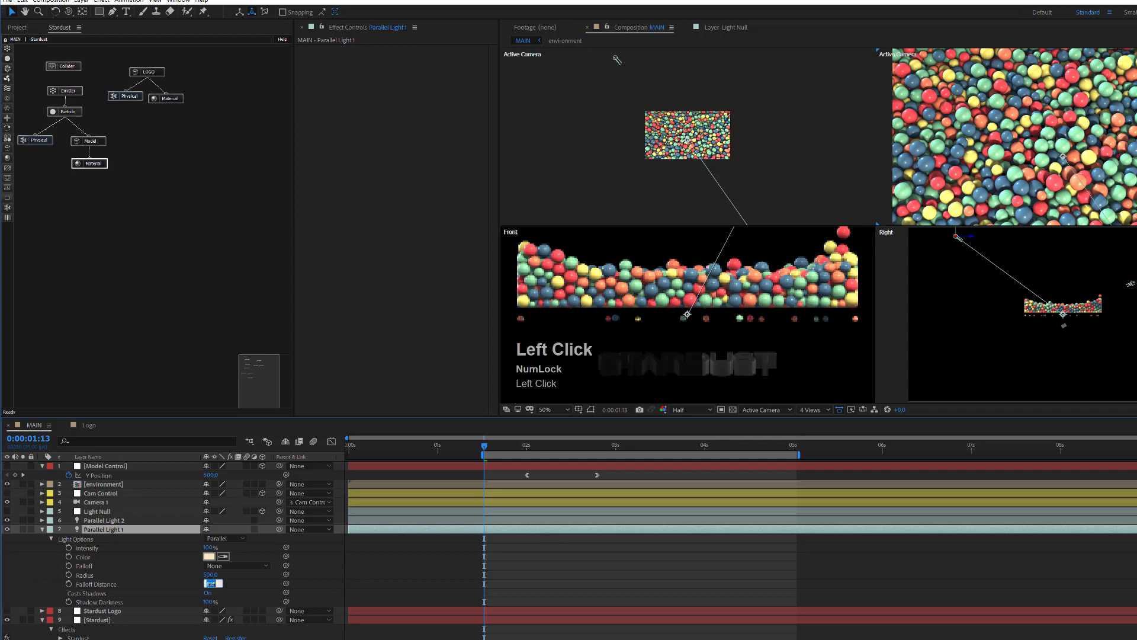
{"action": "type", "text": "750"}
{"action": "key", "text": "Return"}
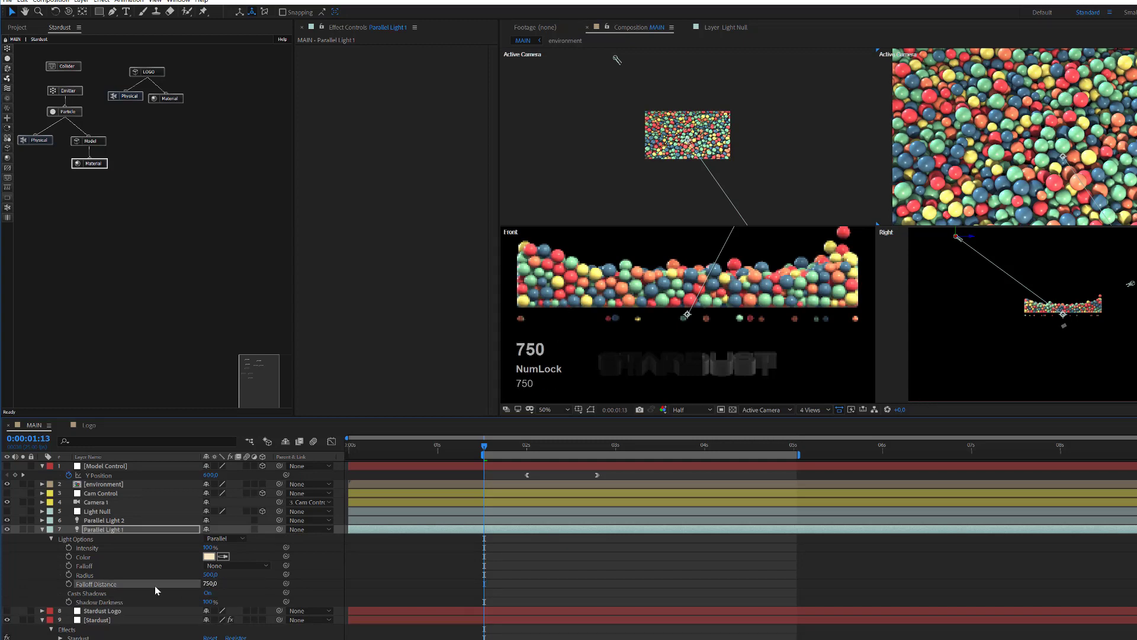
{"action": "left_click", "coordinate": [93, 521]}
{"action": "key", "text": "a"}
{"action": "key", "text": "a"}
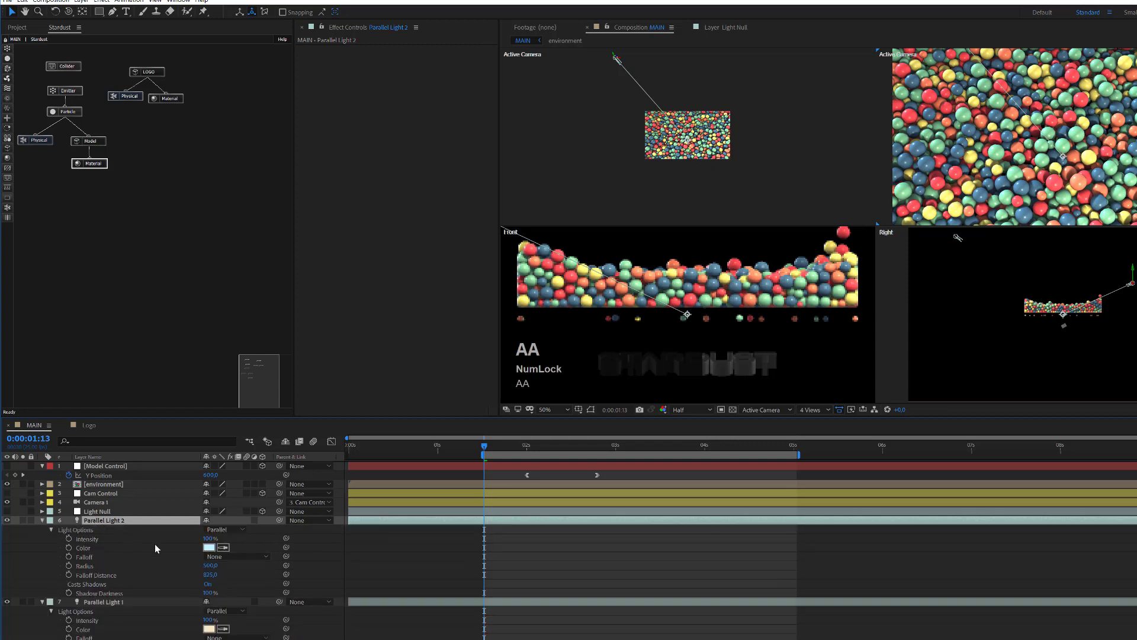
{"action": "left_click", "coordinate": [210, 574]}
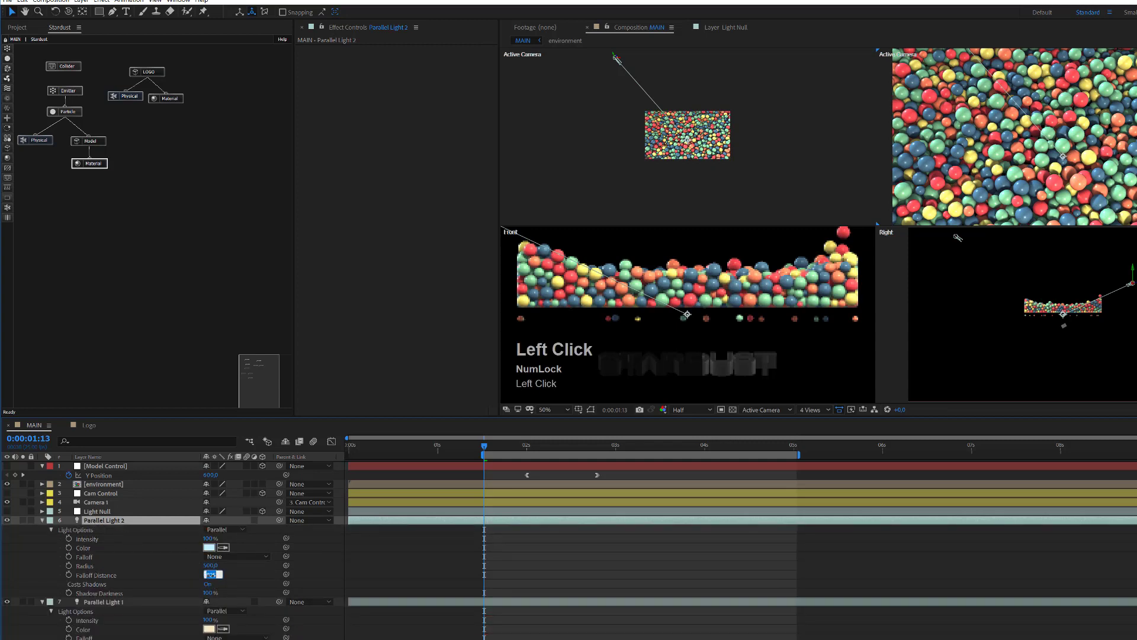
{"action": "type", "text": "750"}
{"action": "key", "text": "Return"}
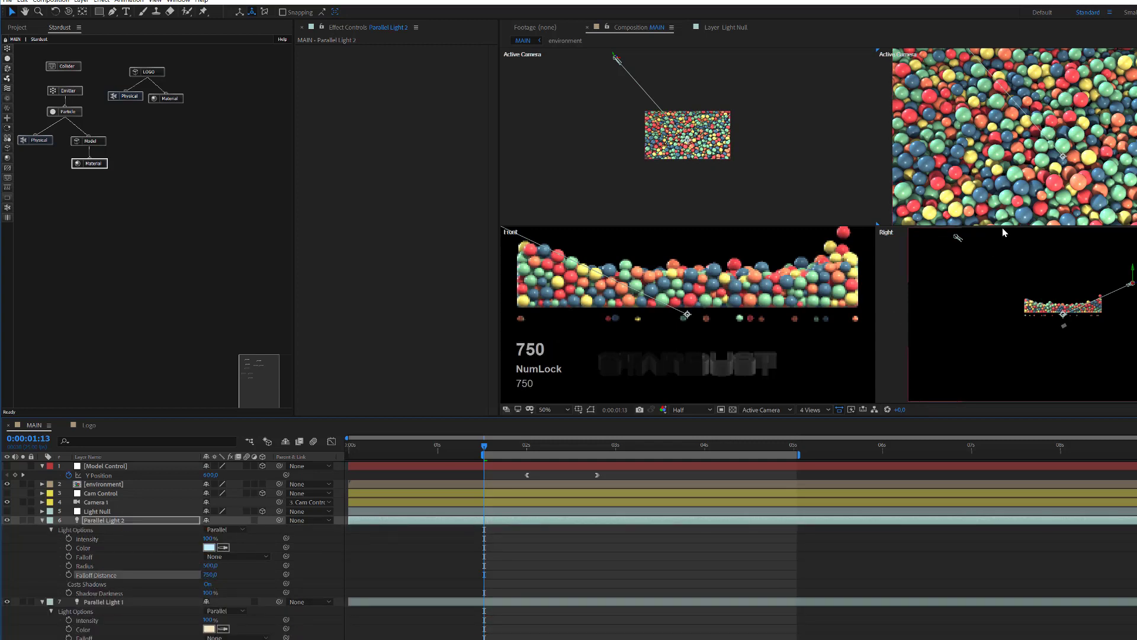
{"action": "left_click", "coordinate": [827, 411]}
{"action": "left_click", "coordinate": [822, 424]}
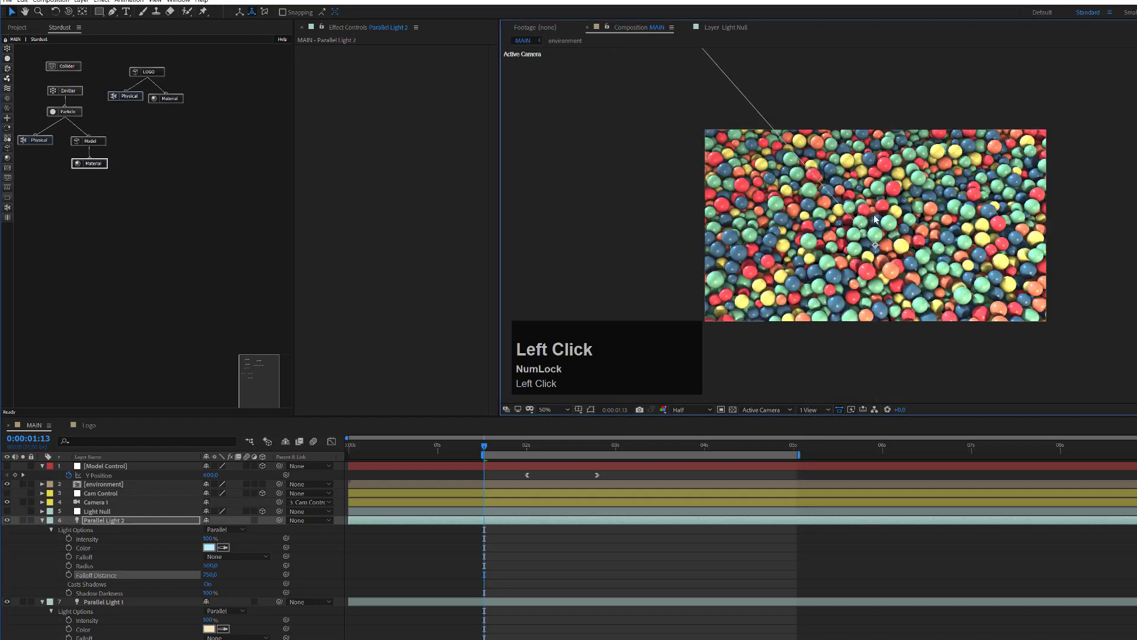
Step: Set the spheres' second-material reflection amount, trying 5, 99 and 58 before settling on 7
{"action": "scroll", "coordinate": [875, 219], "scroll_direction": "up", "scroll_amount": 2}
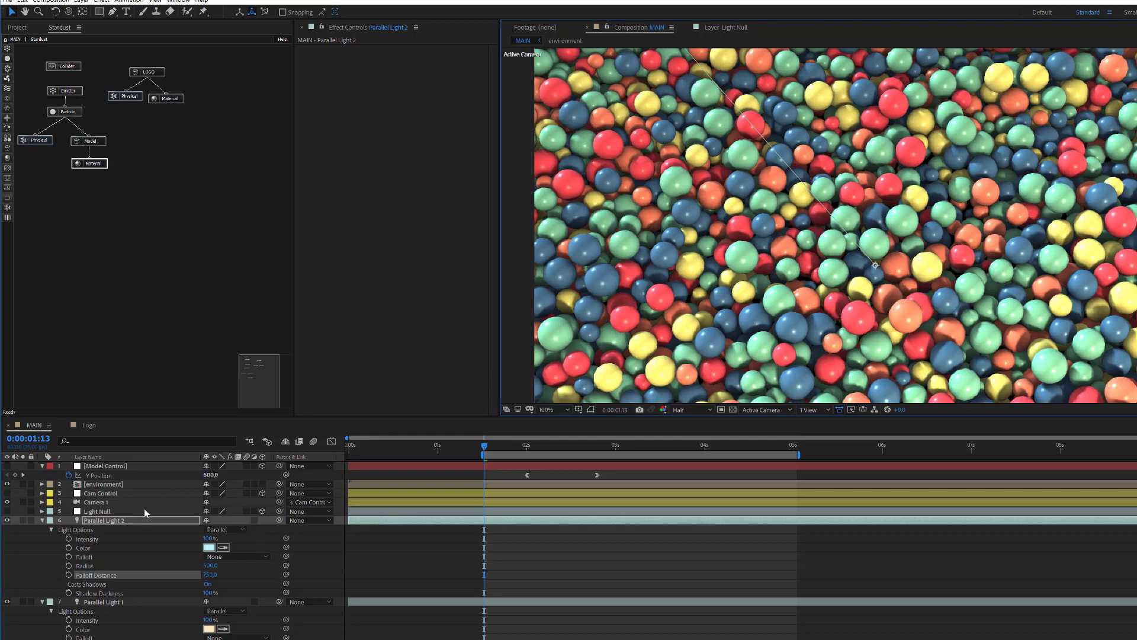
{"action": "left_click", "coordinate": [176, 222]}
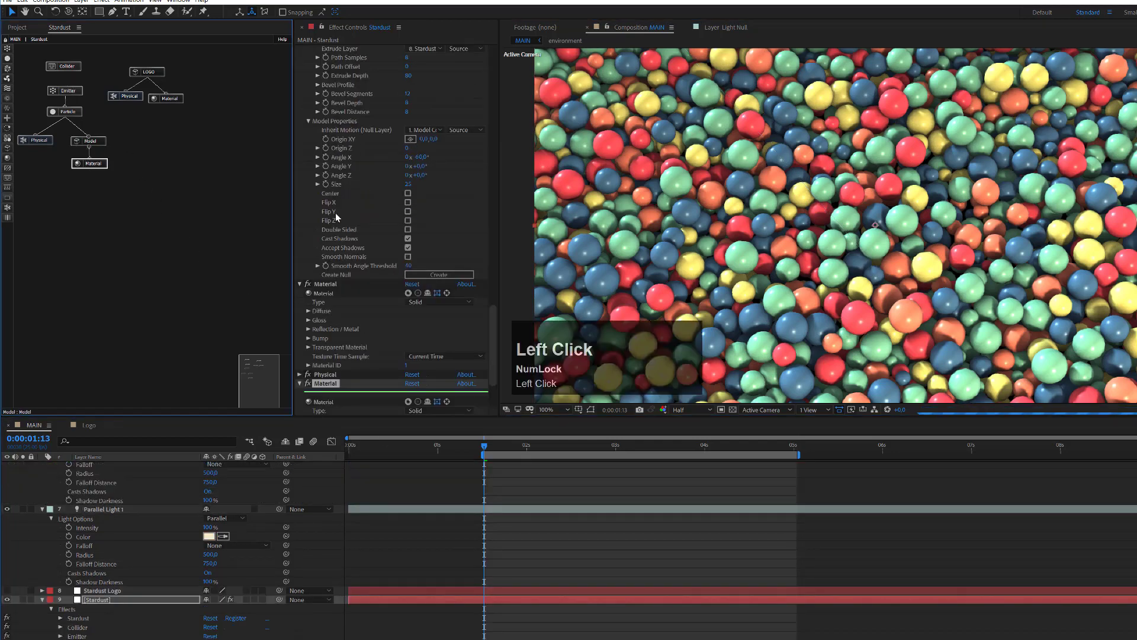
{"action": "left_click_drag", "start_coordinate": [493, 322], "coordinate": [494, 355]}
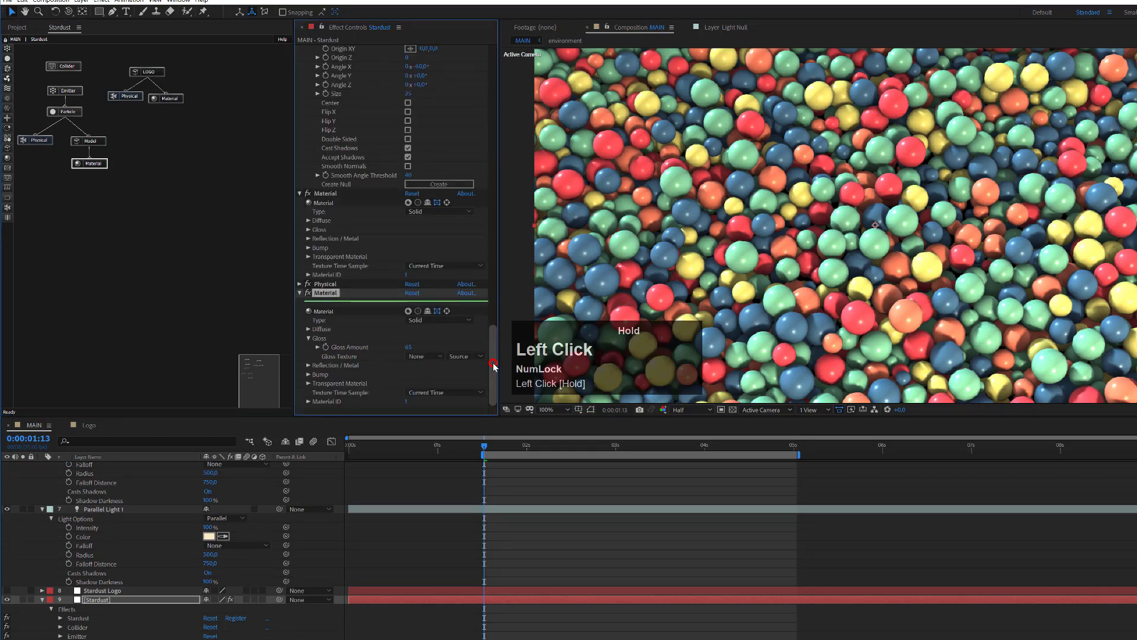
{"action": "left_click", "coordinate": [308, 365]}
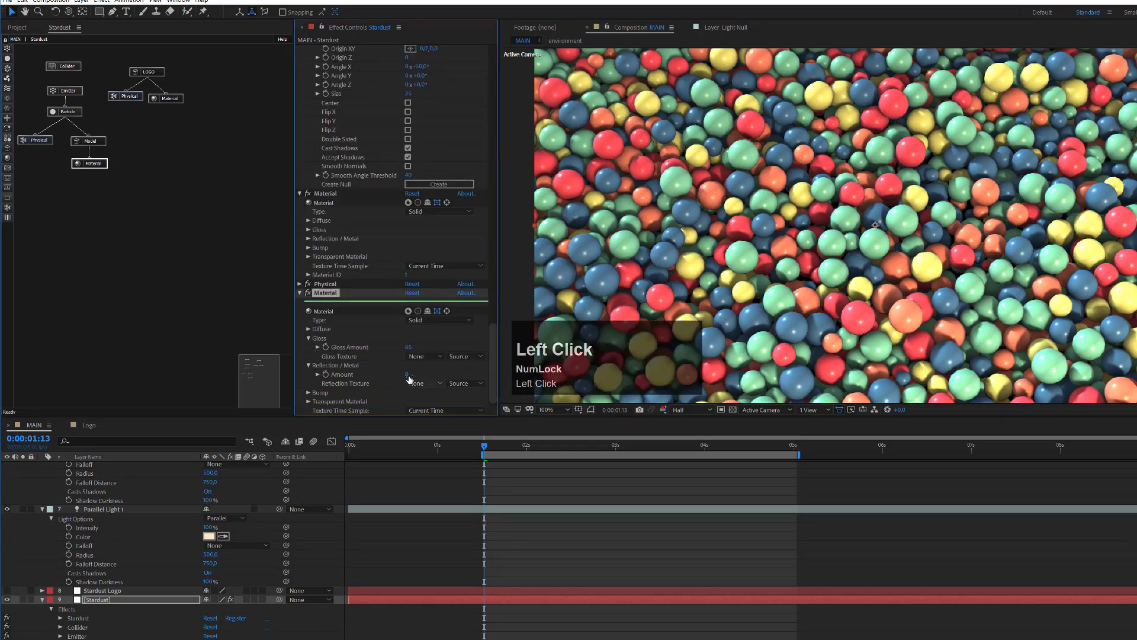
{"action": "left_click", "coordinate": [407, 375]}
{"action": "type", "text": "5"}
{"action": "key", "text": "Return"}
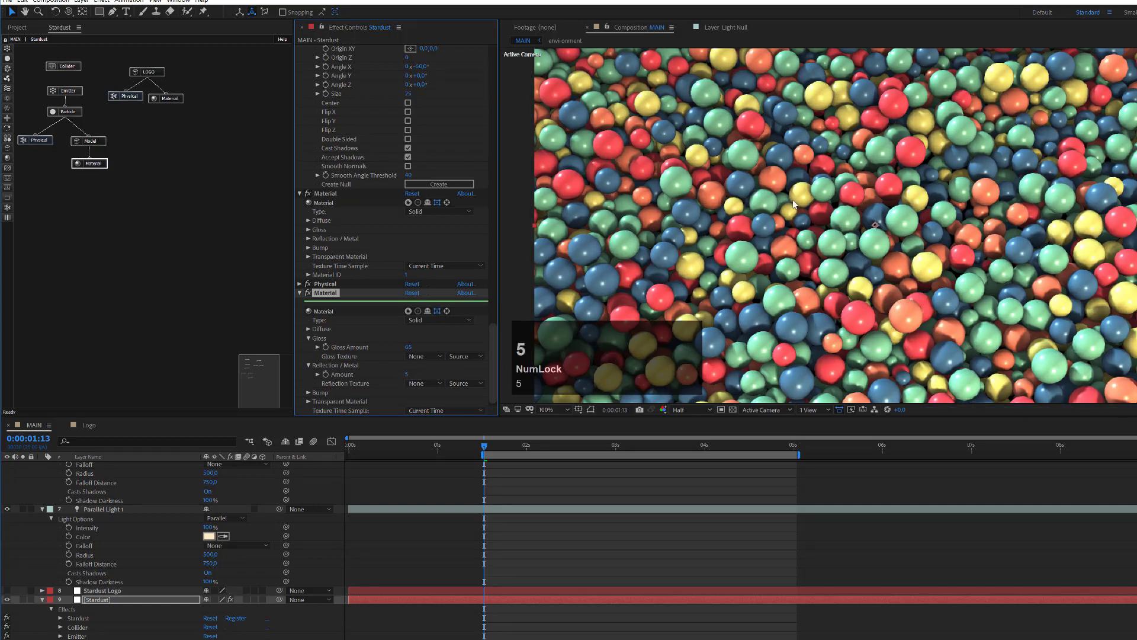
{"action": "left_click", "coordinate": [408, 375]}
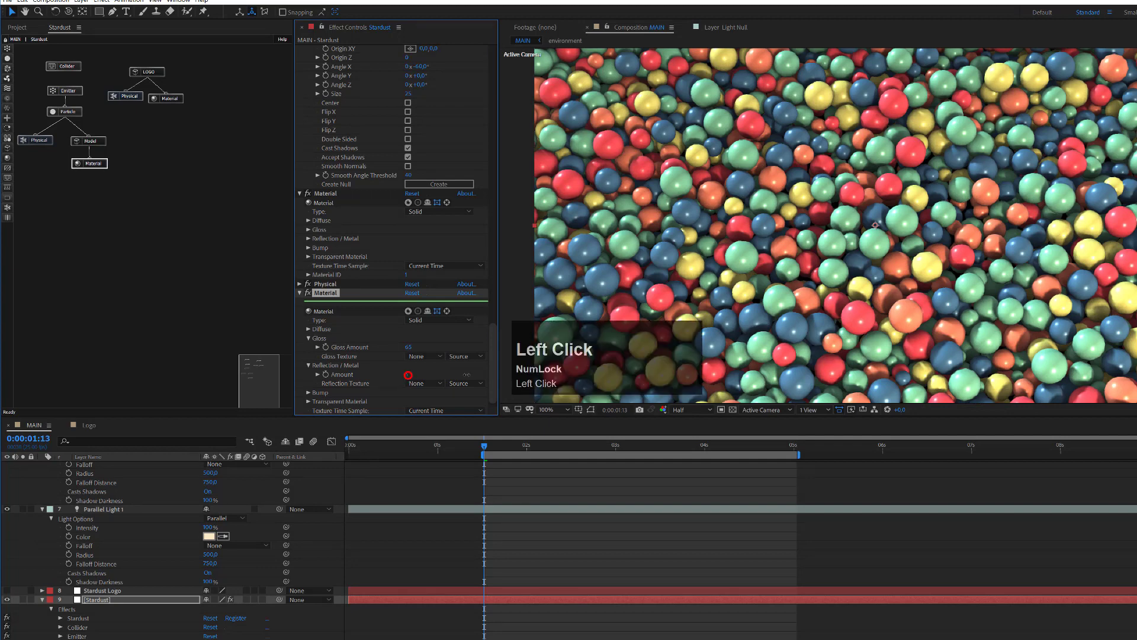
{"action": "left_click_drag", "start_coordinate": [407, 374], "coordinate": [465, 375]}
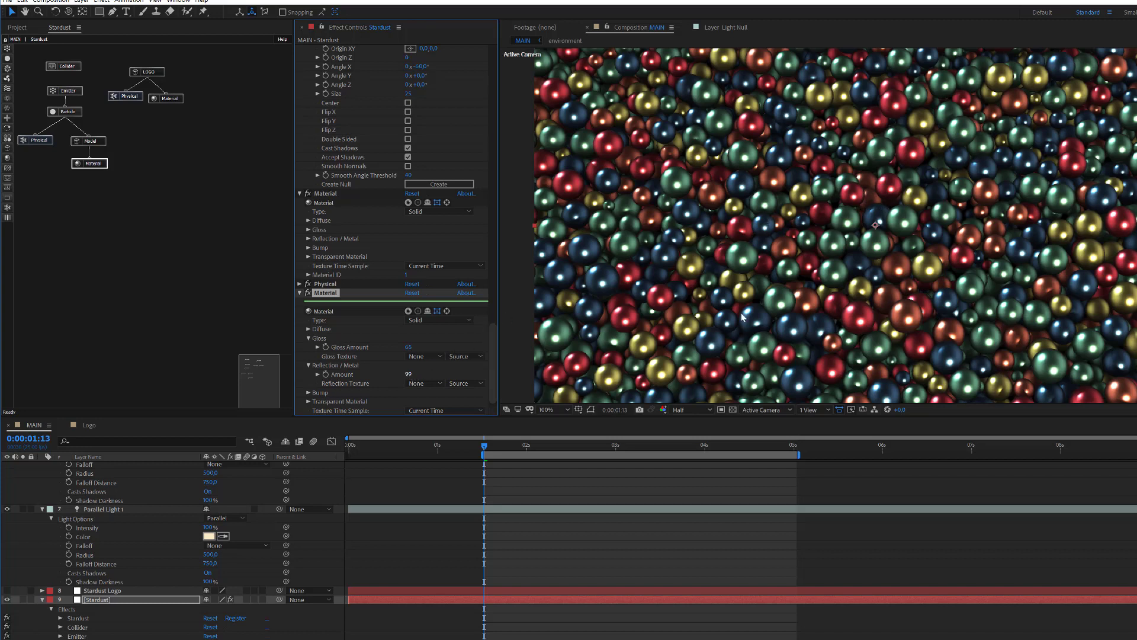
{"action": "left_click_drag", "start_coordinate": [408, 375], "coordinate": [364, 378]}
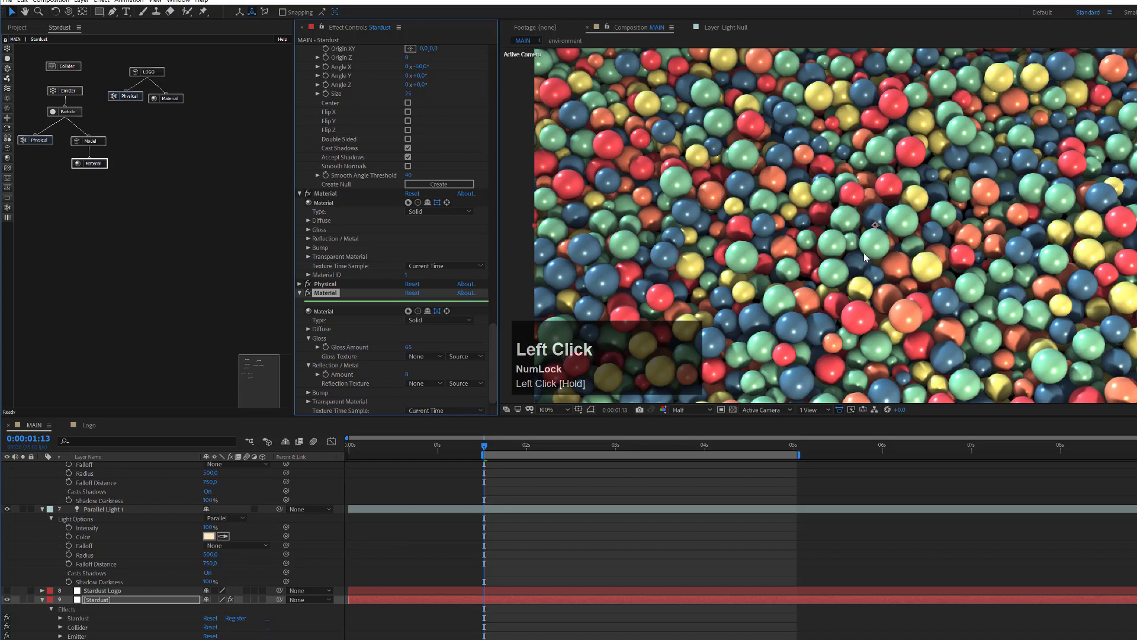
{"action": "left_click", "coordinate": [407, 375]}
{"action": "type", "text": "7"}
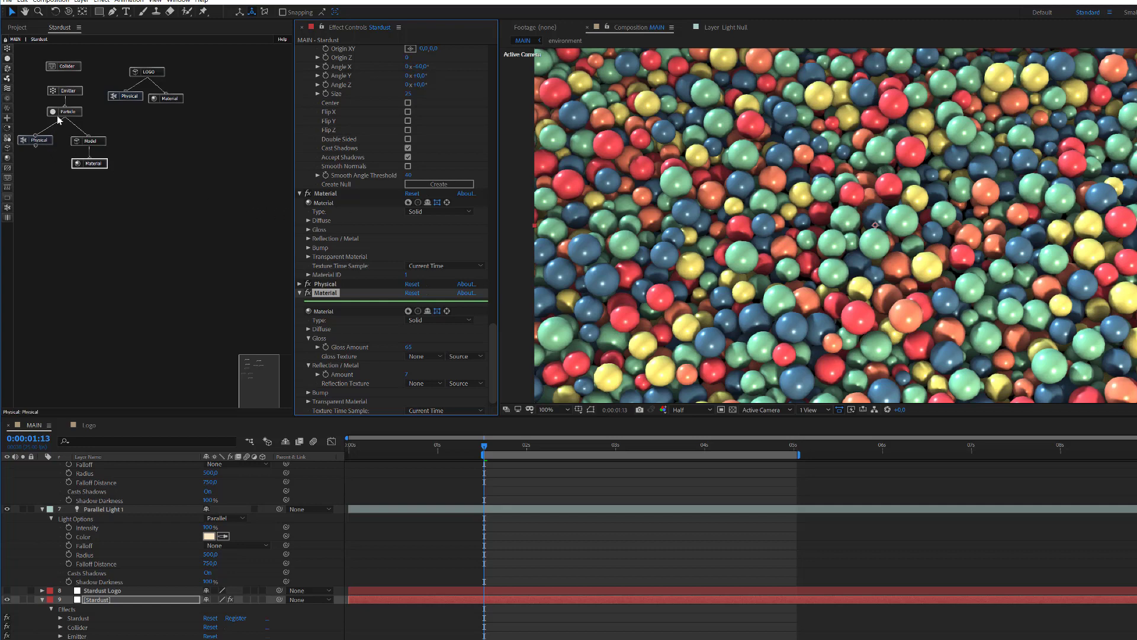
Step: In the Model's Primitive Properties, set Segments X and Segments Y to 24 each
{"action": "left_click", "coordinate": [105, 137]}
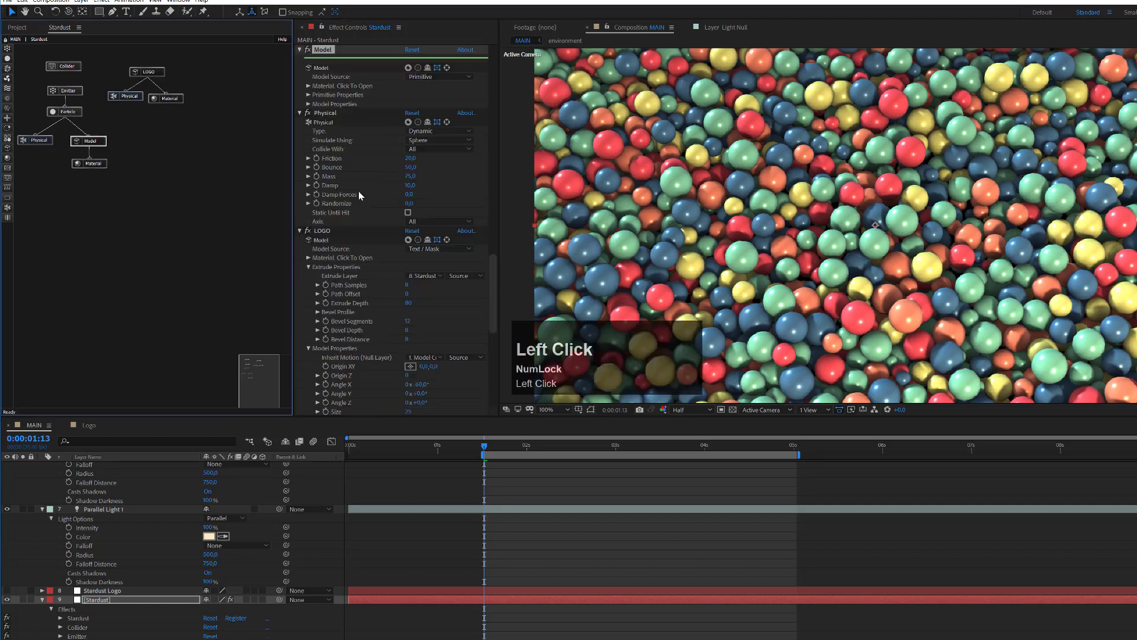
{"action": "left_click", "coordinate": [308, 103]}
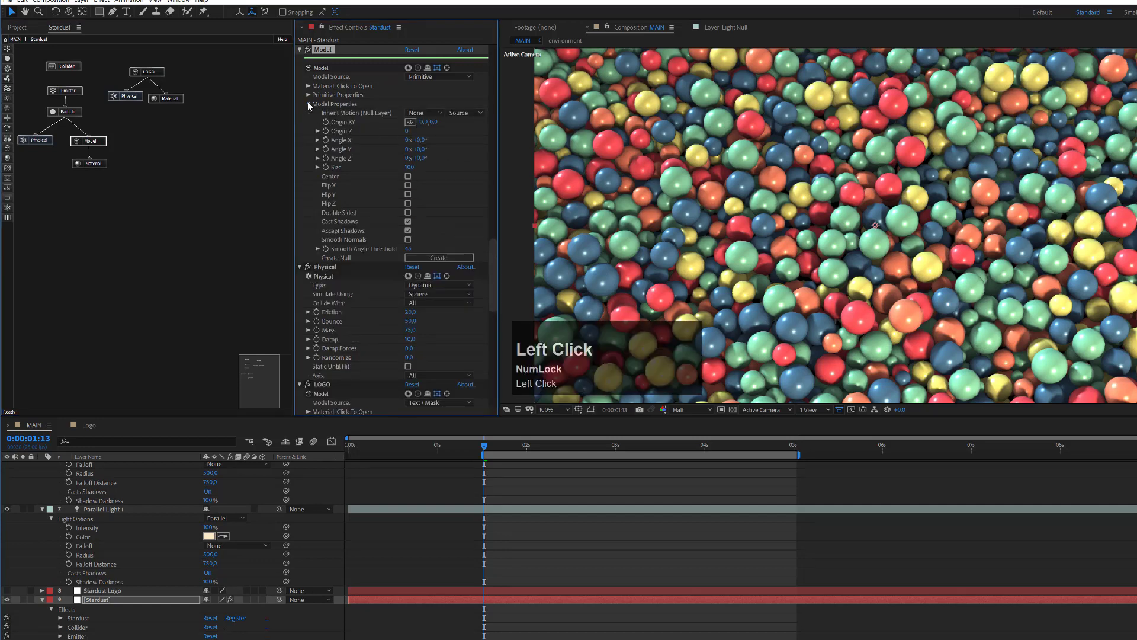
{"action": "left_click", "coordinate": [308, 103]}
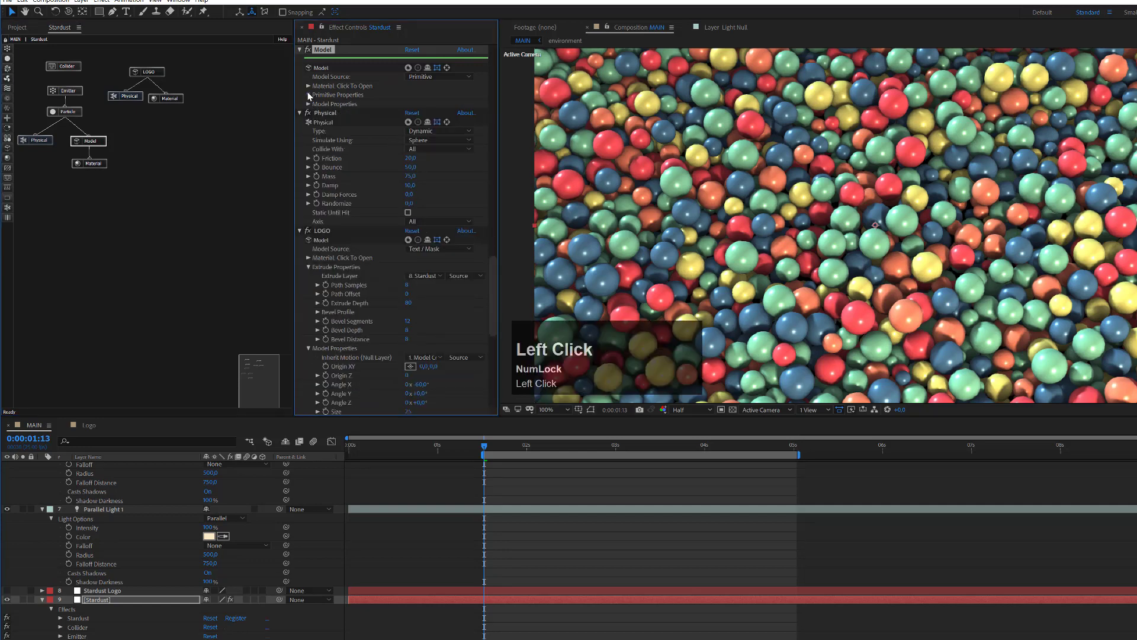
{"action": "left_click", "coordinate": [308, 95]}
{"action": "left_click", "coordinate": [407, 121]}
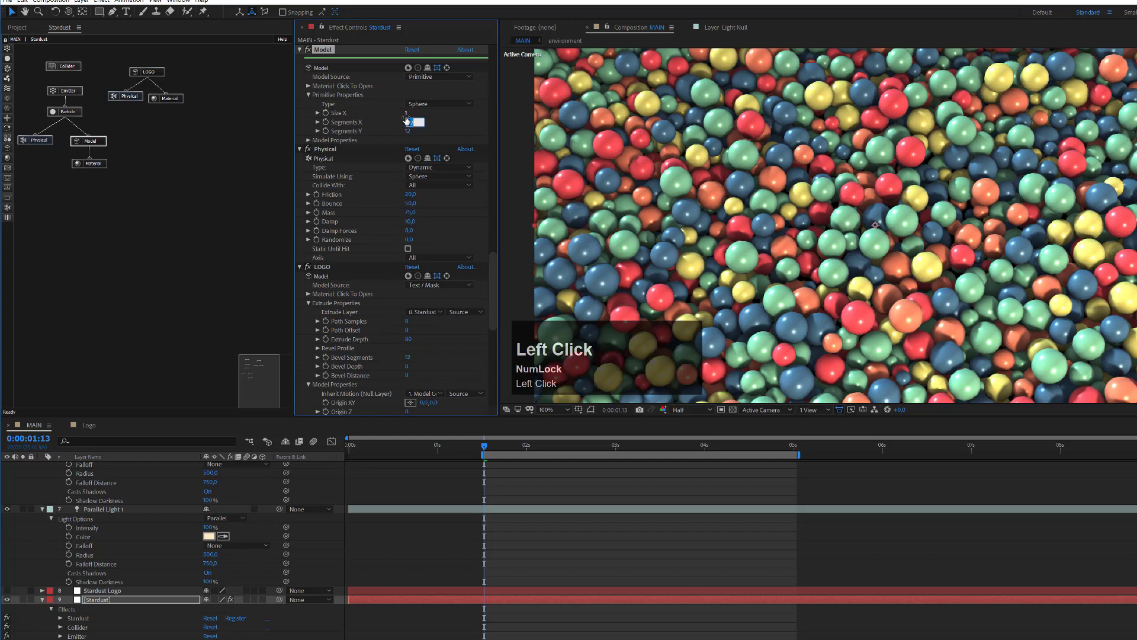
{"action": "type", "text": "24"}
{"action": "key", "text": "Tab"}
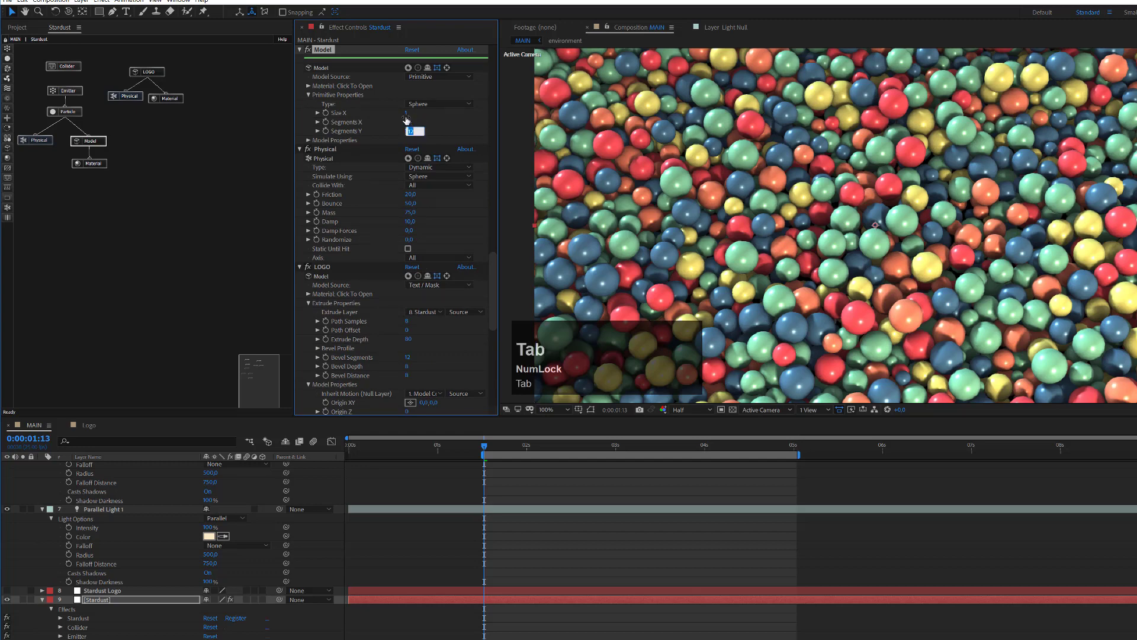
{"action": "type", "text": "24"}
{"action": "left_click", "coordinate": [204, 142]}
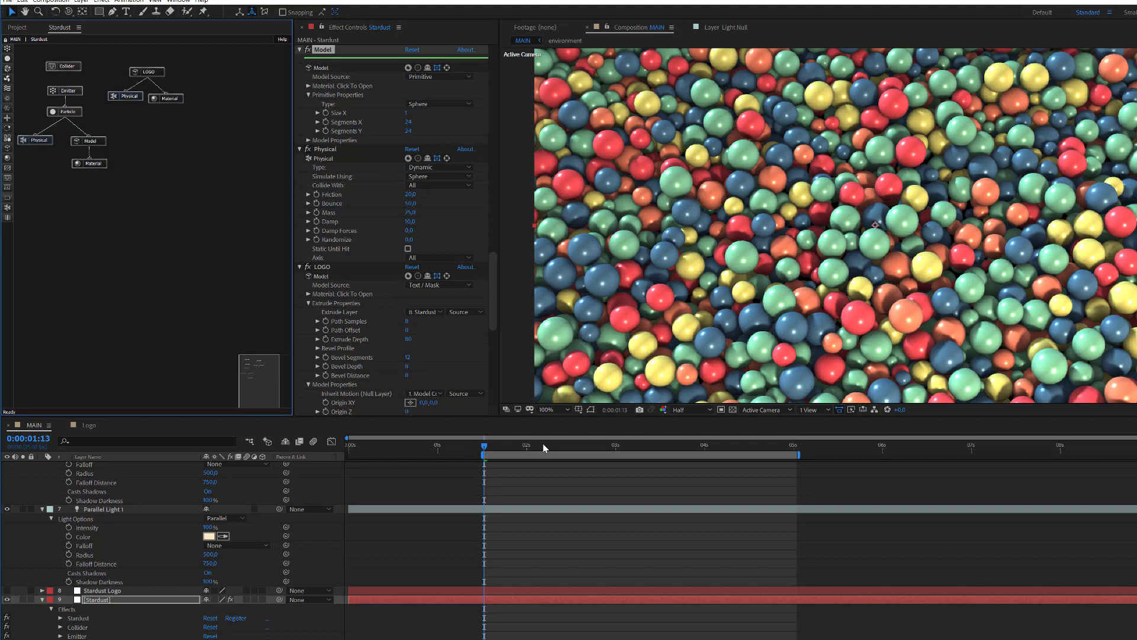
{"action": "left_click_drag", "start_coordinate": [542, 445], "coordinate": [693, 455]}
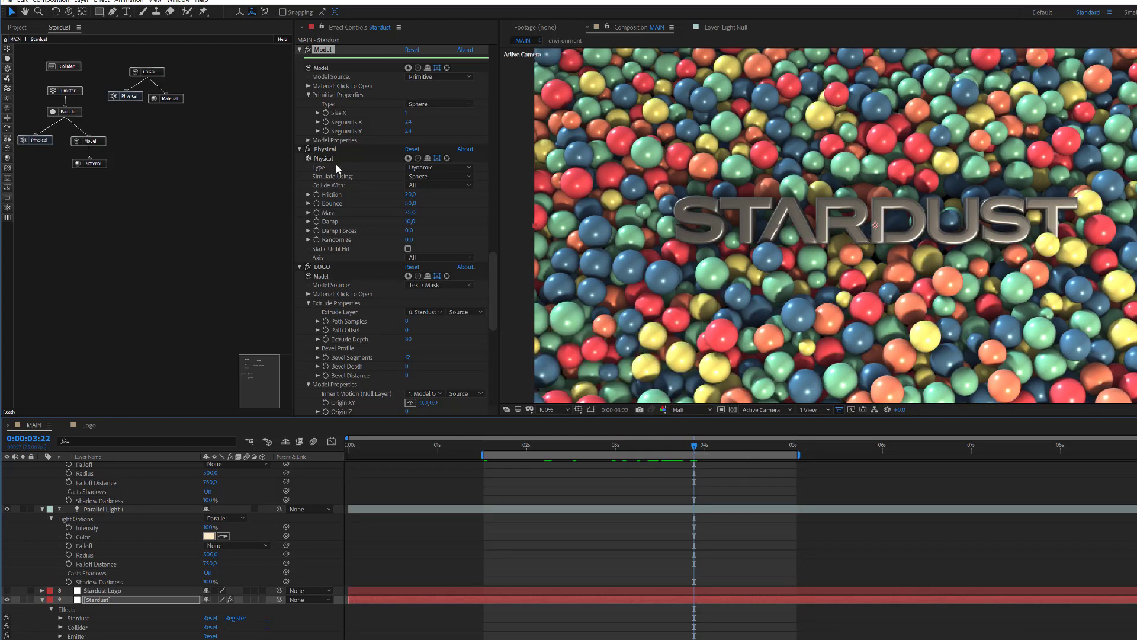
Step: Give the logo Material's Reflection / Metal Amount a value of 85
{"action": "left_click", "coordinate": [170, 100]}
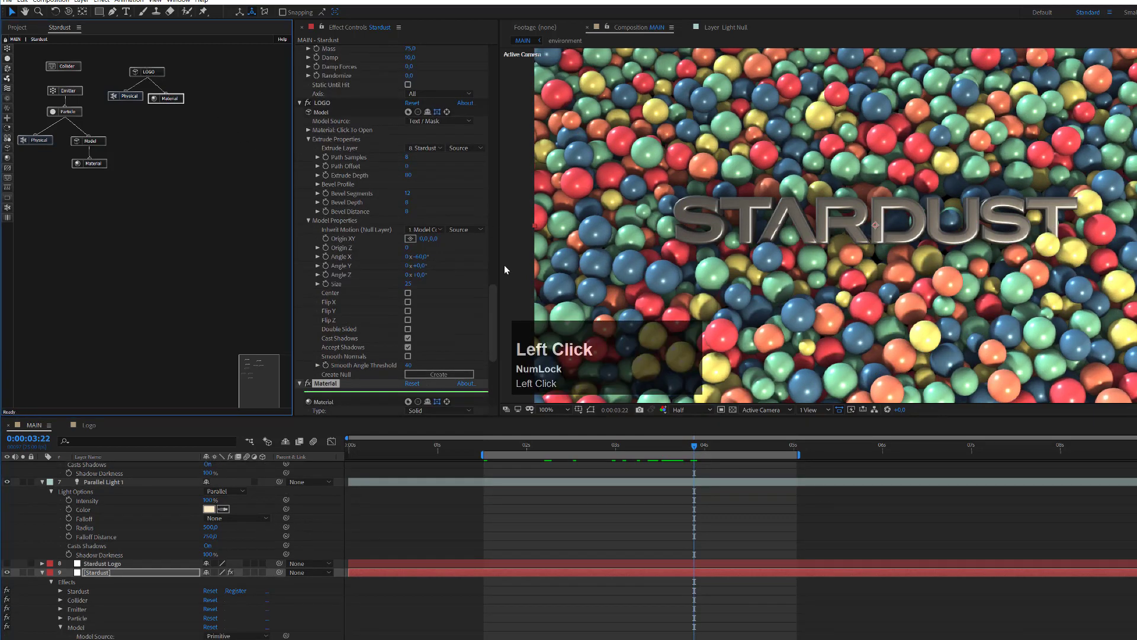
{"action": "left_click_drag", "start_coordinate": [497, 292], "coordinate": [497, 332]}
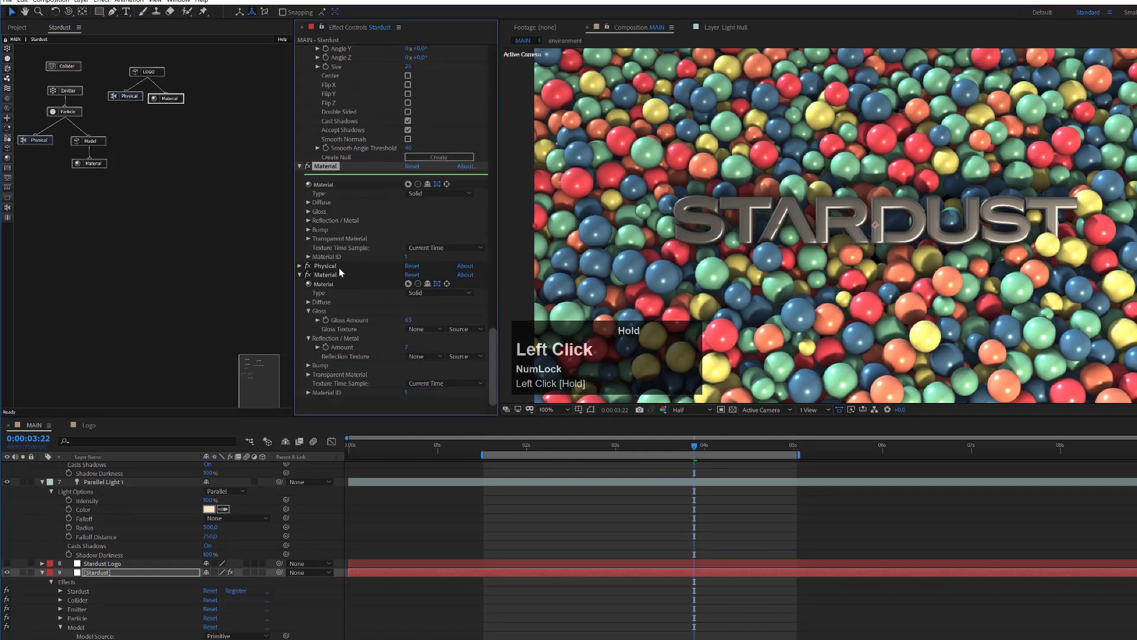
{"action": "left_click", "coordinate": [308, 213]}
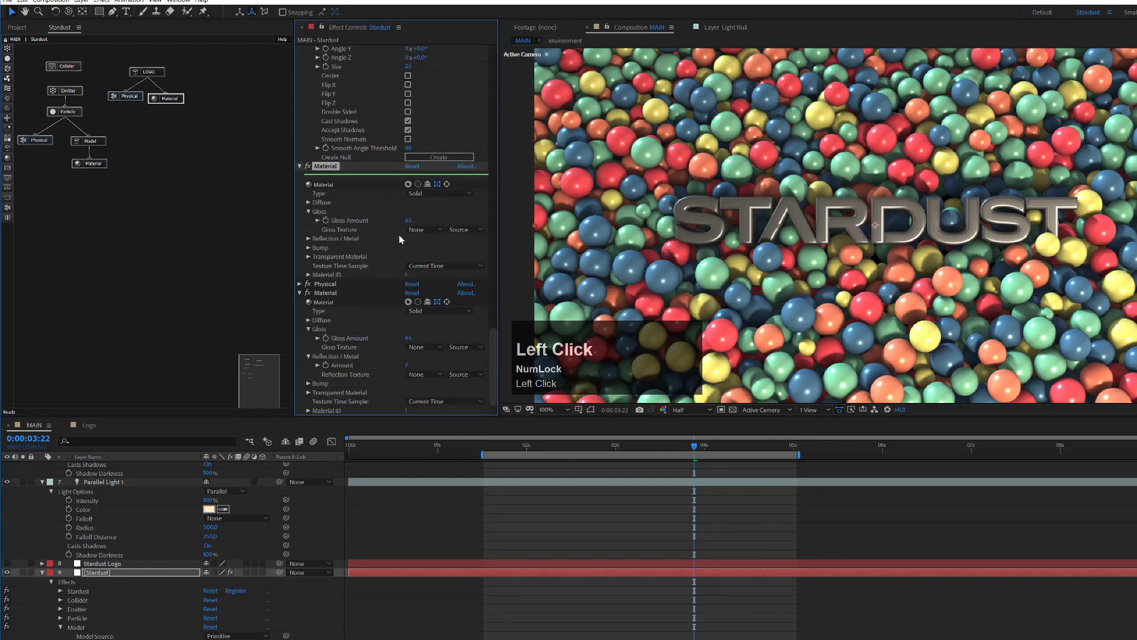
{"action": "left_click", "coordinate": [308, 239]}
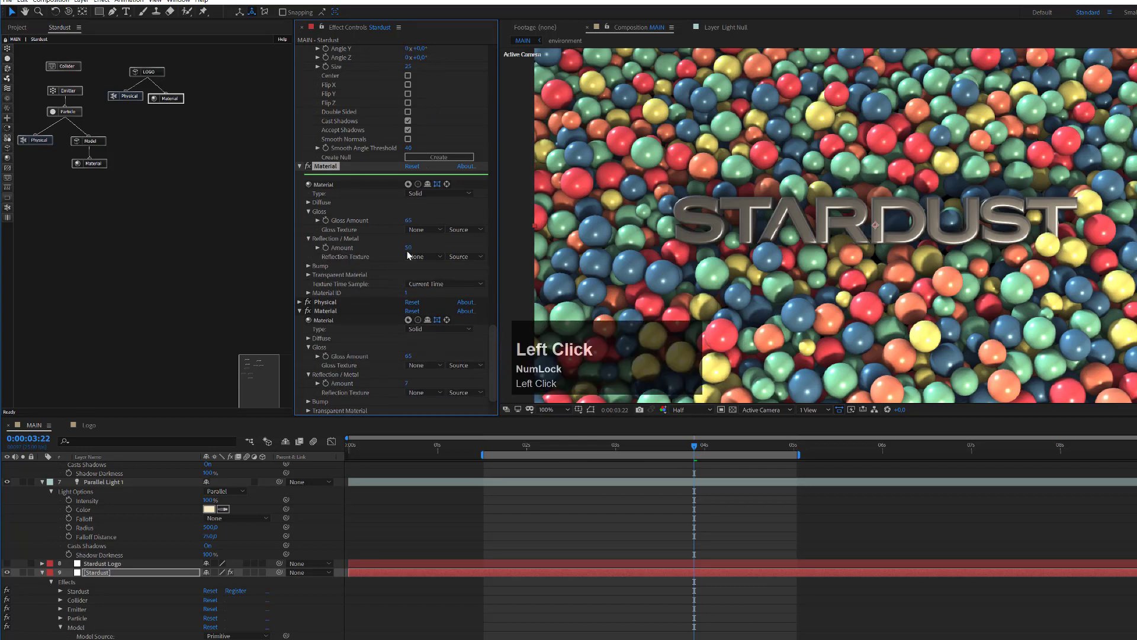
{"action": "left_click_drag", "start_coordinate": [409, 248], "coordinate": [429, 250]}
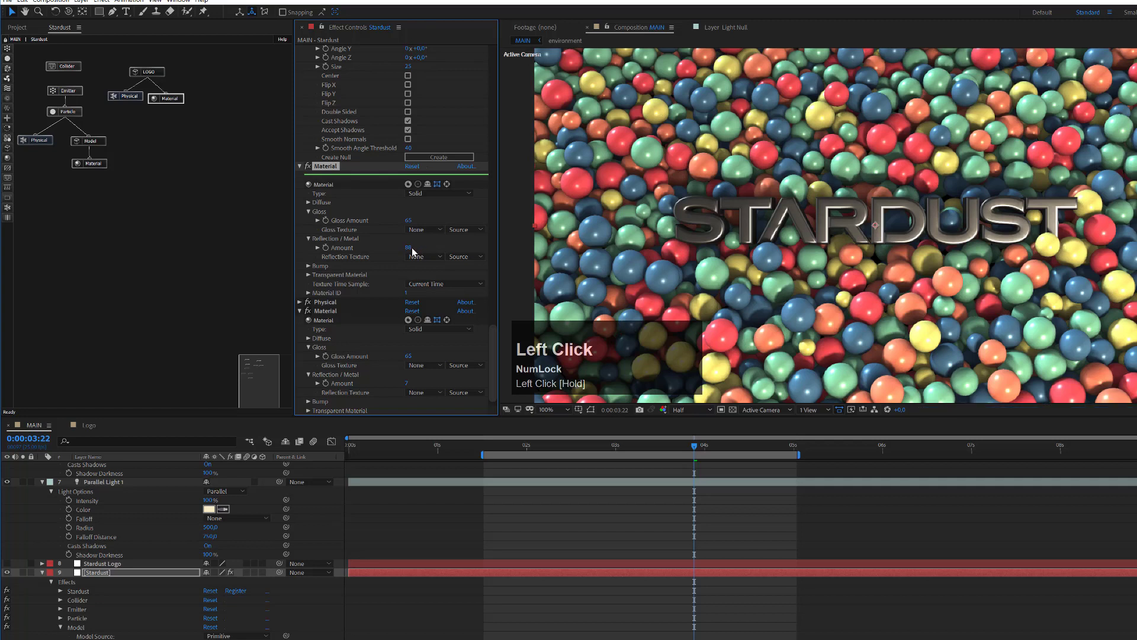
{"action": "left_click", "coordinate": [408, 248]}
{"action": "type", "text": "8"}
{"action": "key", "text": "Return"}
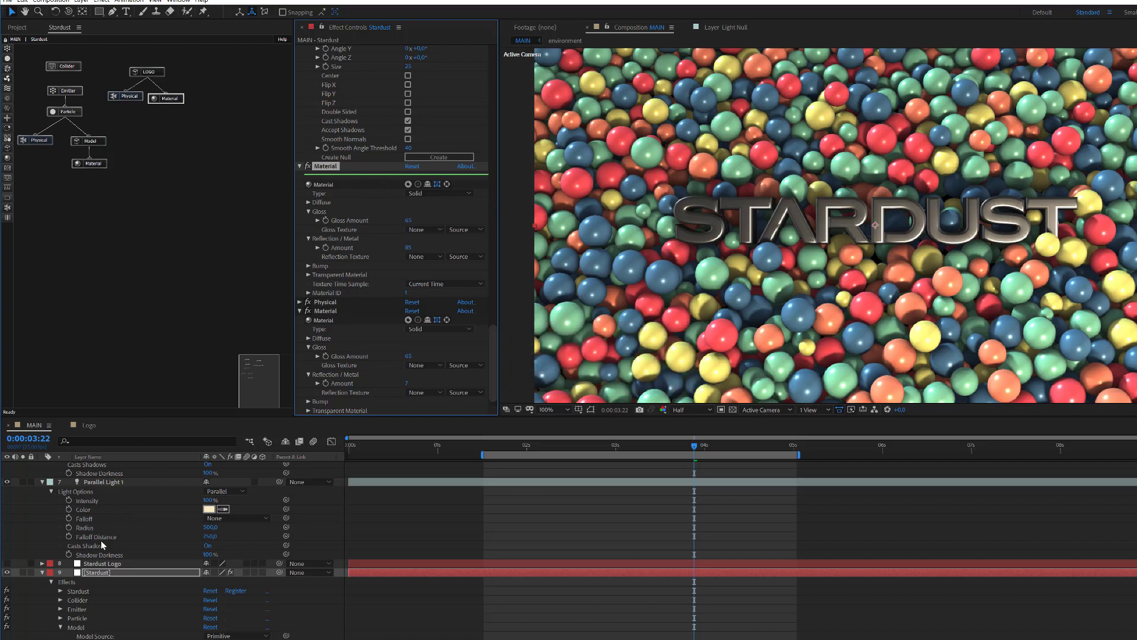
Step: Select Parallel Light 1 and switch the viewer layout to 4 Views
{"action": "left_click", "coordinate": [103, 482]}
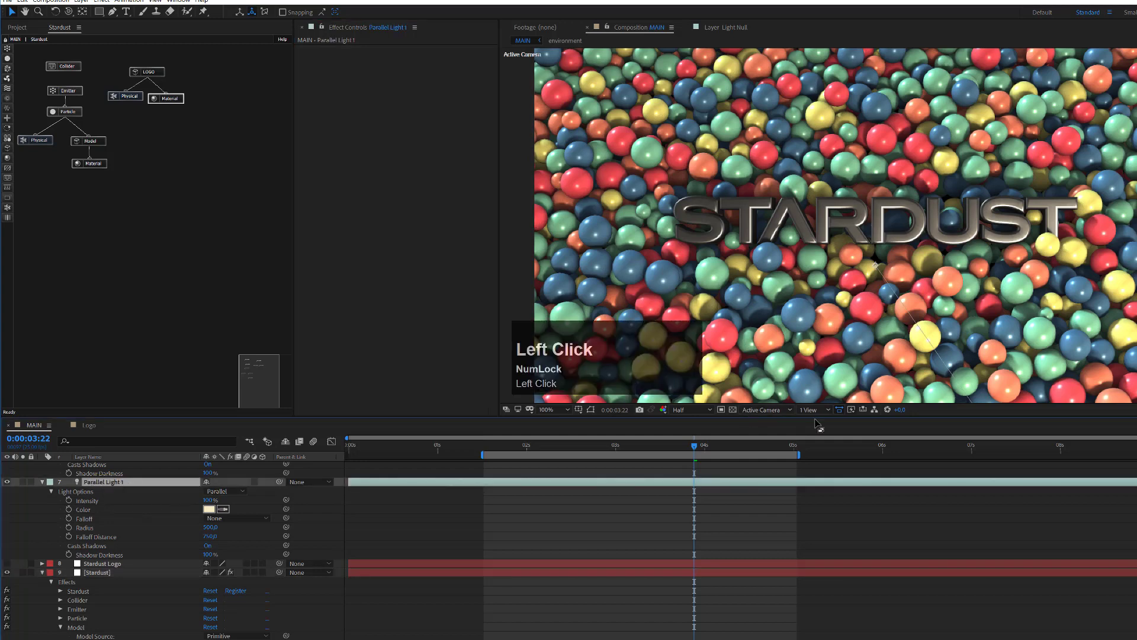
{"action": "left_click", "coordinate": [813, 409]}
{"action": "left_click", "coordinate": [826, 457]}
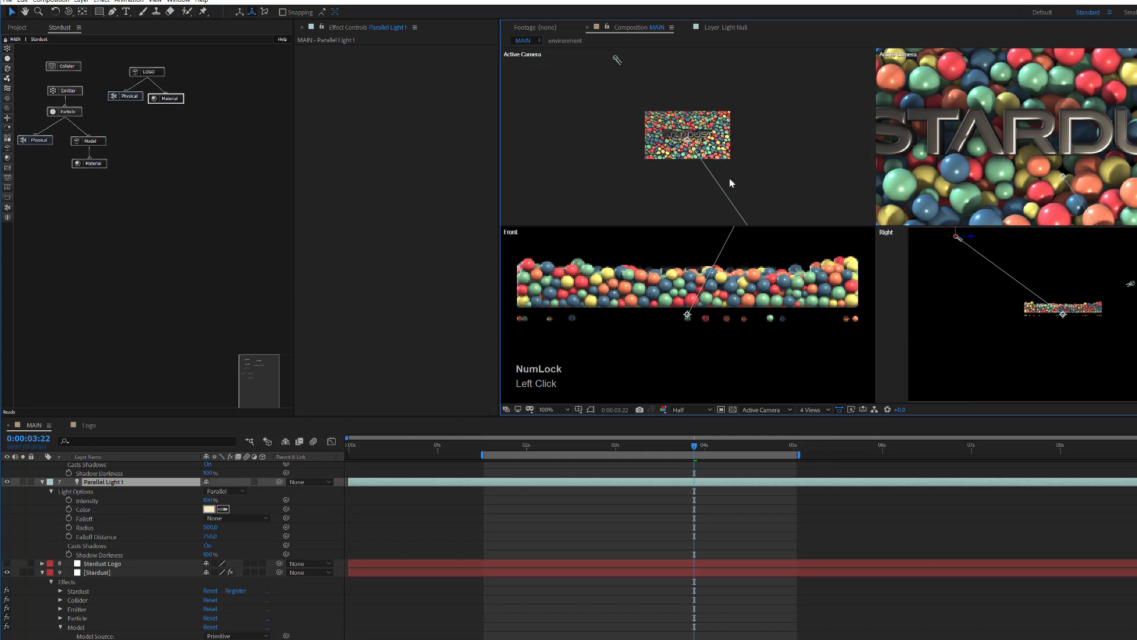
Step: Pan and zoom the upper-left view far out to show the light above the sphere pile
{"action": "left_click_drag", "start_coordinate": [730, 181], "coordinate": [669, 5]}
{"action": "key", "text": "space"}
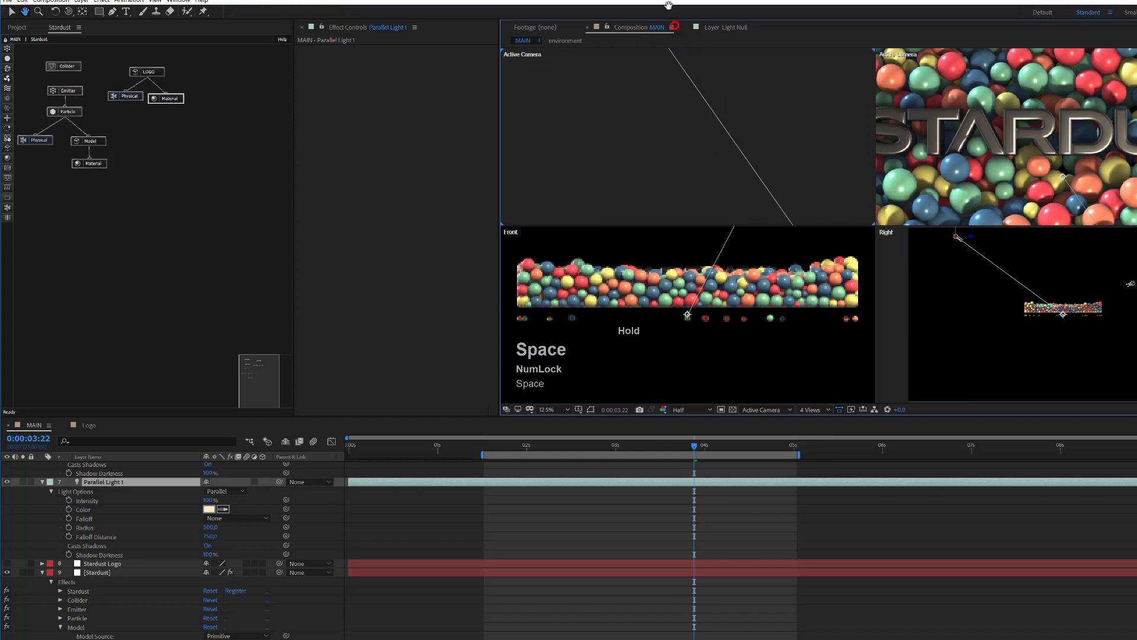
{"action": "left_click_drag", "start_coordinate": [736, 101], "coordinate": [675, 10]}
{"action": "key", "text": "space"}
{"action": "scroll", "coordinate": [681, 140], "scroll_direction": "down", "scroll_amount": 3}
{"action": "left_click", "coordinate": [749, 139]}
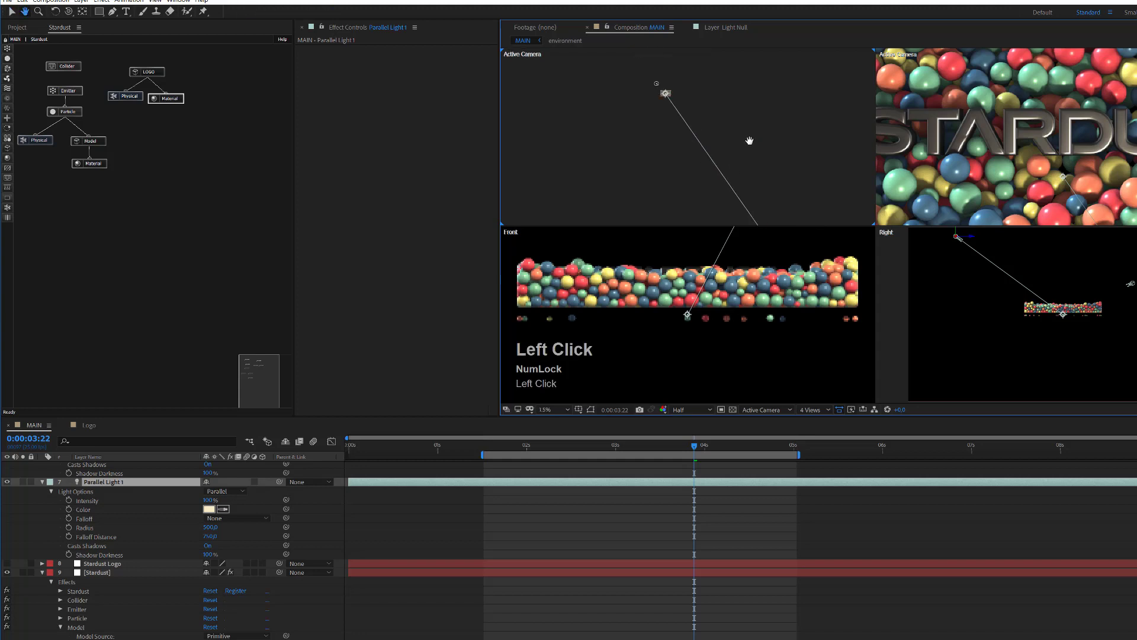
{"action": "key", "text": "space"}
{"action": "left_click_drag", "start_coordinate": [748, 140], "coordinate": [701, 3]}
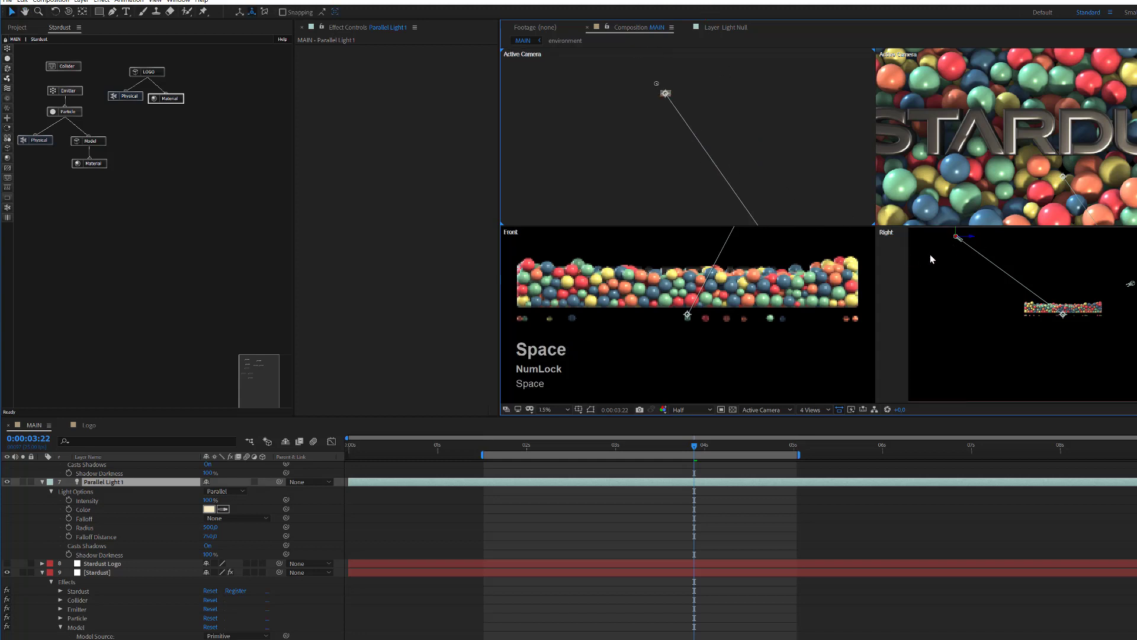
{"action": "scroll", "coordinate": [982, 159], "scroll_direction": "down", "scroll_amount": 2}
{"action": "scroll", "coordinate": [986, 159], "scroll_direction": "down", "scroll_amount": 2}
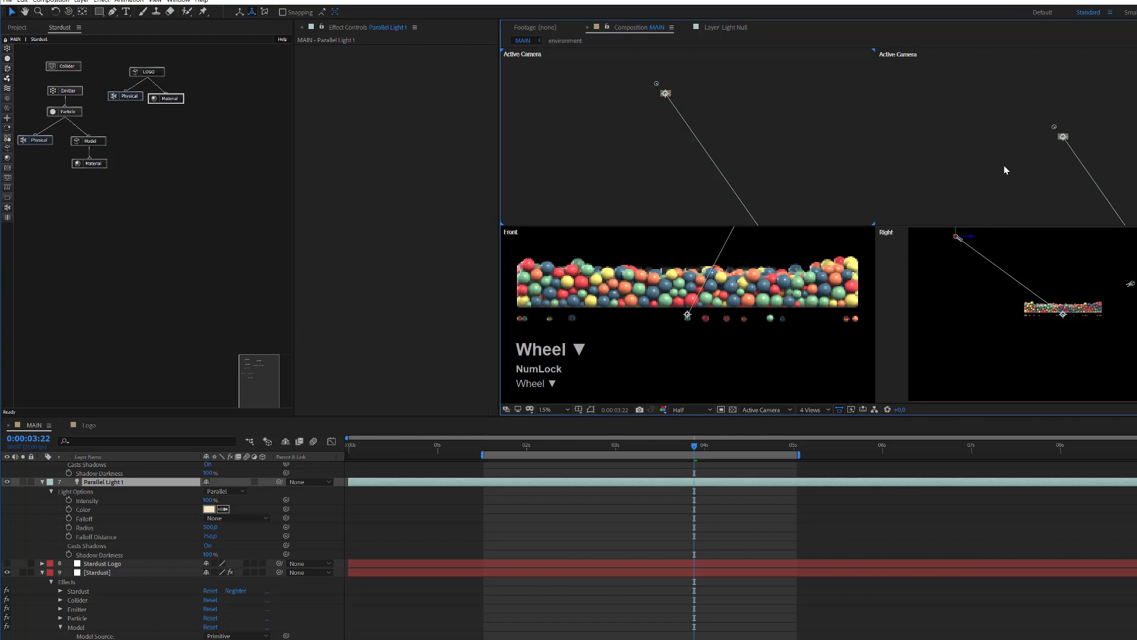
{"action": "scroll", "coordinate": [1004, 166], "scroll_direction": "up", "scroll_amount": 1}
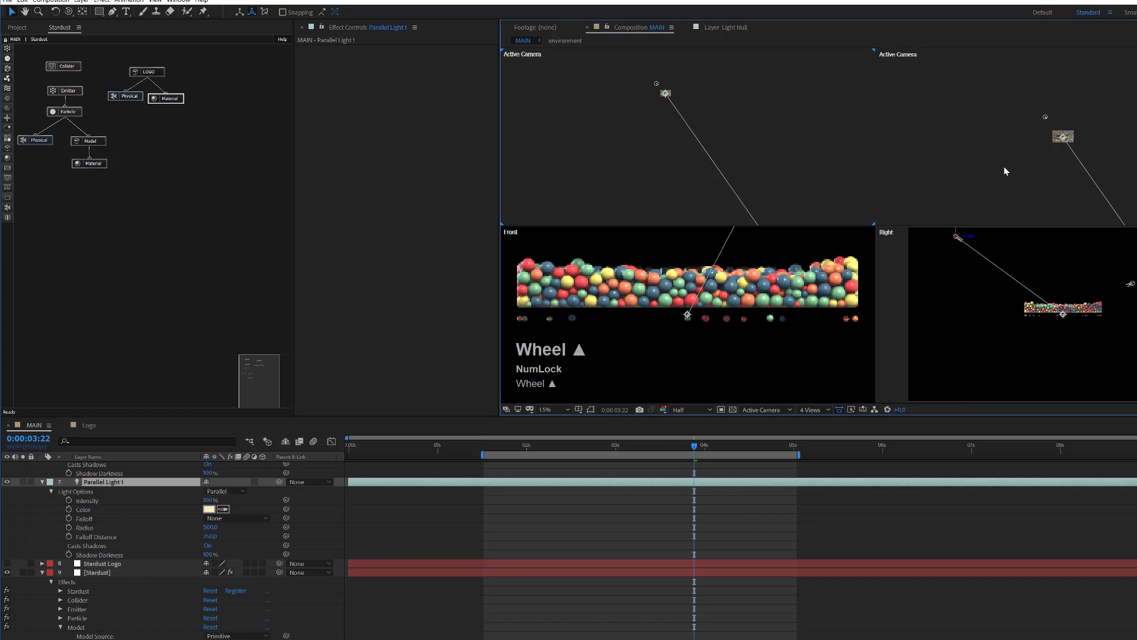
{"action": "left_click", "coordinate": [533, 63]}
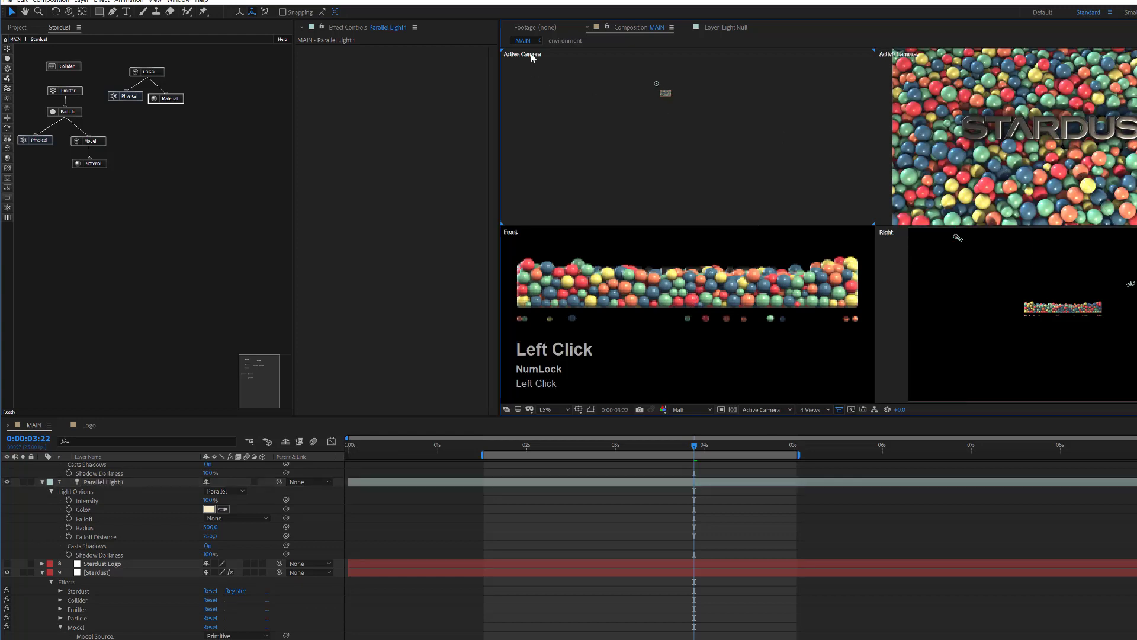
{"action": "left_click", "coordinate": [788, 409]}
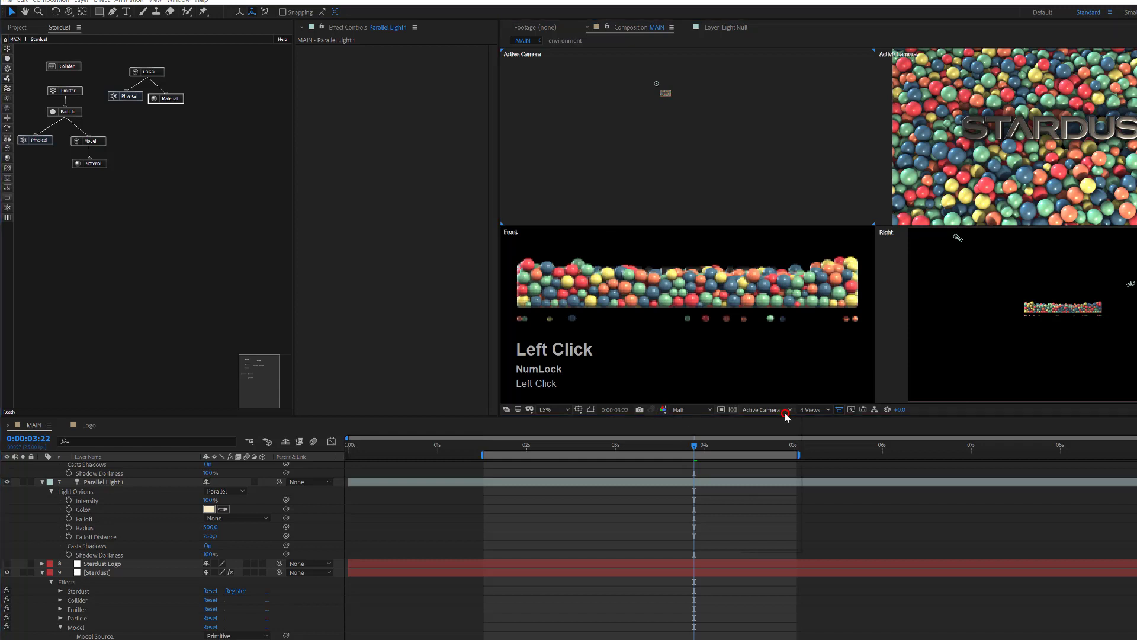
Step: Switch the upper-left pane to the Top view and centre the composition in it
{"action": "left_click", "coordinate": [768, 471]}
{"action": "scroll", "coordinate": [656, 122], "scroll_direction": "up", "scroll_amount": 2}
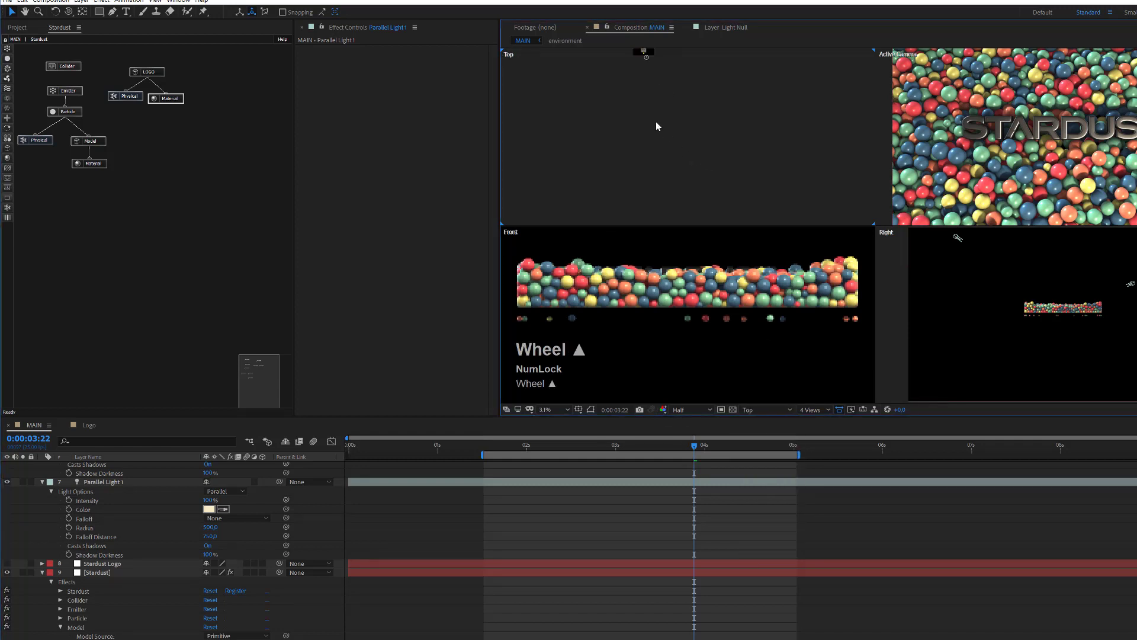
{"action": "key", "text": "space"}
{"action": "left_click_drag", "start_coordinate": [655, 84], "coordinate": [746, 403]}
{"action": "scroll", "coordinate": [703, 134], "scroll_direction": "up", "scroll_amount": 6}
{"action": "left_click", "coordinate": [723, 216]}
{"action": "key", "text": "space"}
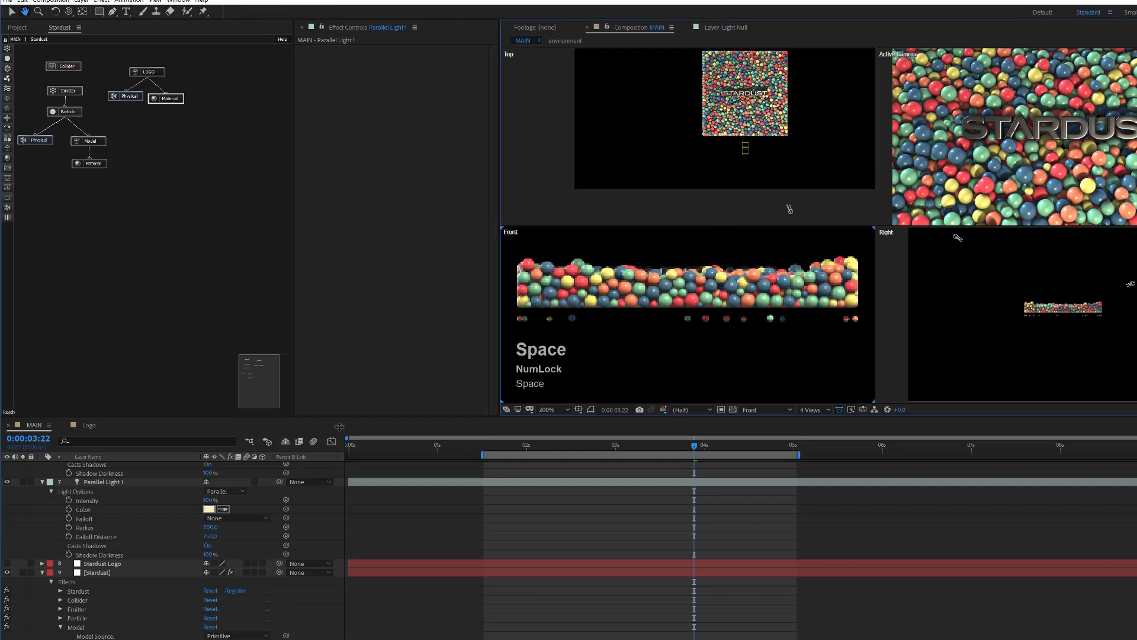
Step: Drag Parallel Light 1 along X and Z in the Top view to re-aim it
{"action": "left_click", "coordinate": [110, 483]}
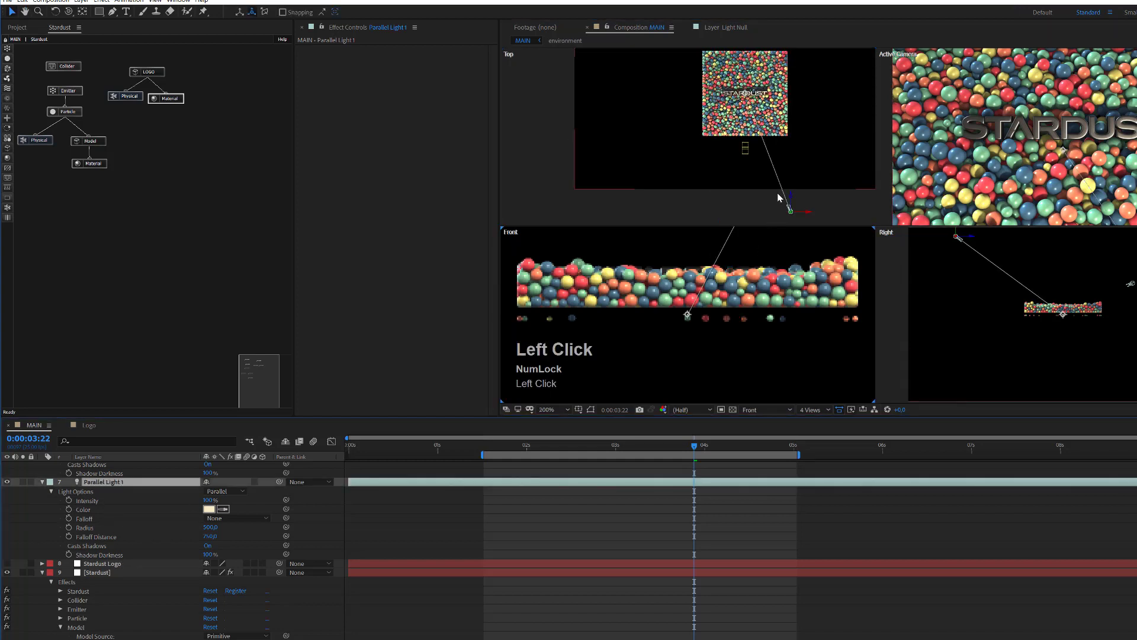
{"action": "left_click_drag", "start_coordinate": [806, 214], "coordinate": [779, 207]}
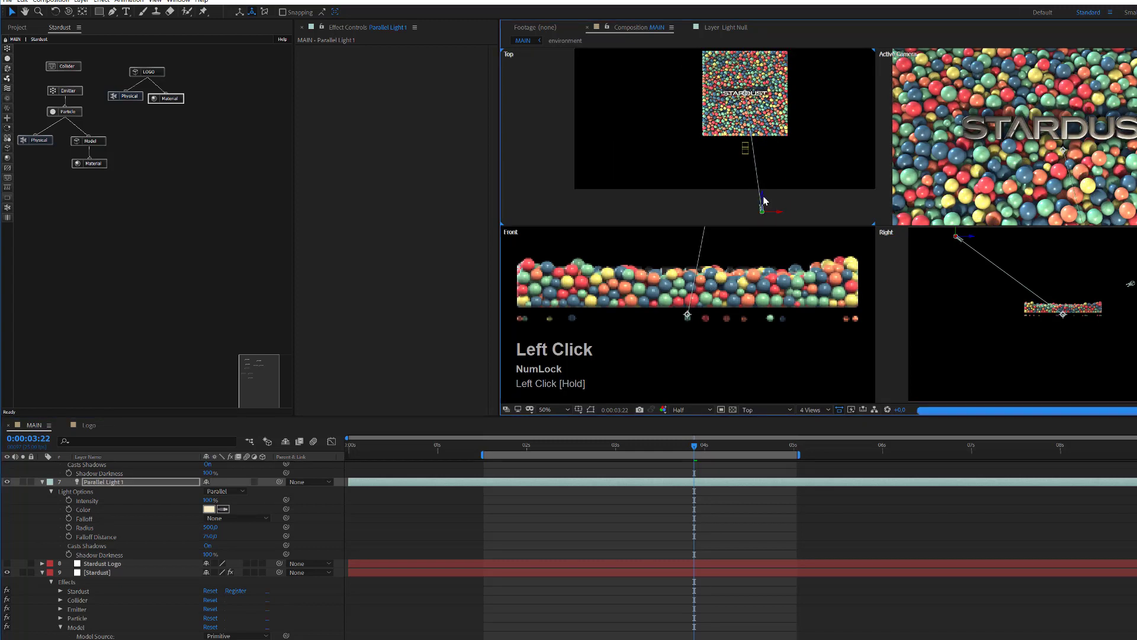
{"action": "mouse_move", "coordinate": [762, 197]}
{"action": "left_mouse_down"}
{"action": "mouse_move", "coordinate": [762, 170]}
{"action": "mouse_move", "coordinate": [765, 184]}
{"action": "left_mouse_up"}
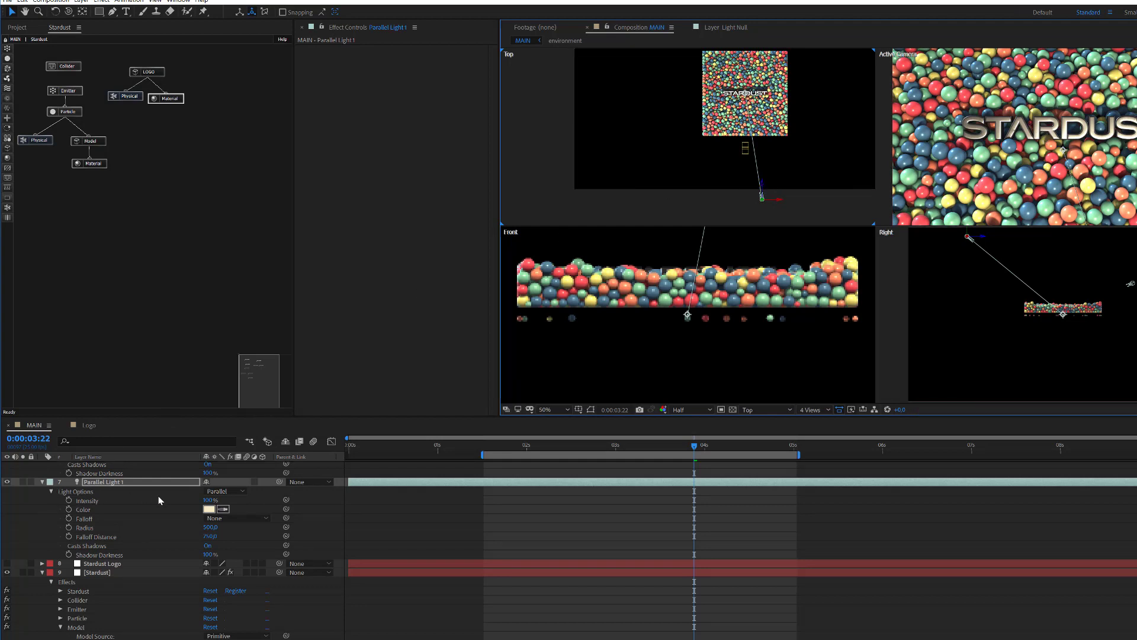
Step: Set Parallel Light 1's Intensity to 85%, then lower it to 75%
{"action": "left_click", "coordinate": [207, 501]}
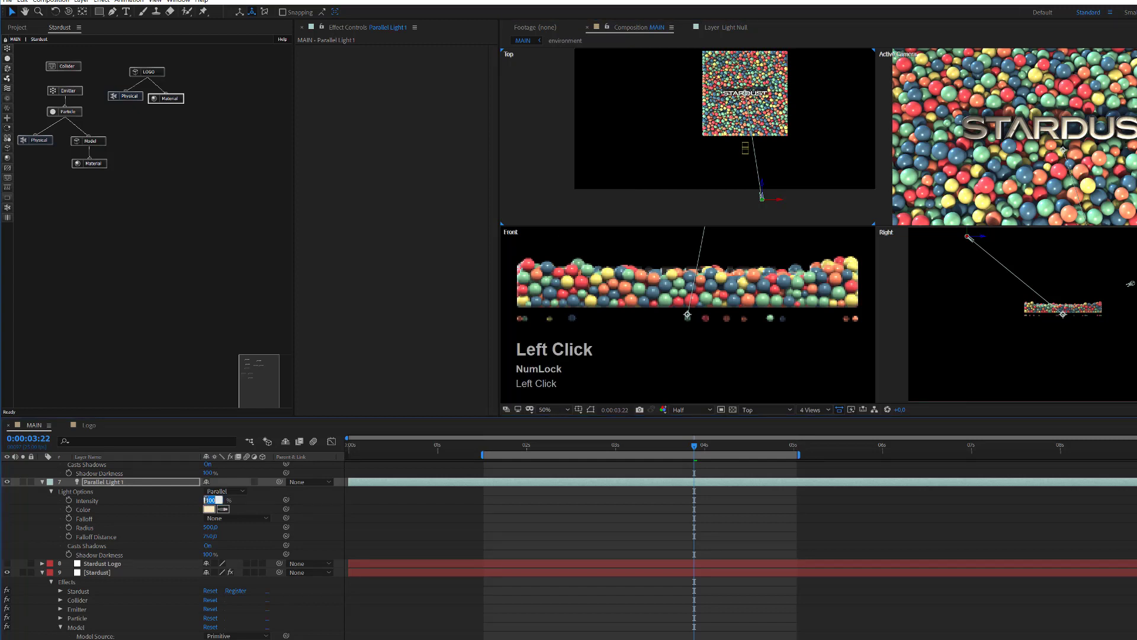
{"action": "type", "text": "85"}
{"action": "key", "text": "Return"}
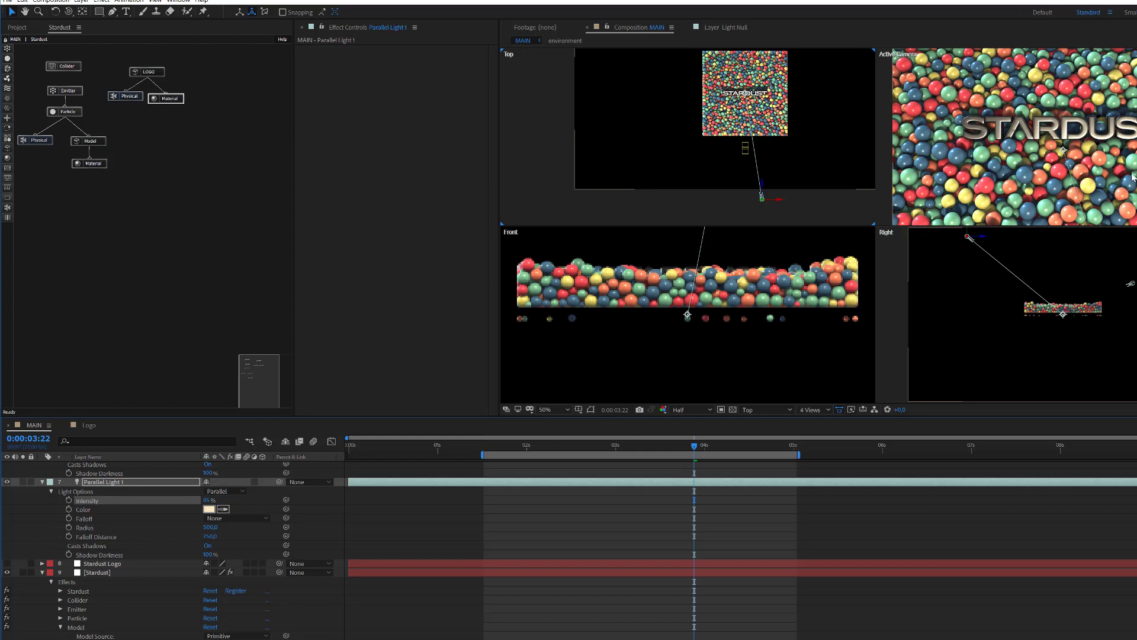
{"action": "left_click", "coordinate": [209, 500]}
{"action": "type", "text": "7"}
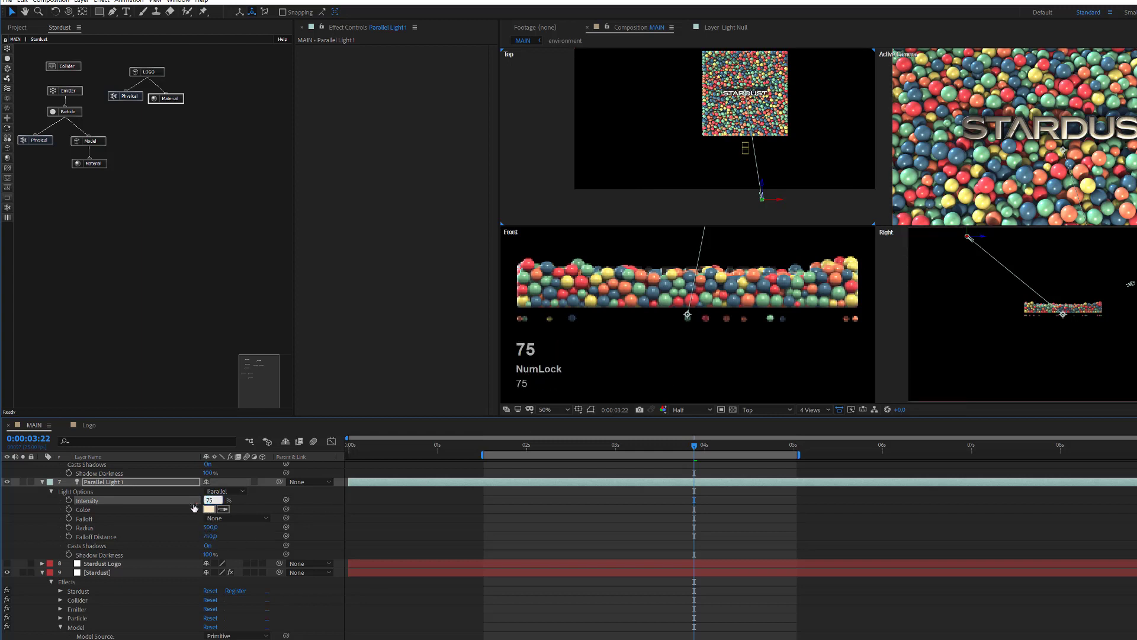
{"action": "type", "text": "5"}
{"action": "key", "text": "Return"}
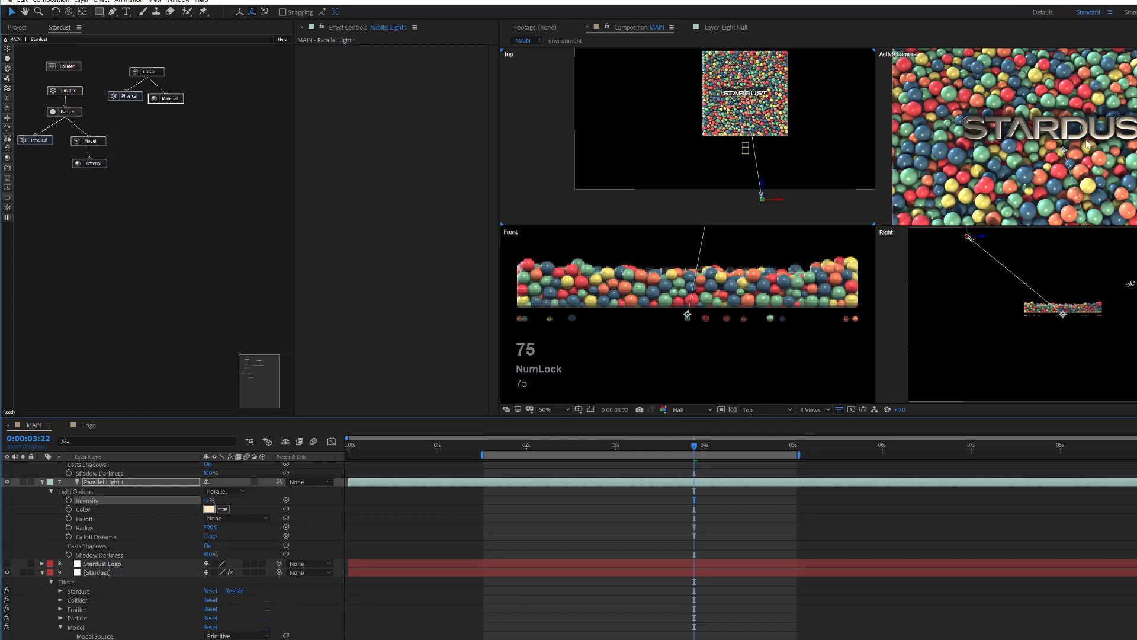
Step: Set Parallel Light 2's Intensity to 120% and collapse the layer property twirls
{"action": "scroll", "coordinate": [109, 493], "scroll_direction": "up", "scroll_amount": 2}
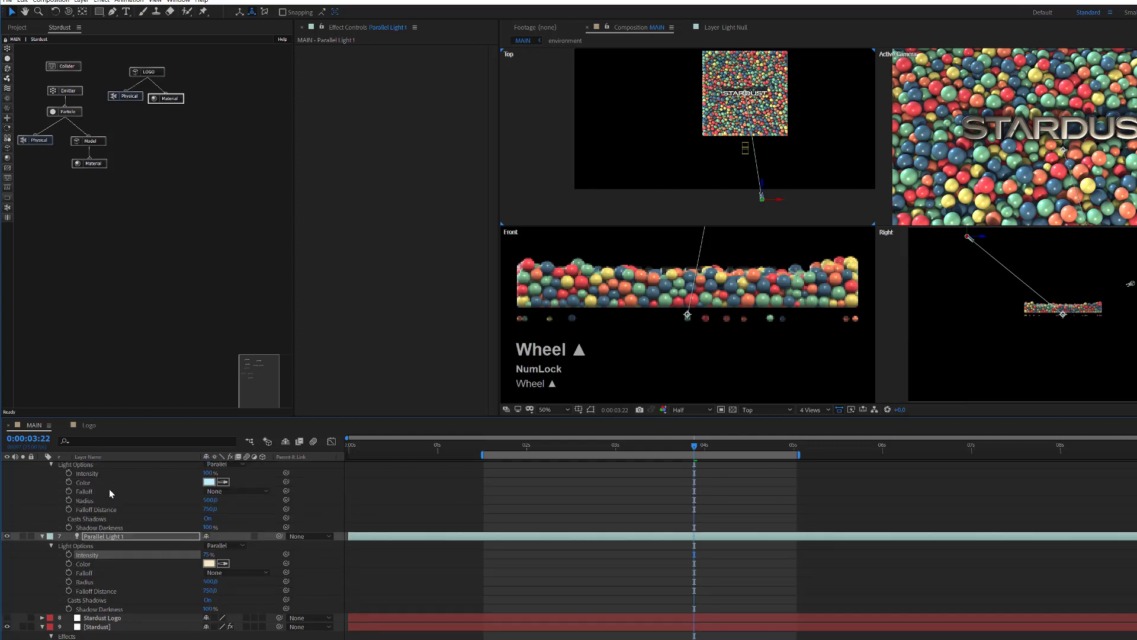
{"action": "scroll", "coordinate": [109, 491], "scroll_direction": "up", "scroll_amount": 3}
{"action": "left_click", "coordinate": [211, 529]}
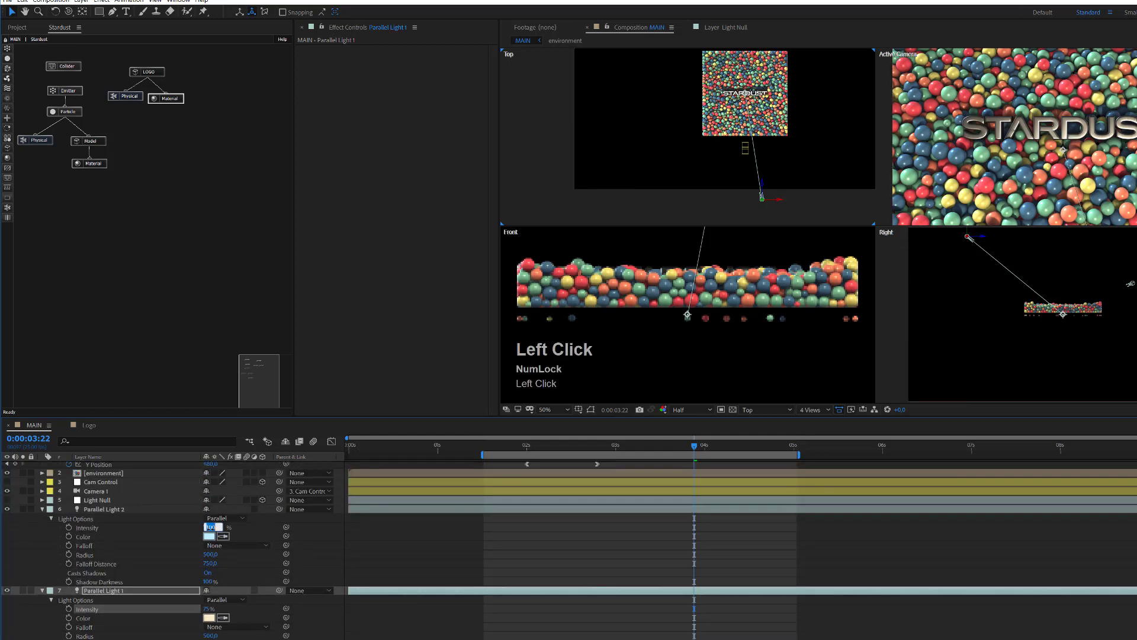
{"action": "type", "text": "120"}
{"action": "key", "text": "Return"}
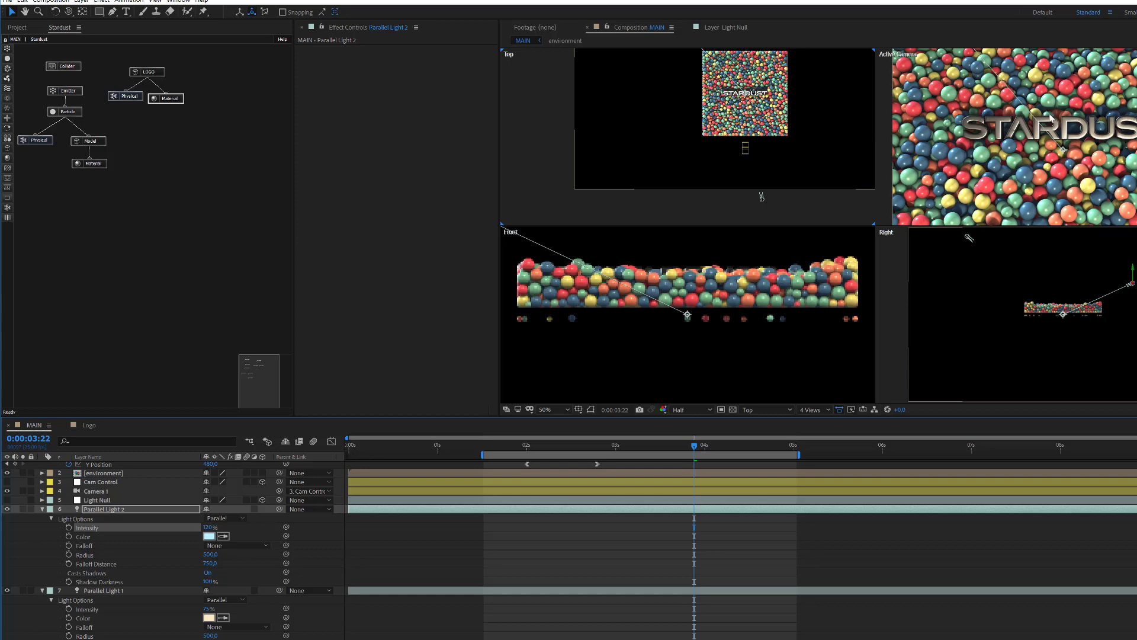
{"action": "scroll", "coordinate": [1052, 129], "scroll_direction": "down", "scroll_amount": 2}
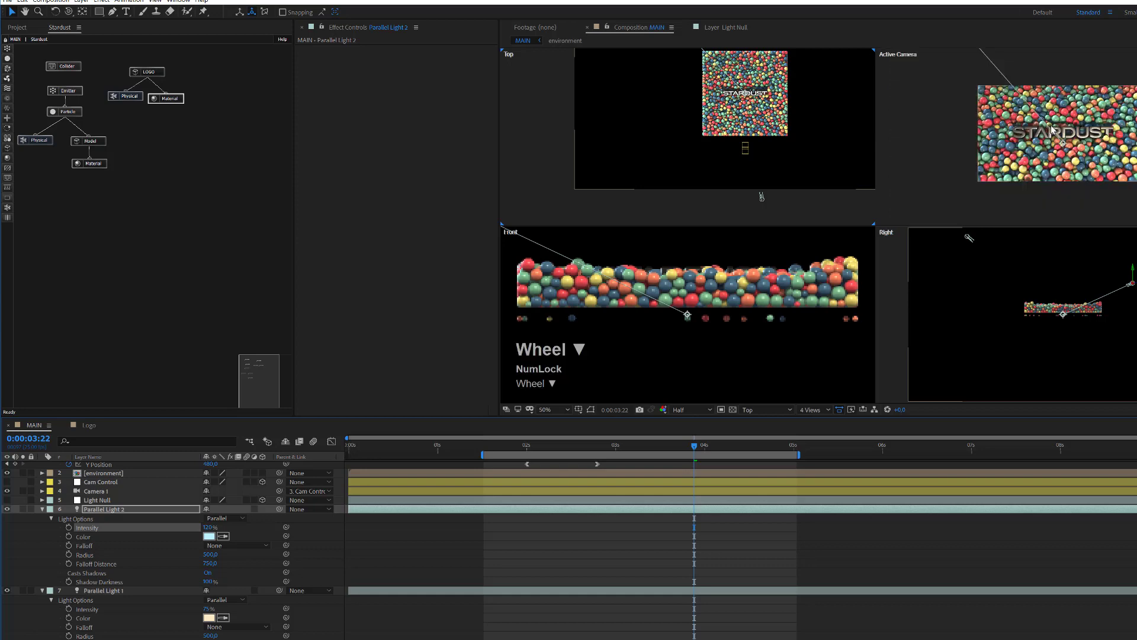
{"action": "scroll", "coordinate": [1052, 129], "scroll_direction": "up", "scroll_amount": 2}
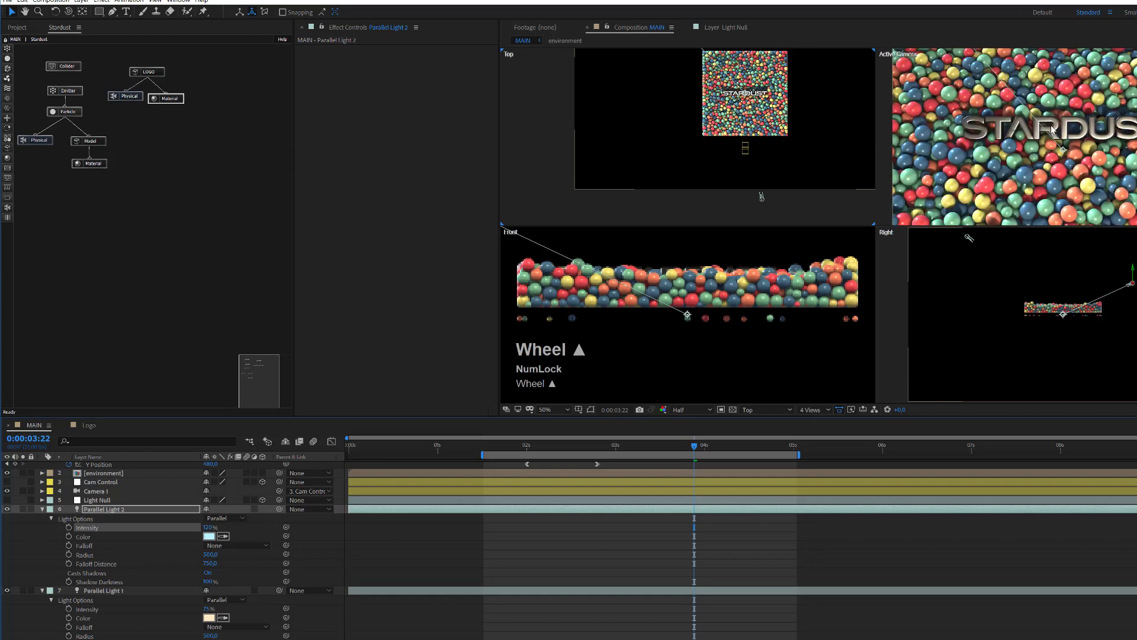
{"action": "left_click", "coordinate": [40, 511]}
{"action": "left_click", "coordinate": [42, 518]}
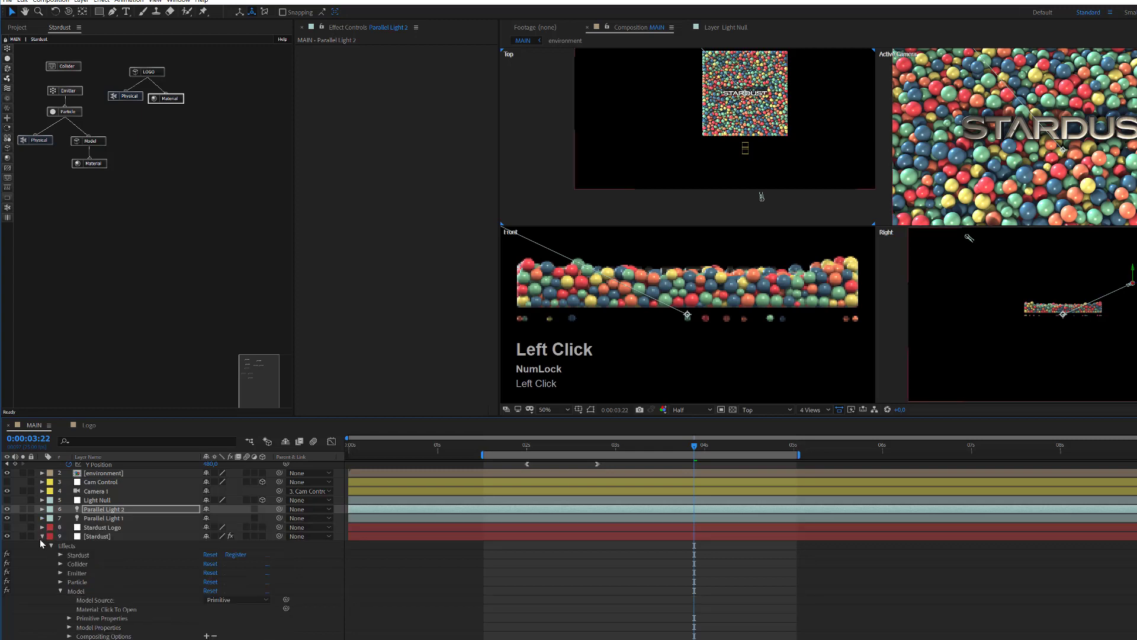
{"action": "left_click", "coordinate": [41, 536]}
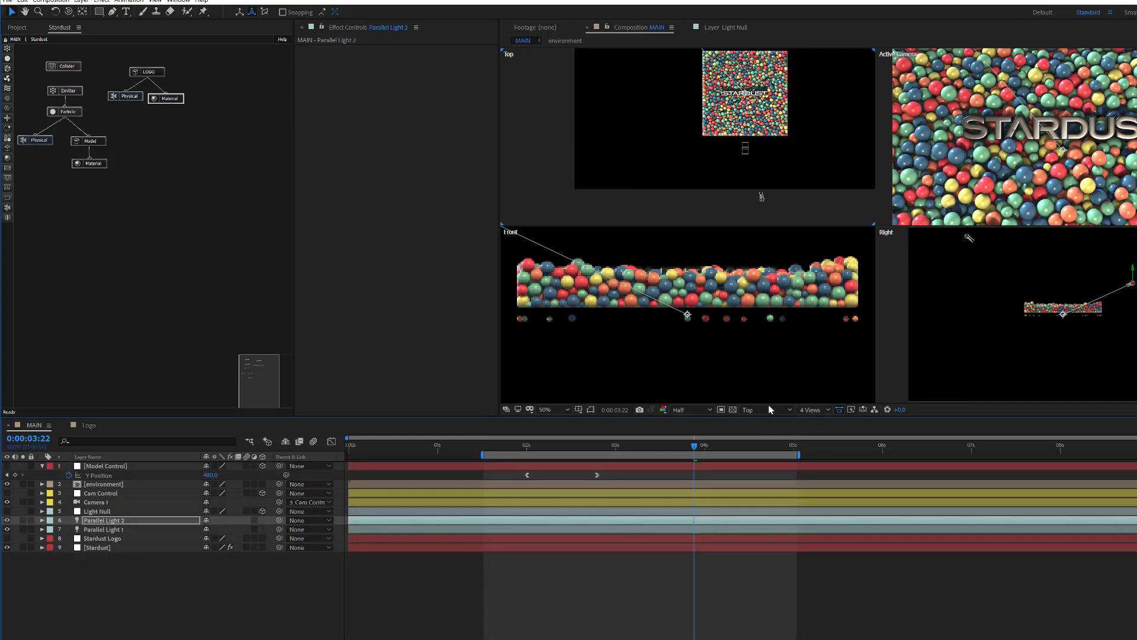
Step: Return to a single Active Camera view and add an Ambient light at 20% intensity
{"action": "left_click", "coordinate": [821, 410]}
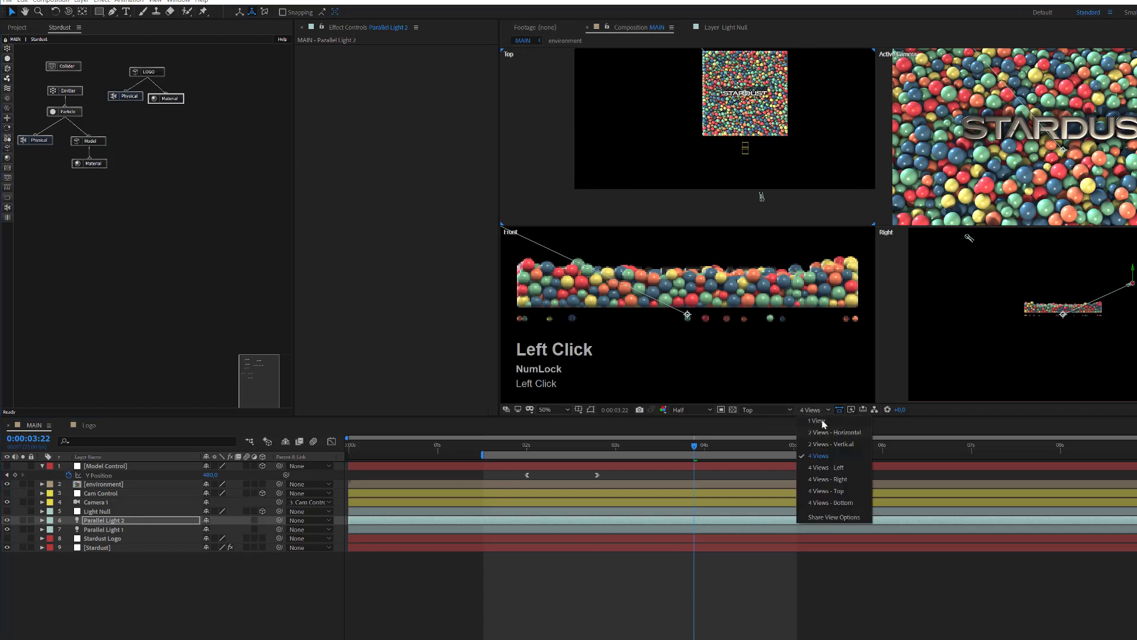
{"action": "left_click", "coordinate": [822, 428]}
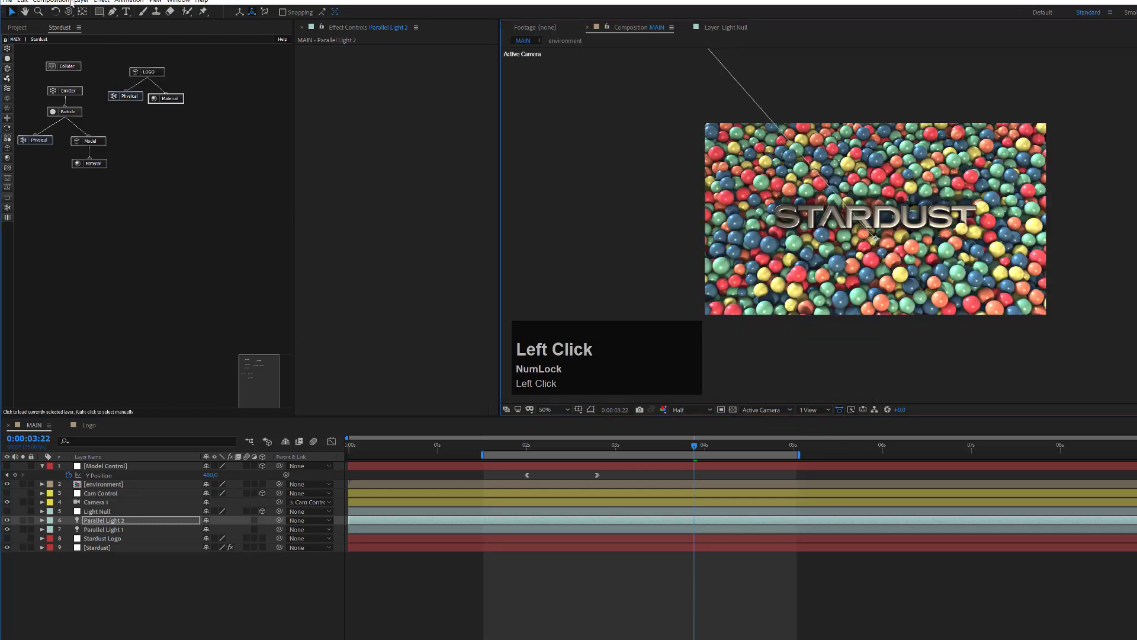
{"action": "left_click", "coordinate": [95, 2]}
{"action": "mouse_move", "coordinate": [82, 2]}
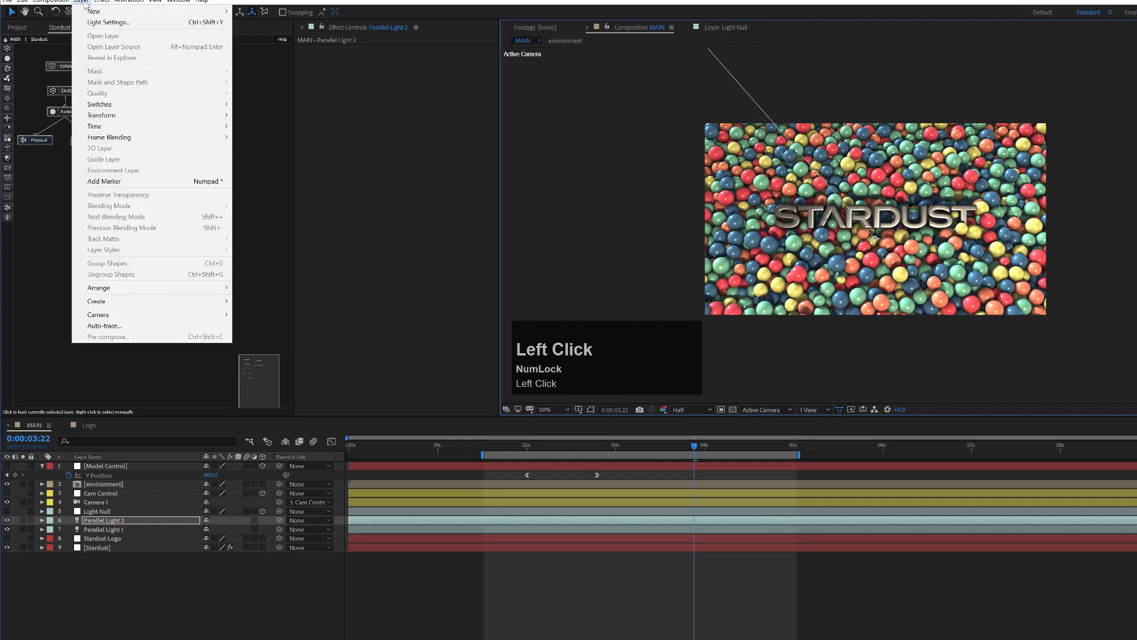
{"action": "mouse_move", "coordinate": [148, 12]}
{"action": "left_click", "coordinate": [280, 35]}
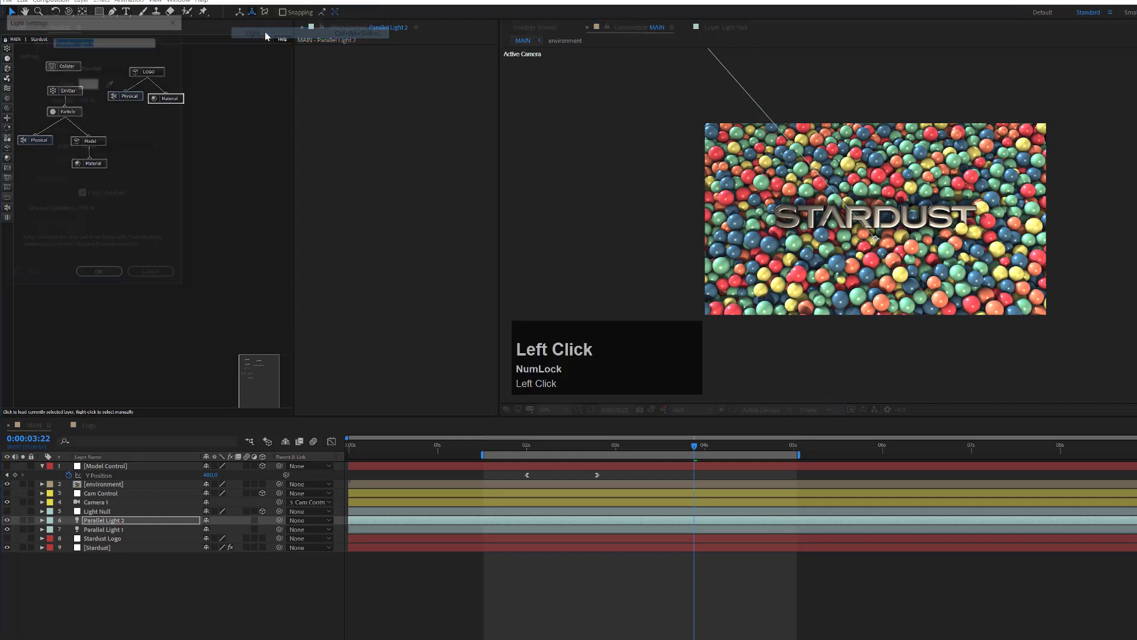
{"action": "left_click", "coordinate": [105, 66]}
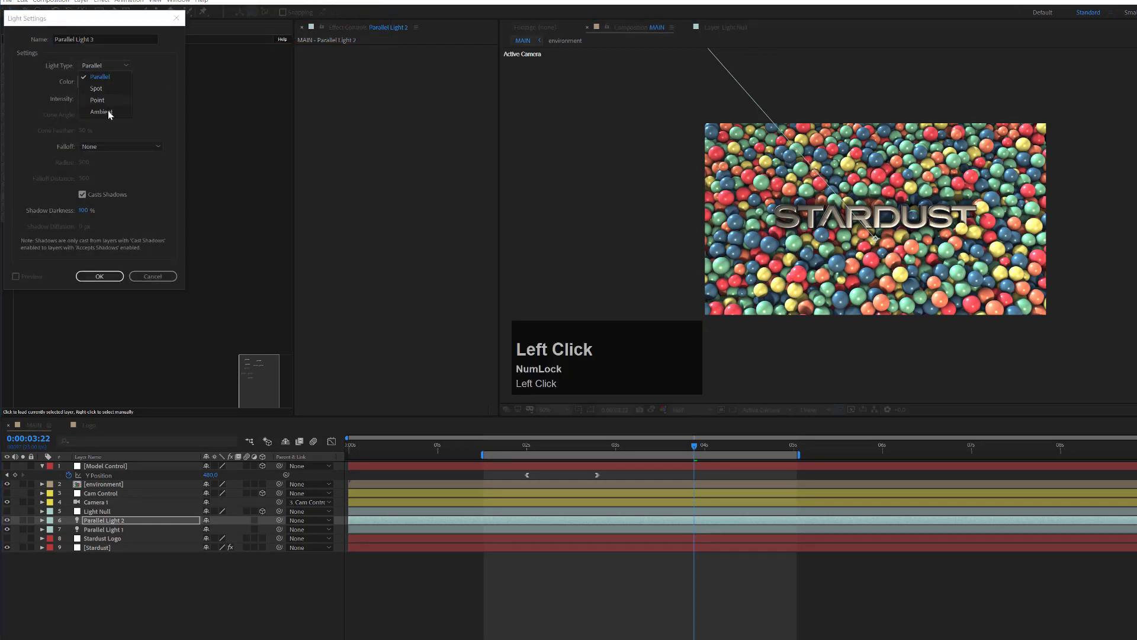
{"action": "left_click", "coordinate": [100, 112]}
{"action": "left_click", "coordinate": [94, 98]}
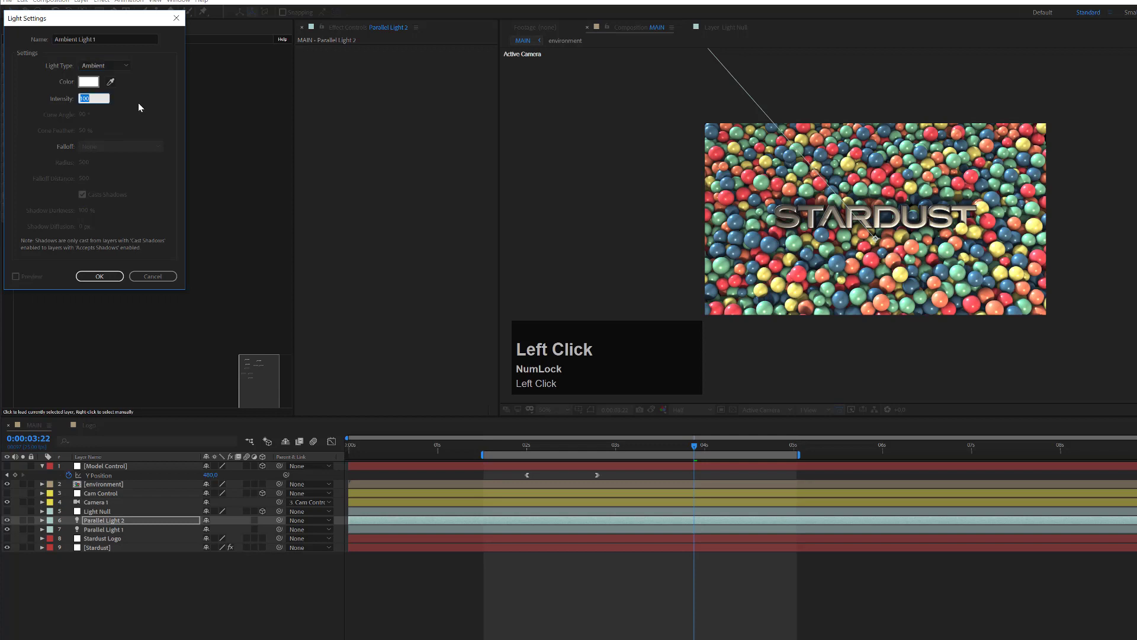
{"action": "type", "text": "20"}
{"action": "key", "text": "Return"}
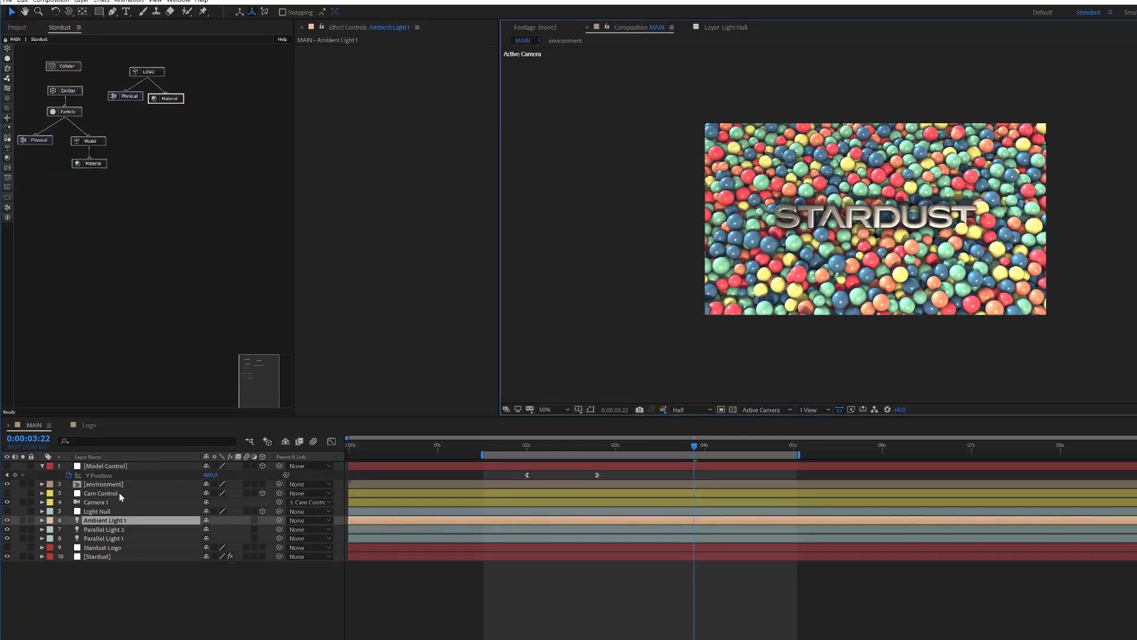
Step: Lower Ambient Light 1's Intensity to 10%
{"action": "key", "text": "a"}
{"action": "key", "text": "a"}
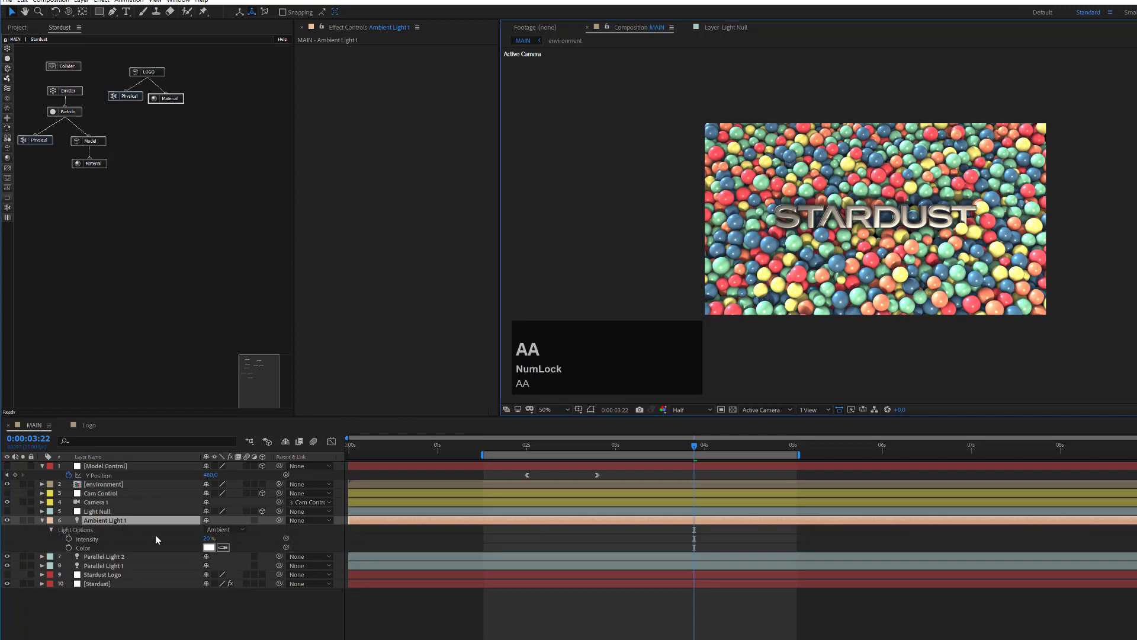
{"action": "left_click", "coordinate": [209, 539]}
{"action": "type", "text": "1"}
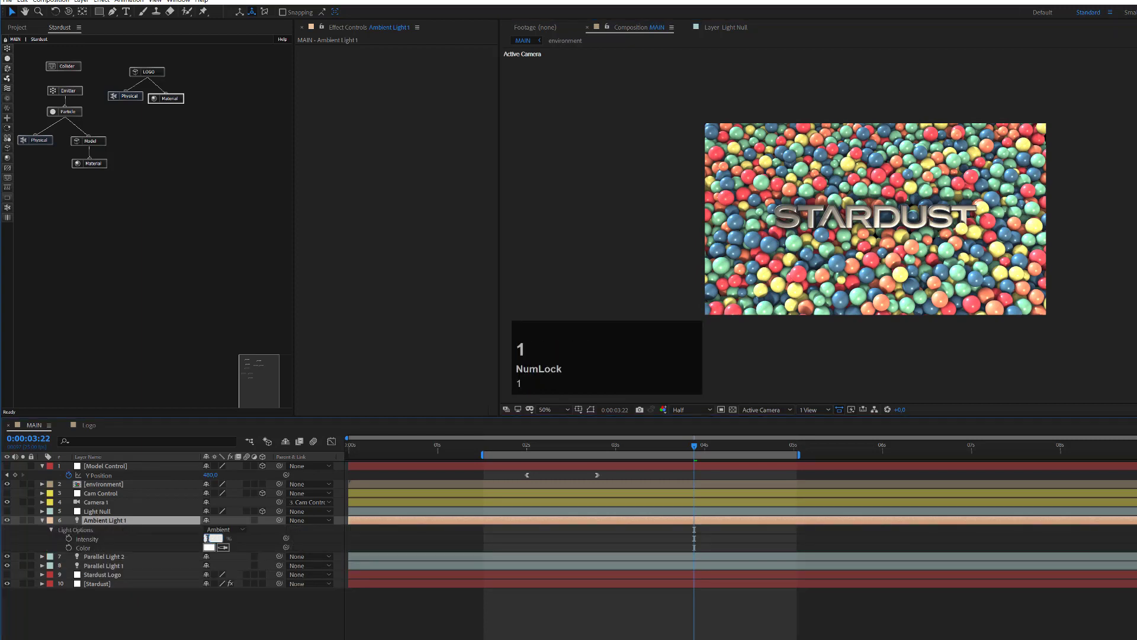
{"action": "key", "text": "Return"}
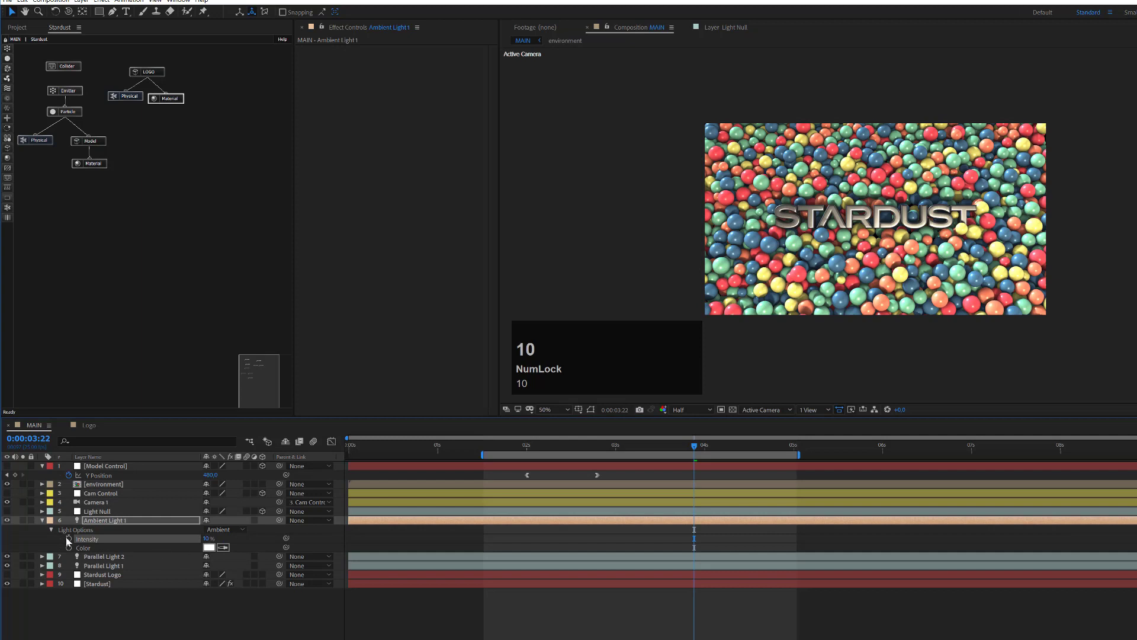
Step: Deselect the ambient light and jump to an earlier frame showing only the spheres
{"action": "left_click", "coordinate": [7, 521]}
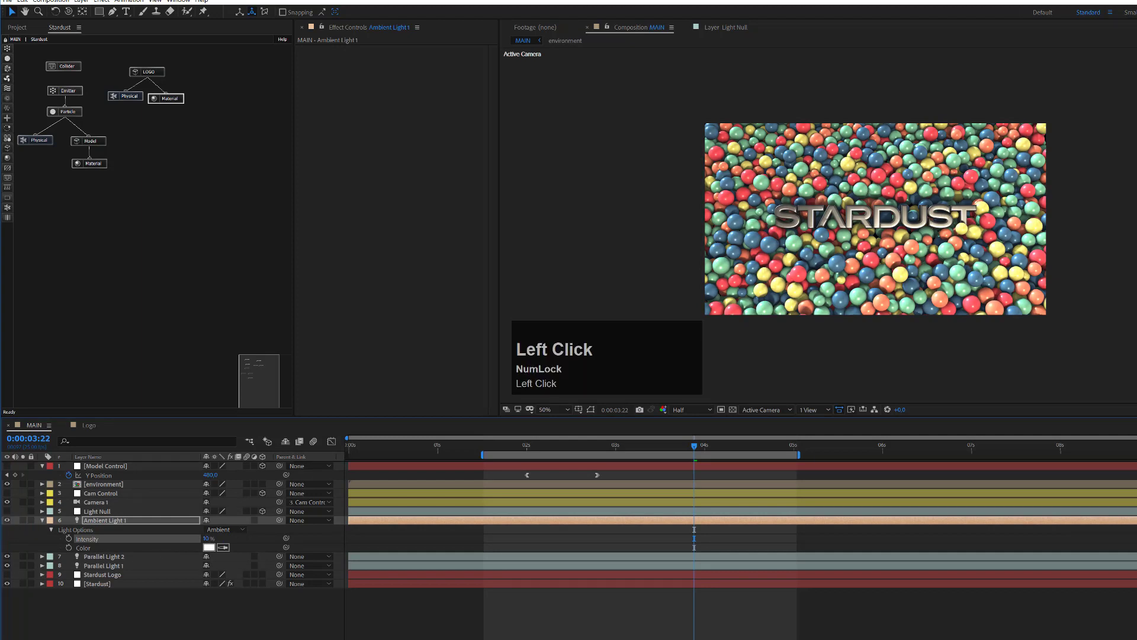
{"action": "left_click", "coordinate": [864, 261]}
{"action": "scroll", "coordinate": [871, 288], "scroll_direction": "up", "scroll_amount": 2}
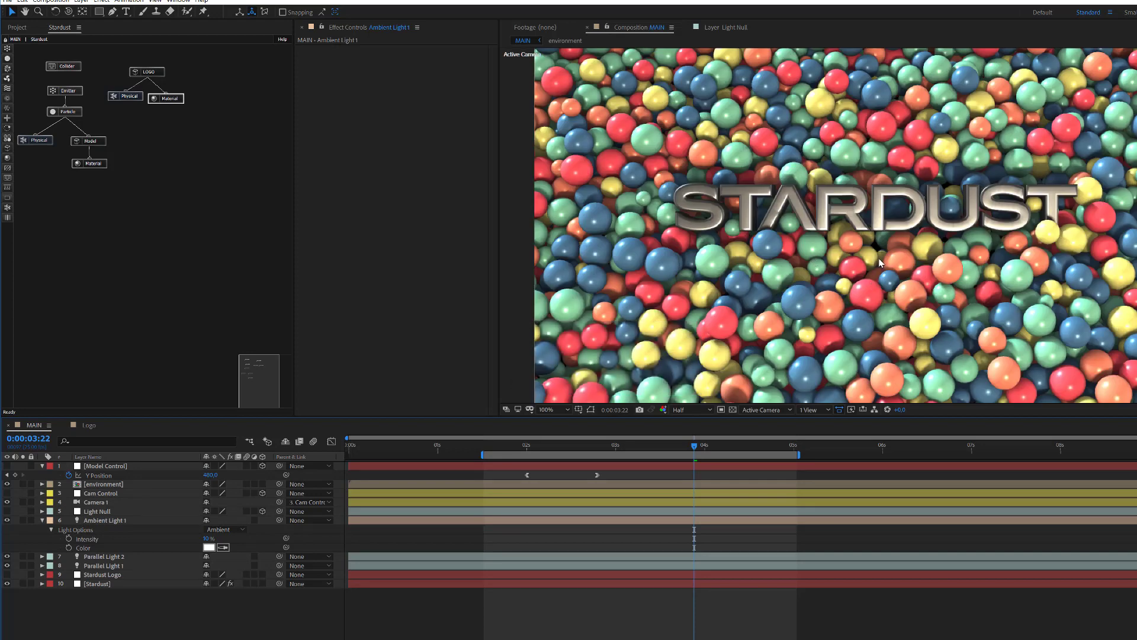
{"action": "scroll", "coordinate": [869, 260], "scroll_direction": "down", "scroll_amount": 2}
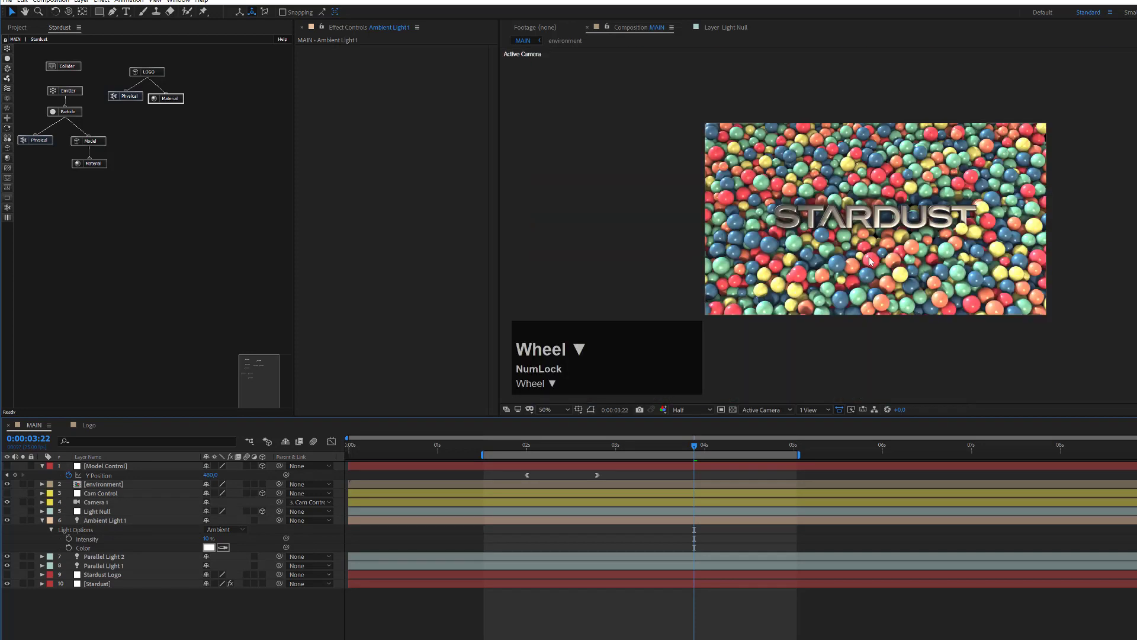
{"action": "left_click", "coordinate": [507, 447]}
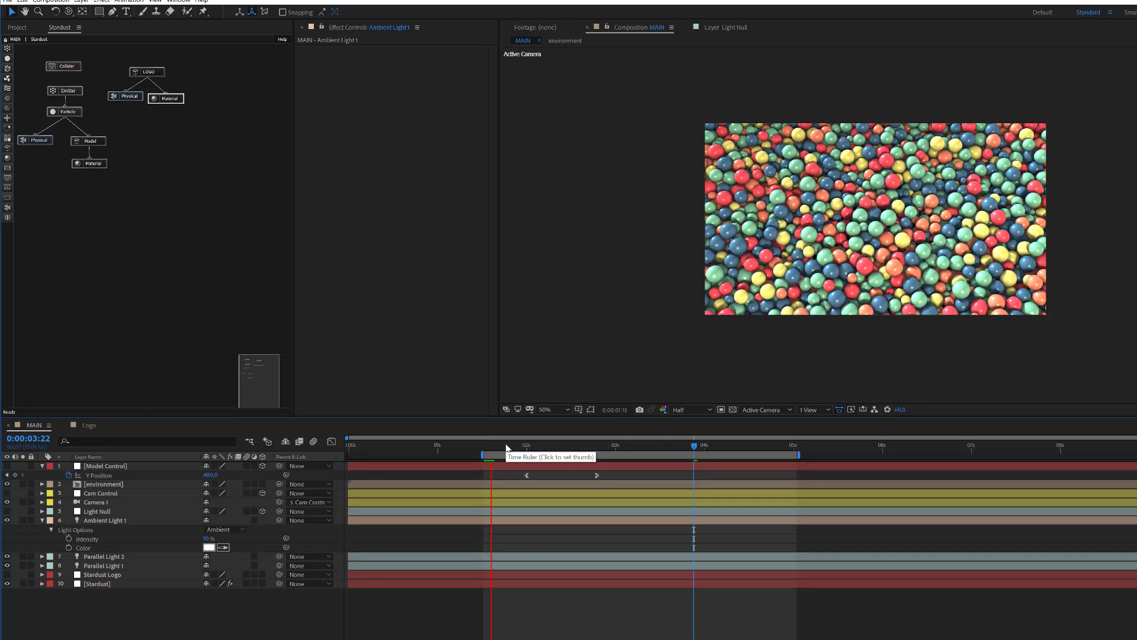